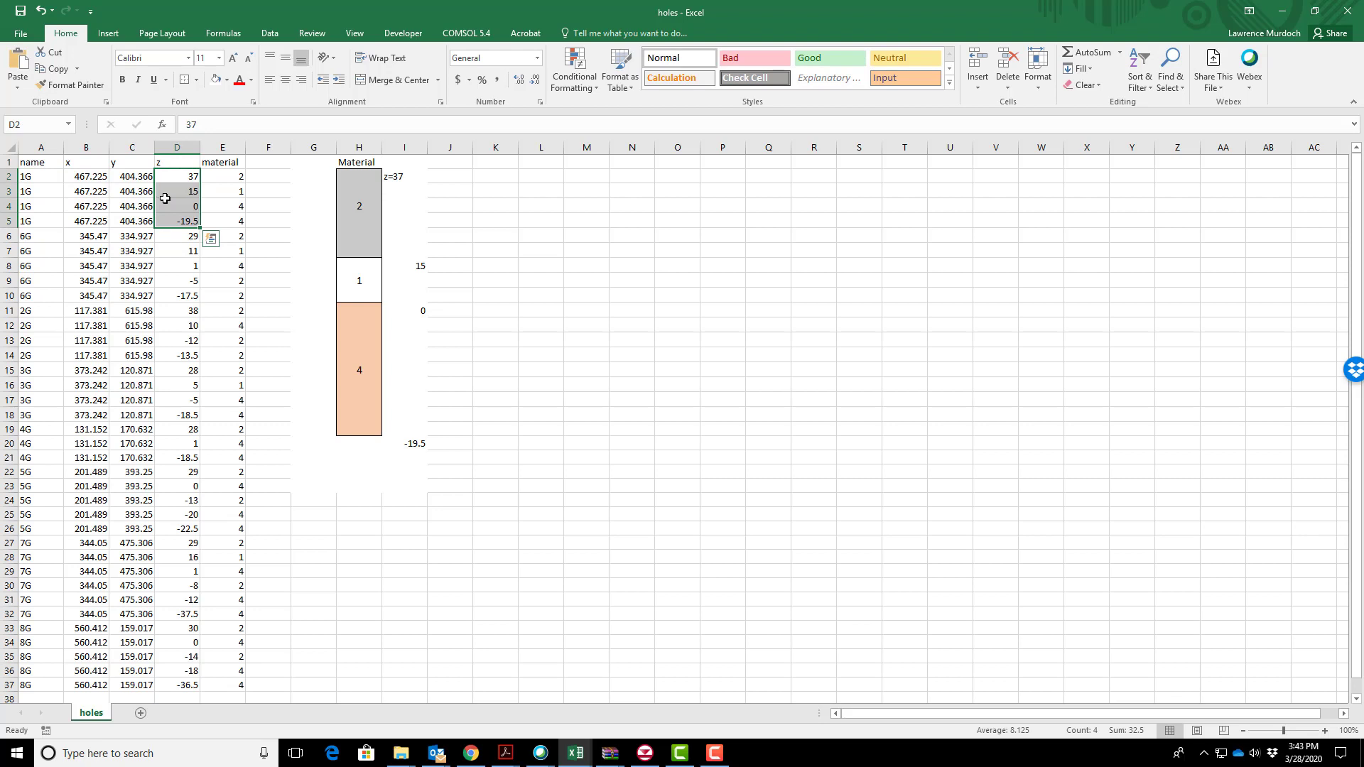
Compare borehole 1G's z elevations and material IDs in rows 2 to 5 with the layers of its material column diagram.
{"action": "left_click_drag", "start_coordinate": [238, 176], "coordinate": [240, 221]}
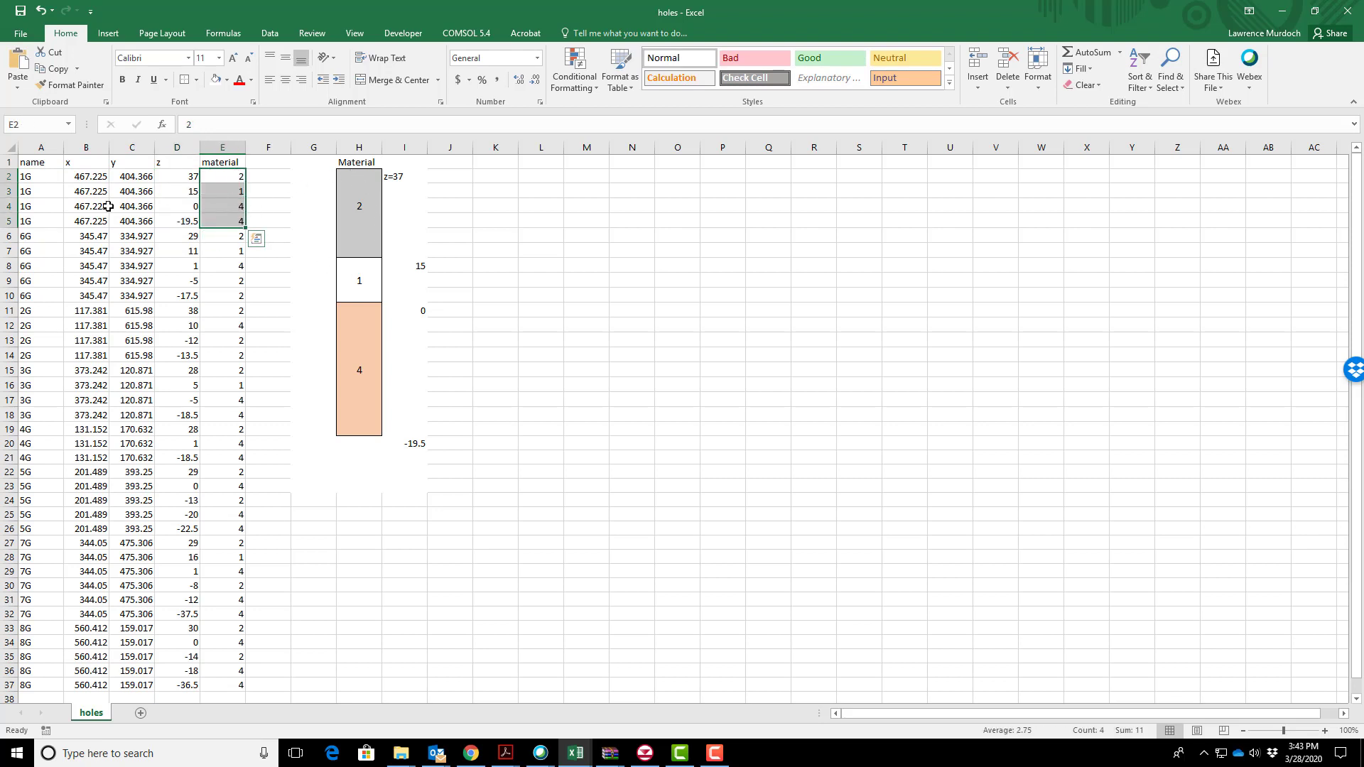
{"action": "left_click_drag", "start_coordinate": [24, 218], "coordinate": [238, 176]}
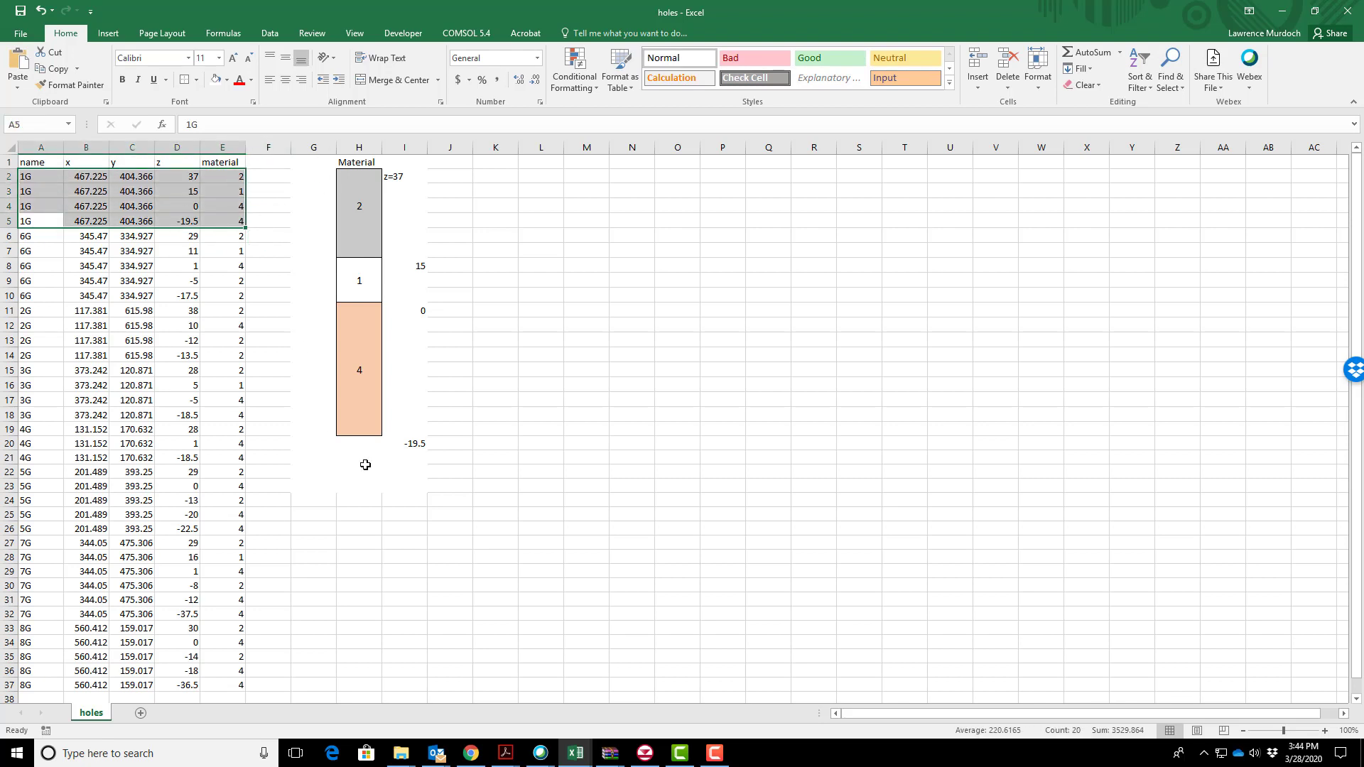
{"action": "left_click", "coordinate": [512, 427]}
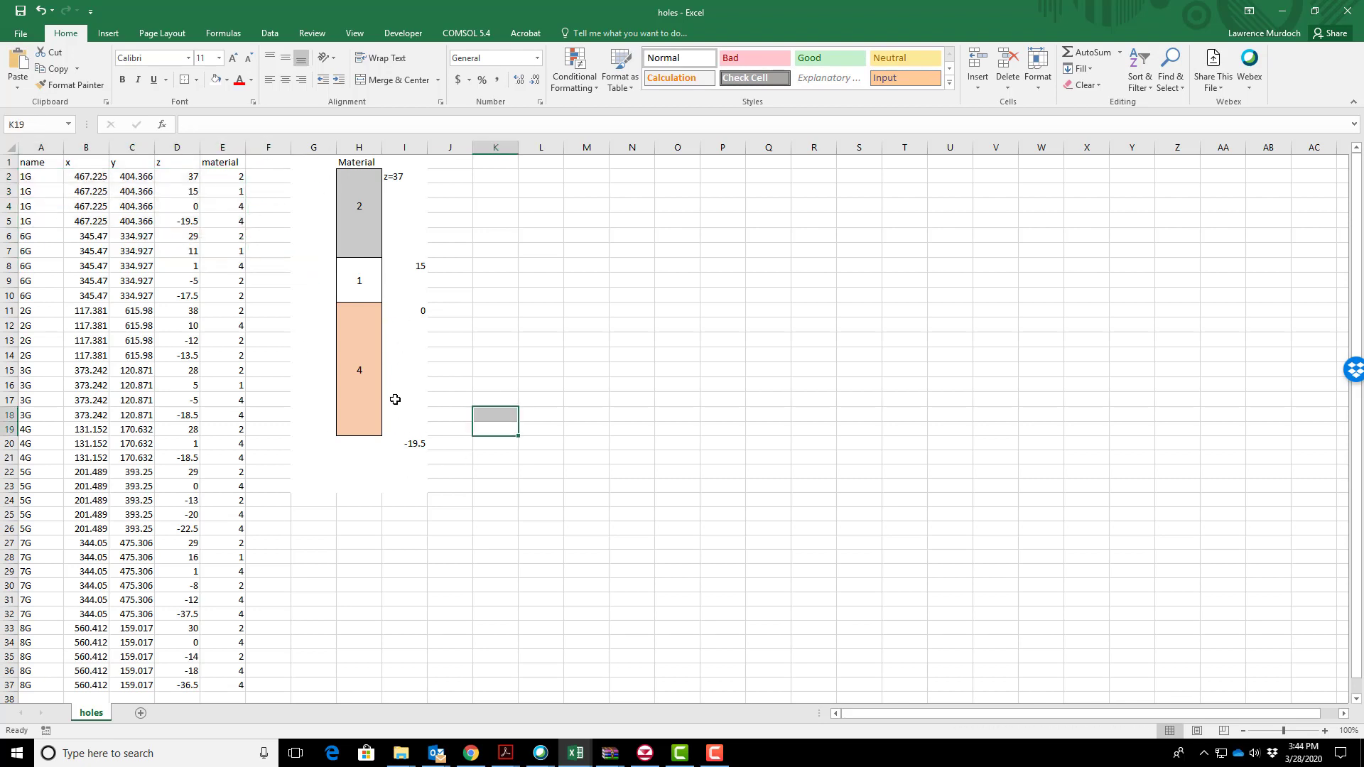
{"action": "left_click", "coordinate": [366, 413]}
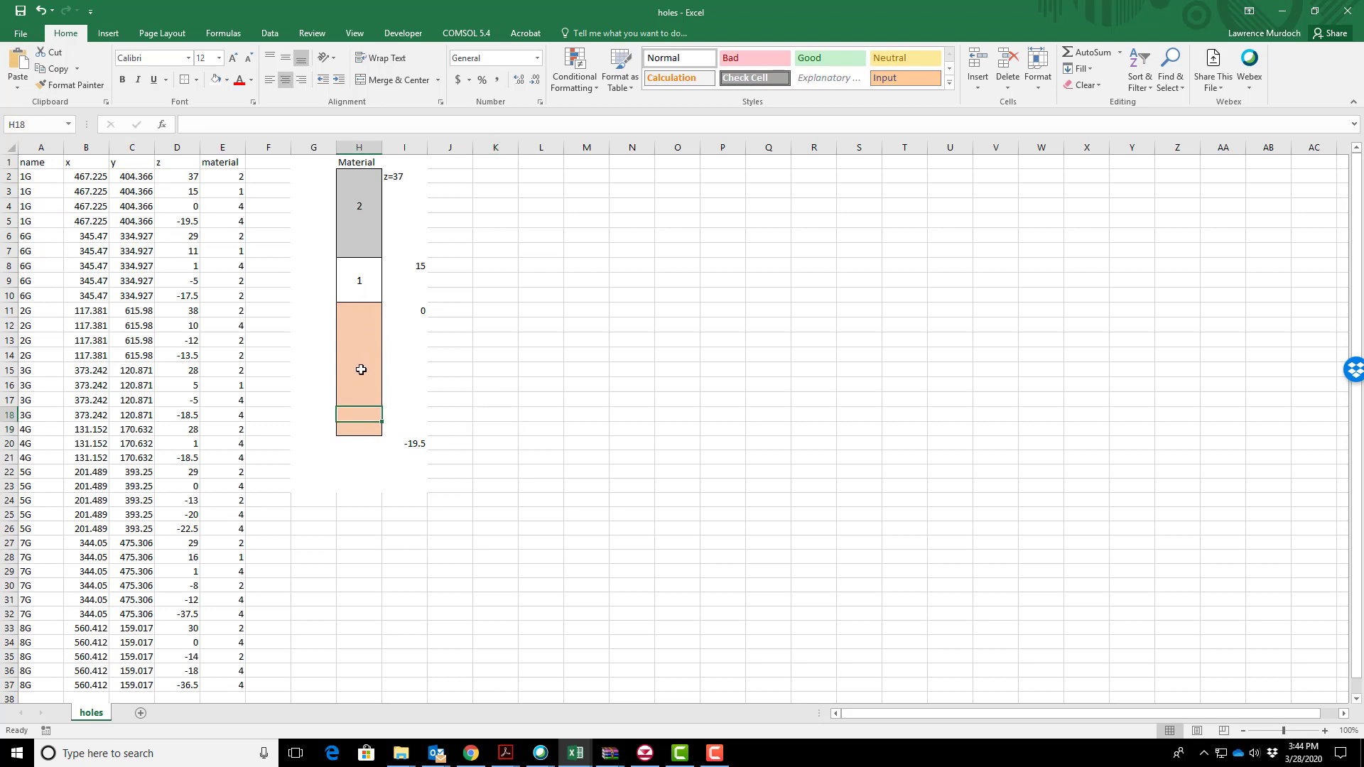
{"action": "left_click", "coordinate": [361, 369]}
{"action": "left_click", "coordinate": [358, 285]}
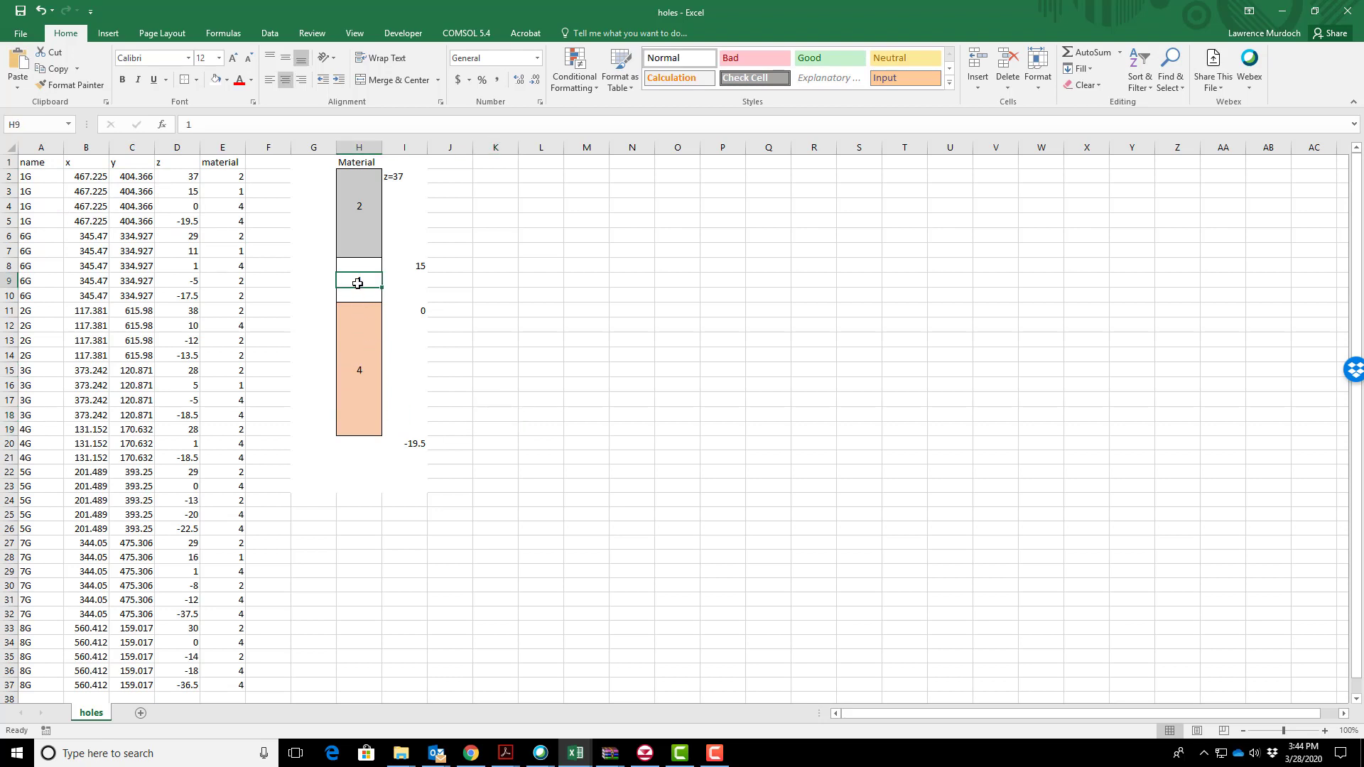
{"action": "left_click", "coordinate": [355, 206]}
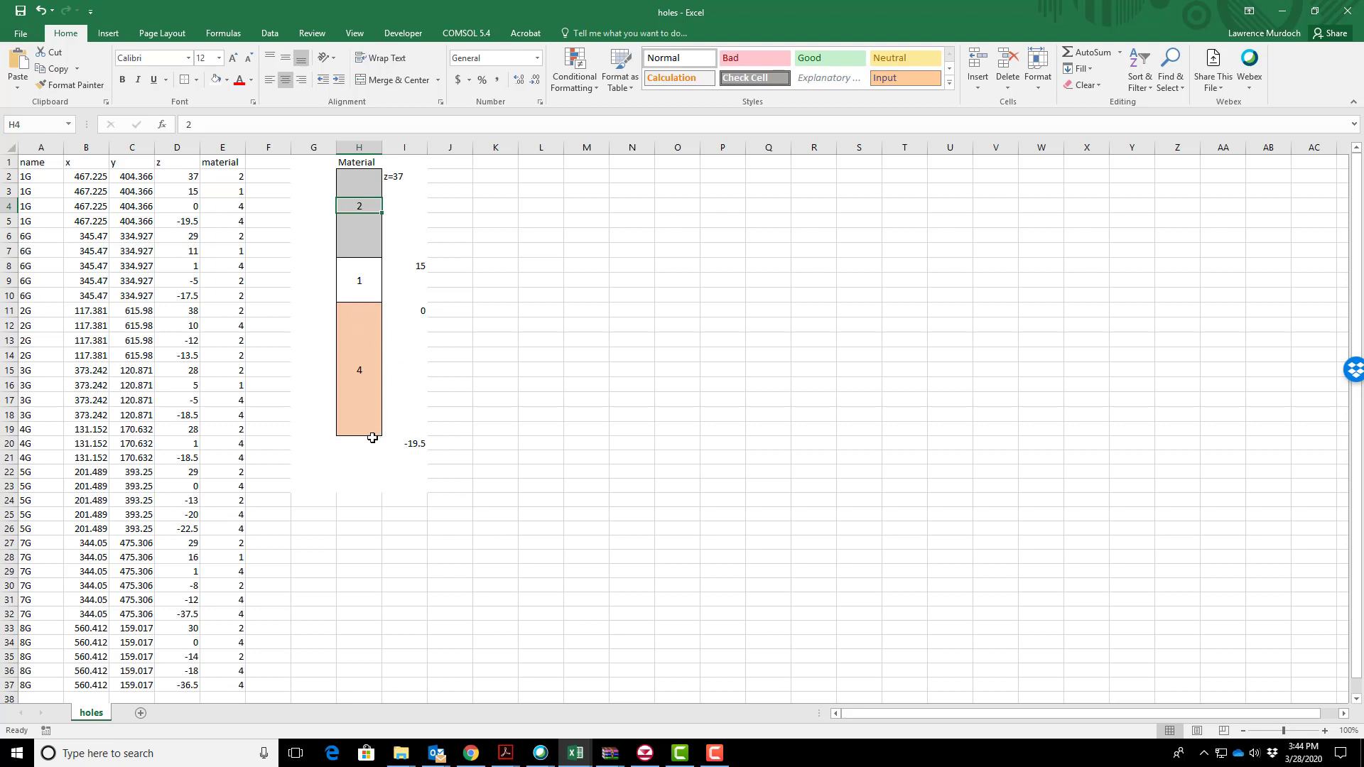
{"action": "left_click", "coordinate": [193, 177]}
{"action": "left_click_drag", "start_coordinate": [188, 192], "coordinate": [190, 223]}
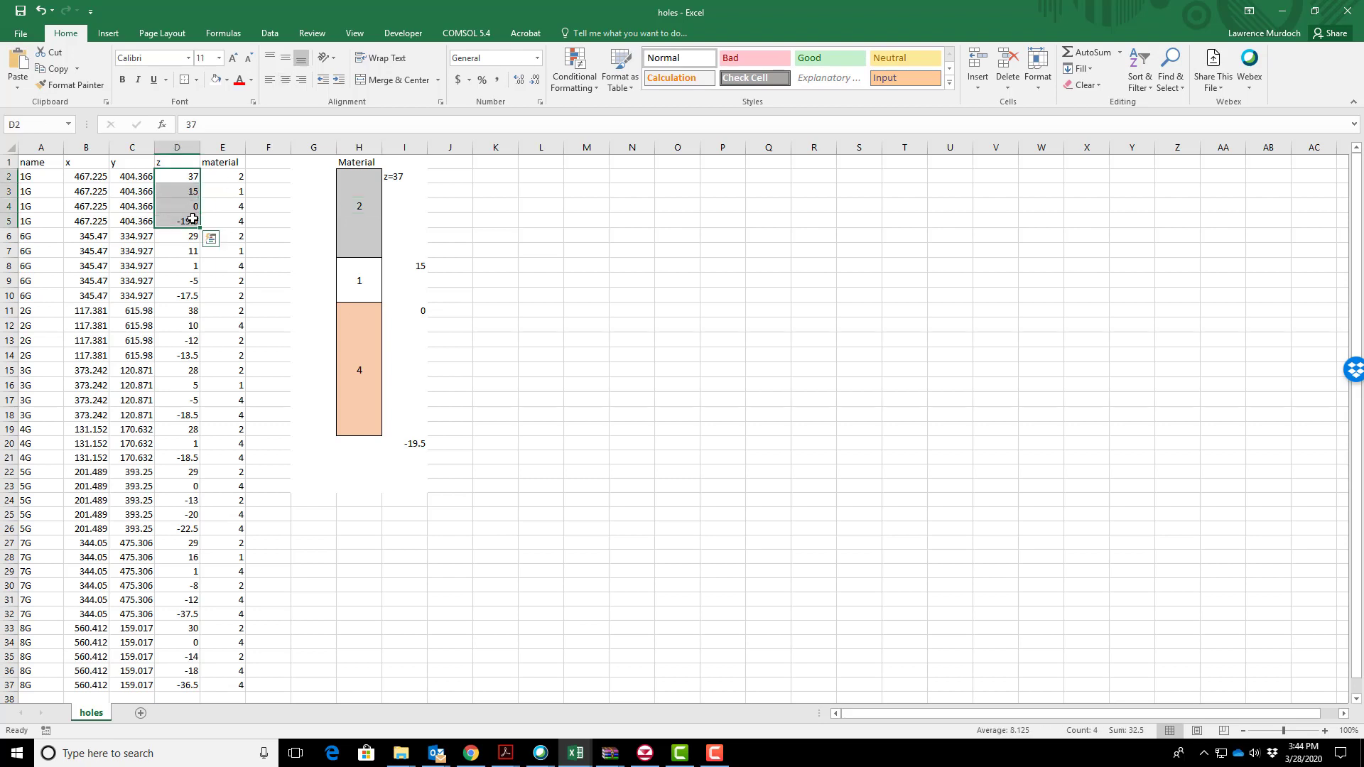
{"action": "left_click", "coordinate": [225, 172]}
{"action": "left_click_drag", "start_coordinate": [226, 173], "coordinate": [227, 222]}
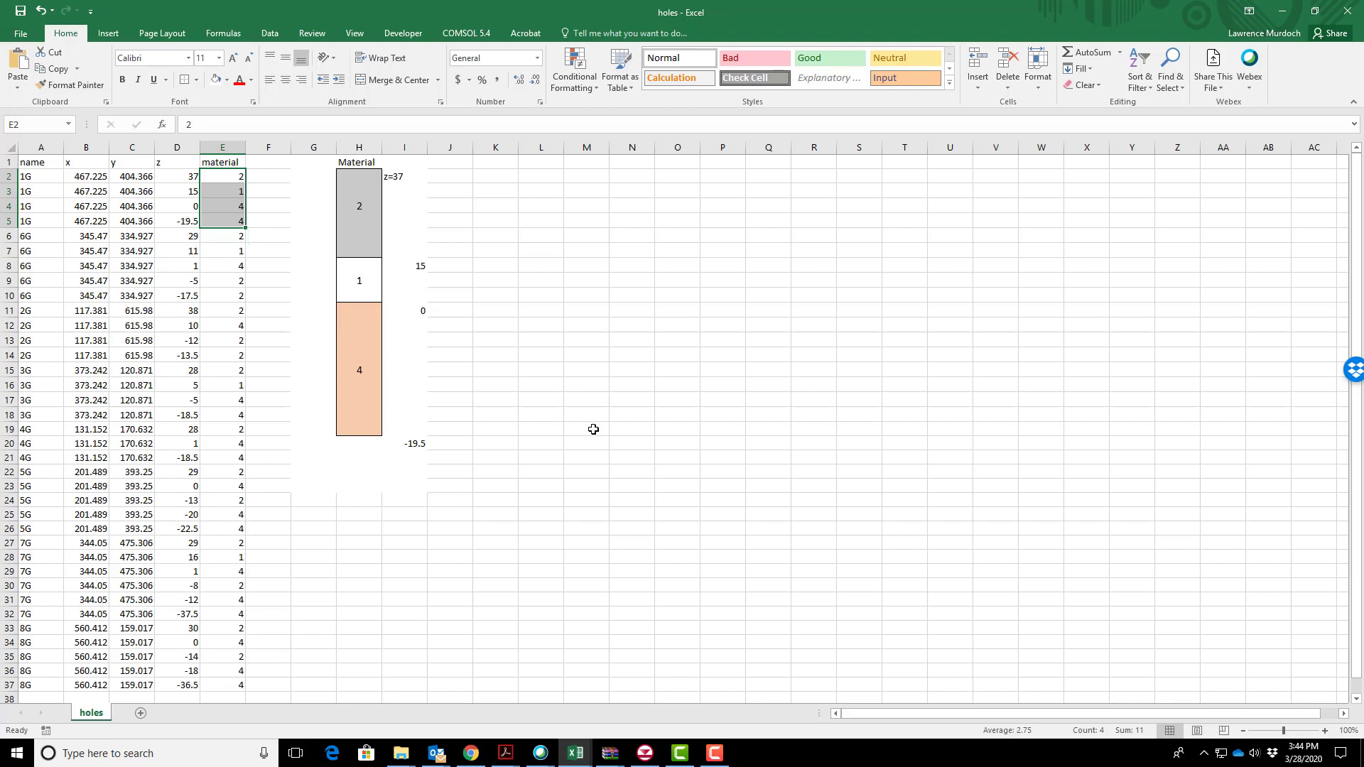
Switch to GMS and open the holes text file from the Boreholes_and_Cross_Sections folder.
{"action": "left_click", "coordinate": [645, 753]}
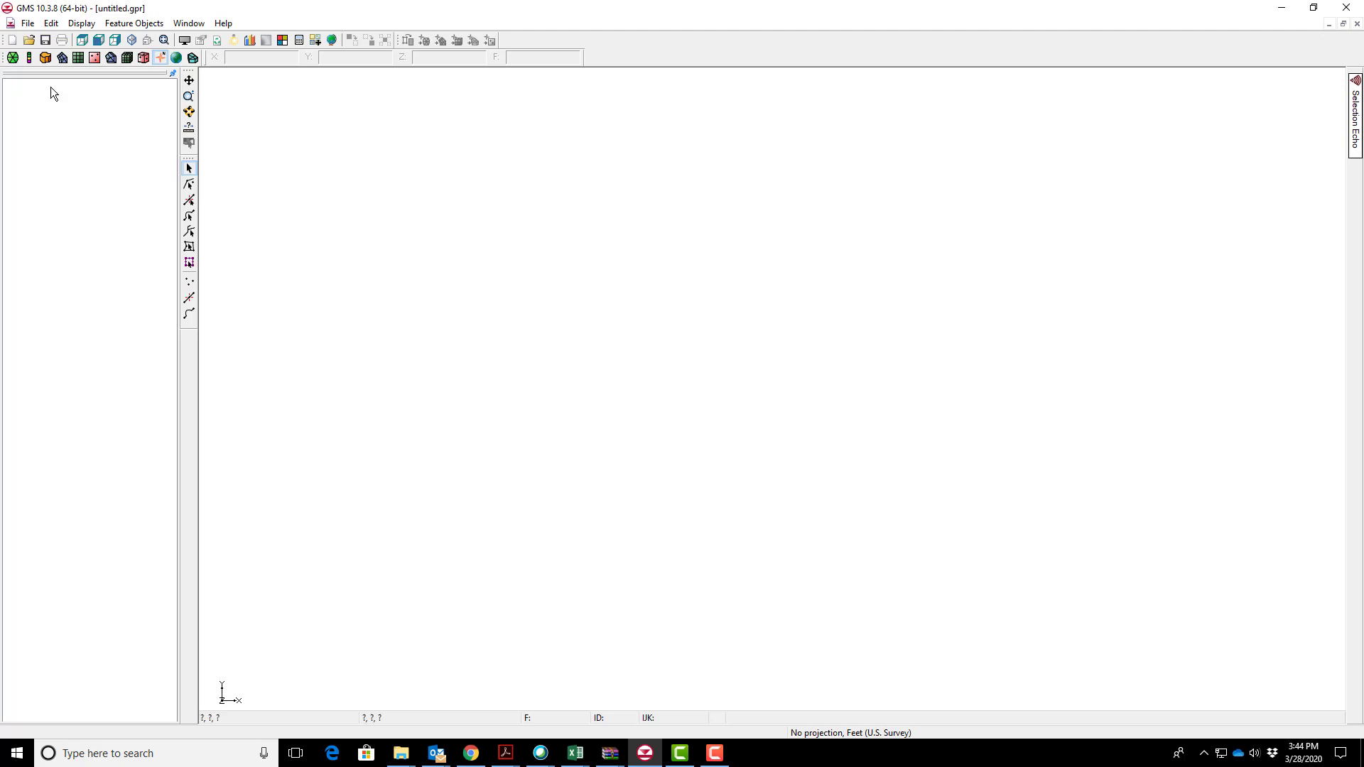
{"action": "left_click", "coordinate": [28, 24]}
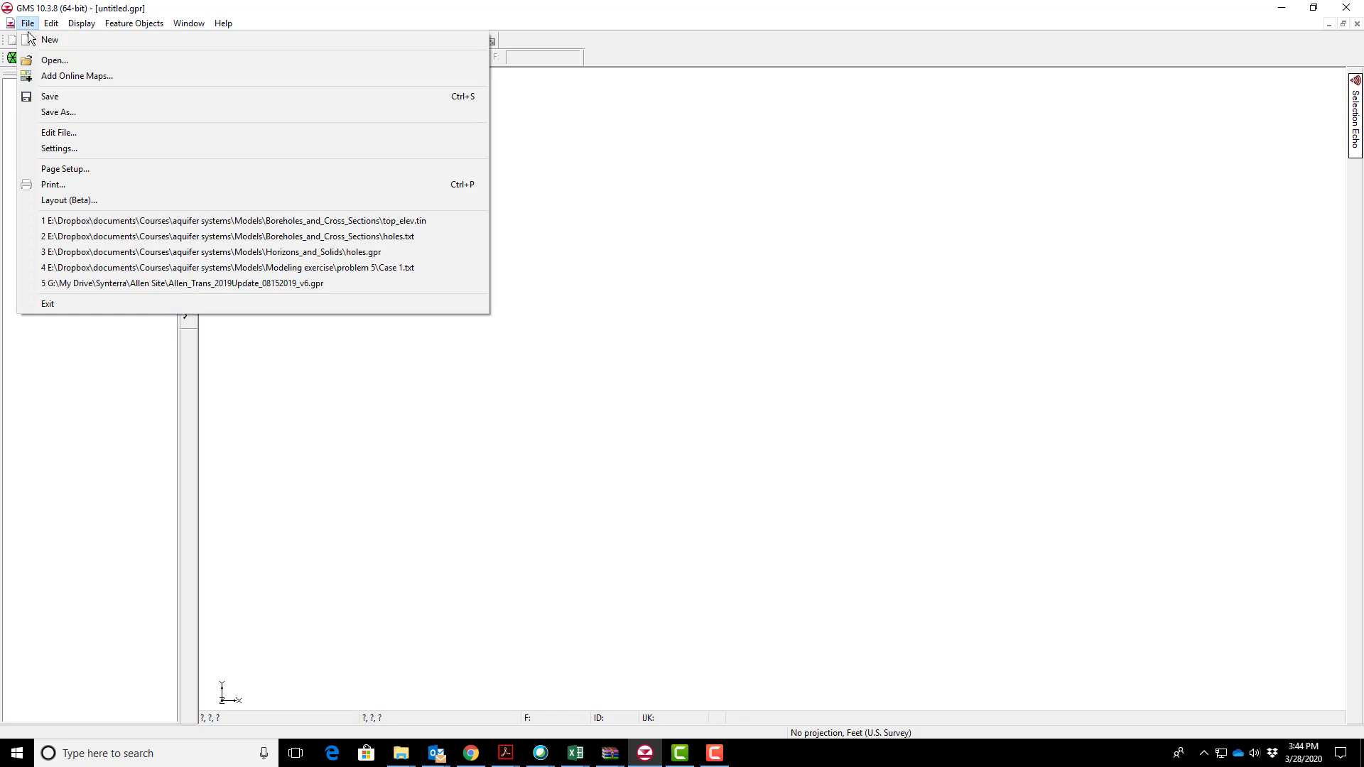
{"action": "left_click", "coordinate": [43, 62]}
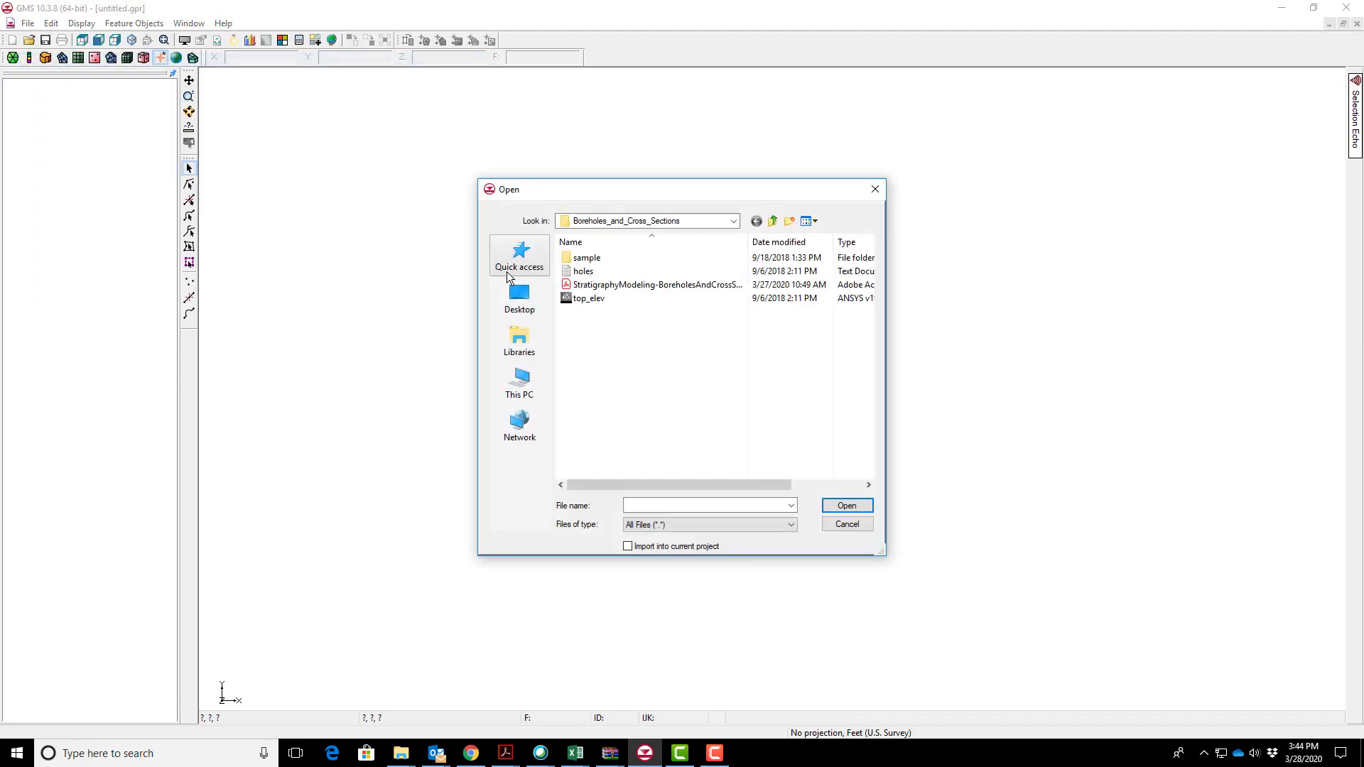
{"action": "left_click", "coordinate": [621, 273]}
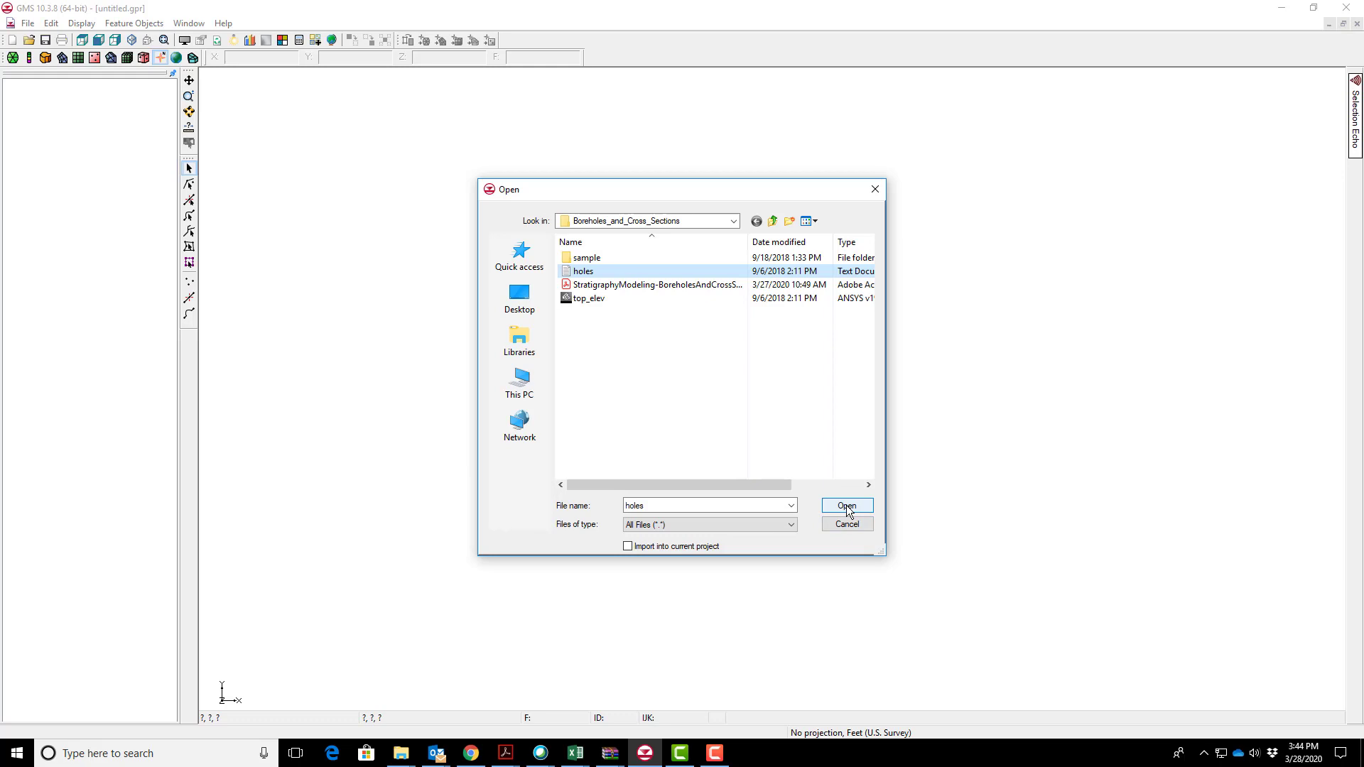
{"action": "left_click", "coordinate": [846, 505]}
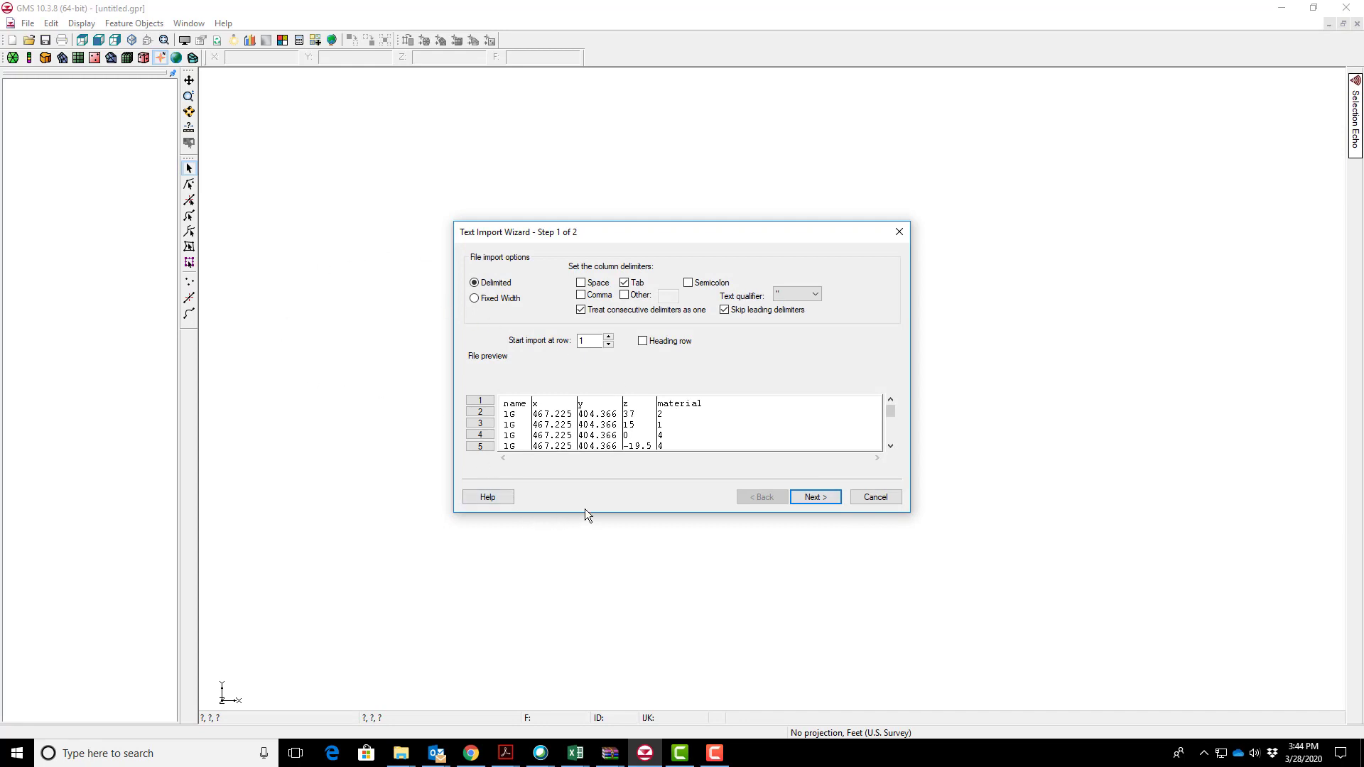
Import the tab-delimited text with a heading row as Borehole data.
{"action": "left_click", "coordinate": [642, 341]}
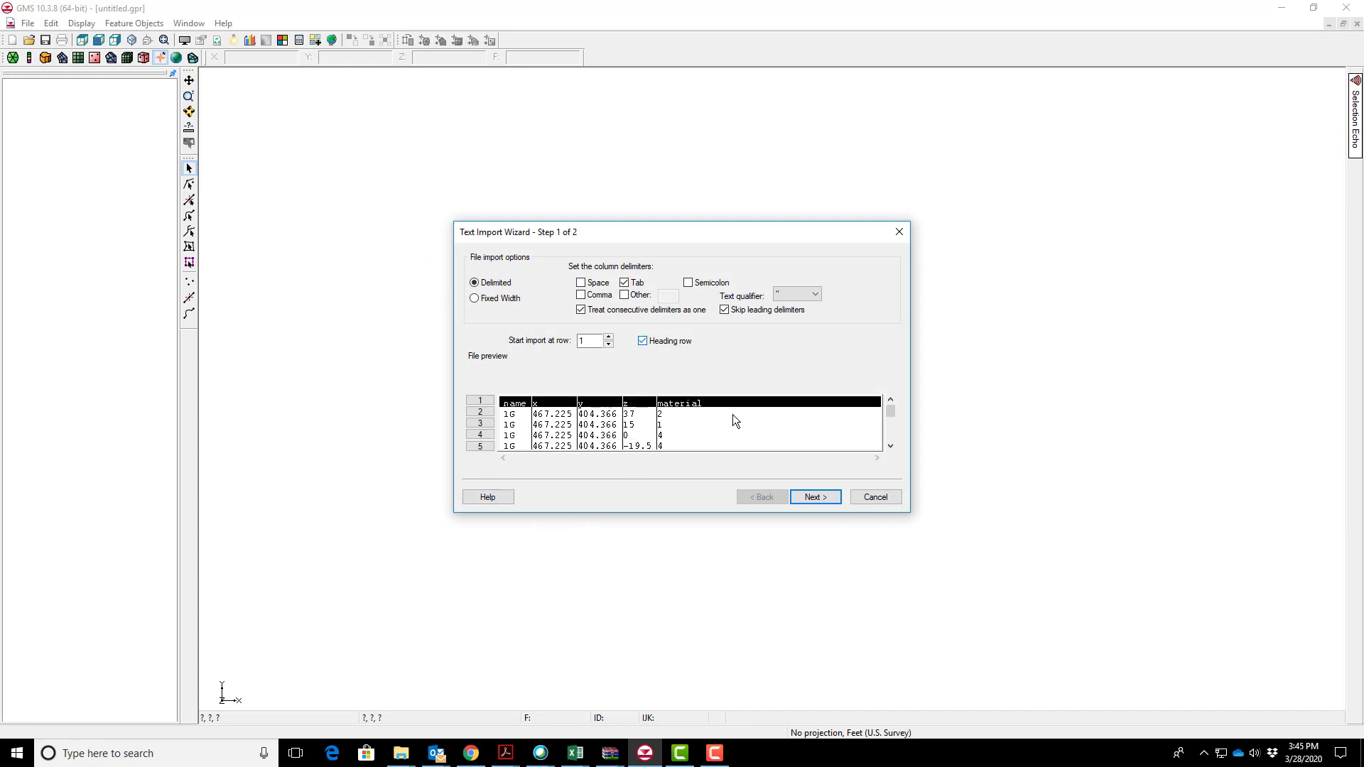
{"action": "left_click", "coordinate": [814, 497]}
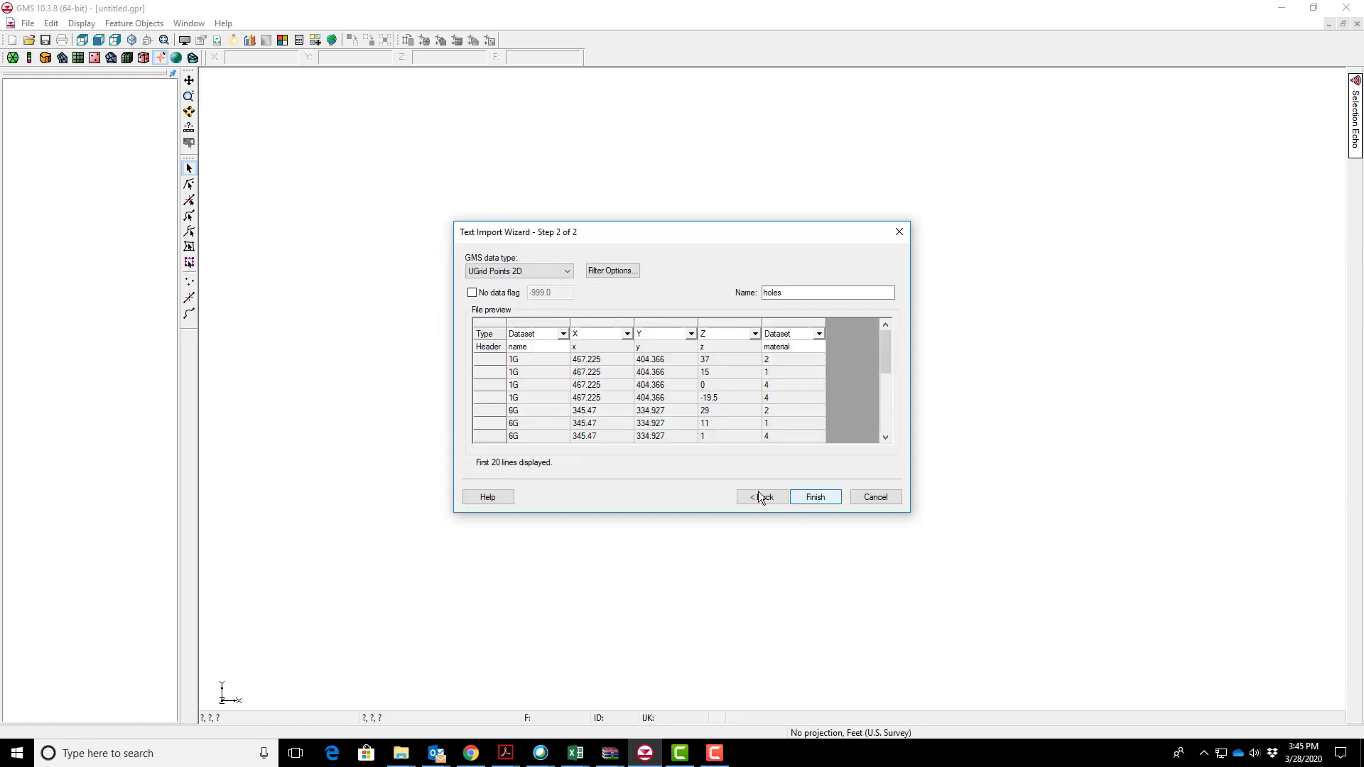
{"action": "left_click", "coordinate": [567, 273]}
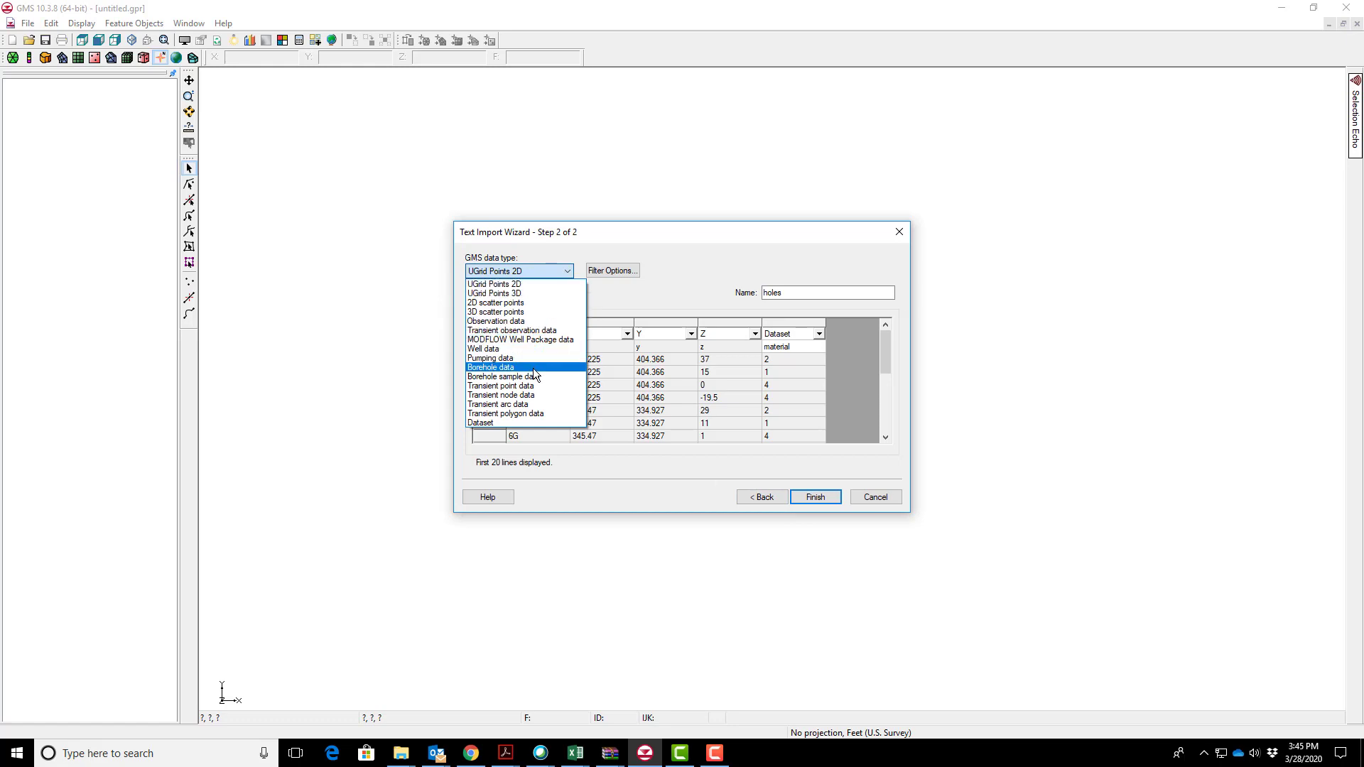
{"action": "left_click", "coordinate": [533, 368]}
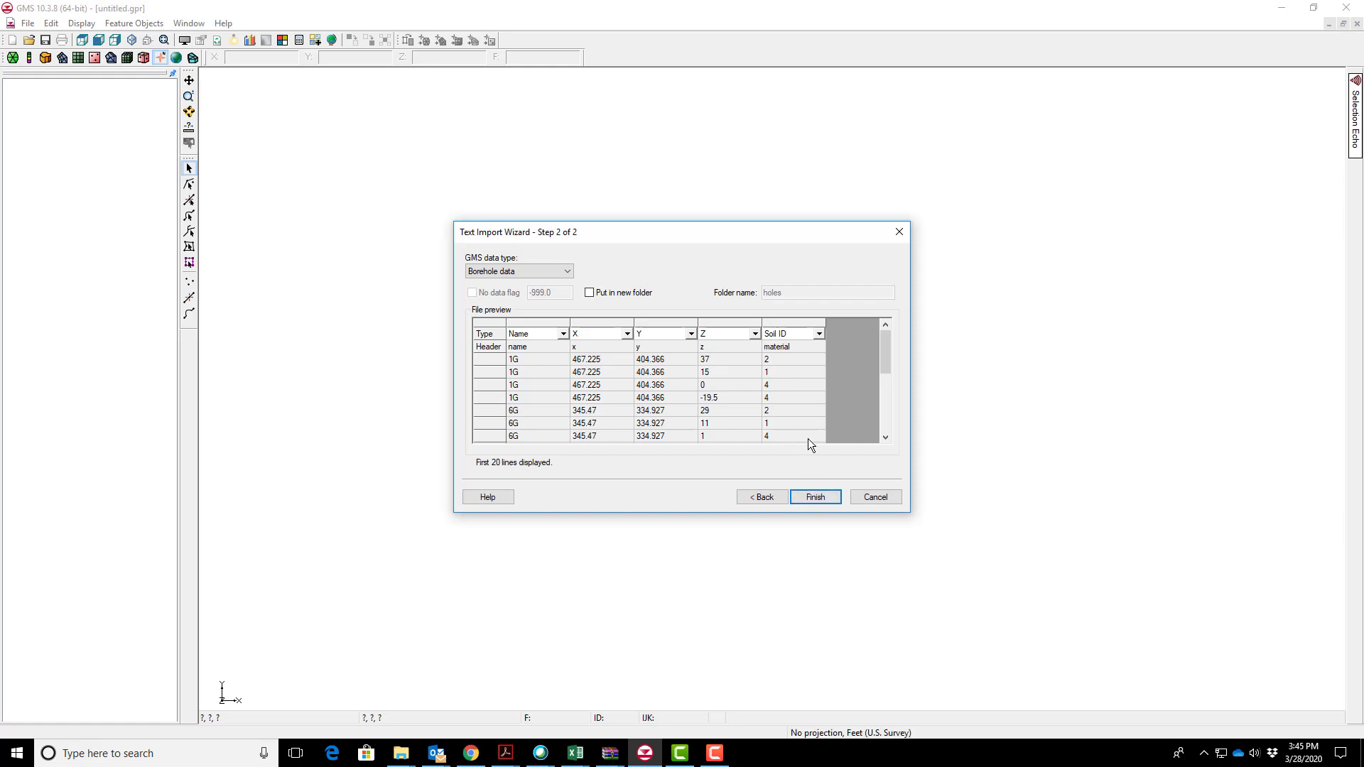
{"action": "left_click", "coordinate": [817, 497]}
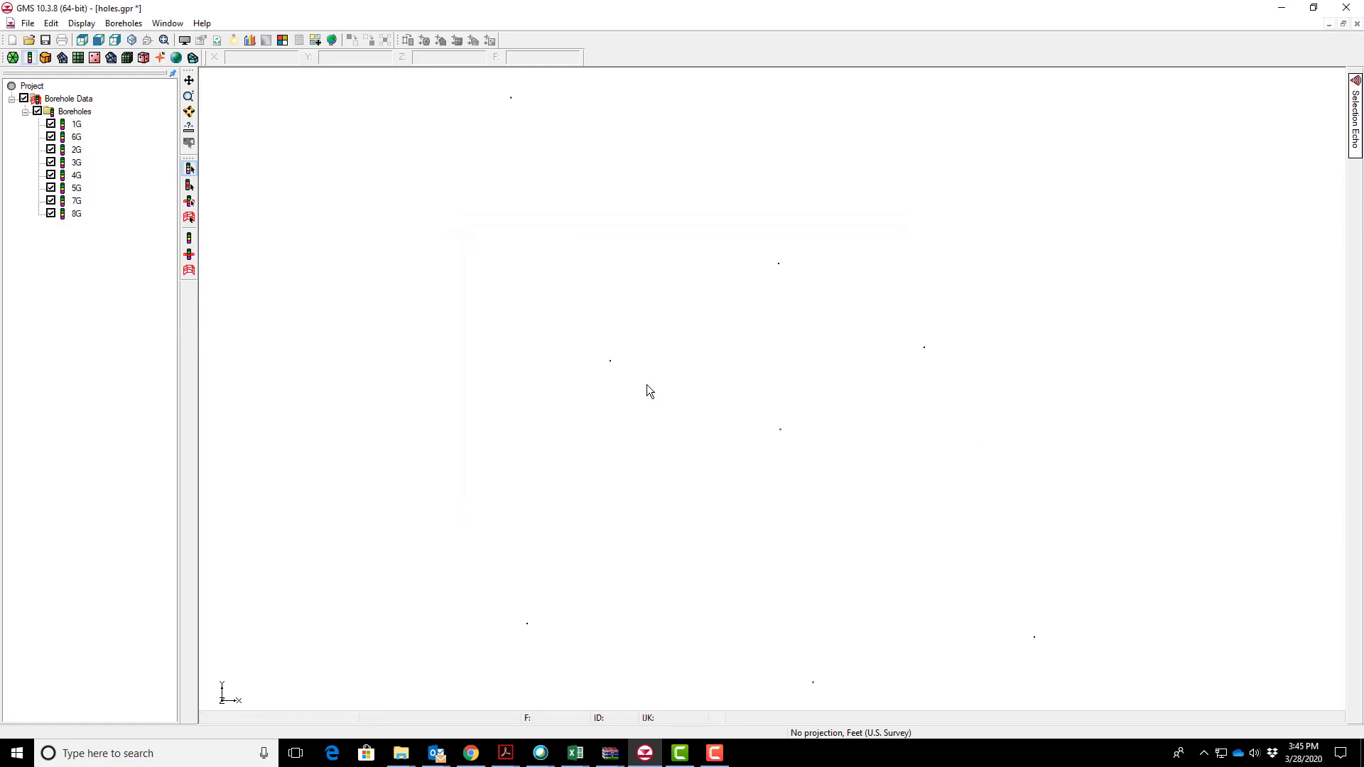
Set the borehole display diameter to 7.0 ft in the display options.
{"action": "left_click", "coordinate": [81, 23]}
{"action": "left_click", "coordinate": [100, 40]}
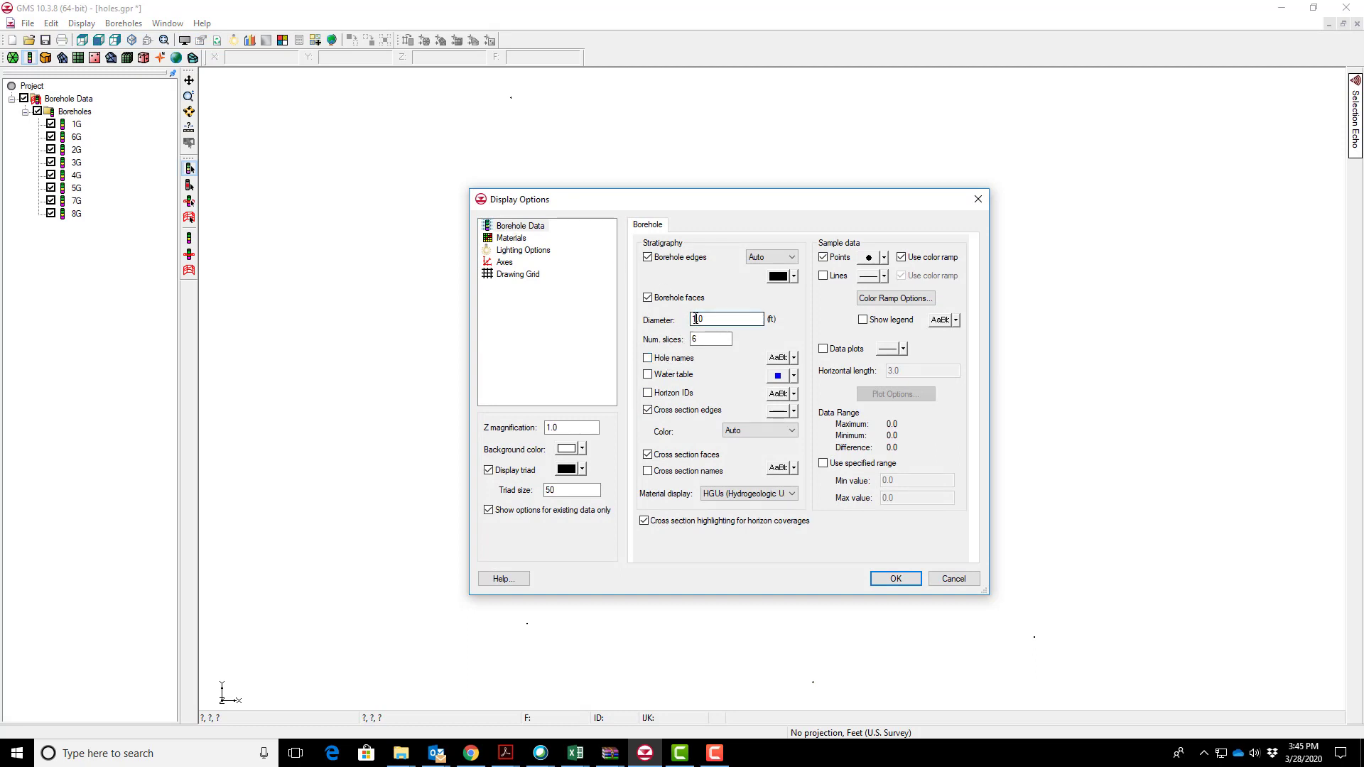
{"action": "left_click", "coordinate": [695, 319]}
Display the hole names in a larger font and turn on the horizon IDs for the boreholes.
{"action": "left_click", "coordinate": [795, 358]}
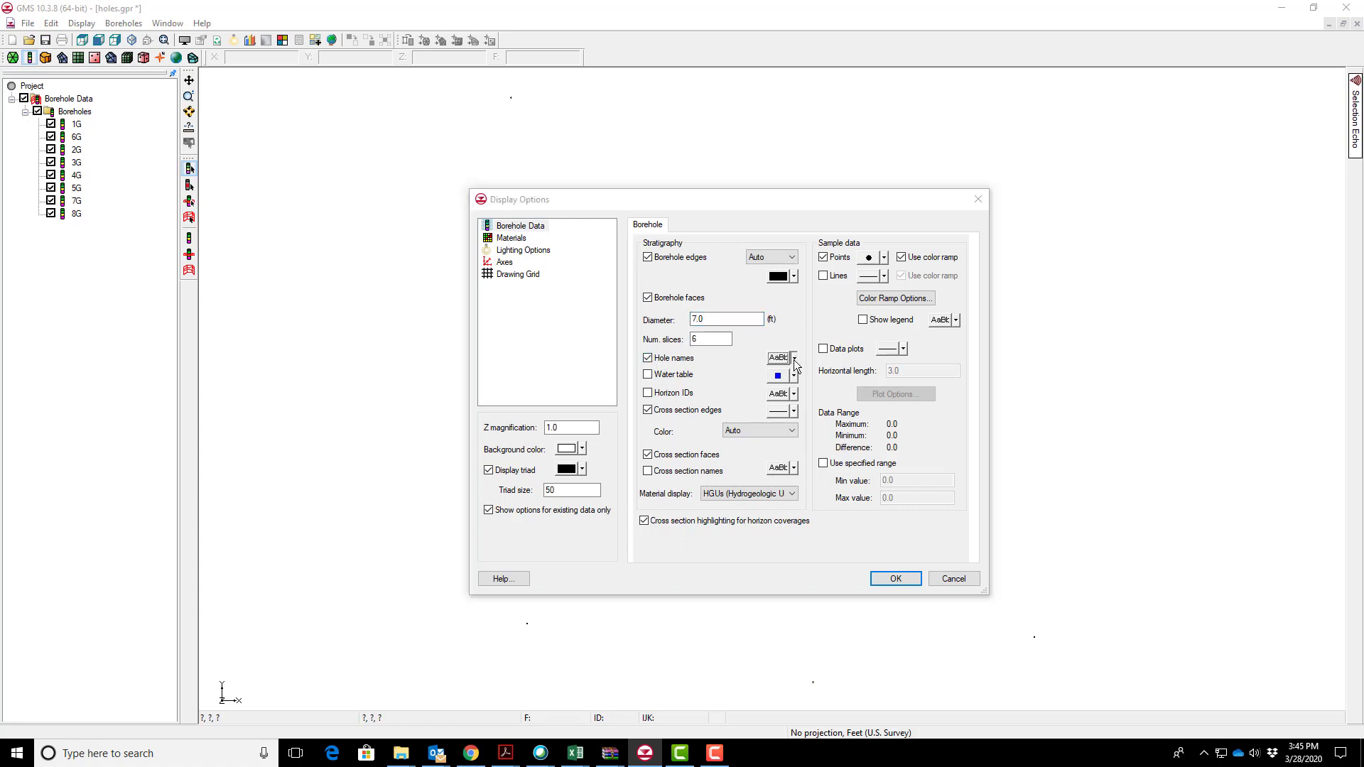
{"action": "left_click", "coordinate": [784, 360]}
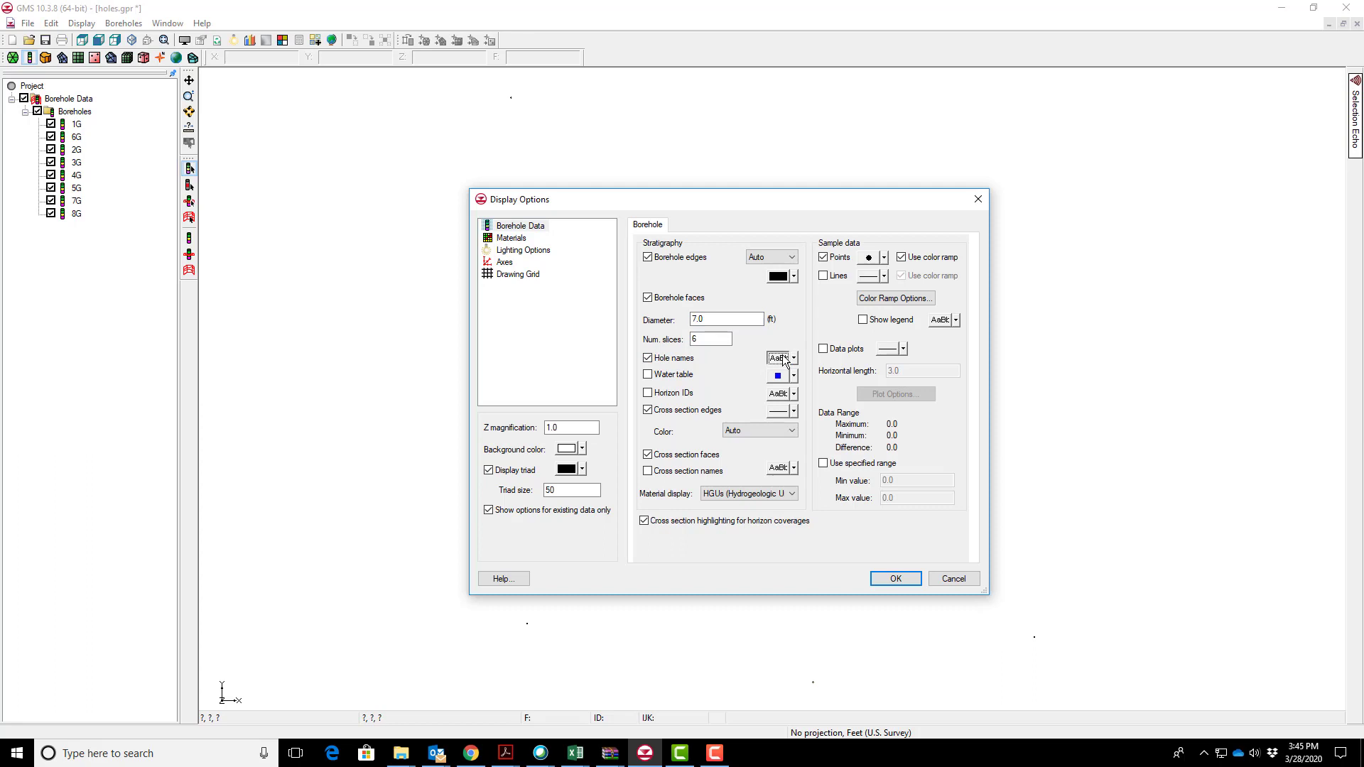
{"action": "left_click", "coordinate": [784, 360]}
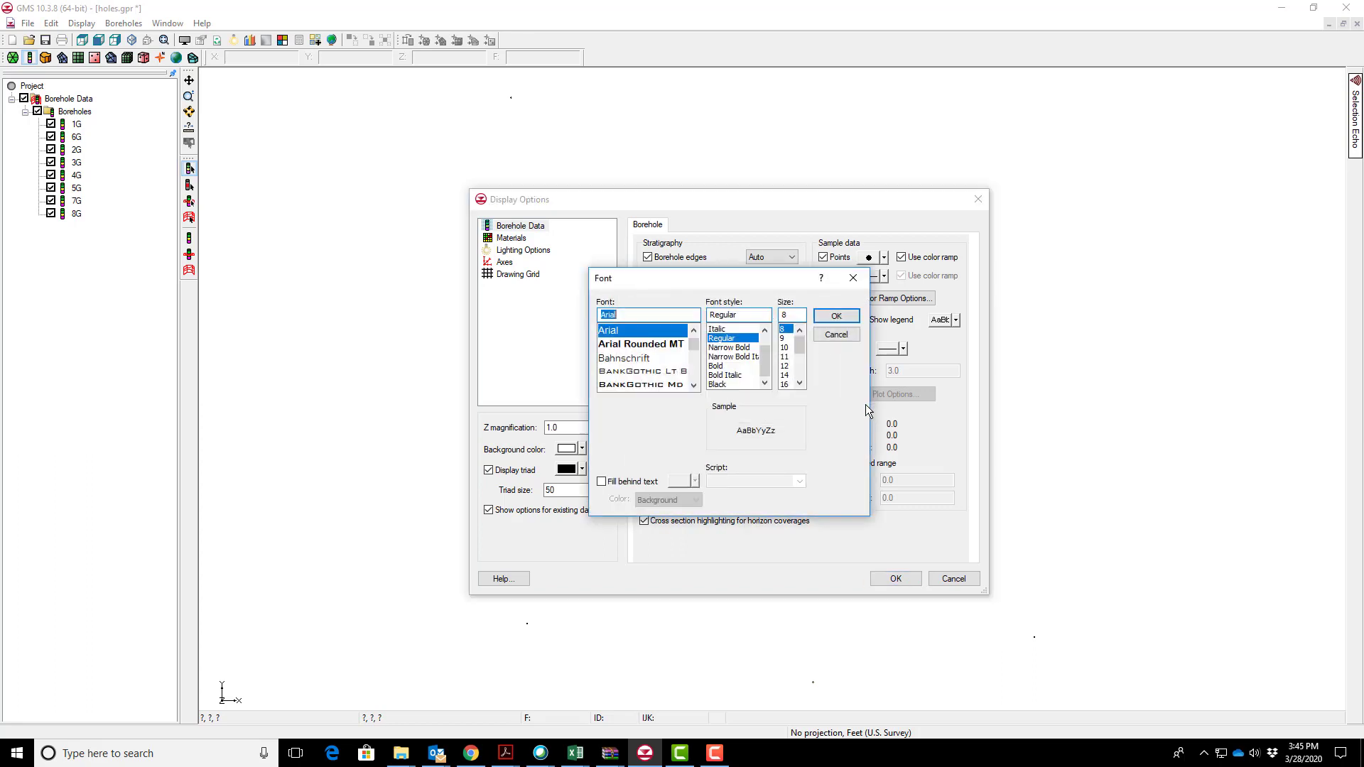
{"action": "left_click", "coordinate": [845, 335]}
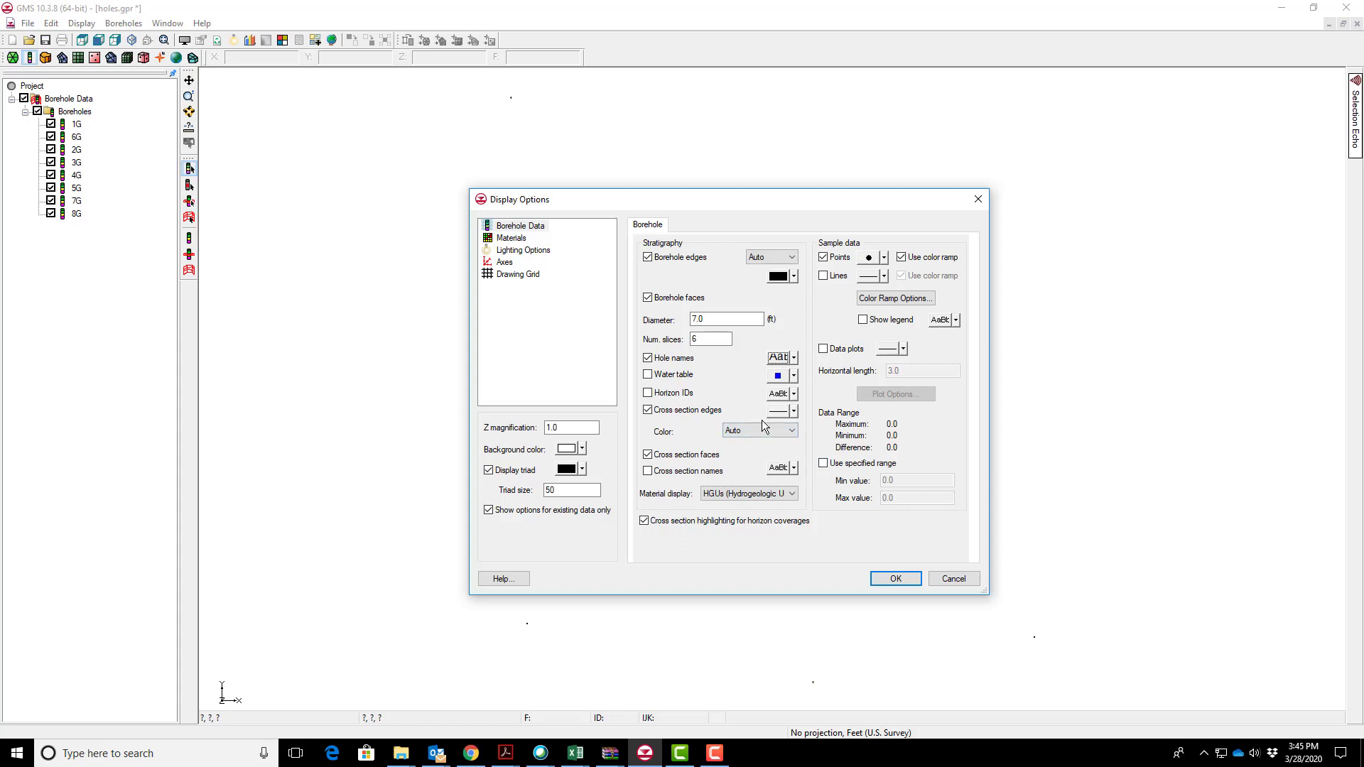
{"action": "left_click", "coordinate": [647, 393]}
{"action": "left_click", "coordinate": [895, 578]}
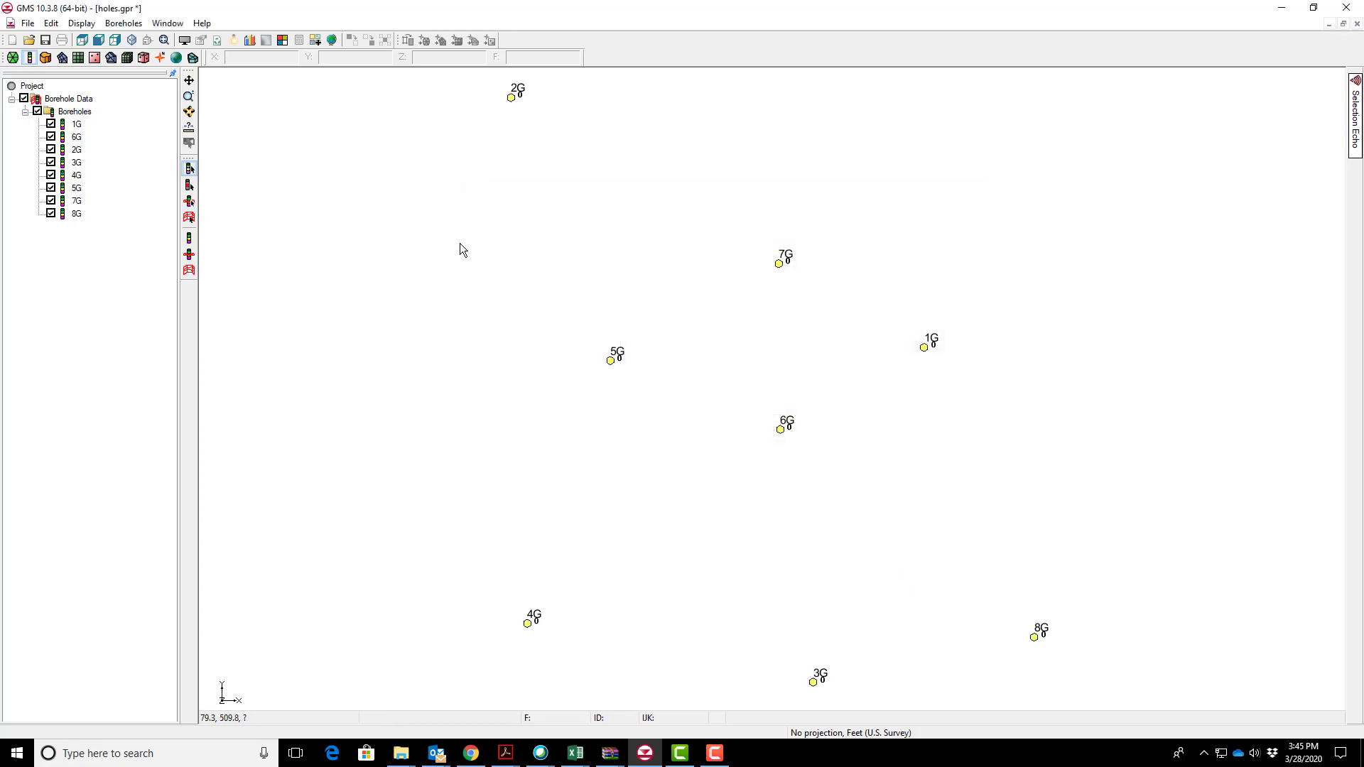
Rotate the boreholes into an oblique 3D view and zoom in on borehole 3G to examine its material layers.
{"action": "left_click", "coordinate": [189, 111]}
{"action": "left_click_drag", "start_coordinate": [585, 426], "coordinate": [648, 145]}
{"action": "left_click_drag", "start_coordinate": [698, 471], "coordinate": [591, 143]}
{"action": "mouse_move", "coordinate": [670, 457]}
{"action": "left_mouse_down"}
{"action": "mouse_move", "coordinate": [615, 344]}
{"action": "mouse_move", "coordinate": [662, 456]}
{"action": "left_mouse_up"}
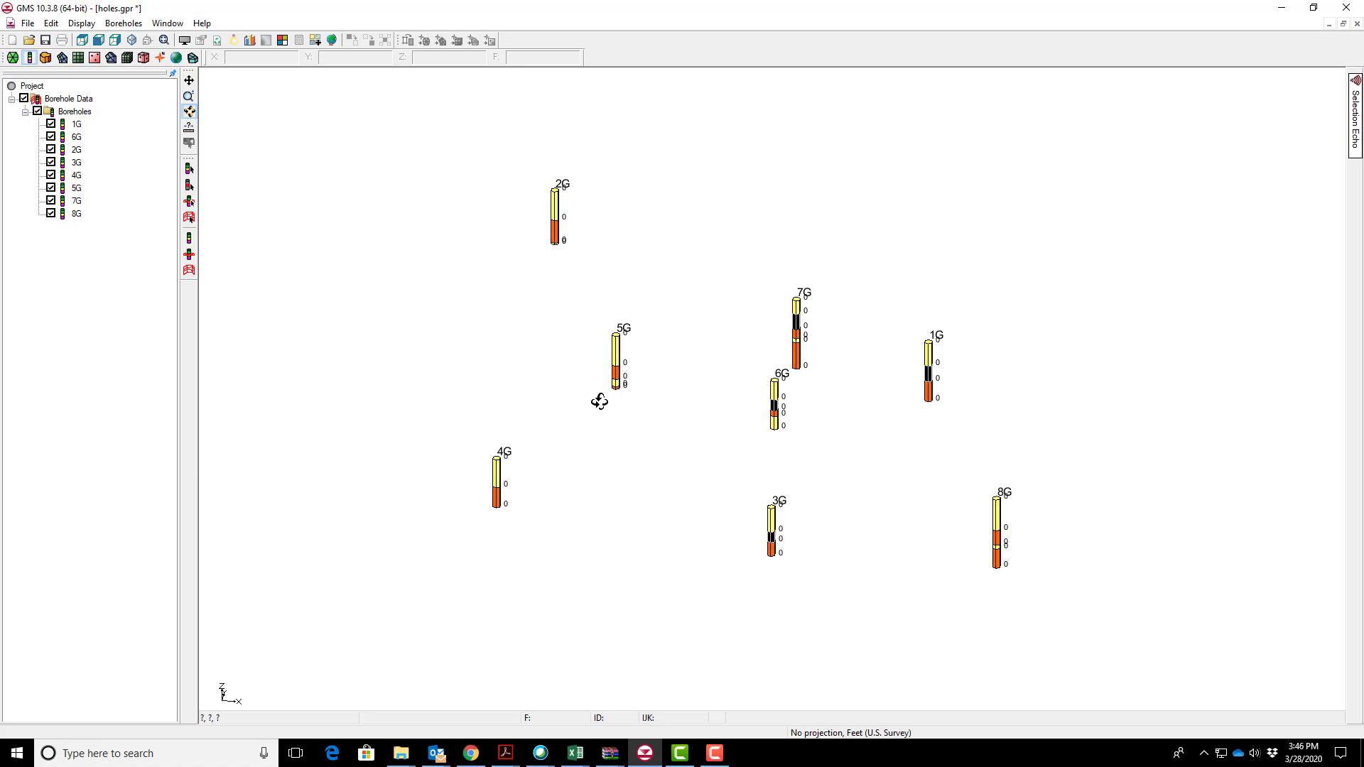
{"action": "scroll", "coordinate": [760, 536], "scroll_direction": "up", "scroll_amount": 5}
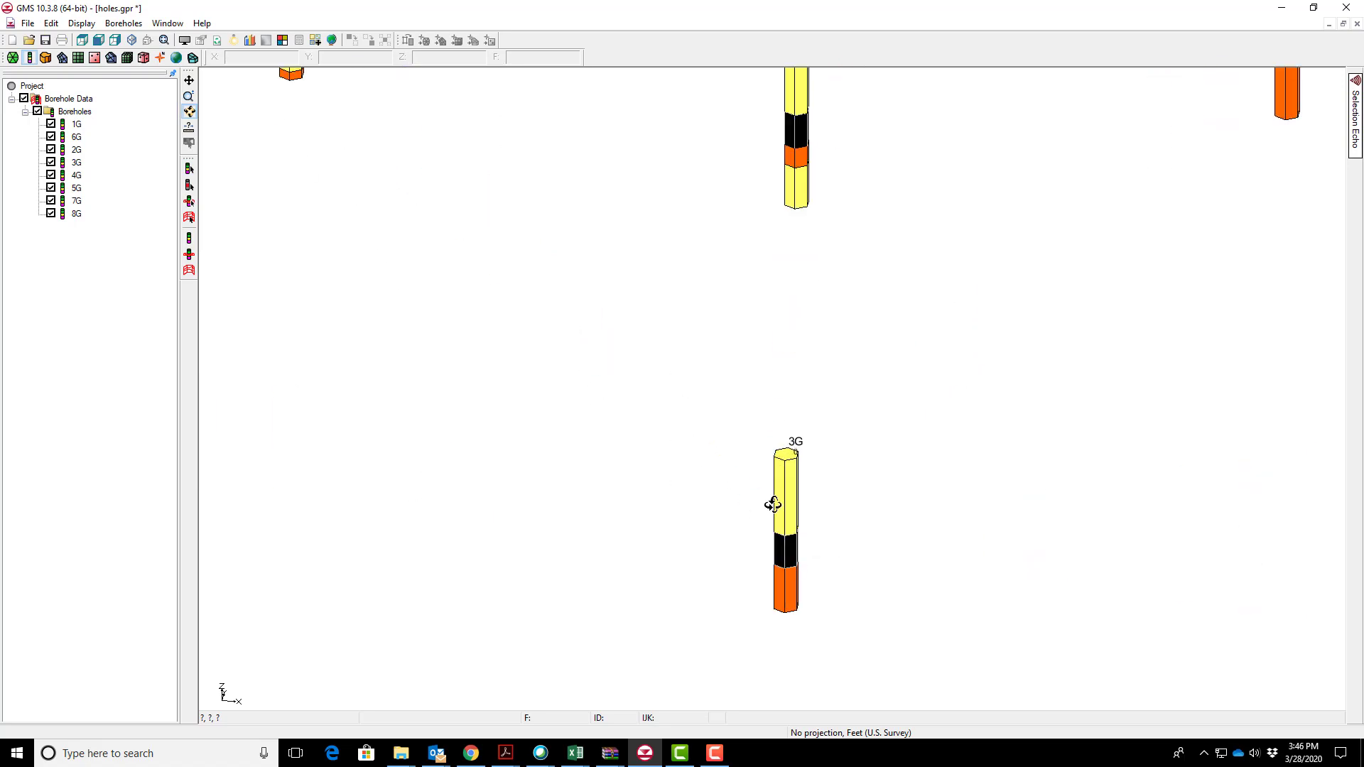
Rename the materials with IDs 2, 1 and 4 as sand, clay and silt respectively.
{"action": "left_click", "coordinate": [283, 40]}
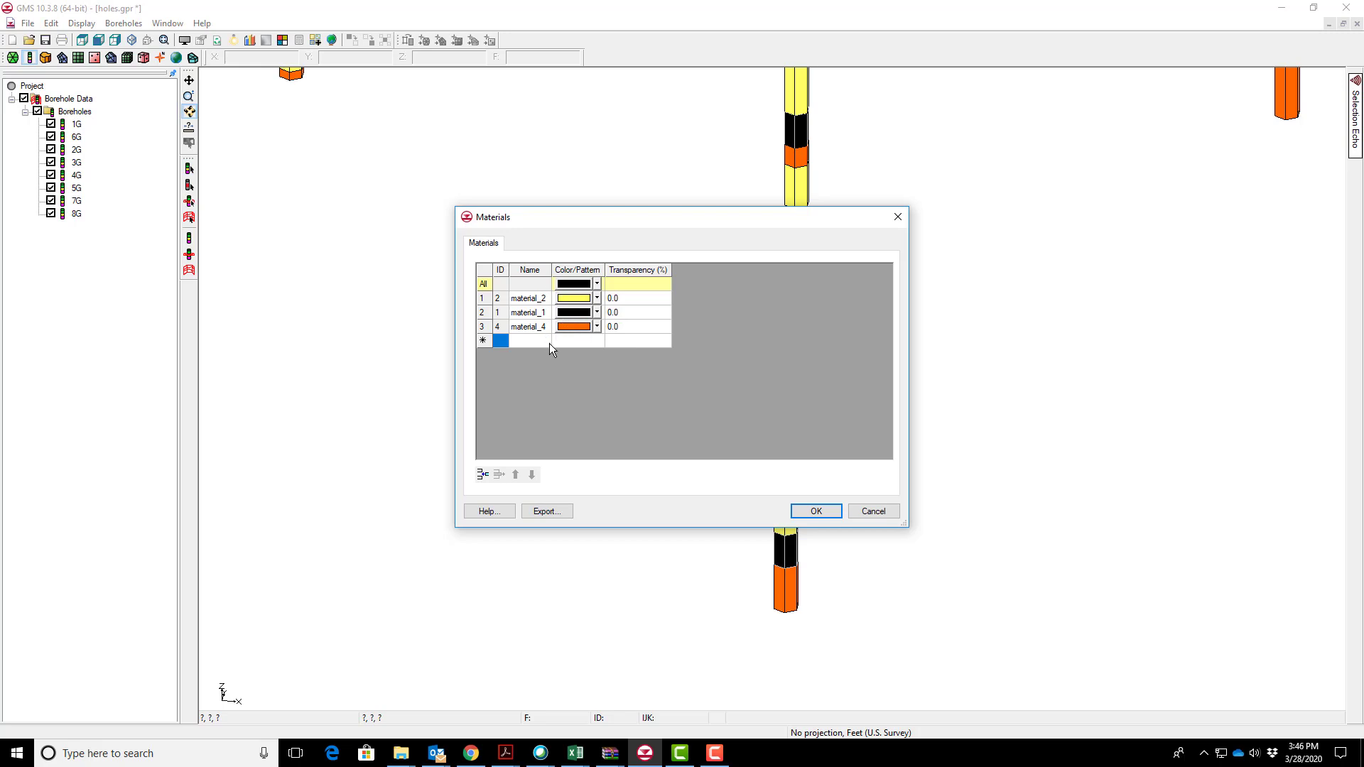
{"action": "left_click", "coordinate": [527, 301]}
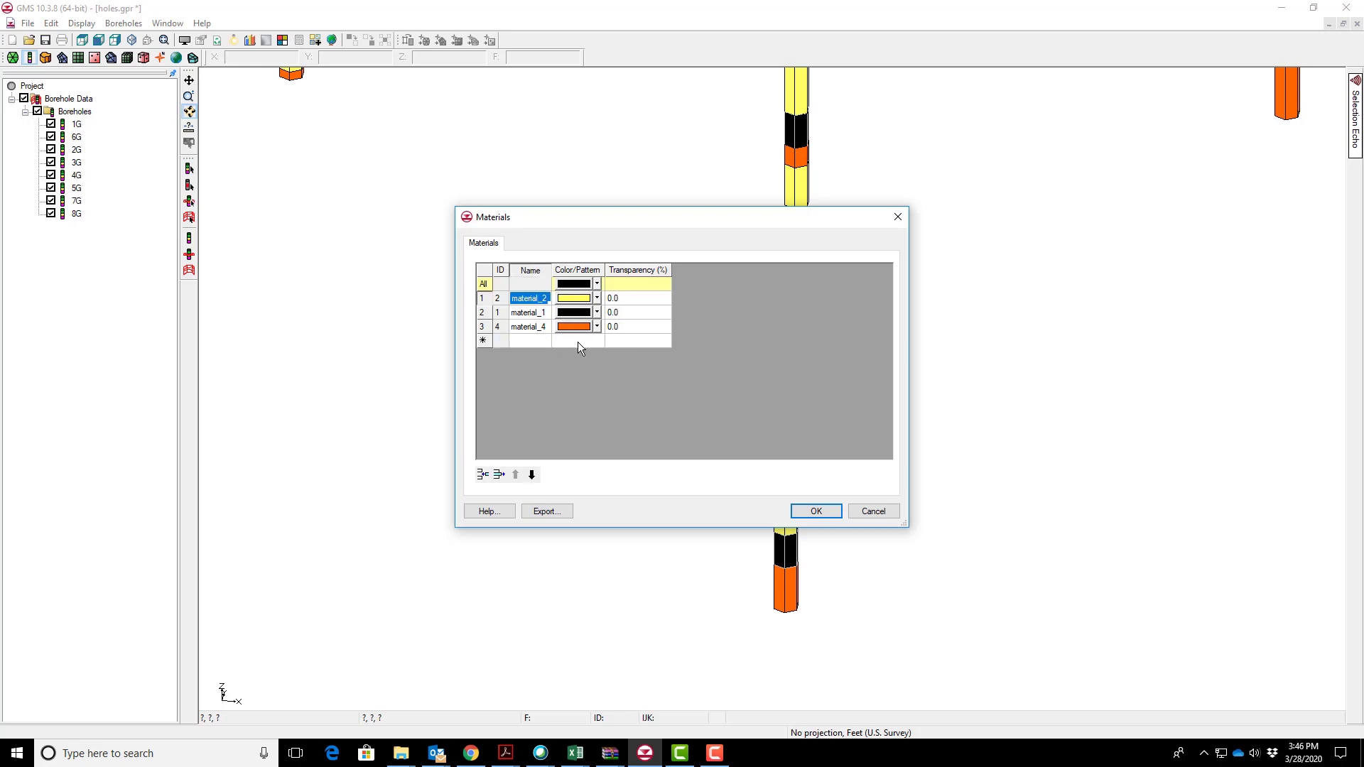
{"action": "type", "text": "sand"}
{"action": "left_click", "coordinate": [542, 317]}
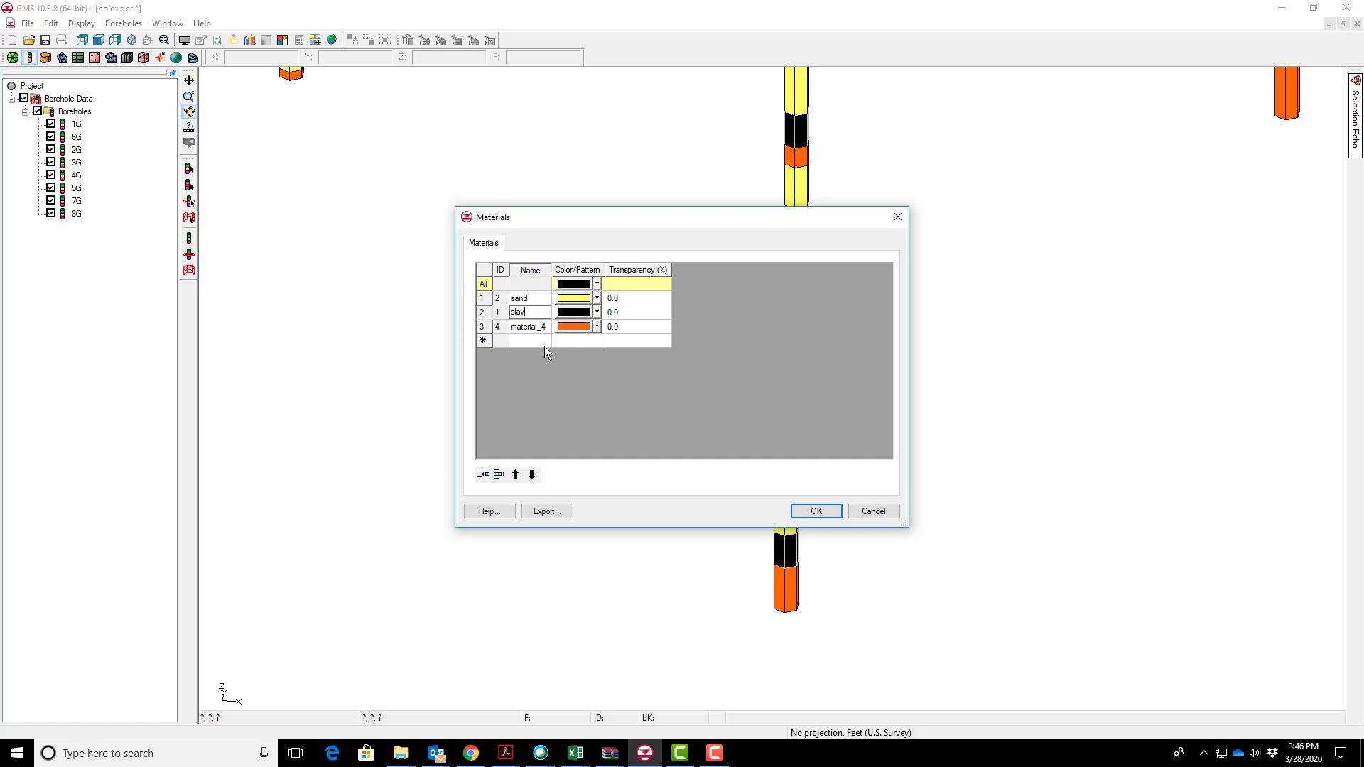
{"action": "type", "text": "clay"}
{"action": "left_click", "coordinate": [522, 327]}
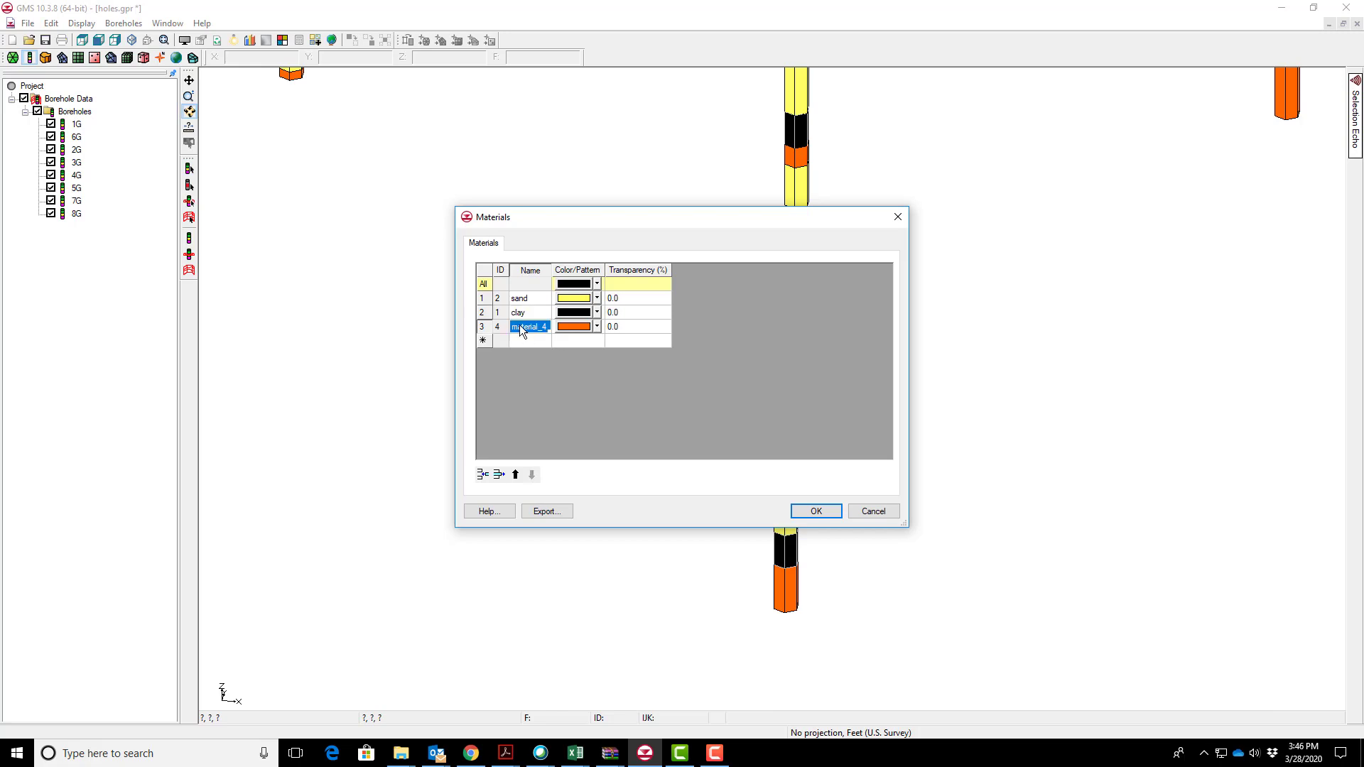
{"action": "type", "text": "silt"}
{"action": "left_click", "coordinate": [530, 343]}
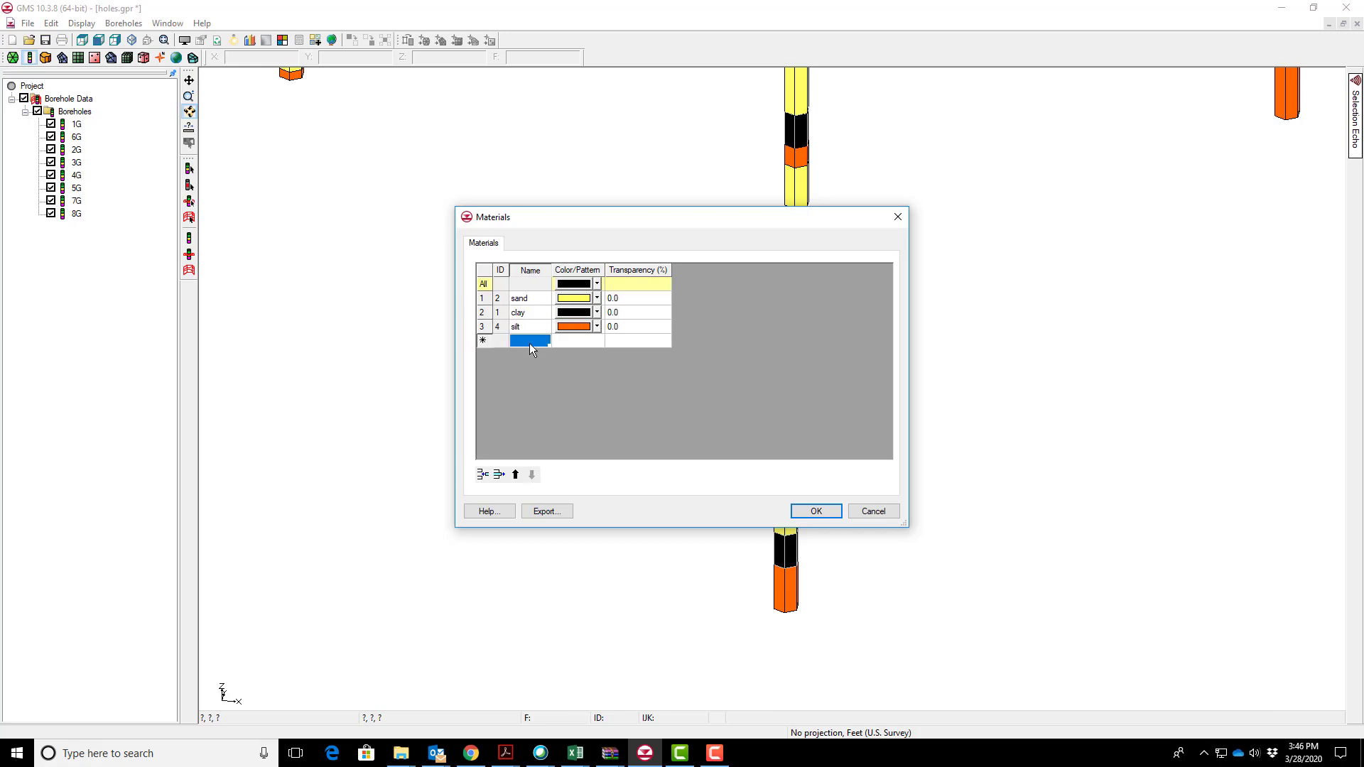
Change the sand material's solid fill to a pattern.
{"action": "left_click", "coordinate": [598, 298]}
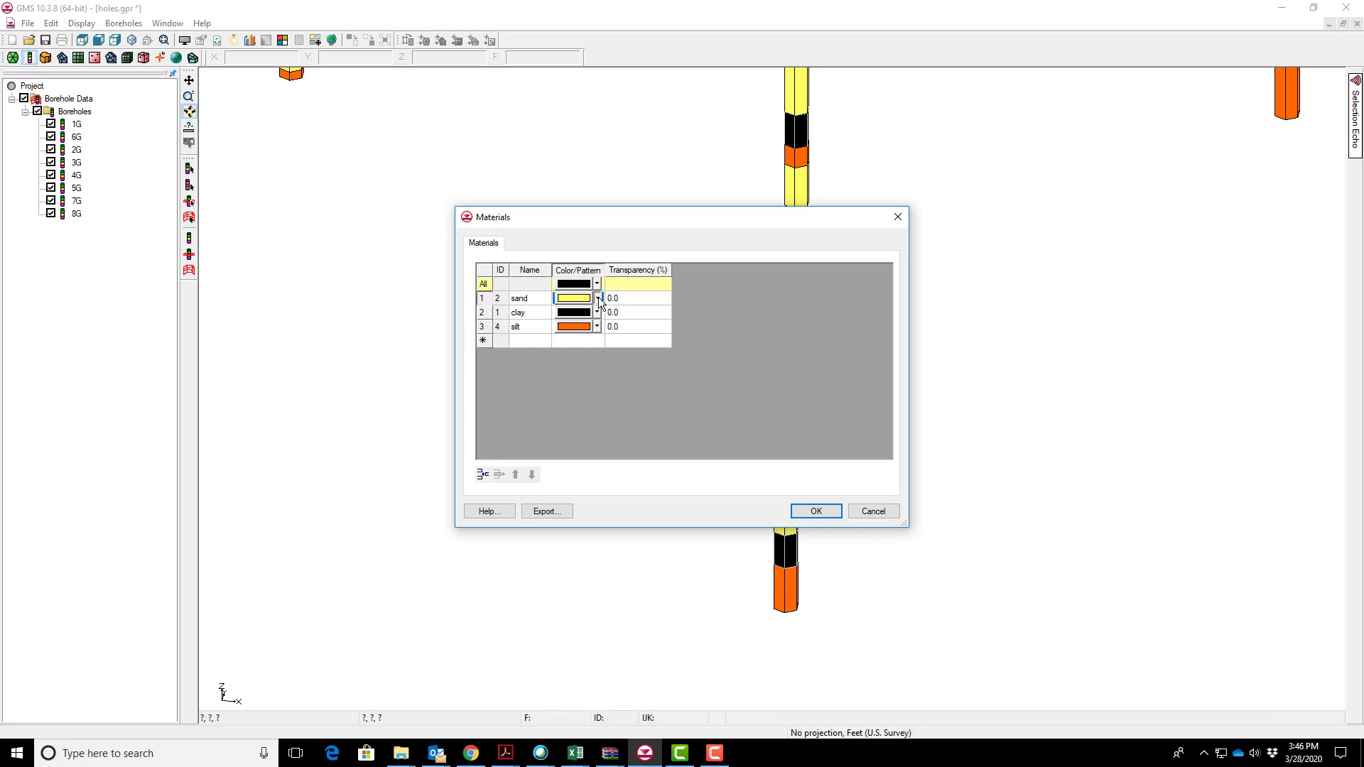
{"action": "left_click", "coordinate": [585, 307]}
{"action": "left_click", "coordinate": [583, 306]}
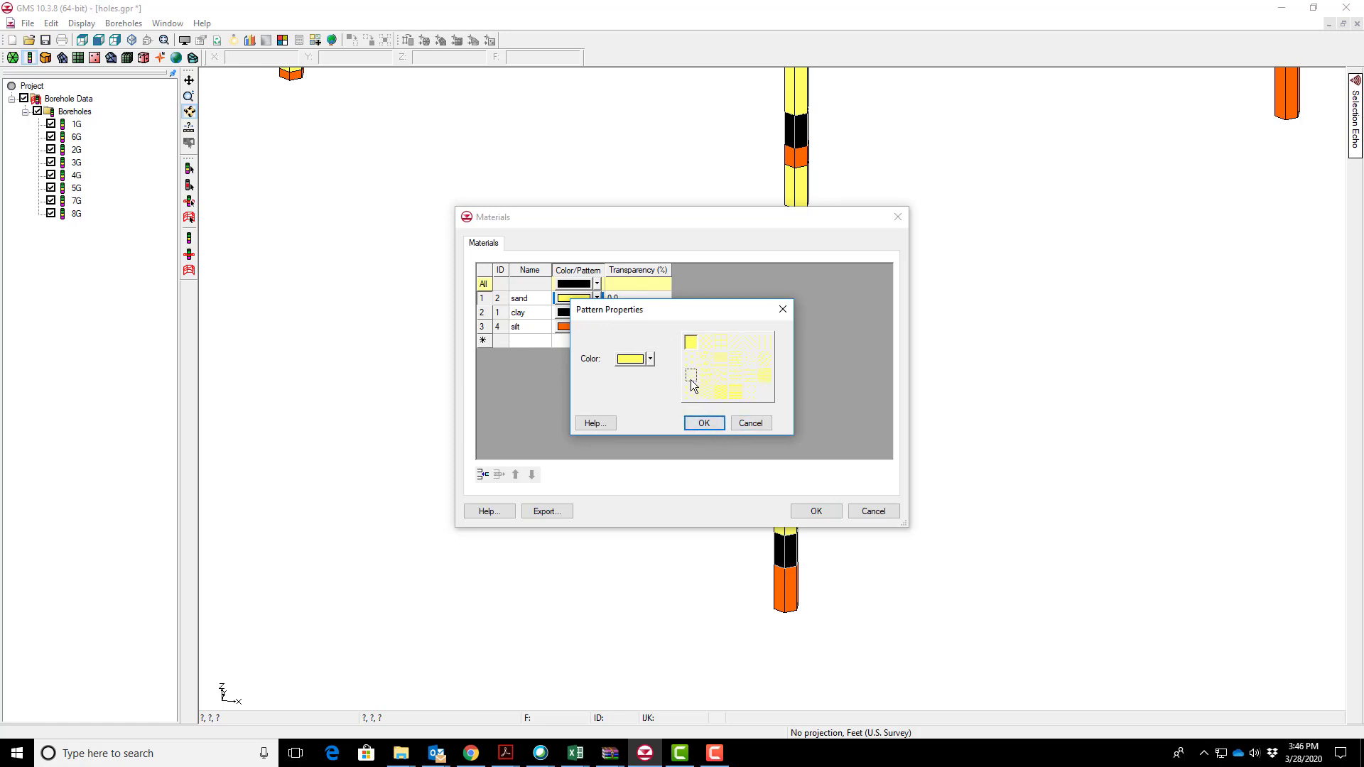
{"action": "left_click", "coordinate": [703, 423]}
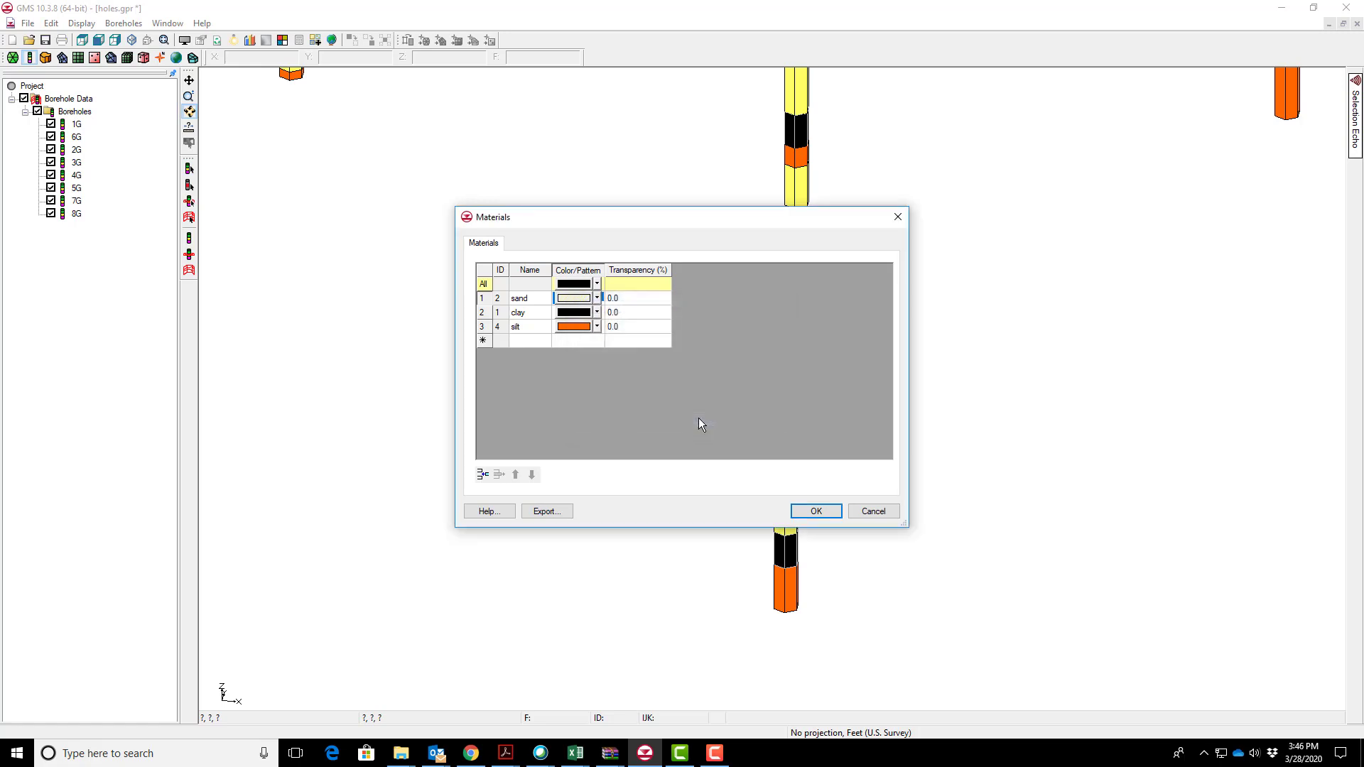
Set the clay material's pattern color to dark red and replace its solid fill with a dense pattern.
{"action": "left_click", "coordinate": [598, 313]}
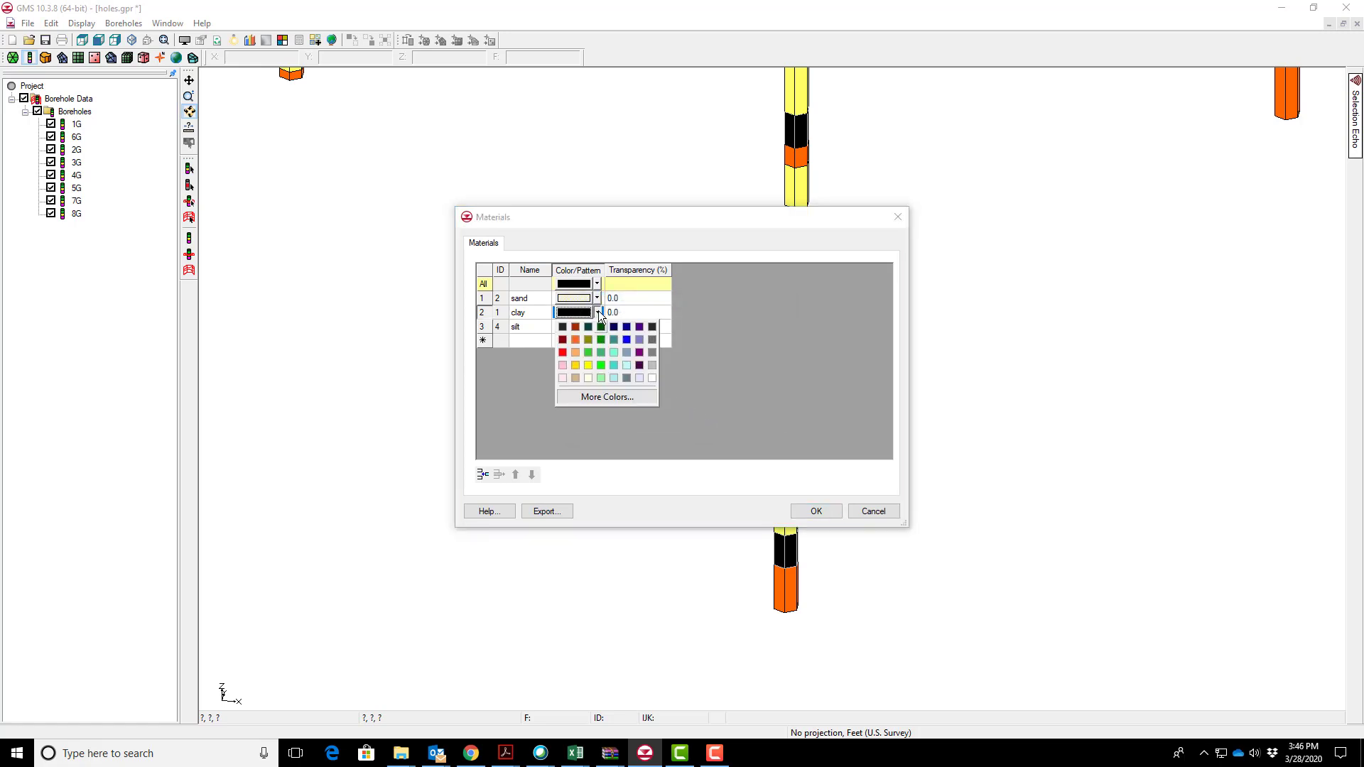
{"action": "left_click", "coordinate": [598, 311]}
{"action": "left_click", "coordinate": [577, 313]}
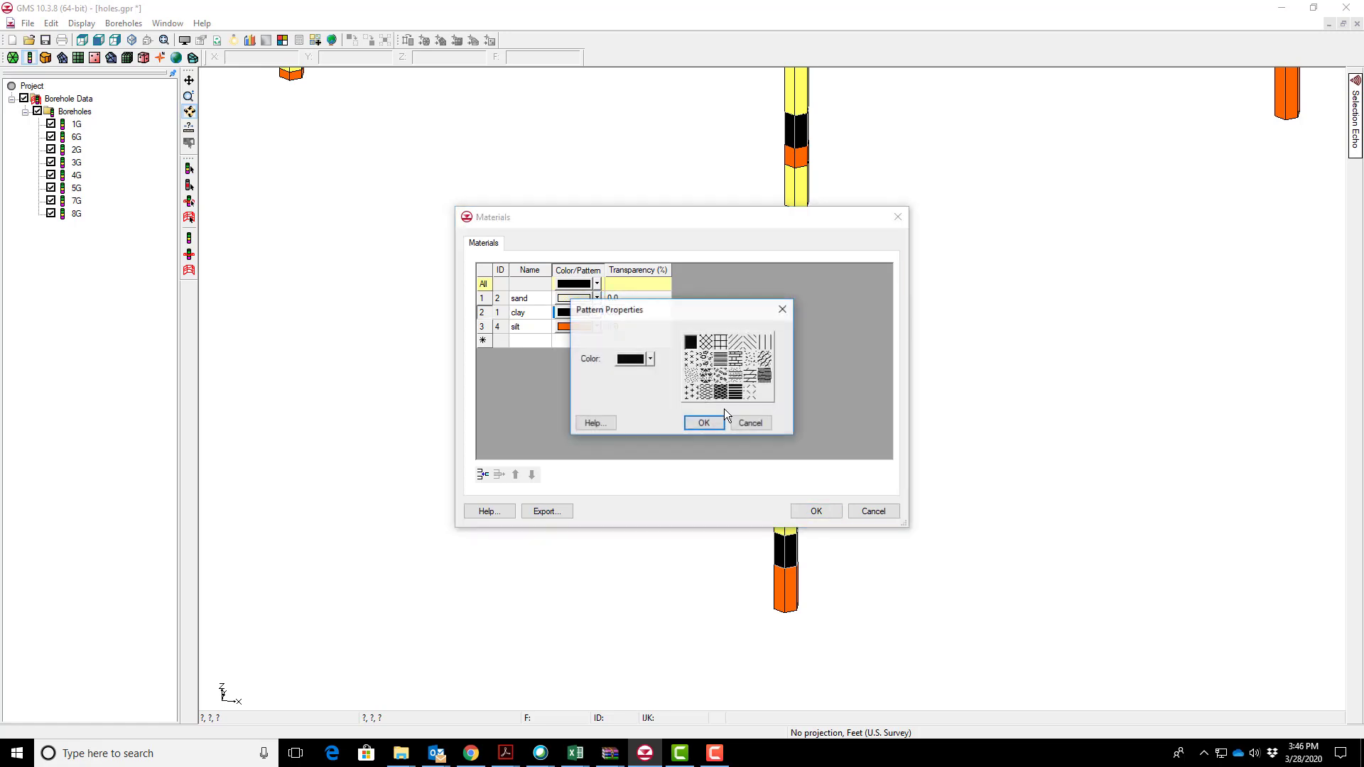
{"action": "left_click", "coordinate": [651, 360]}
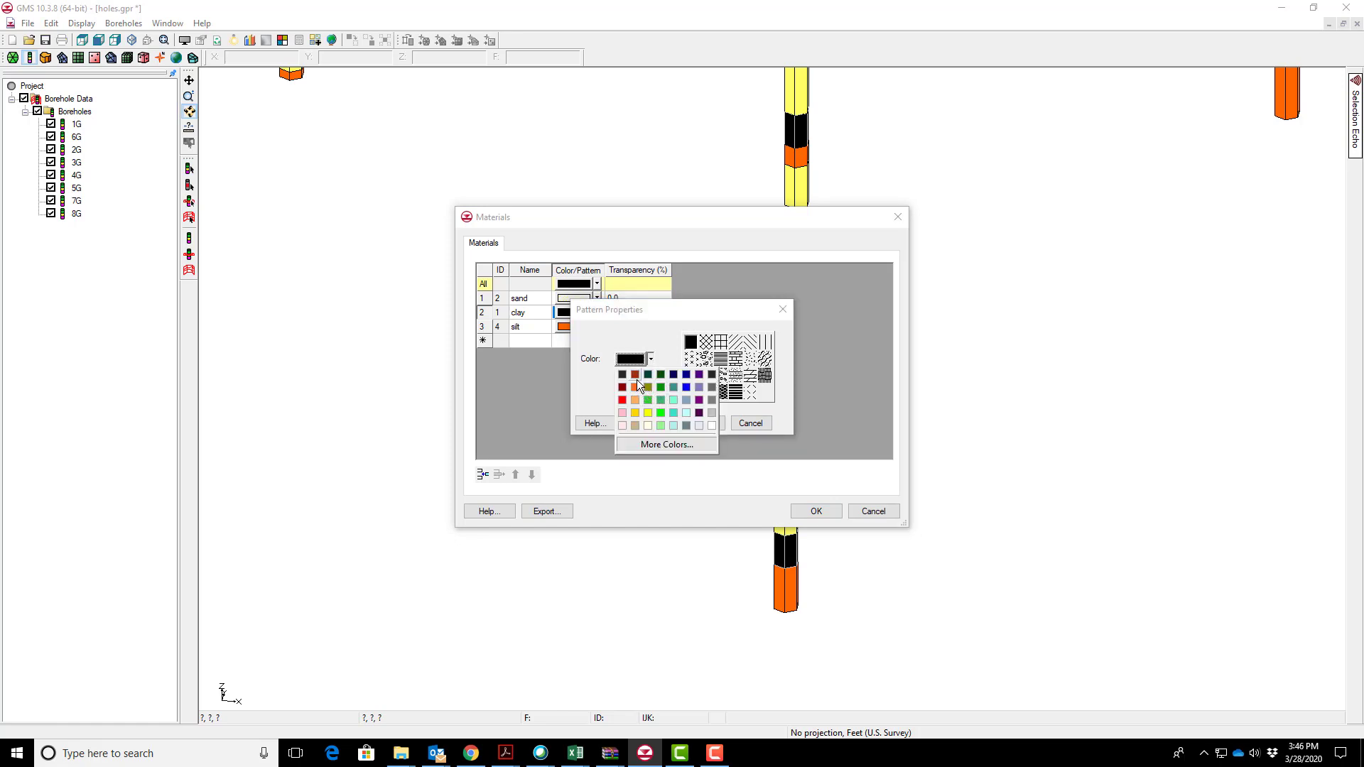
{"action": "left_click", "coordinate": [635, 378]}
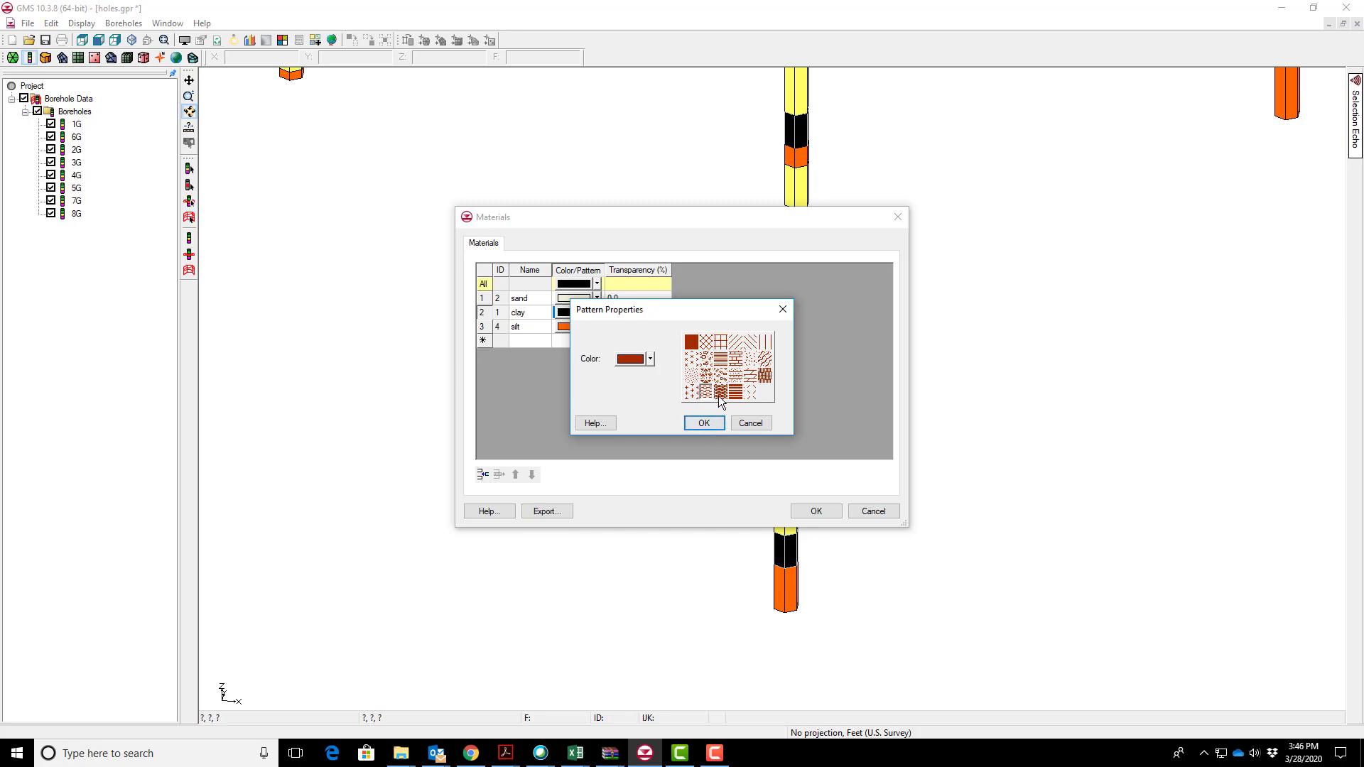
{"action": "left_click", "coordinate": [705, 423]}
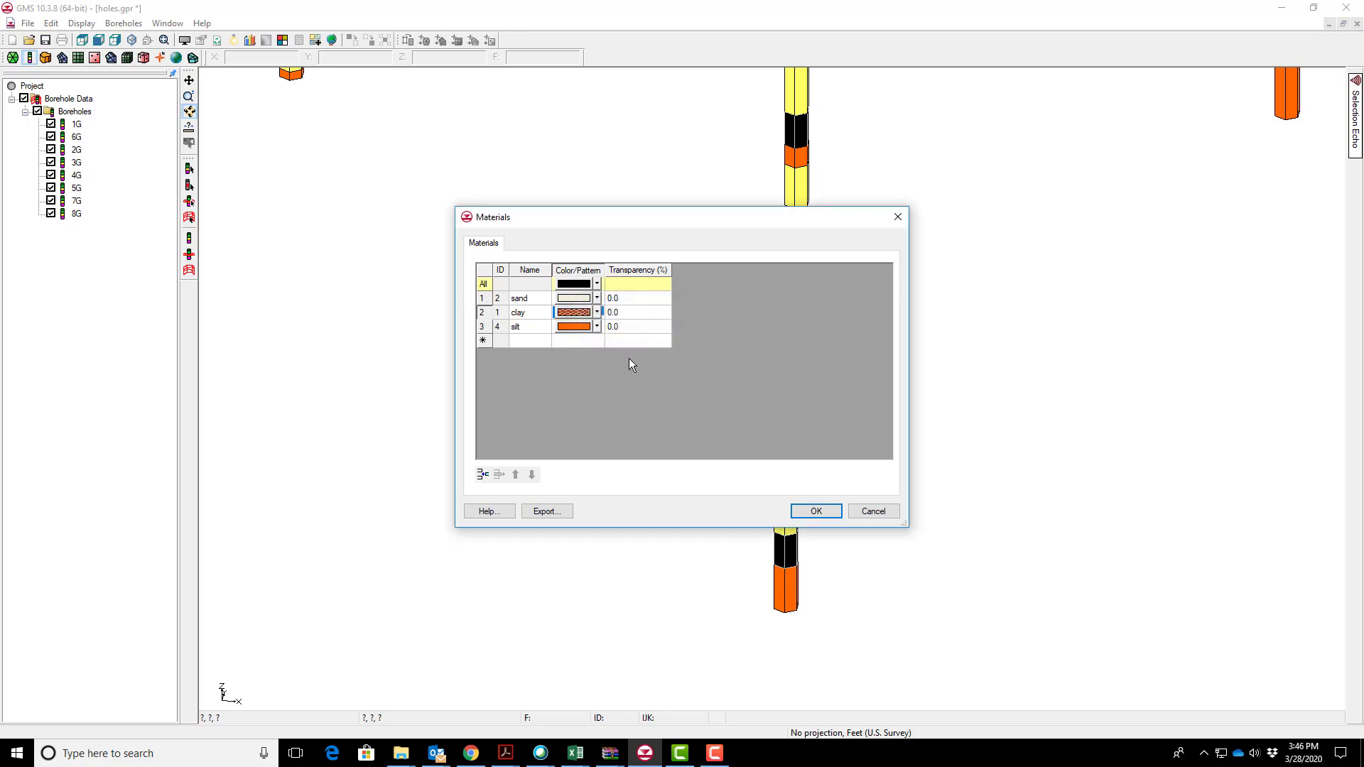
Give the silt material an orange pattern fill and apply the material changes to the boreholes.
{"action": "left_click", "coordinate": [596, 326]}
{"action": "left_click", "coordinate": [597, 326]}
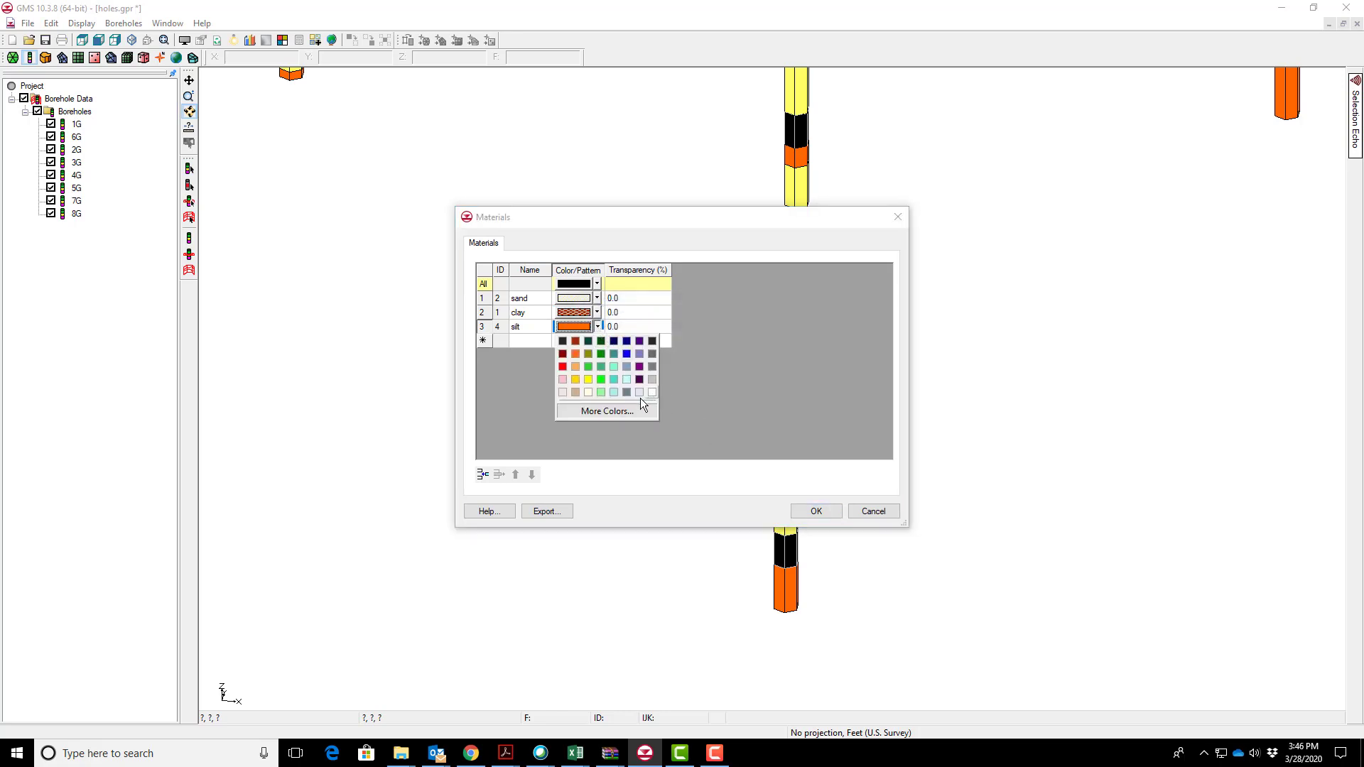
{"action": "left_click", "coordinate": [577, 355]}
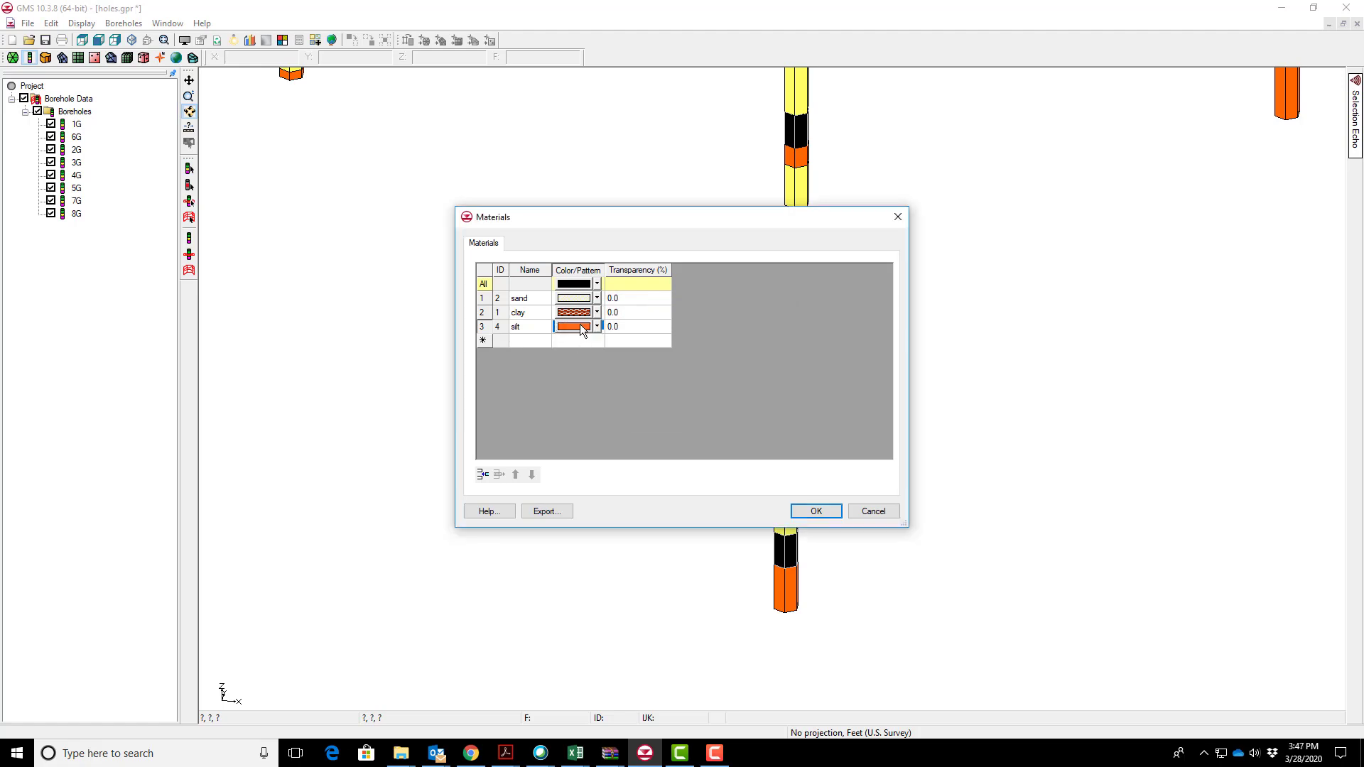
{"action": "left_click", "coordinate": [584, 330]}
{"action": "left_click", "coordinate": [707, 398]}
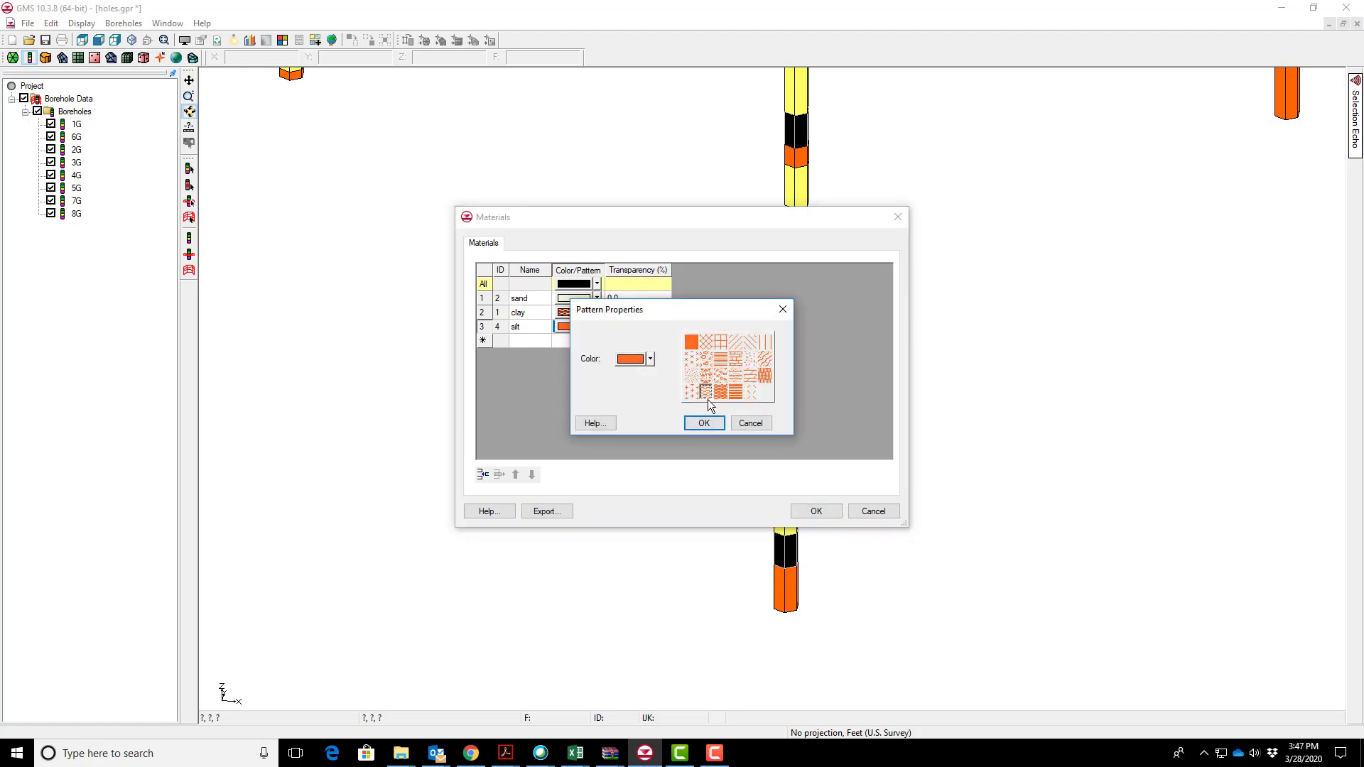
{"action": "left_click", "coordinate": [695, 425]}
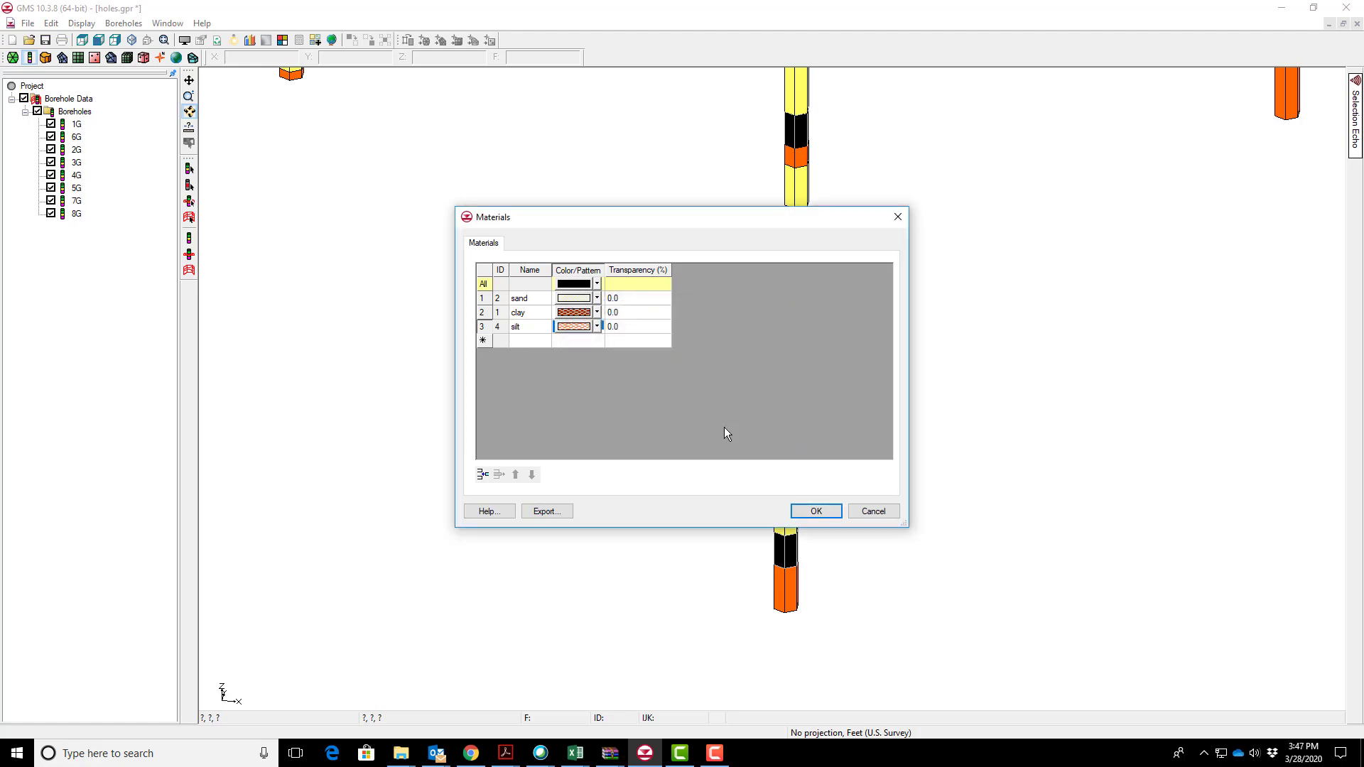
{"action": "left_click", "coordinate": [815, 518]}
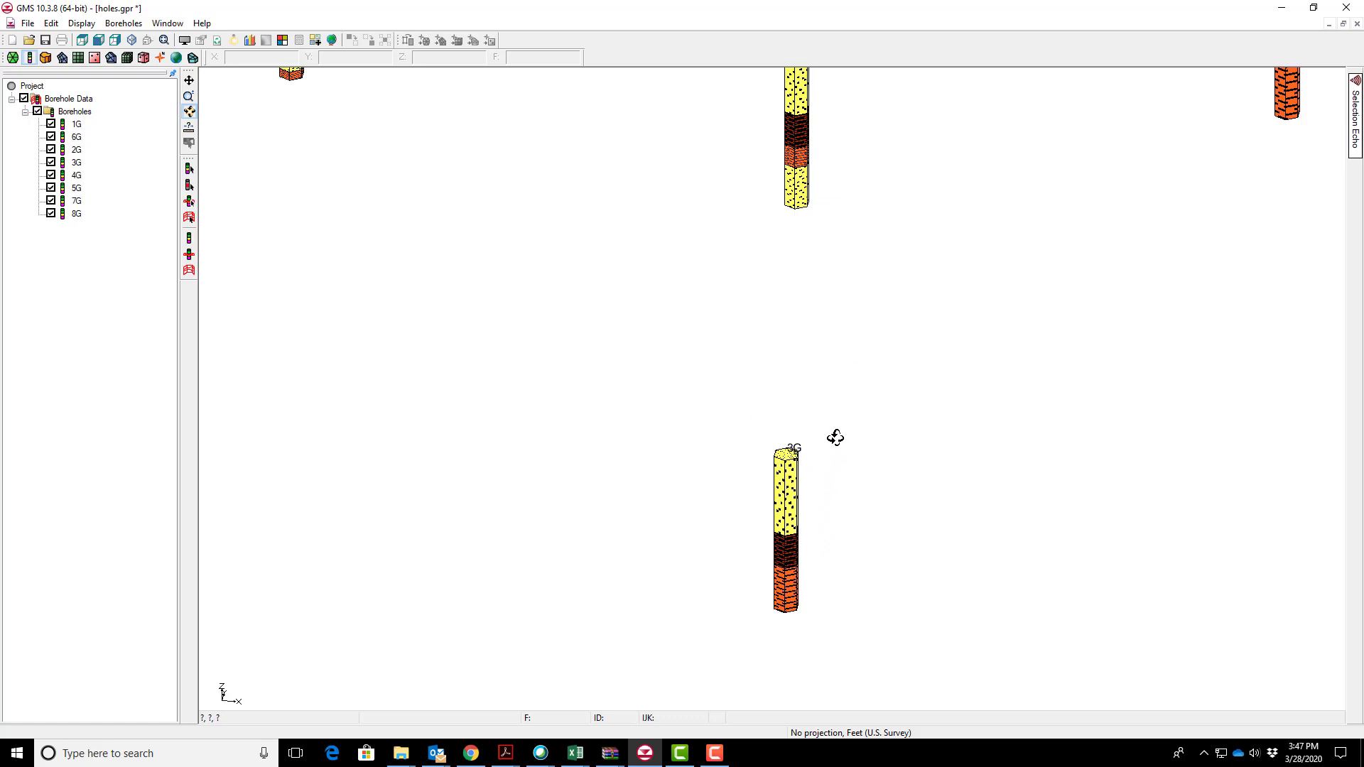
Auto-assign horizons to the boreholes, starting from scratch, and read in the optimizer's solution.
{"action": "left_click_drag", "start_coordinate": [834, 436], "coordinate": [829, 393]}
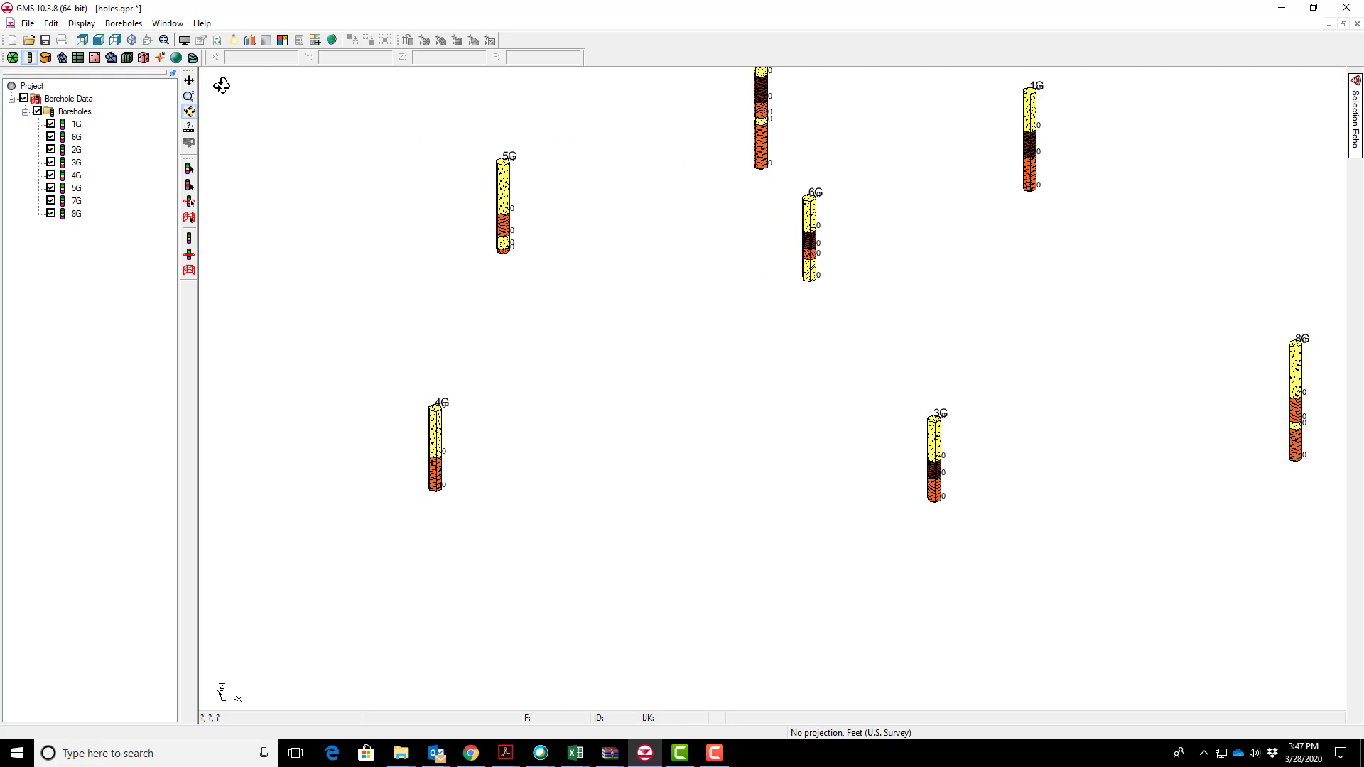
{"action": "middle_click_drag", "start_coordinate": [712, 191], "coordinate": [615, 265]}
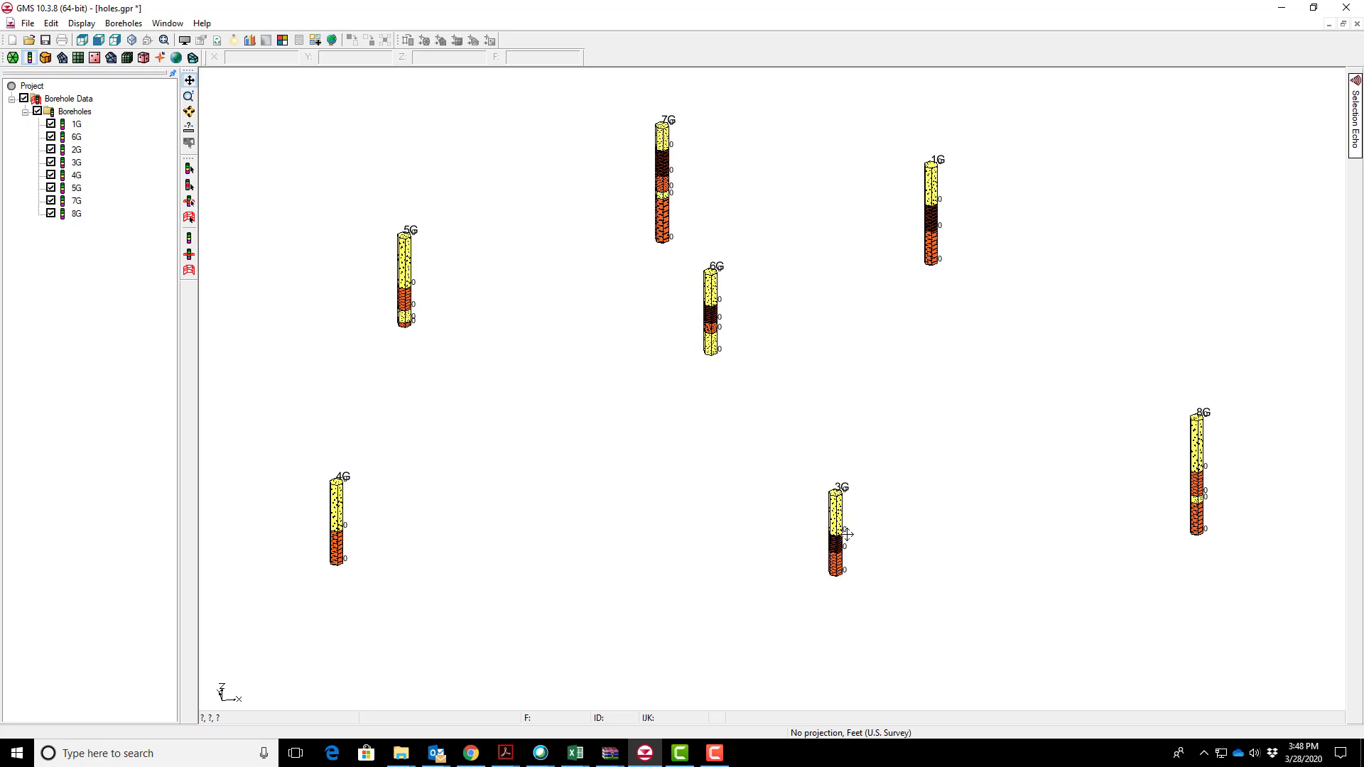
{"action": "scroll", "coordinate": [845, 543], "scroll_direction": "up", "scroll_amount": 5}
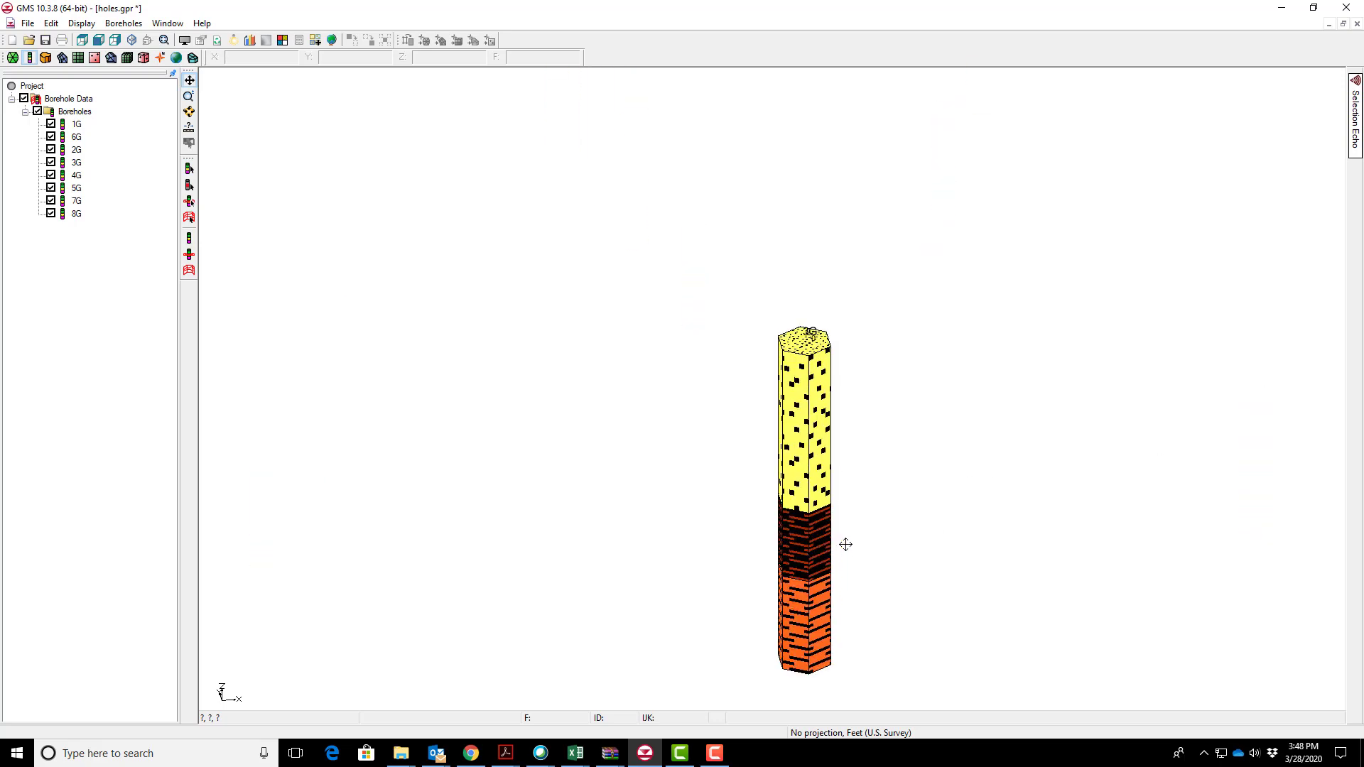
{"action": "scroll", "coordinate": [845, 544], "scroll_direction": "down", "scroll_amount": 5}
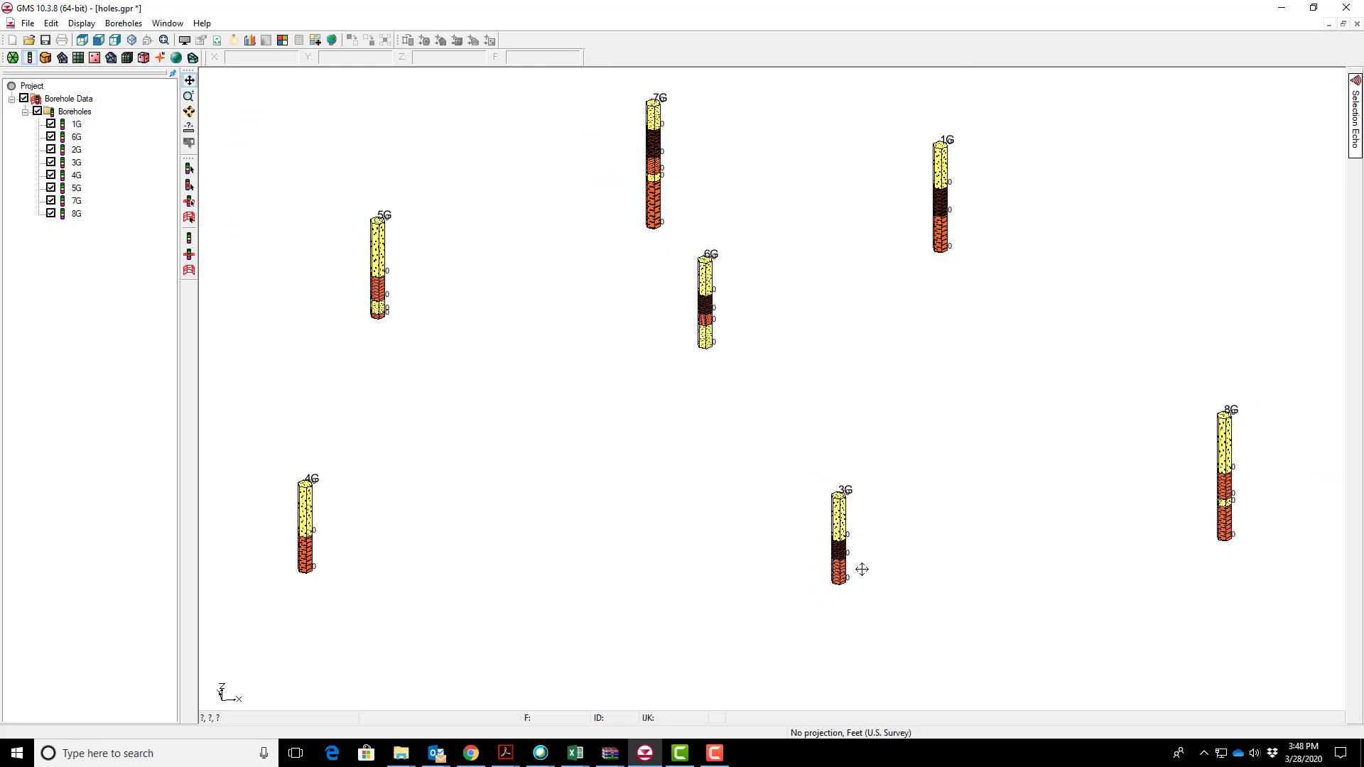
{"action": "scroll", "coordinate": [861, 569], "scroll_direction": "down", "scroll_amount": 1}
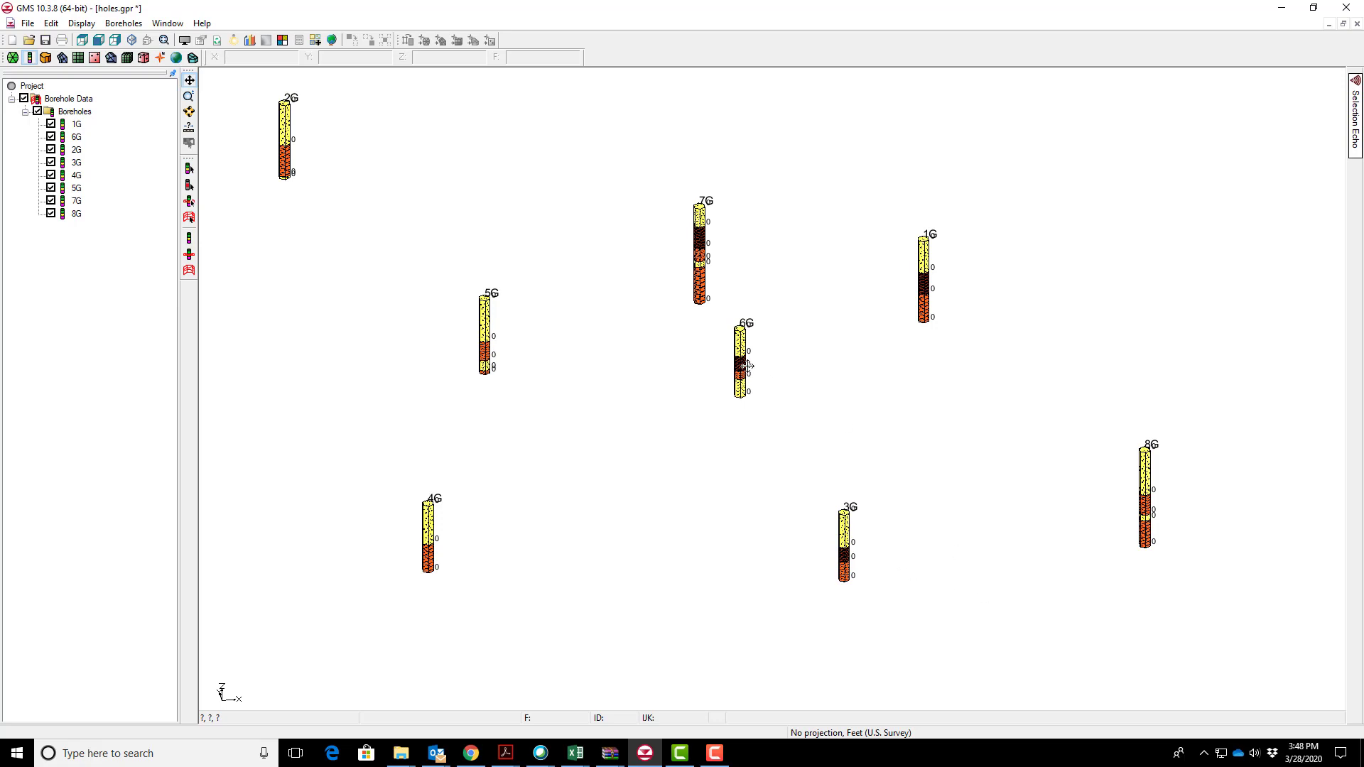
{"action": "left_click", "coordinate": [137, 25]}
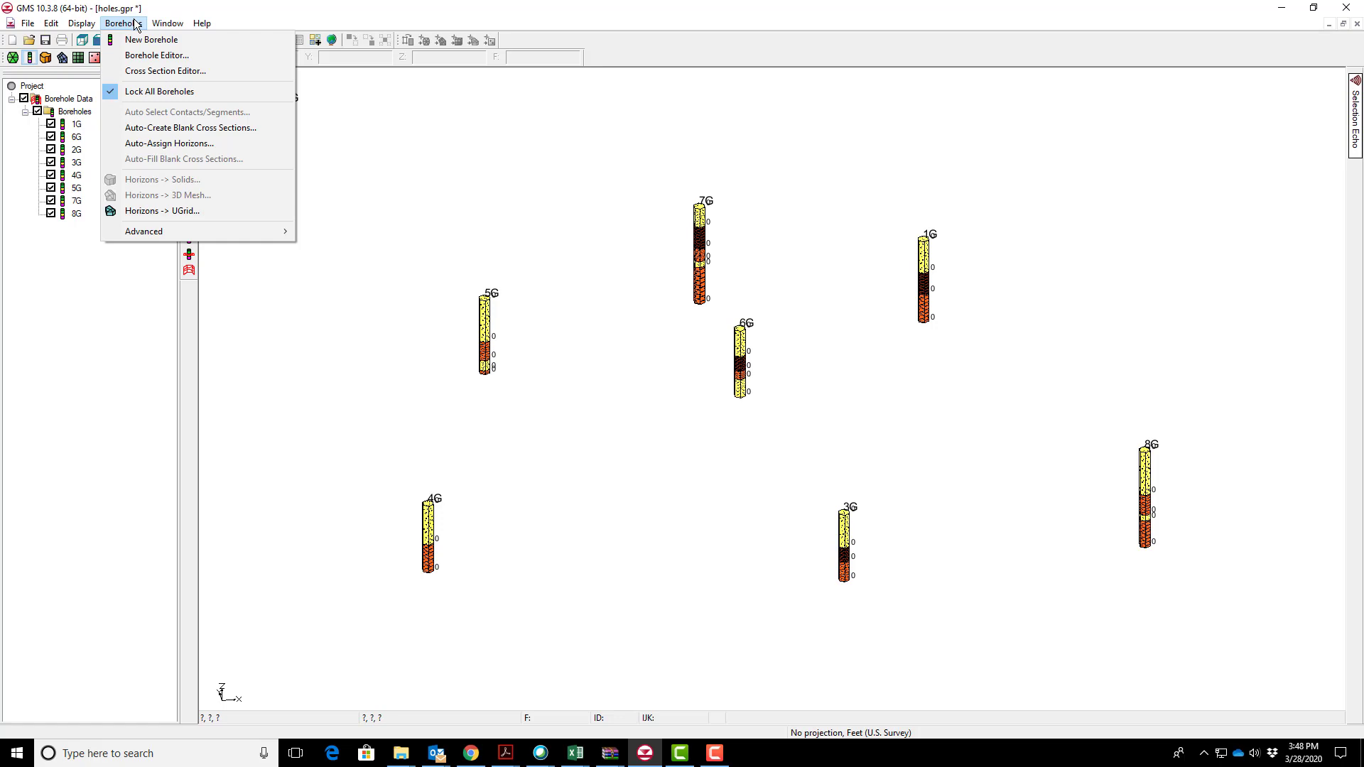
{"action": "left_click", "coordinate": [162, 144]}
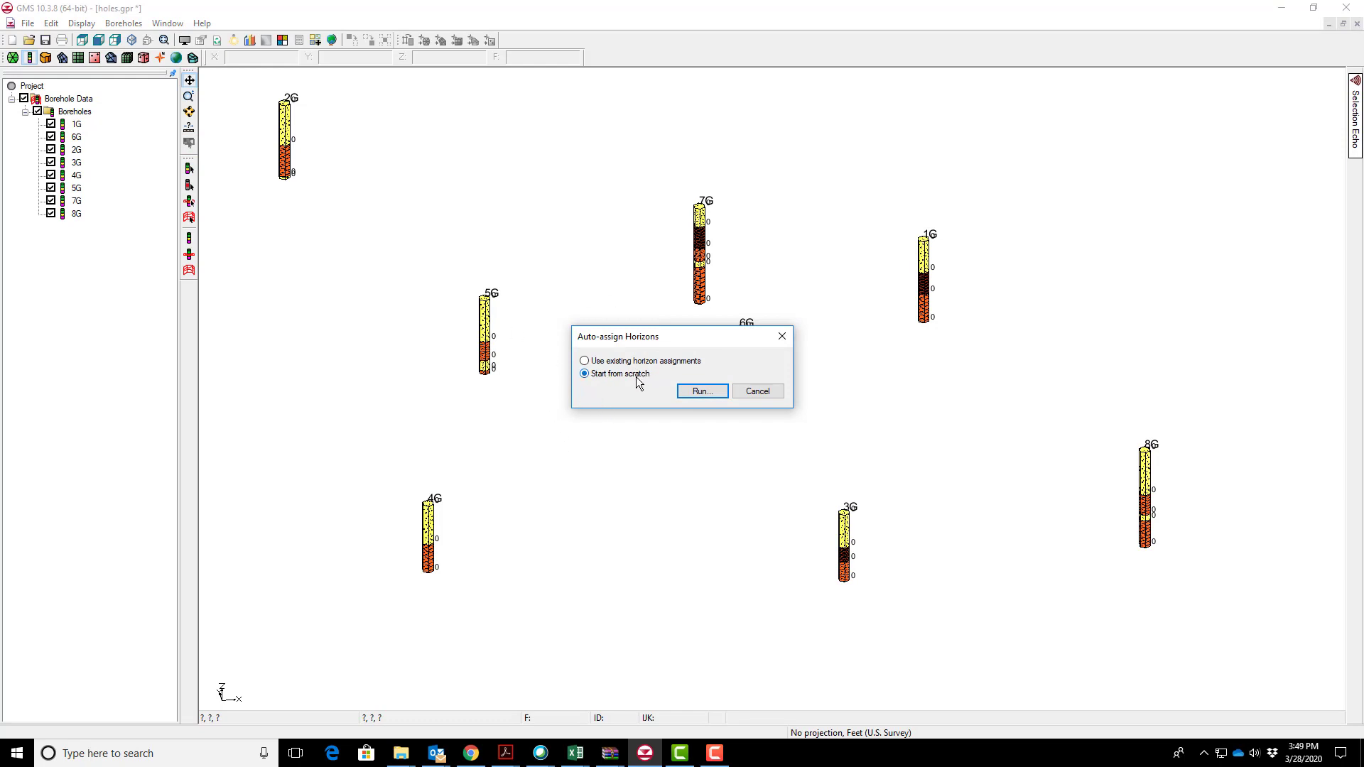
{"action": "left_click", "coordinate": [703, 395]}
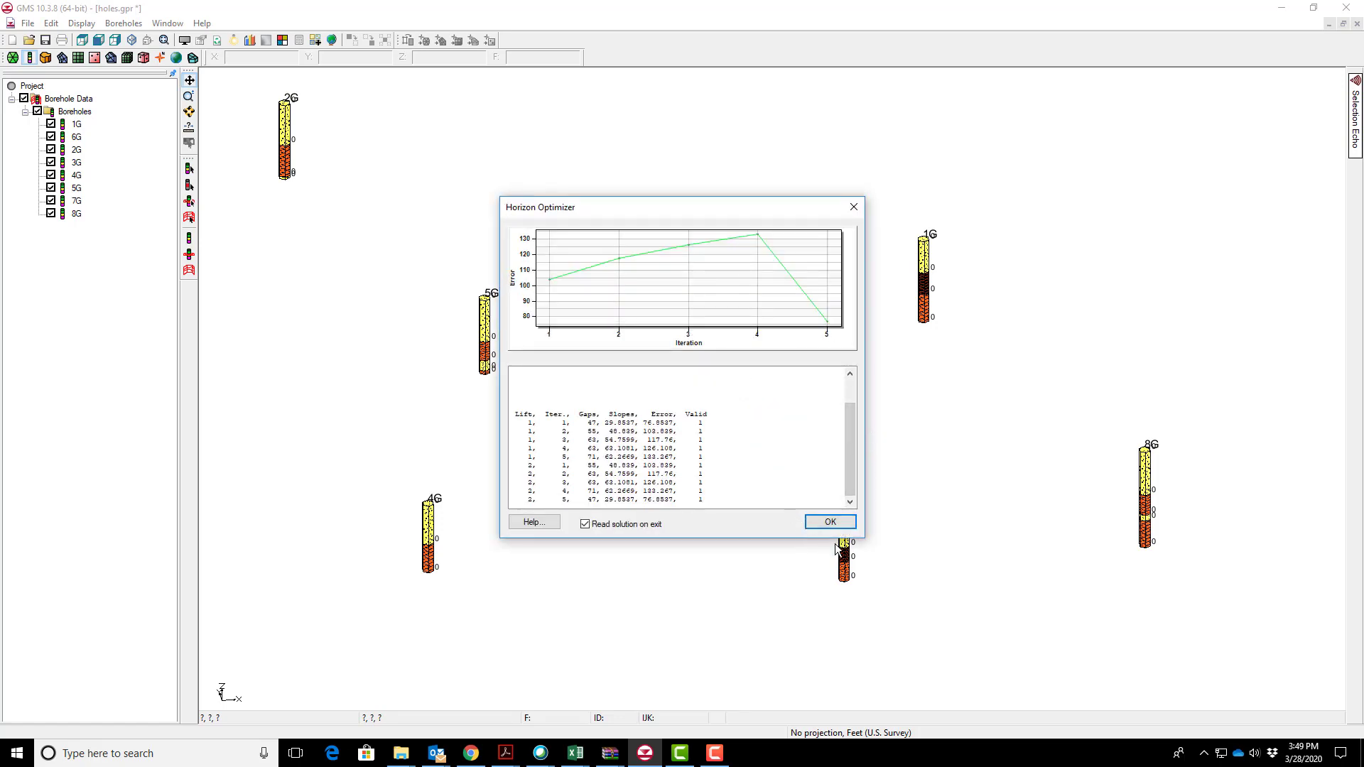
{"action": "left_click", "coordinate": [829, 523]}
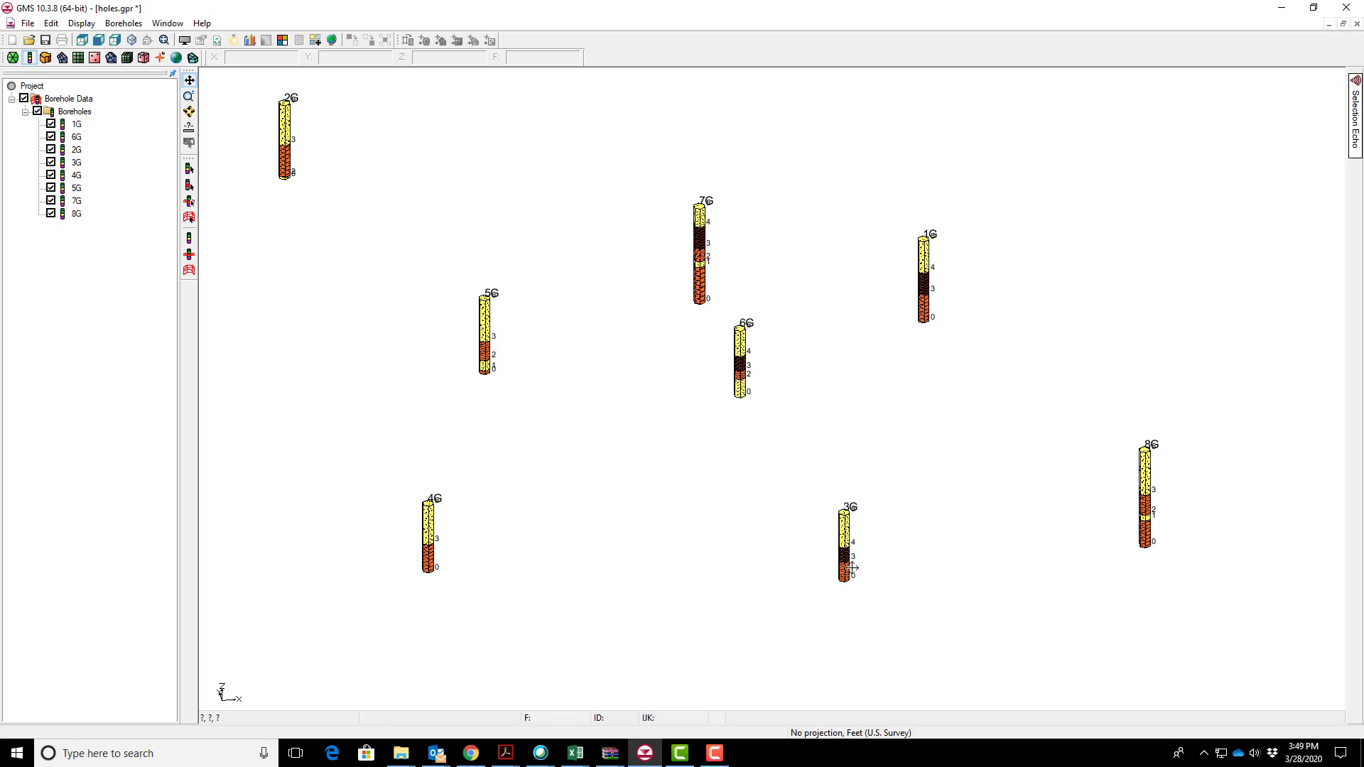
Switch to plan view and create a new coverage in the project with the default name and settings.
{"action": "scroll", "coordinate": [1159, 525], "scroll_direction": "up", "scroll_amount": 4}
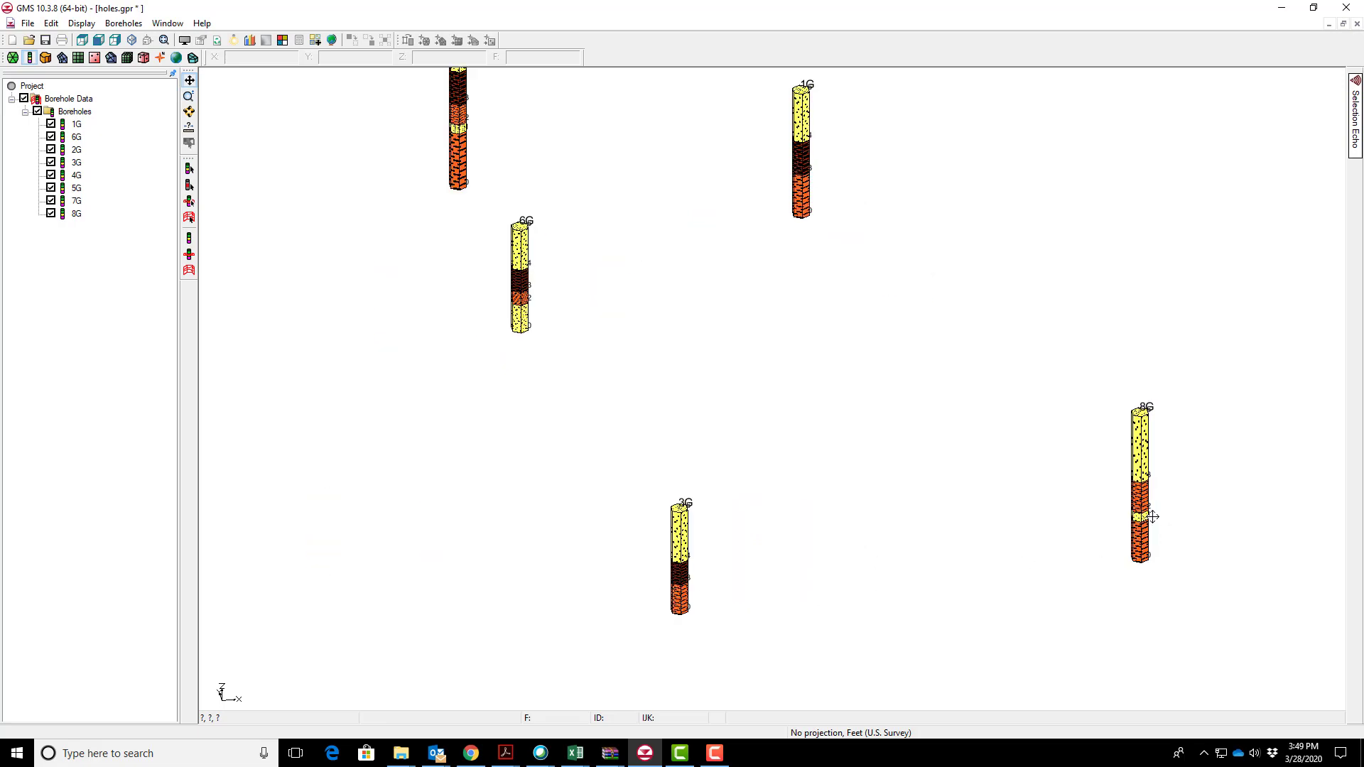
{"action": "scroll", "coordinate": [1159, 526], "scroll_direction": "down", "scroll_amount": 5}
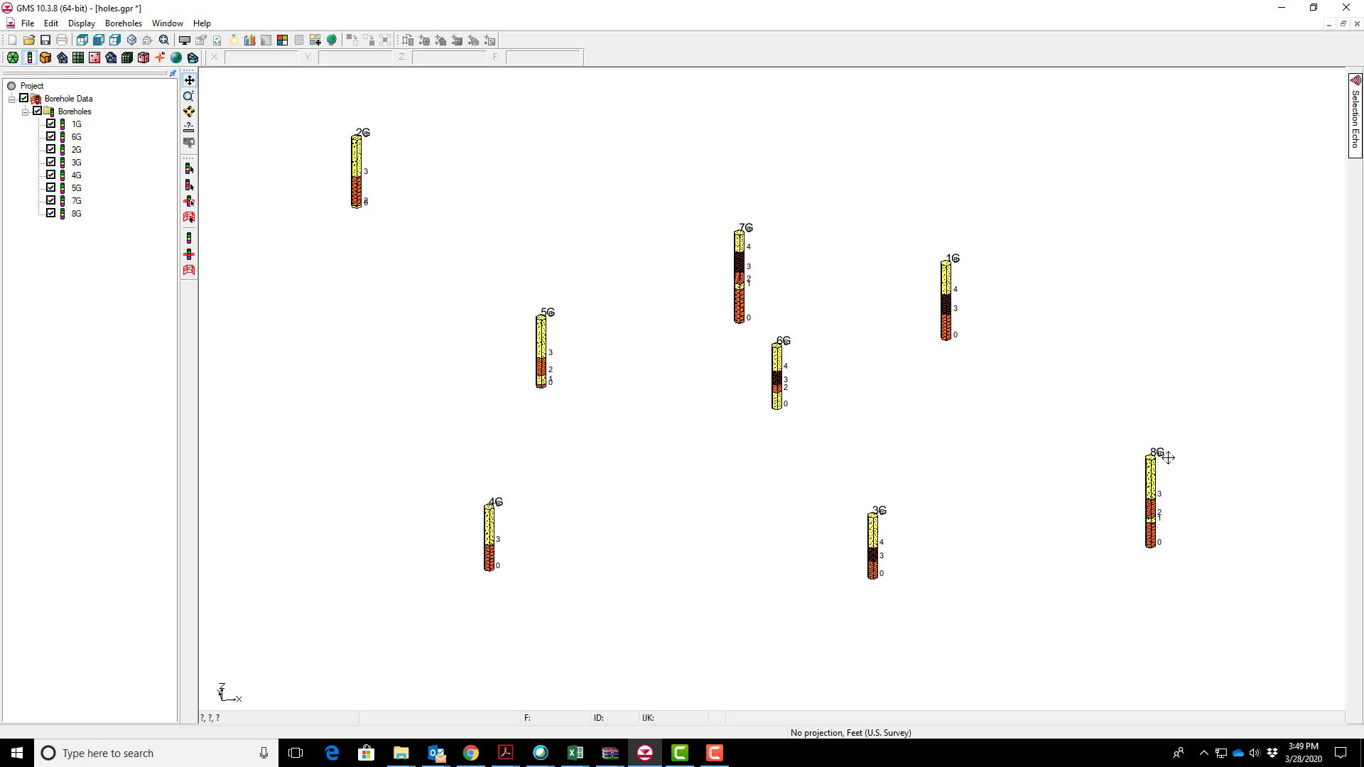
{"action": "scroll", "coordinate": [1167, 458], "scroll_direction": "up", "scroll_amount": 5}
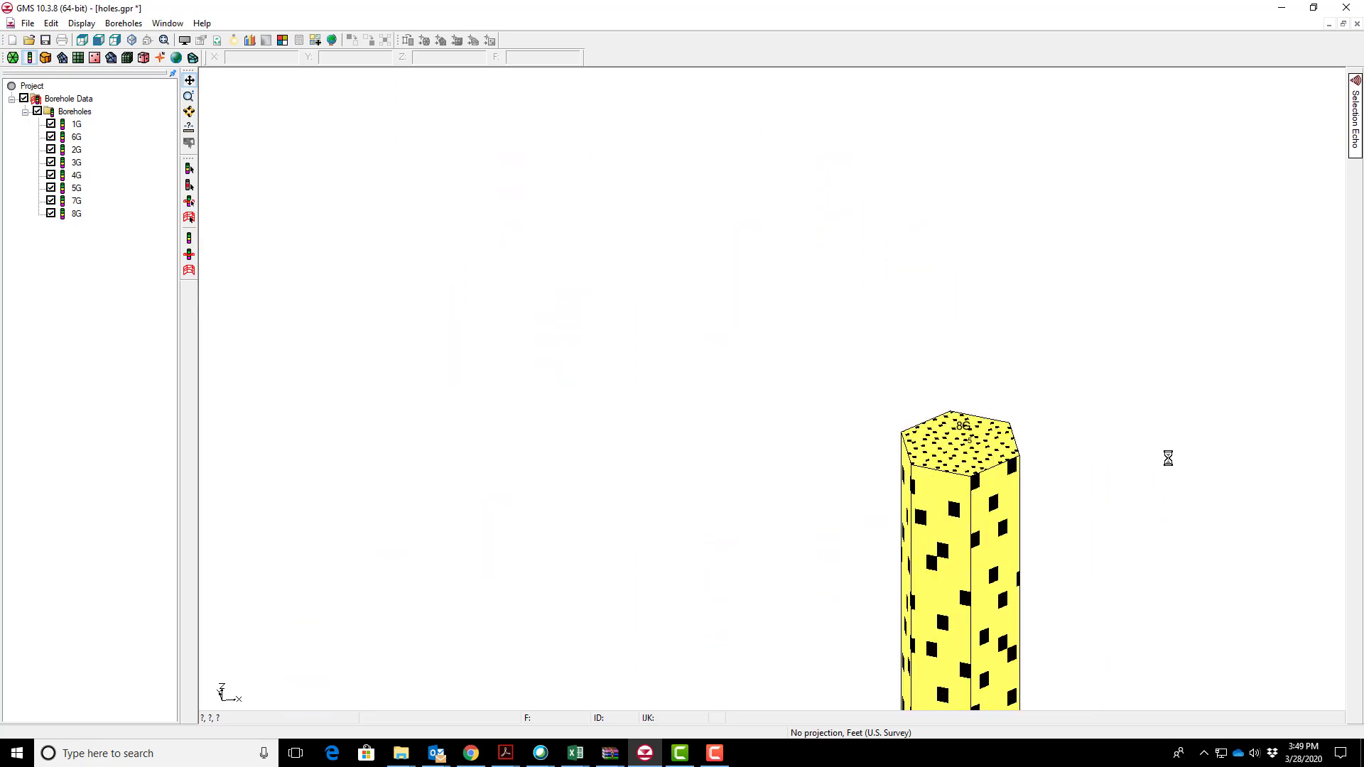
{"action": "scroll", "coordinate": [1088, 526], "scroll_direction": "down", "scroll_amount": 5}
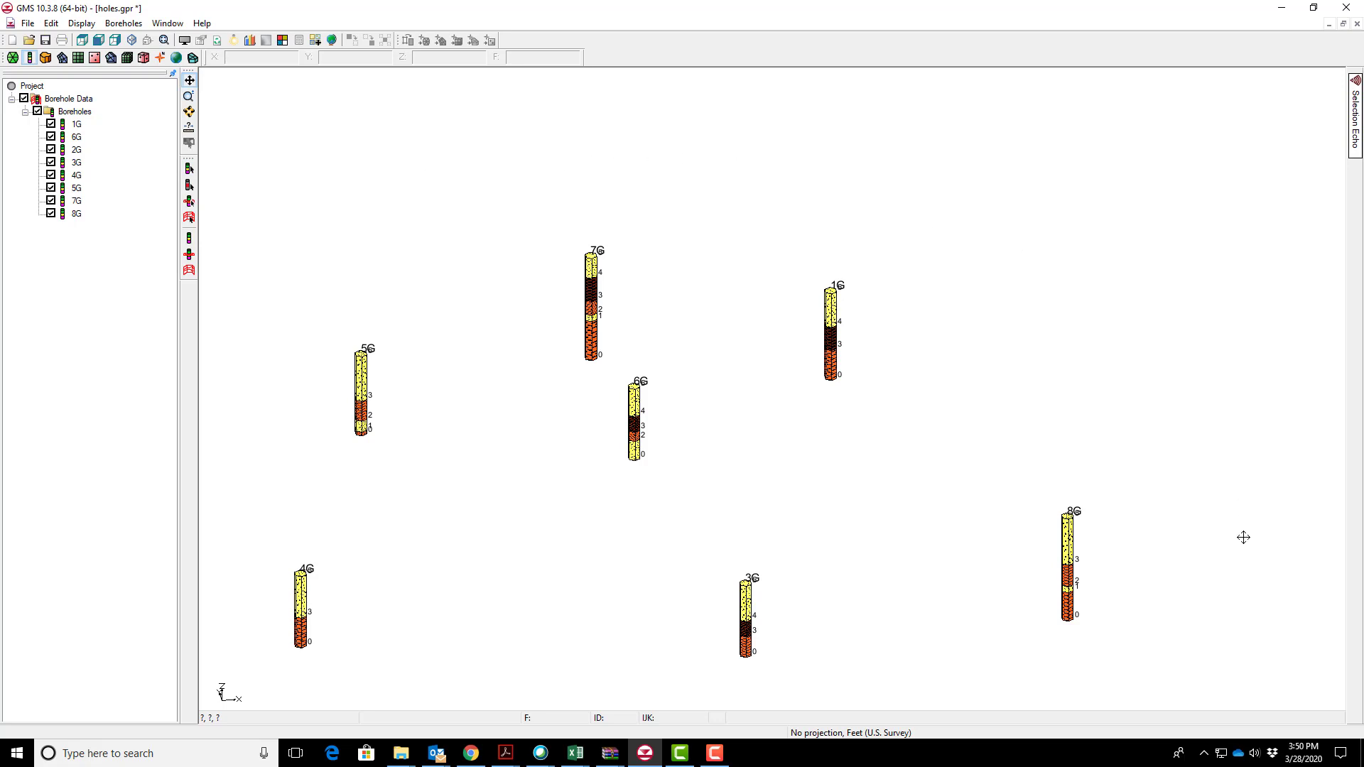
{"action": "left_click", "coordinate": [82, 40]}
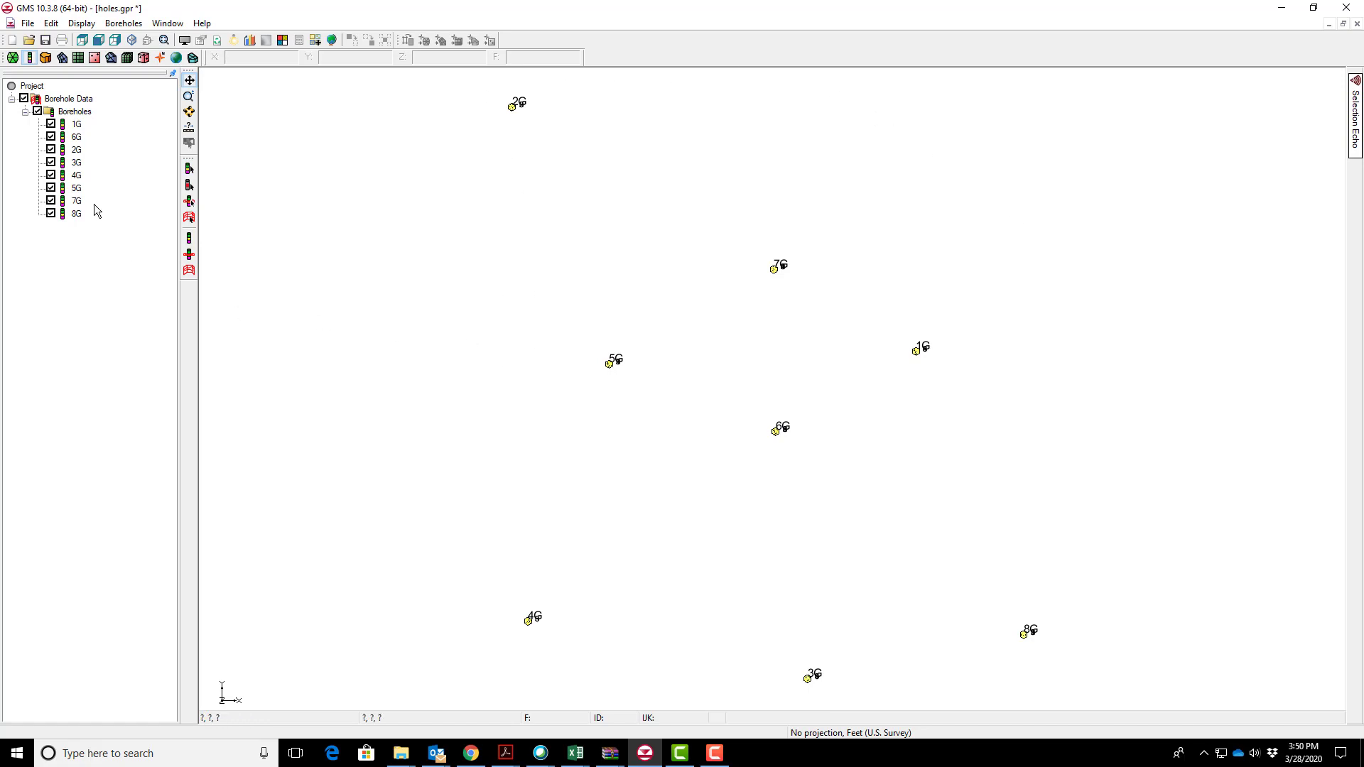
{"action": "right_click", "coordinate": [31, 86]}
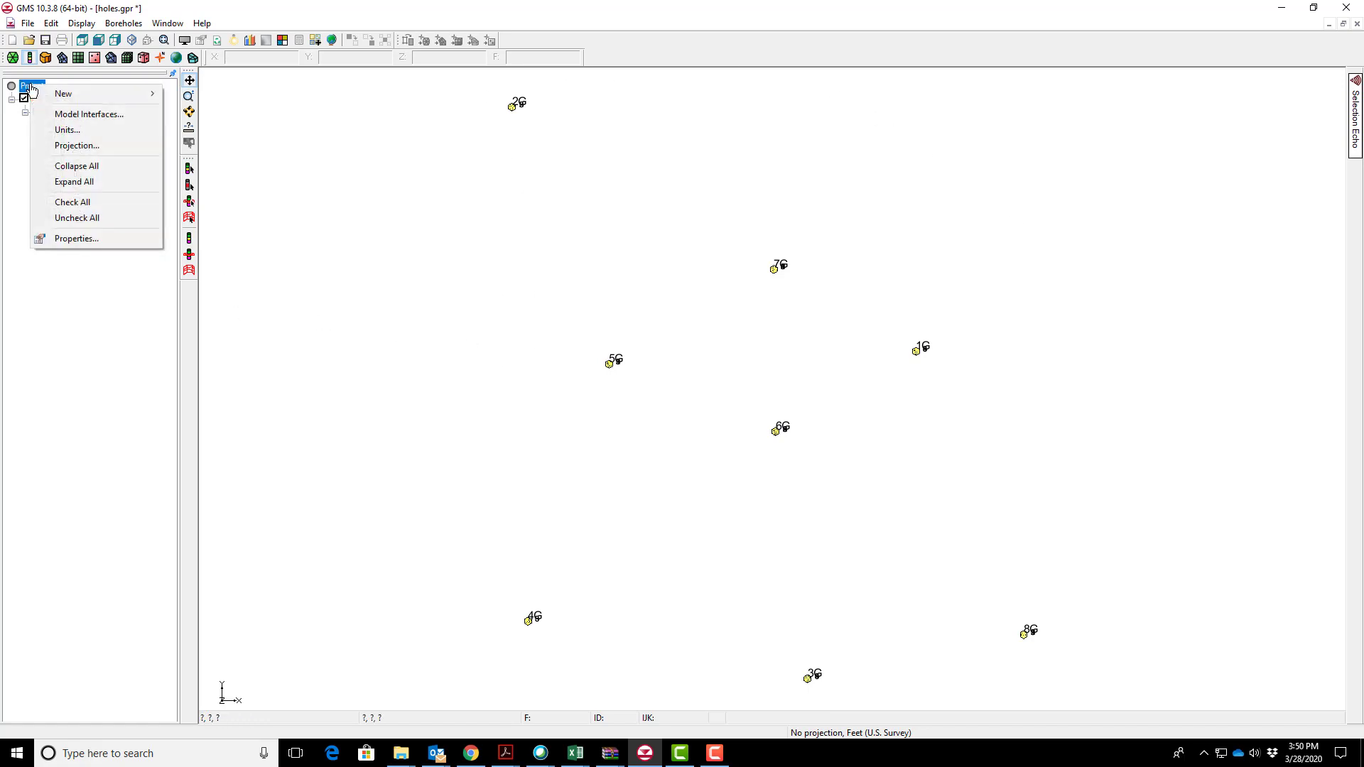
{"action": "mouse_move", "coordinate": [48, 96]}
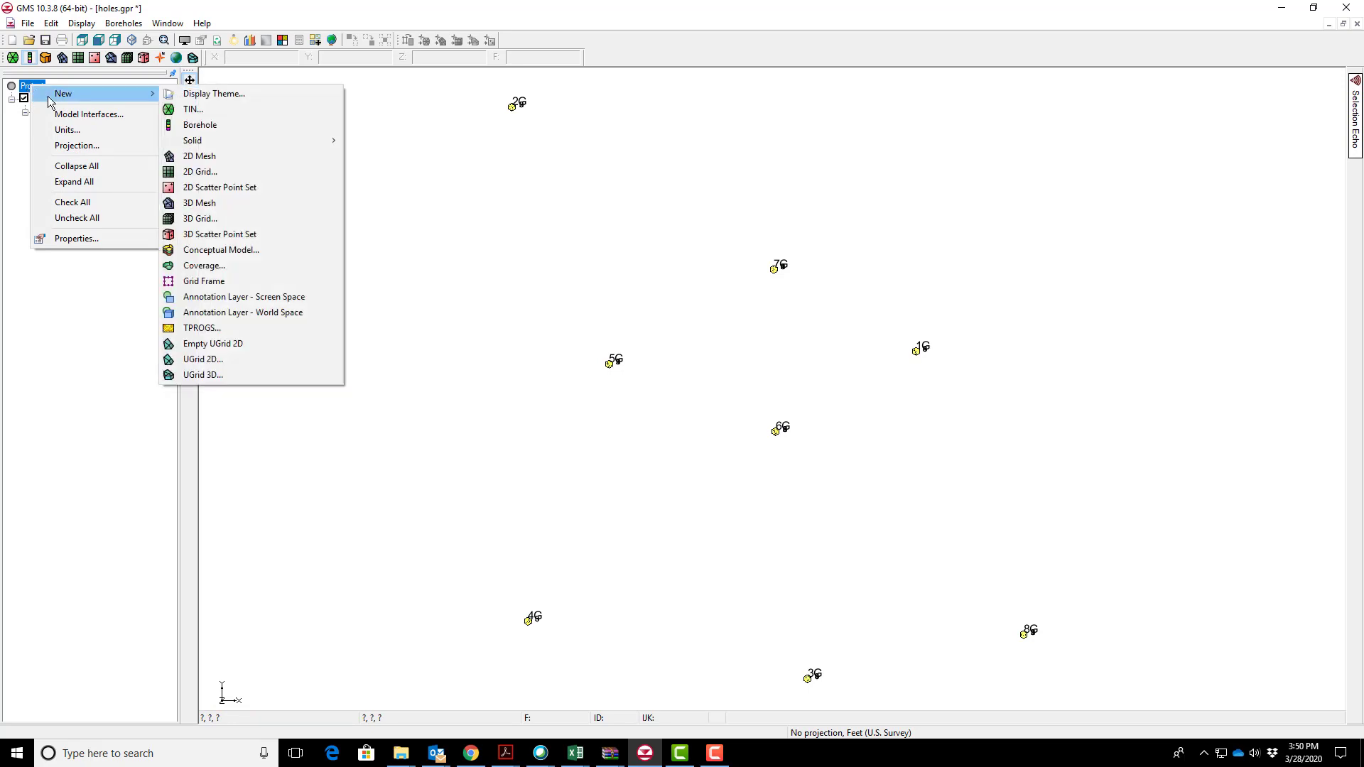
{"action": "left_click", "coordinate": [250, 267]}
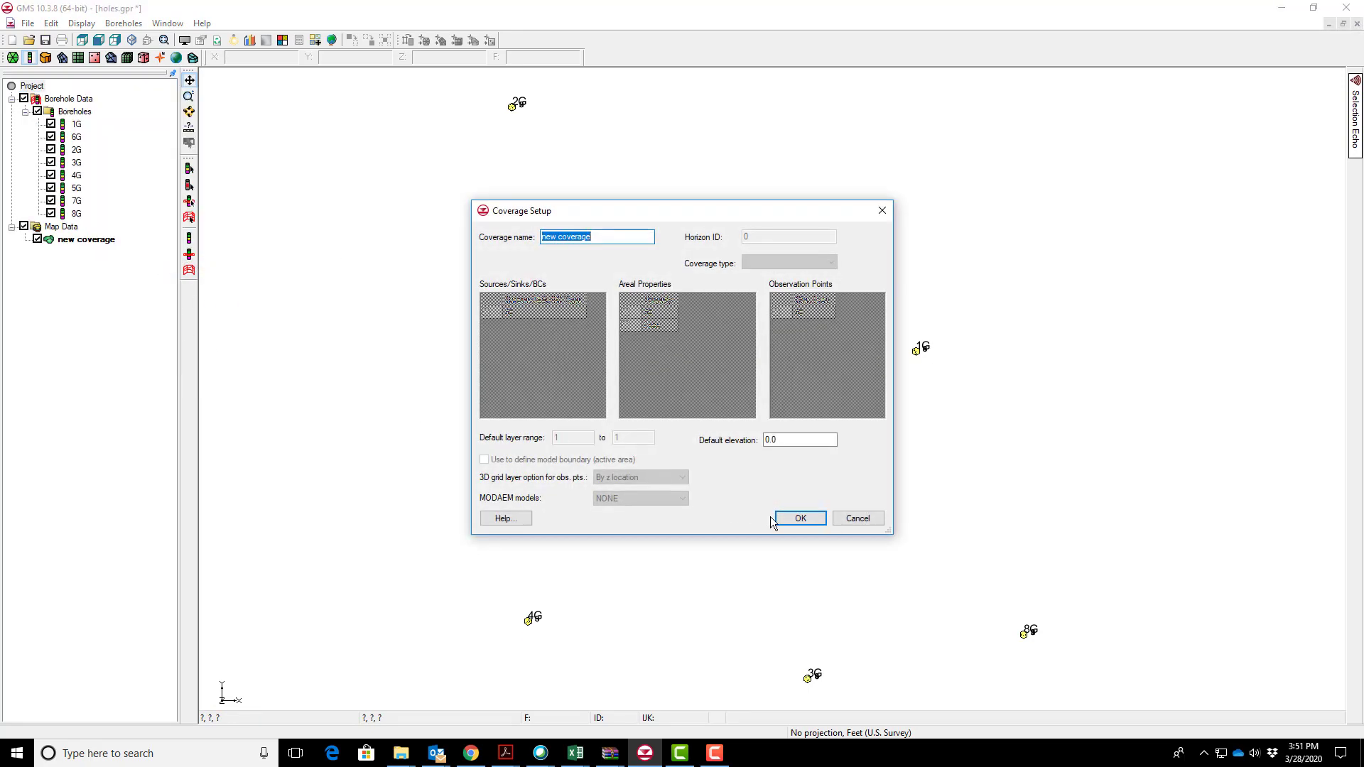
{"action": "left_click", "coordinate": [794, 518]}
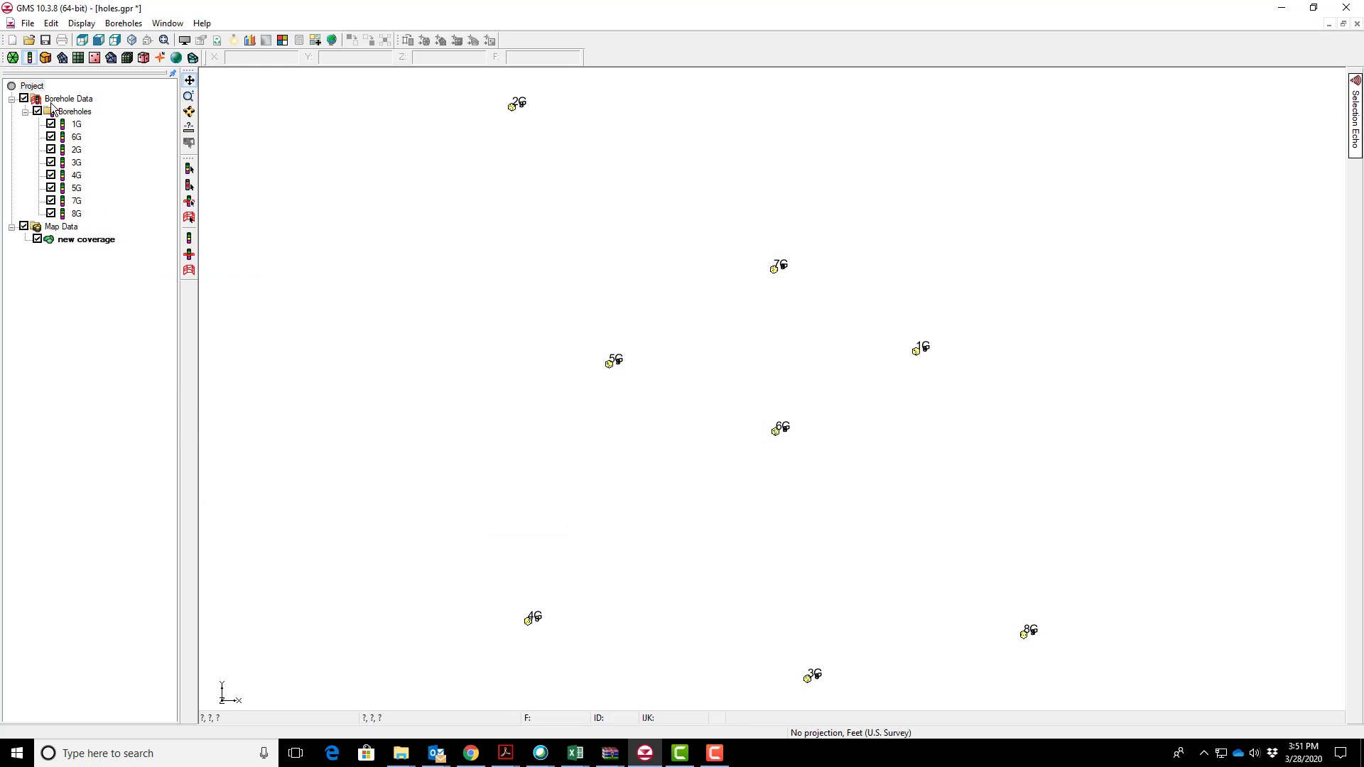
Open the top_elev file from the Boreholes_and_Cross_Sections folder to load the top elevation TIN.
{"action": "right_click", "coordinate": [33, 90]}
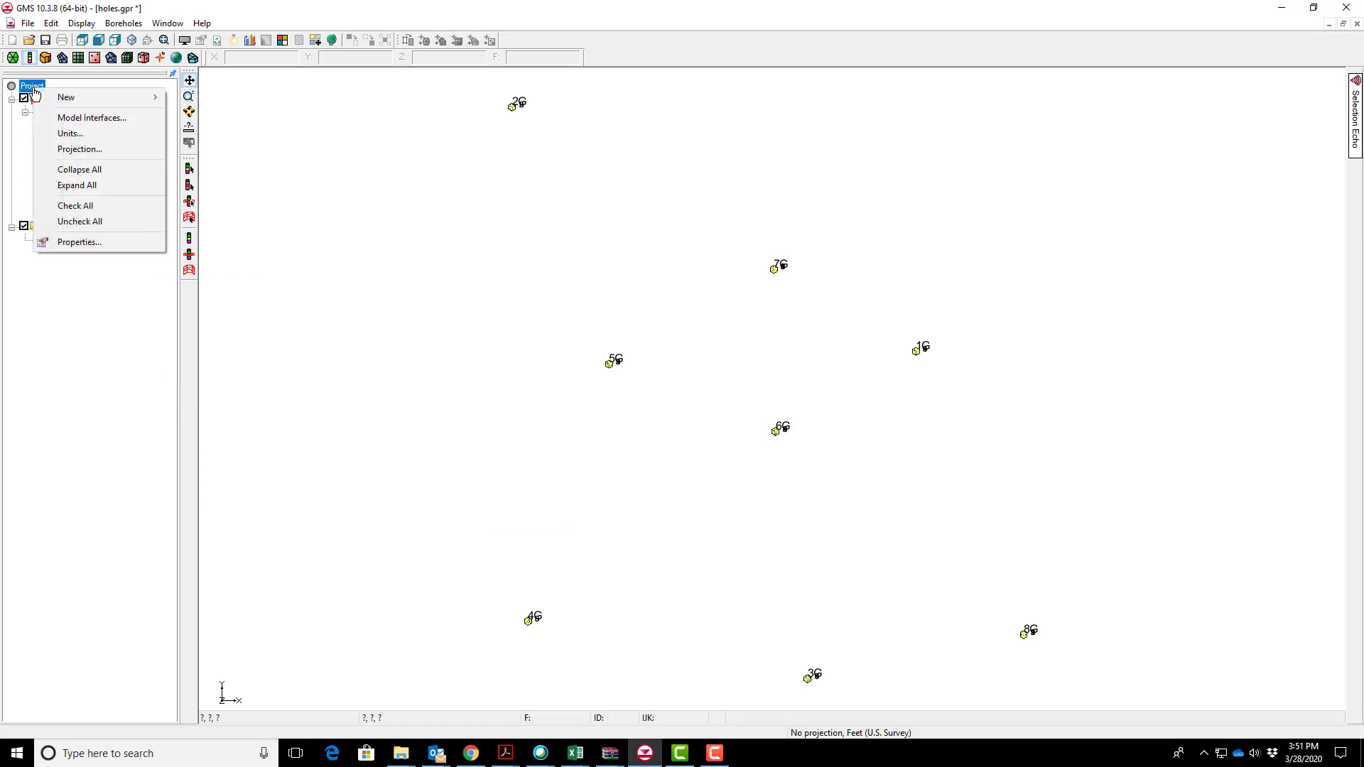
{"action": "left_click", "coordinate": [27, 23]}
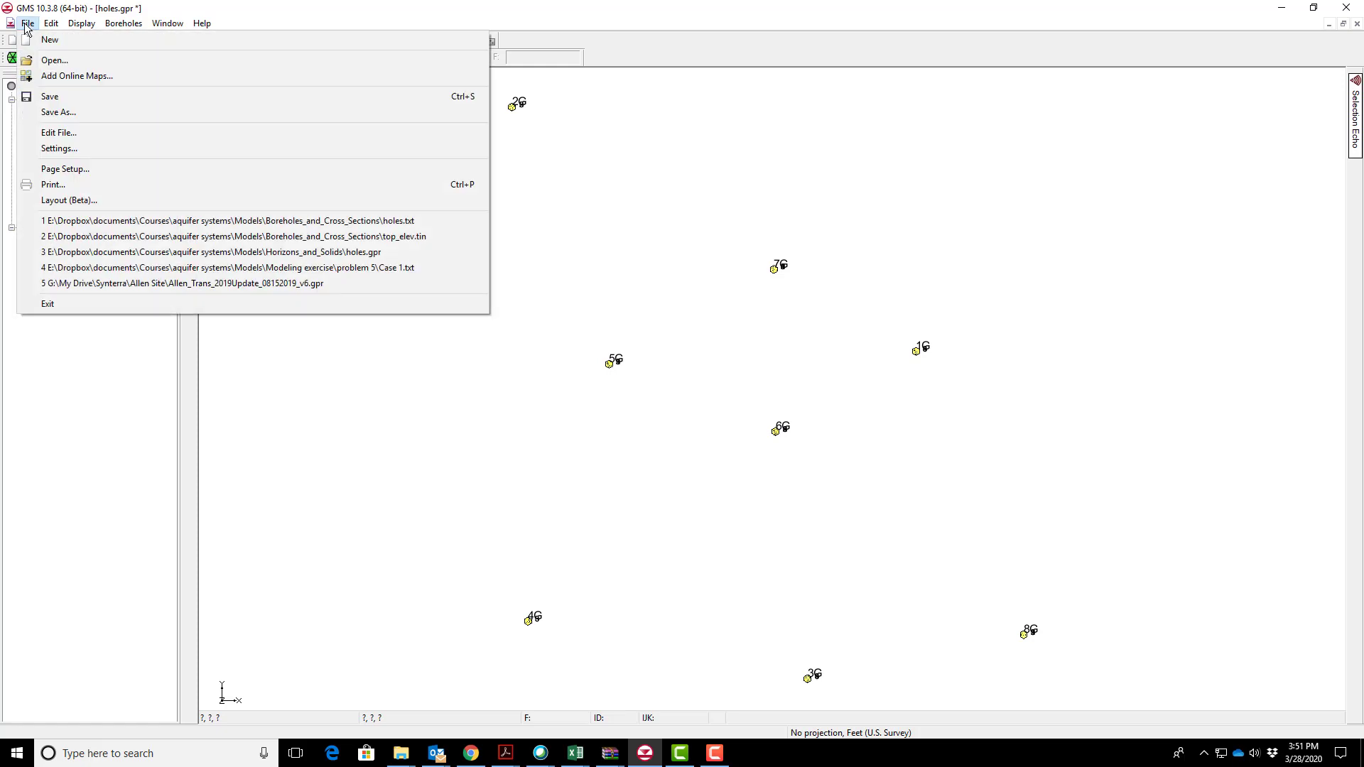
{"action": "left_click", "coordinate": [53, 59]}
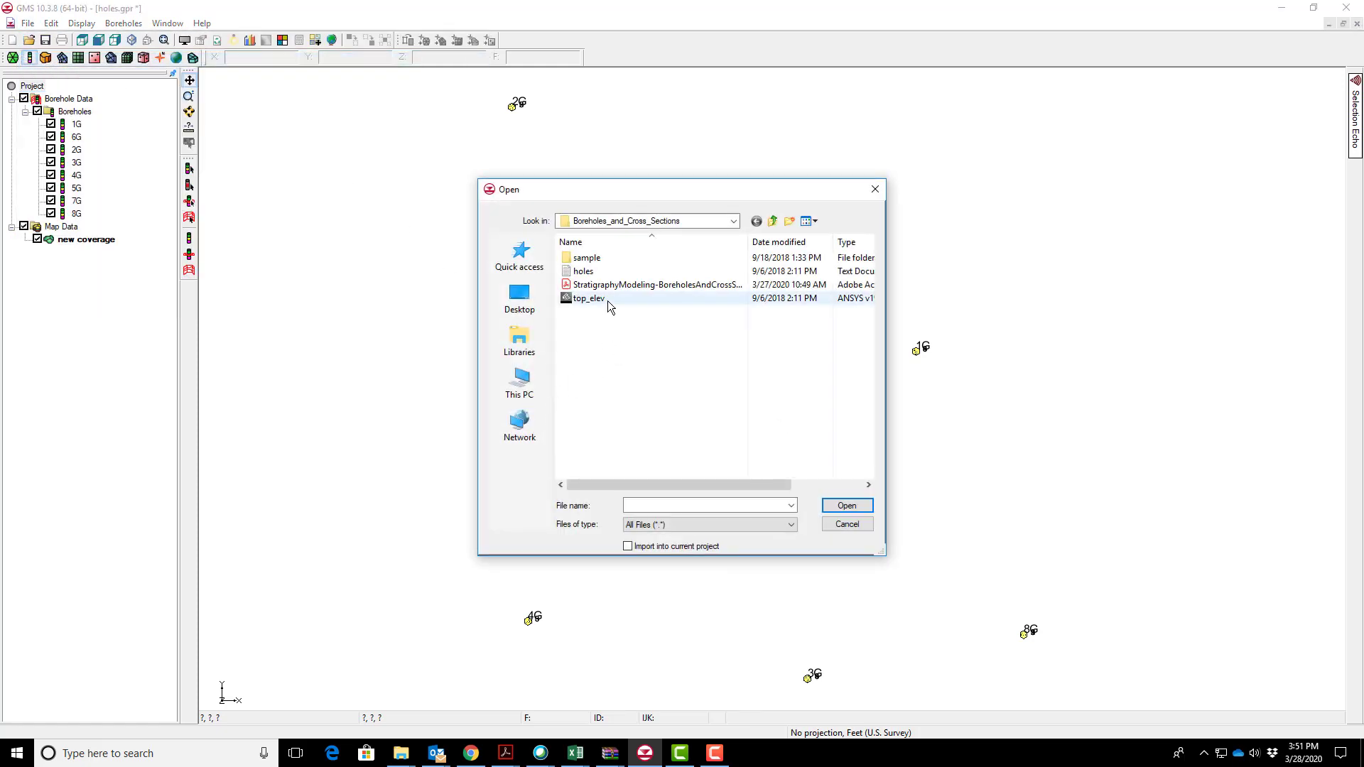
{"action": "left_click", "coordinate": [605, 299]}
{"action": "left_click", "coordinate": [846, 505]}
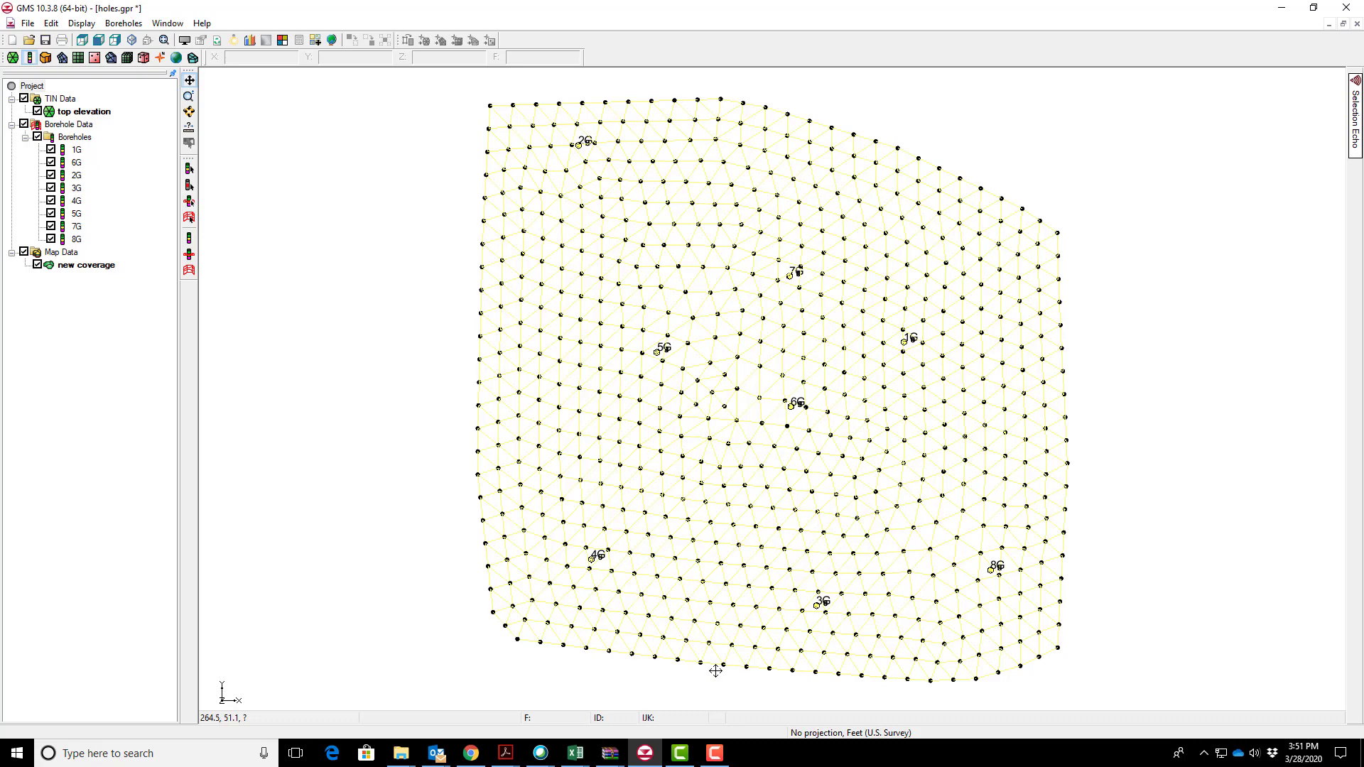
{"action": "left_click_drag", "start_coordinate": [715, 670], "coordinate": [669, 679]}
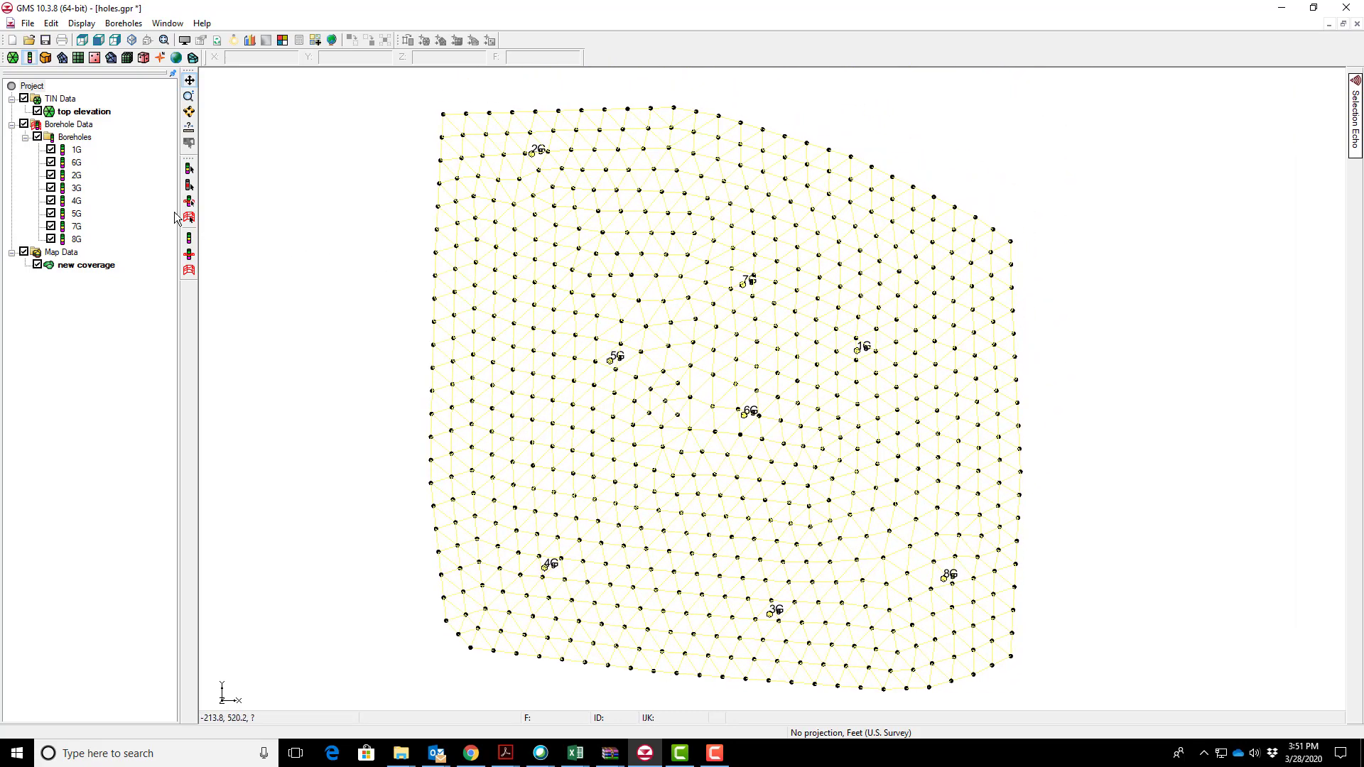
Set the TIN display to hide the vertices and show triangle faces along with the triangle edges.
{"action": "left_click", "coordinate": [92, 112]}
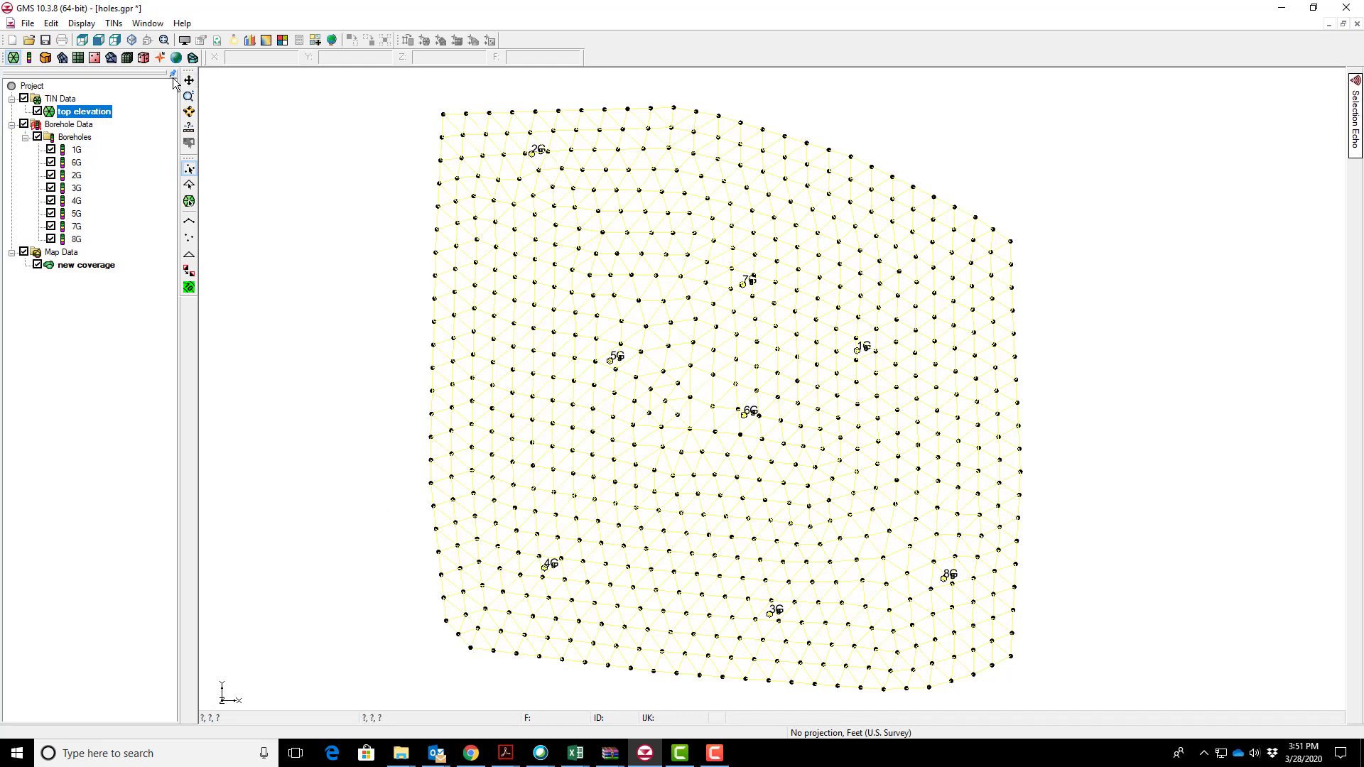
{"action": "left_click", "coordinate": [81, 23]}
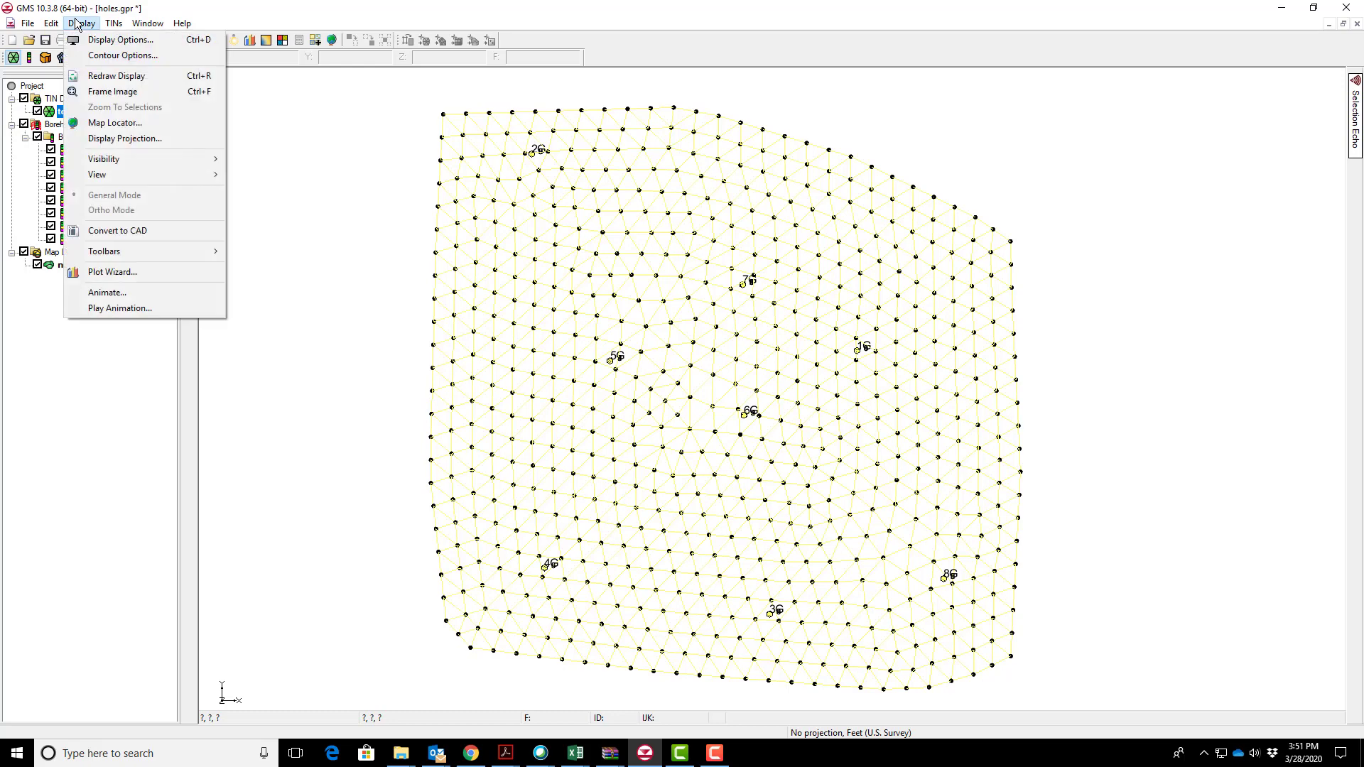
{"action": "left_click", "coordinate": [84, 41]}
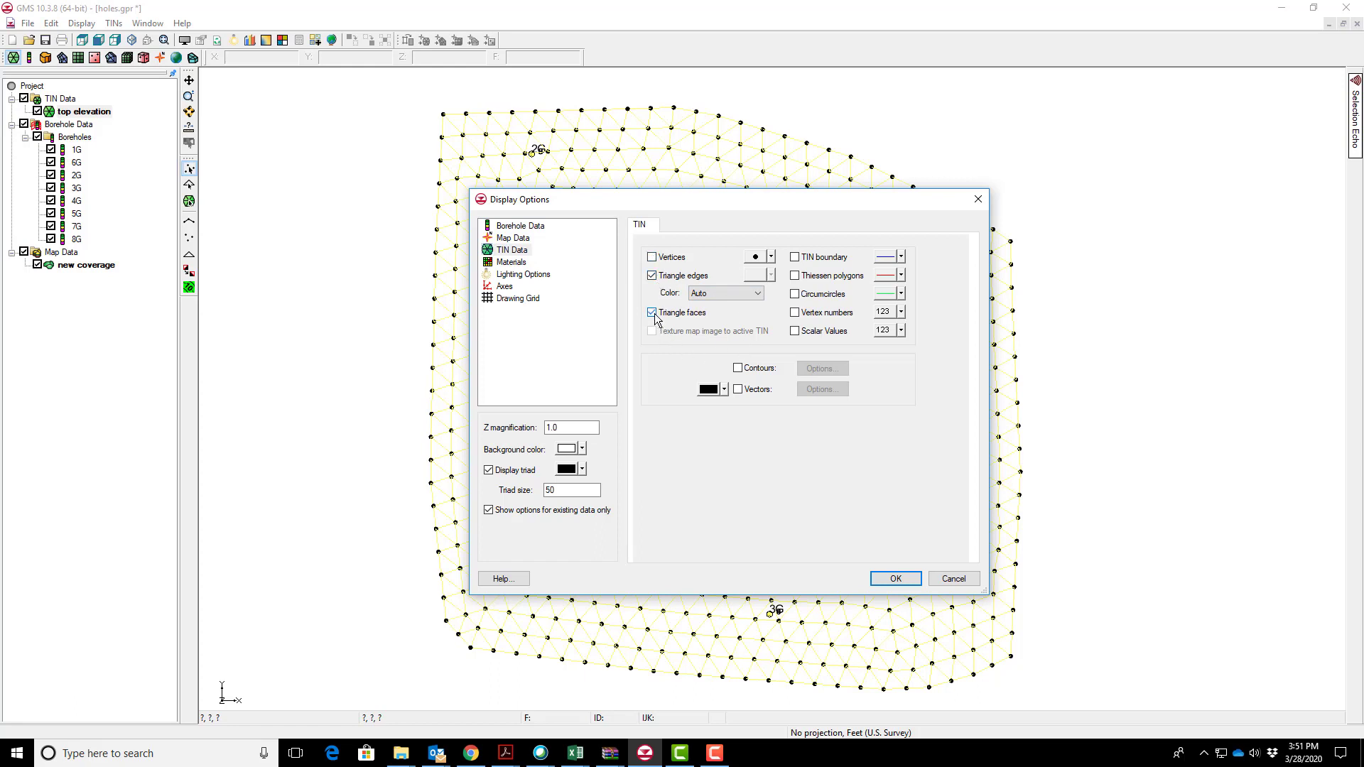
{"action": "left_click", "coordinate": [895, 578]}
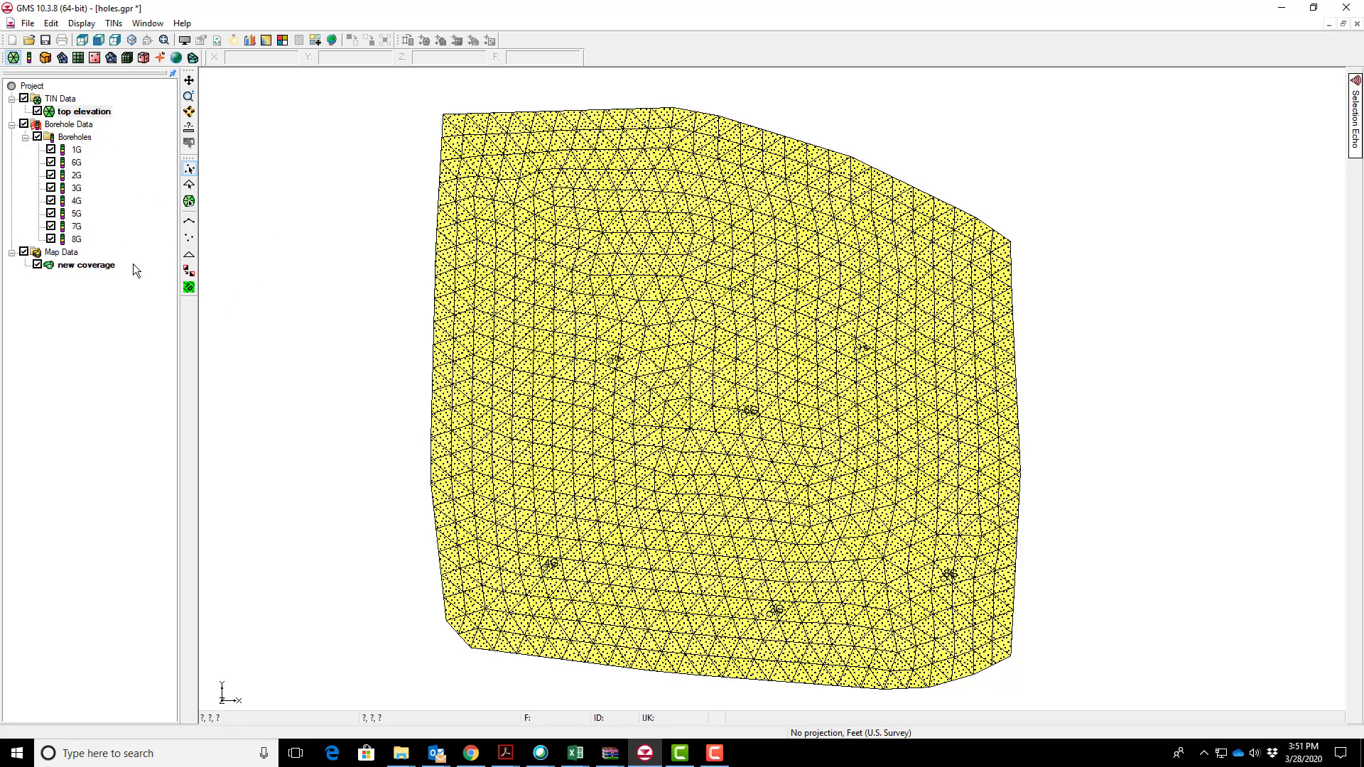
Convert horizons to solids from all boreholes, using the top elevation TIN as primary and top, constant bottom -40 ft, and inverse distance weighted interpolation.
{"action": "left_click", "coordinate": [68, 124]}
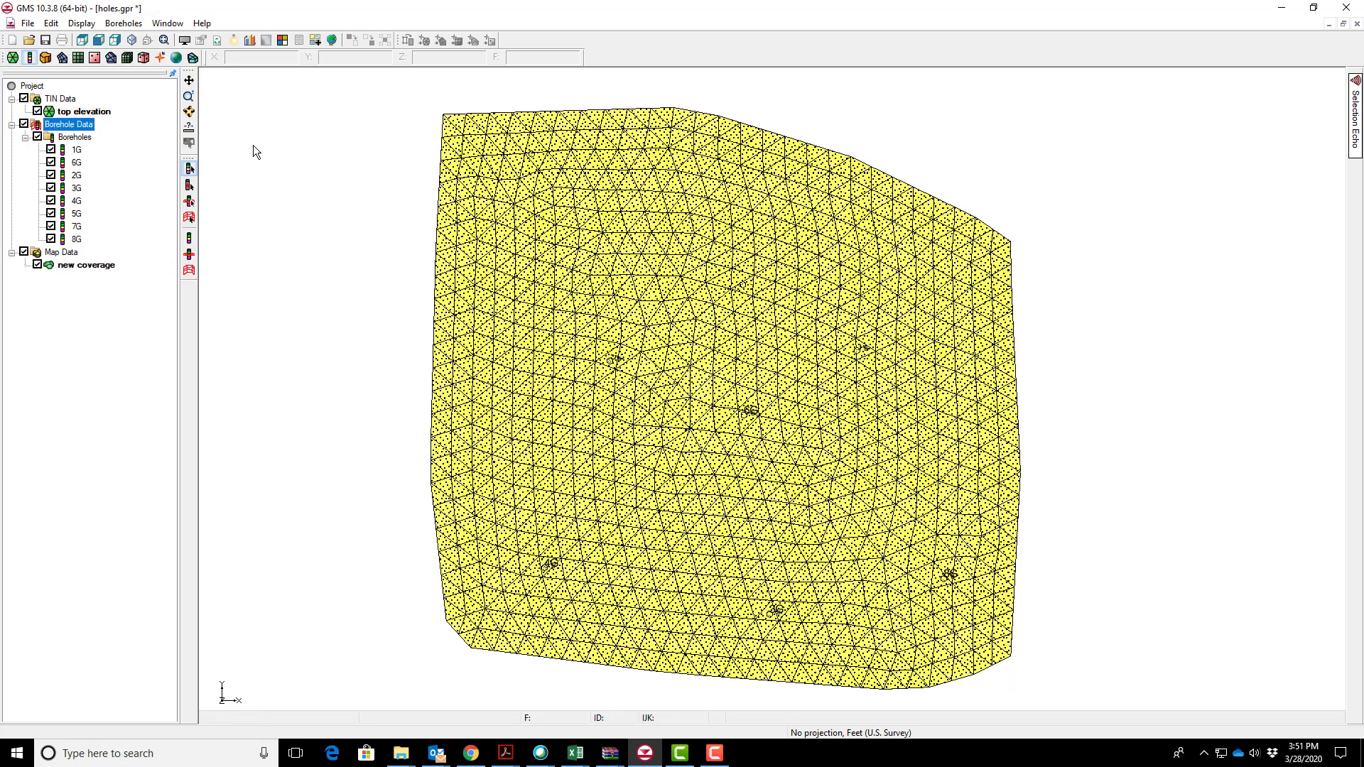
{"action": "left_click", "coordinate": [122, 24]}
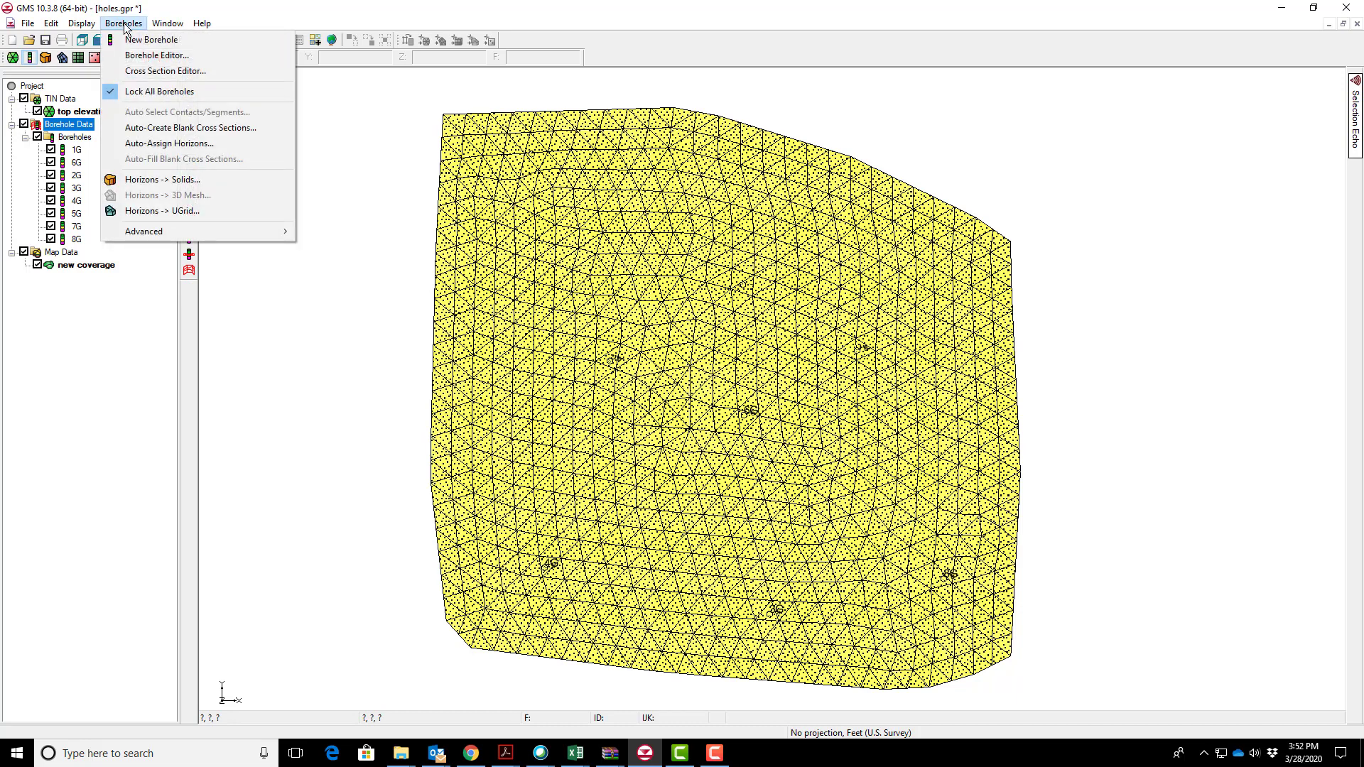
{"action": "left_click", "coordinate": [154, 180]}
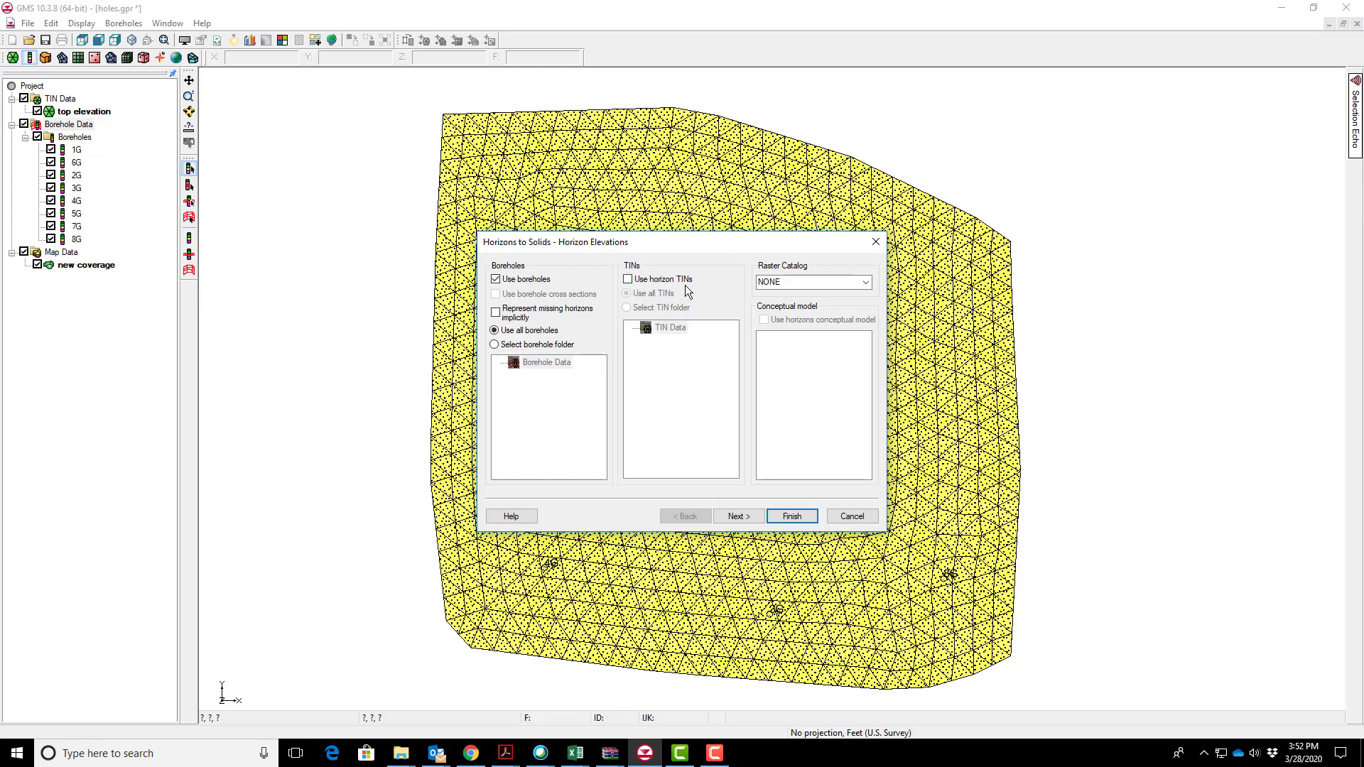
{"action": "left_click", "coordinate": [739, 516]}
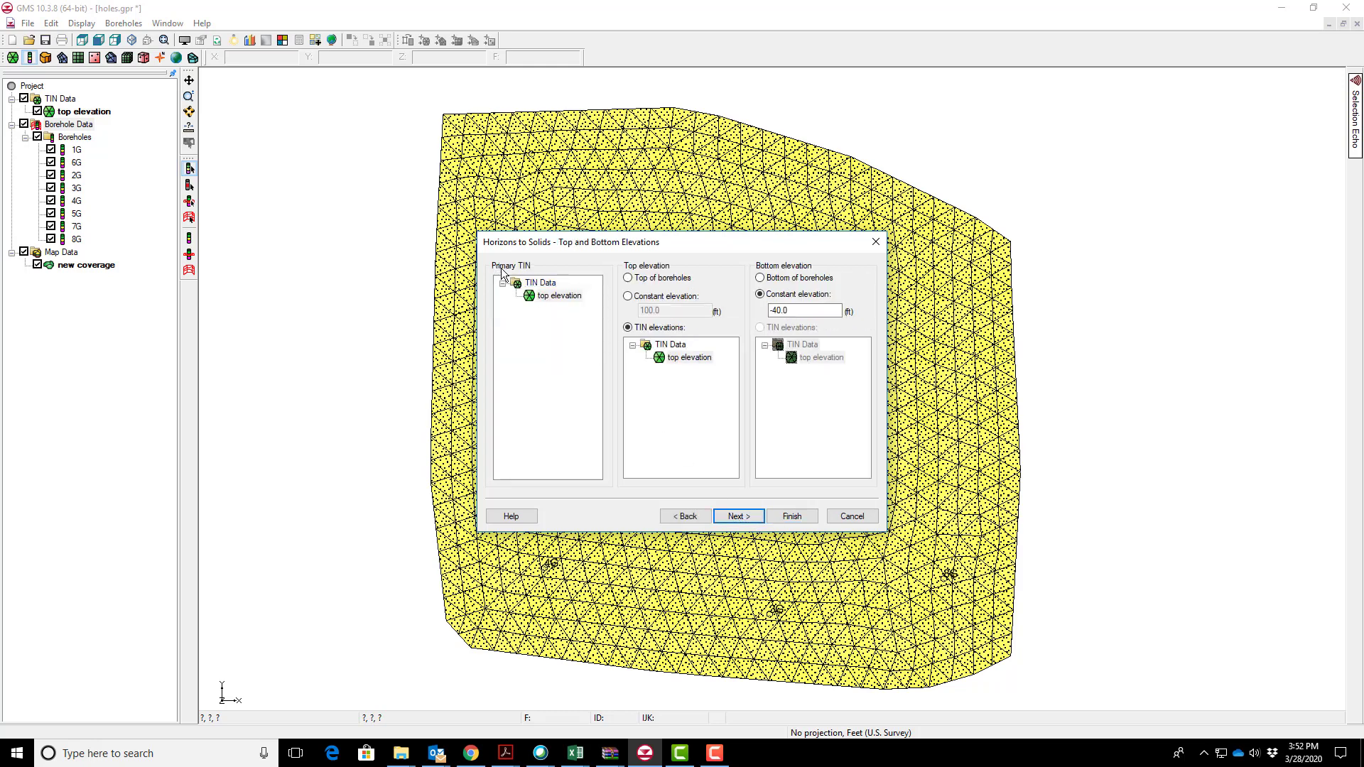
{"action": "left_click", "coordinate": [554, 299]}
{"action": "left_click", "coordinate": [685, 359]}
{"action": "left_click", "coordinate": [737, 515]}
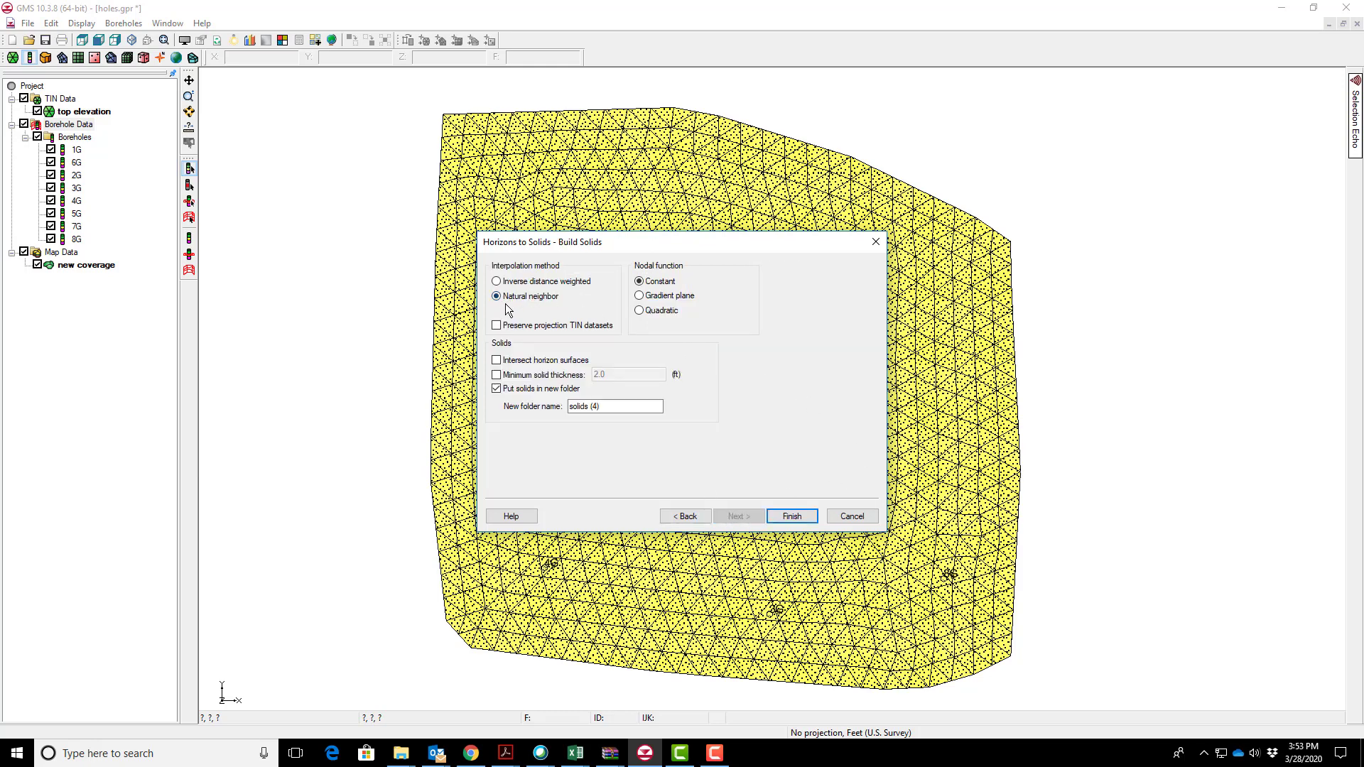
{"action": "left_click", "coordinate": [512, 284]}
{"action": "left_click", "coordinate": [792, 518]}
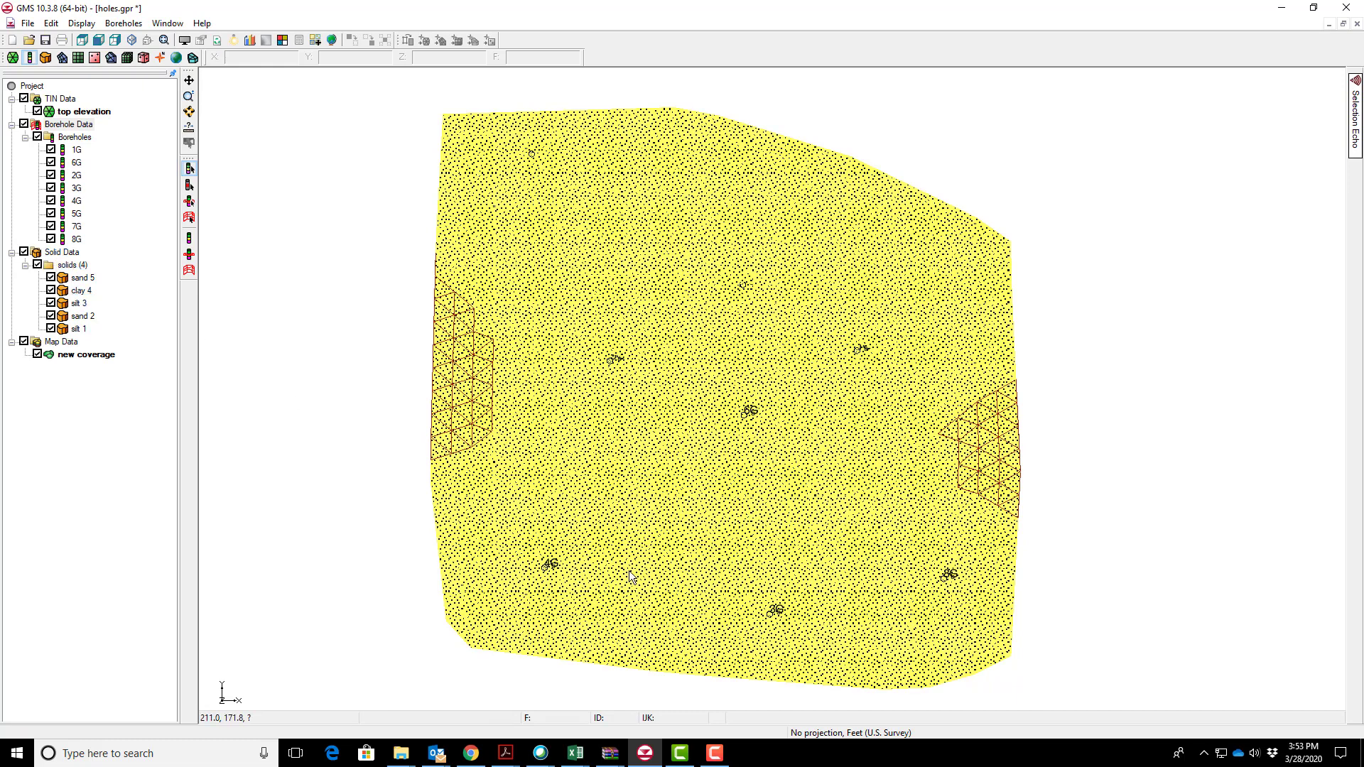
Turn on solid faces in the solid data display options and inspect the layered model in 3D.
{"action": "left_click", "coordinate": [189, 111]}
{"action": "left_click_drag", "start_coordinate": [581, 630], "coordinate": [604, 380]}
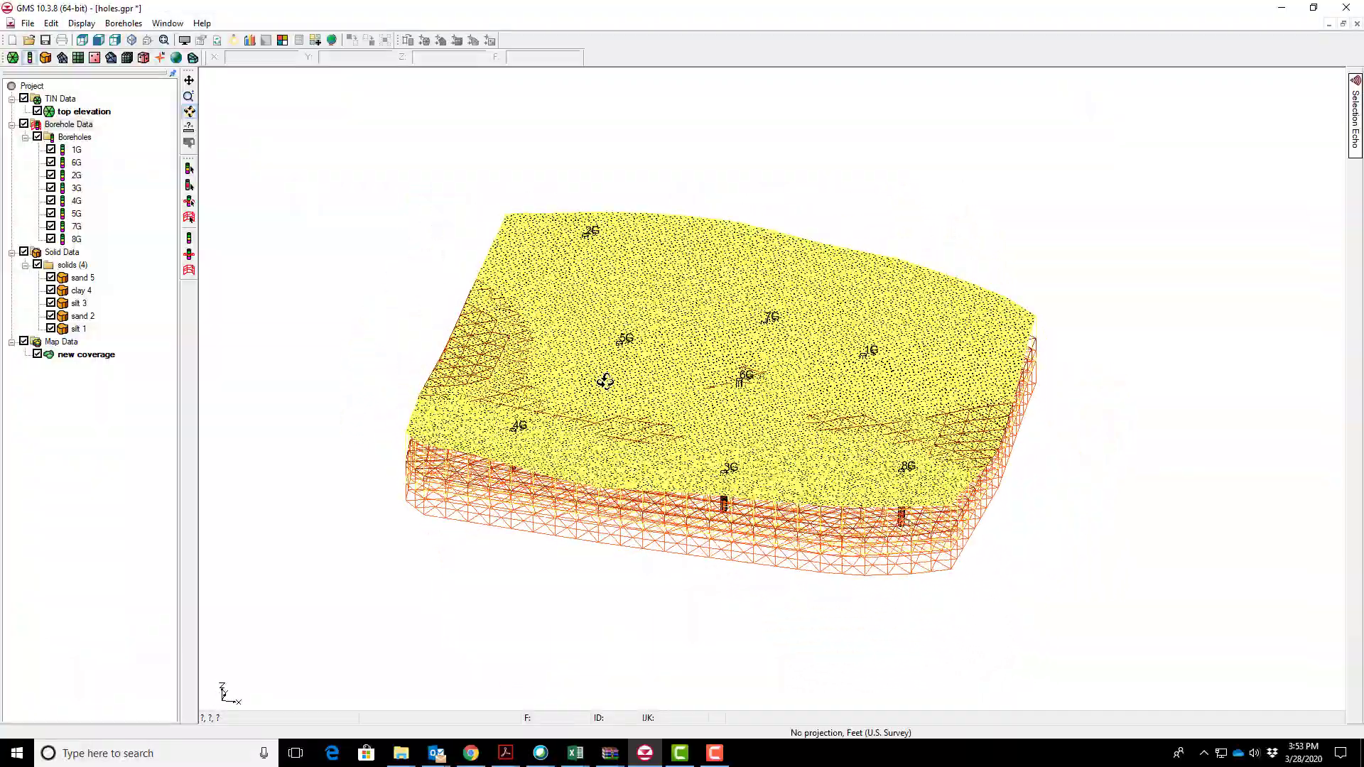
{"action": "left_click", "coordinate": [82, 24]}
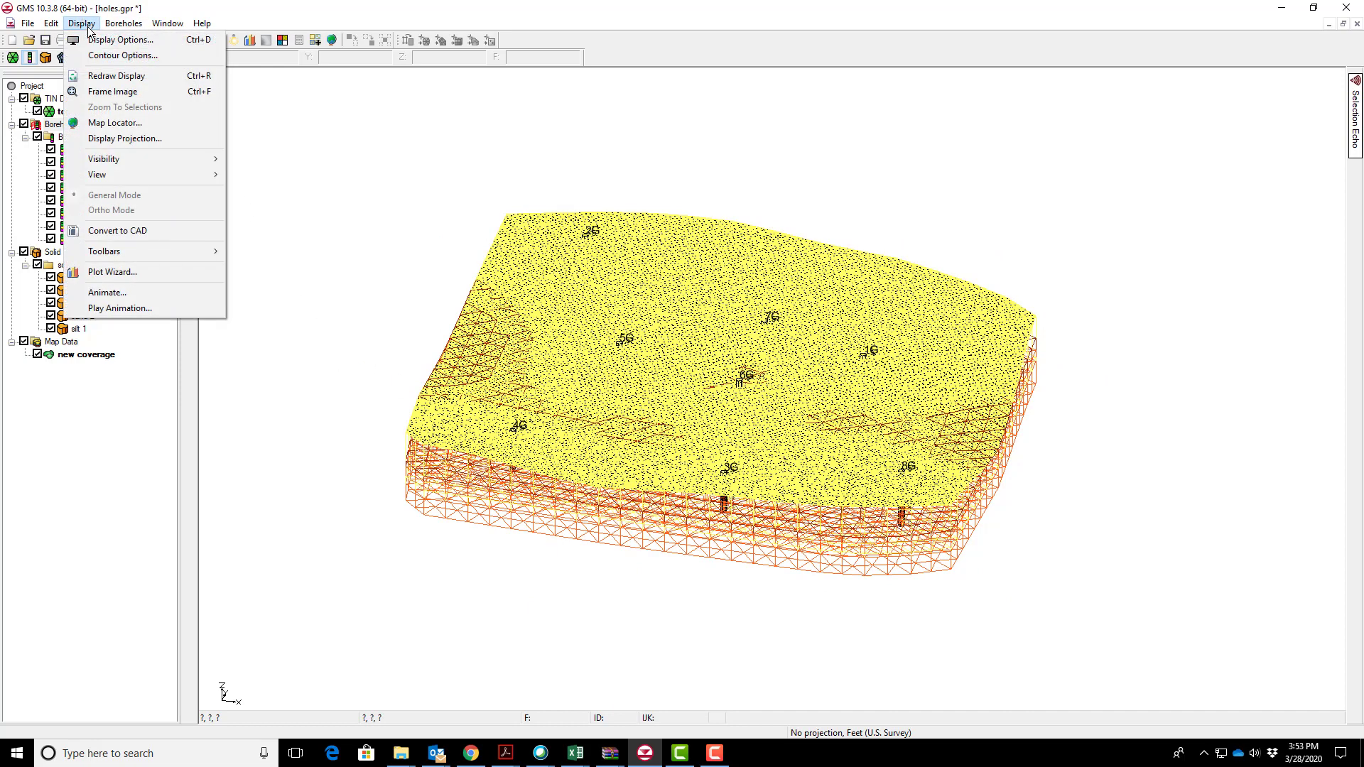
{"action": "left_click", "coordinate": [97, 41]}
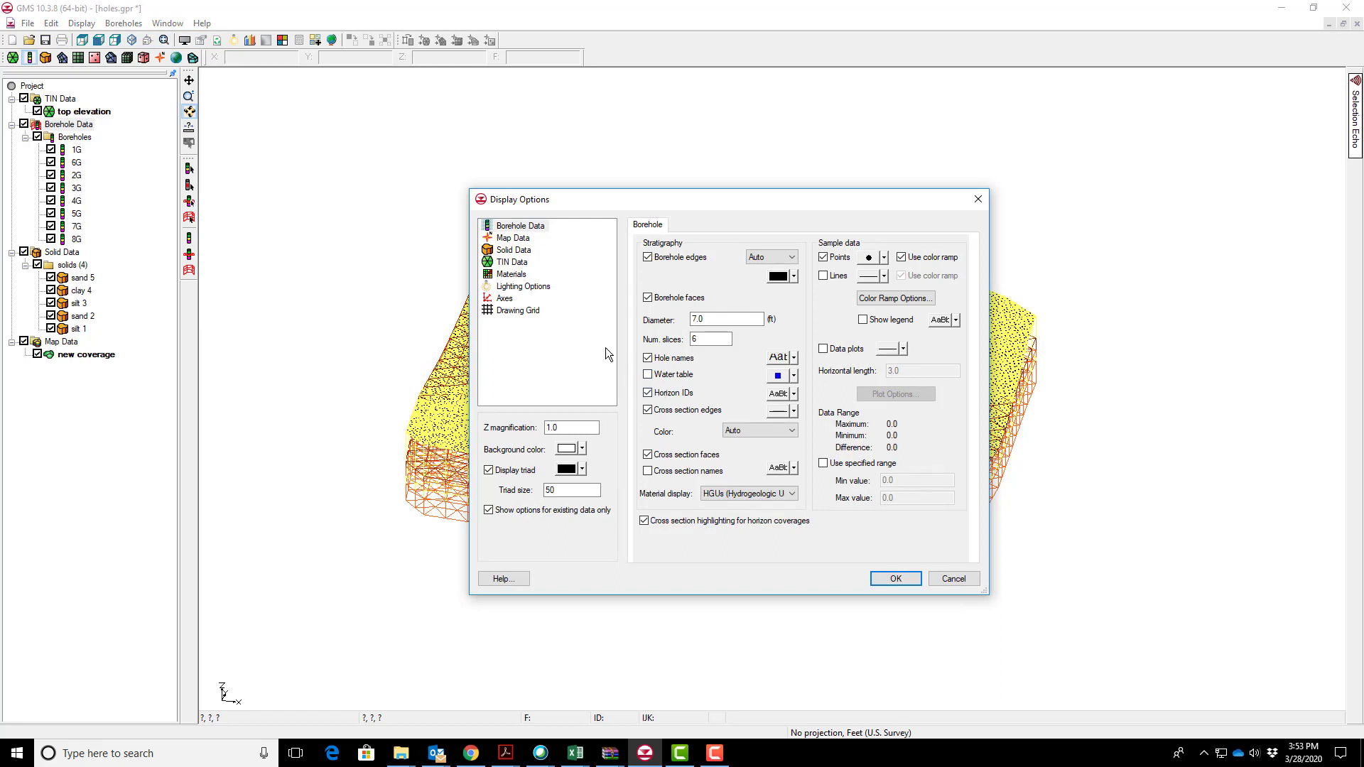
{"action": "left_click", "coordinate": [513, 250]}
{"action": "left_click", "coordinate": [666, 297]}
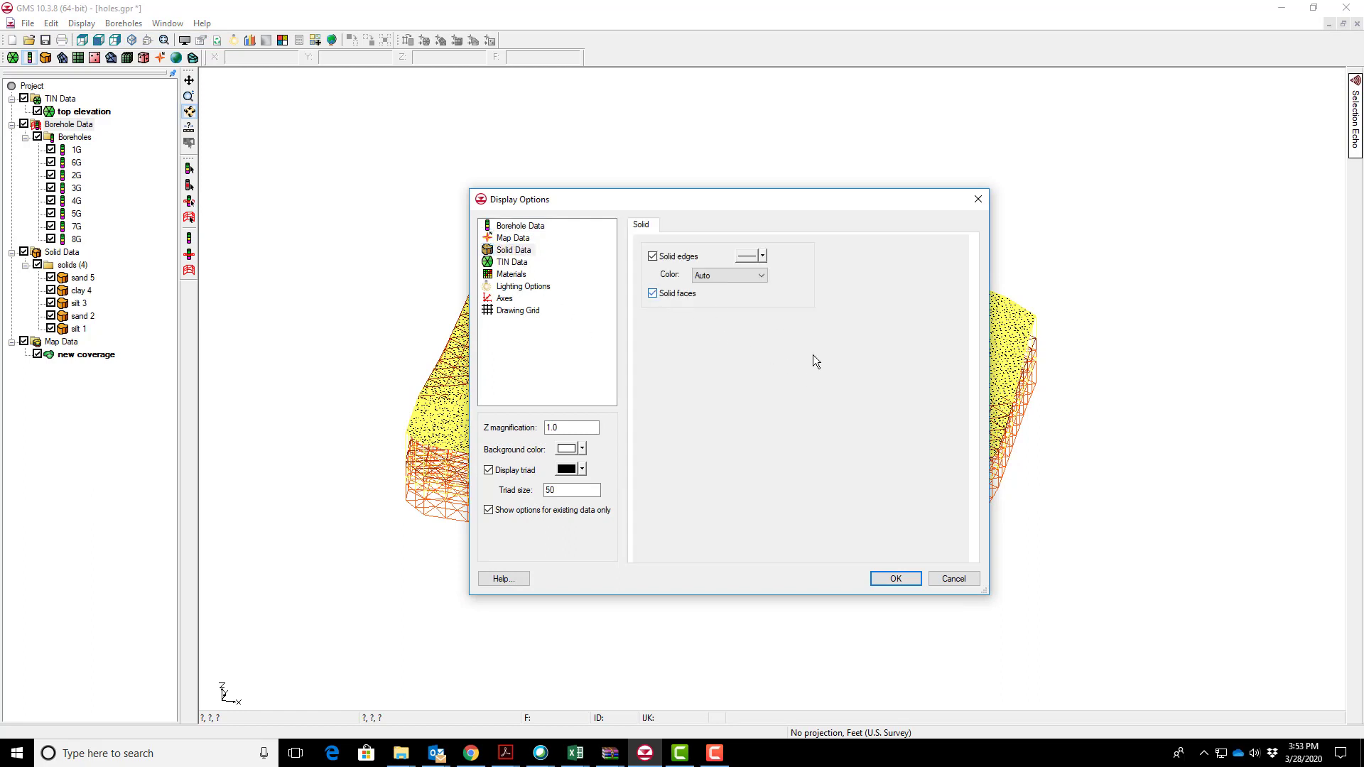
{"action": "left_click", "coordinate": [896, 579]}
{"action": "left_click_drag", "start_coordinate": [884, 557], "coordinate": [827, 341]}
{"action": "left_click_drag", "start_coordinate": [891, 291], "coordinate": [324, 452]}
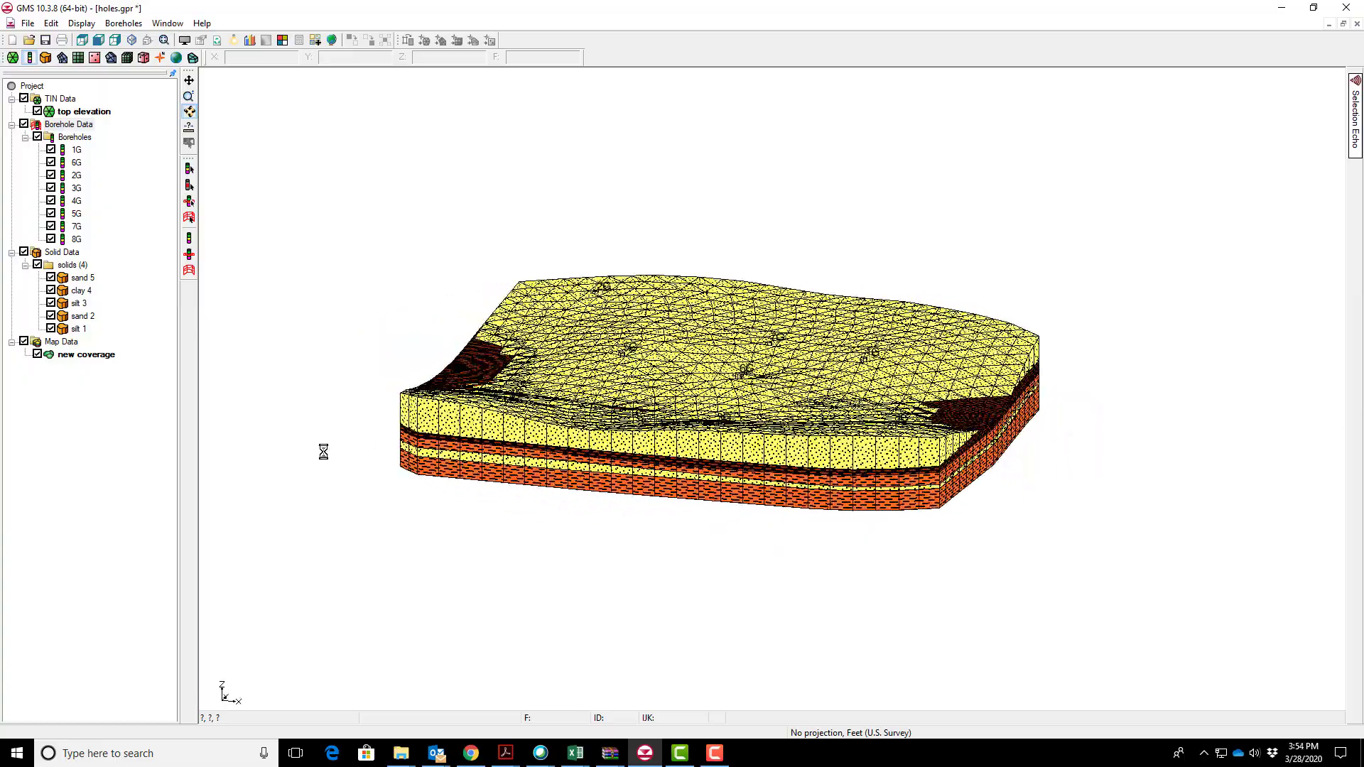
{"action": "left_click_drag", "start_coordinate": [912, 476], "coordinate": [735, 520]}
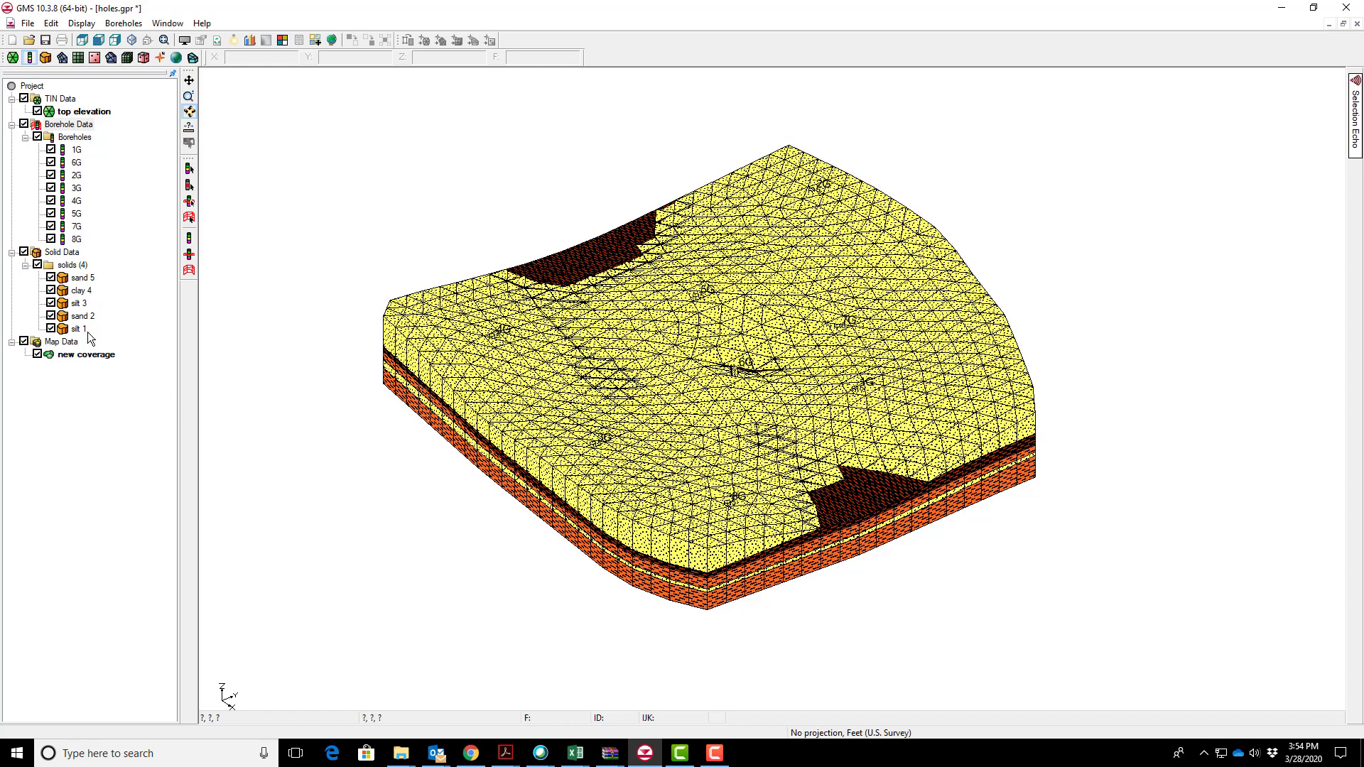
Hide the solids and the top elevation TIN, and view sand 5, clay 4, silt 3 and sand 2 one at a time.
{"action": "left_click", "coordinate": [38, 264]}
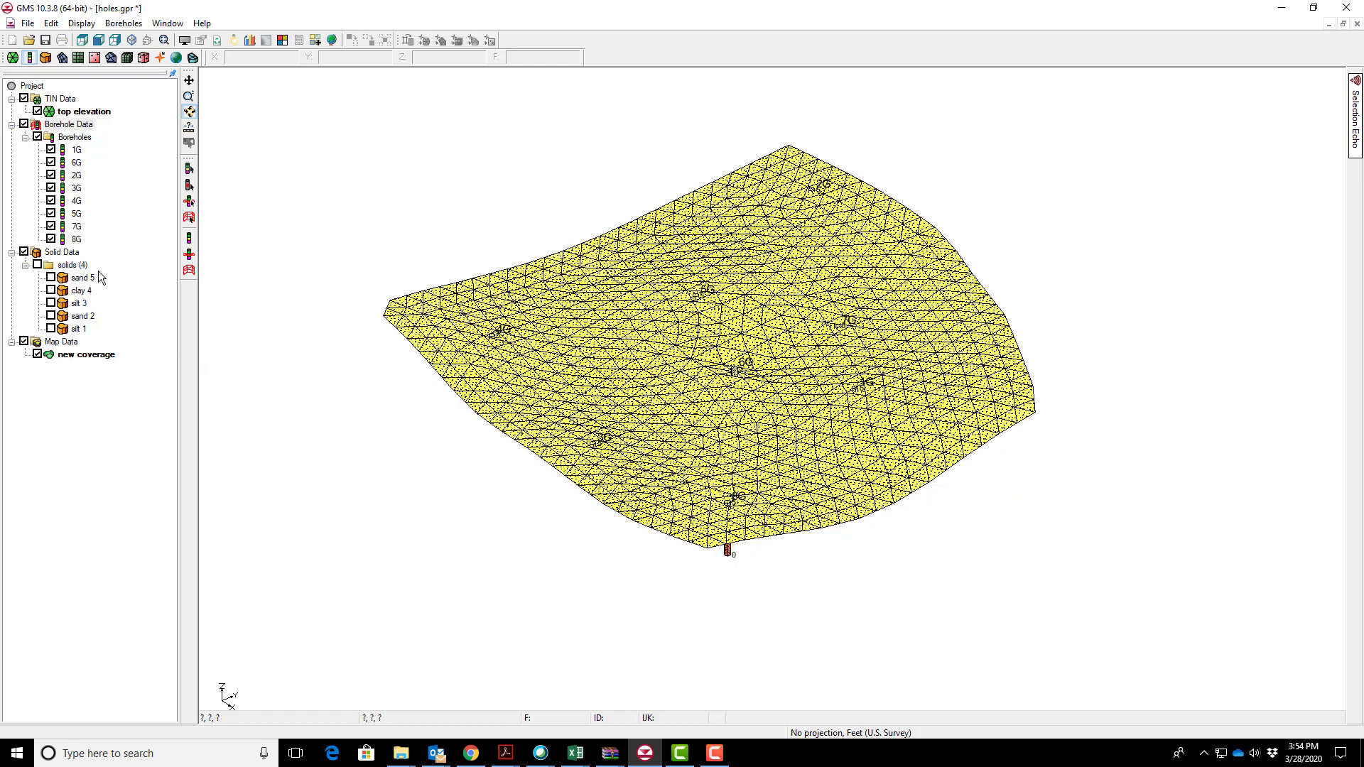
{"action": "left_click", "coordinate": [37, 110]}
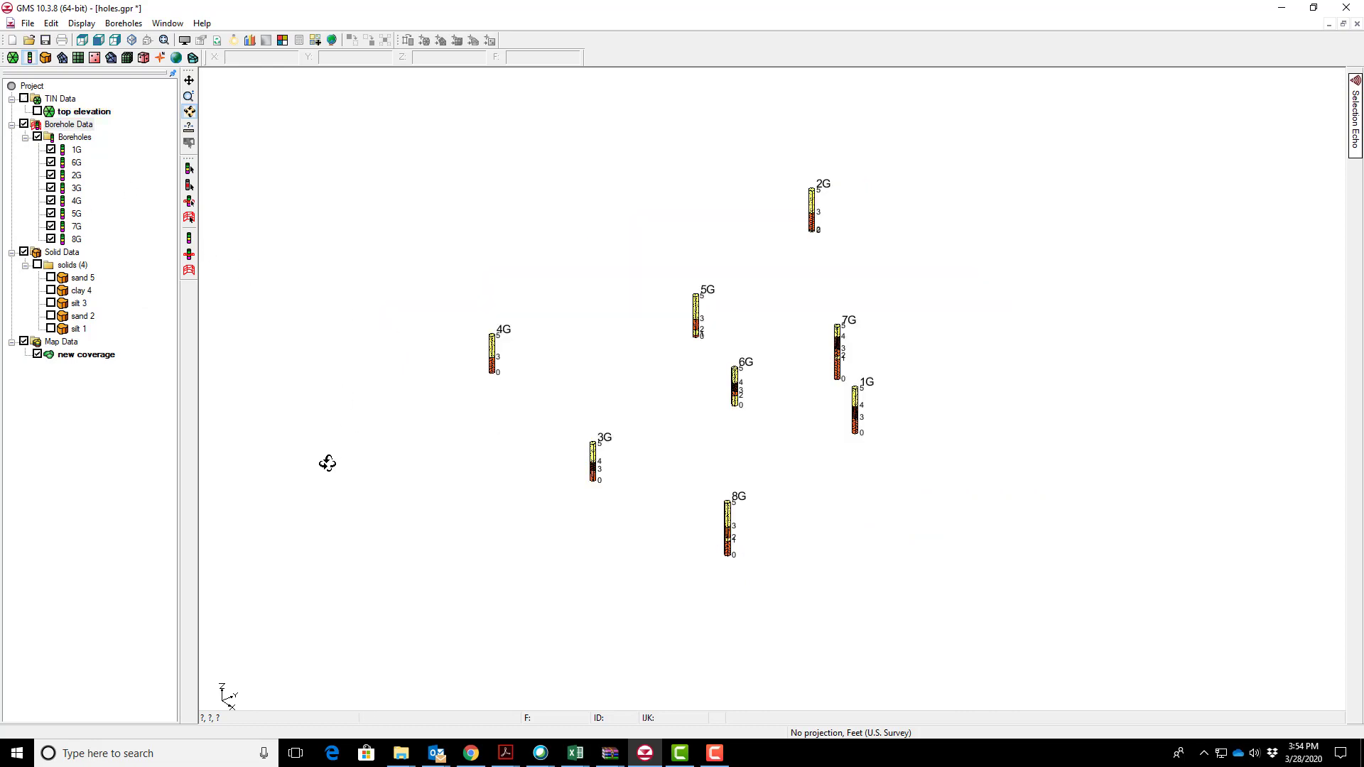
{"action": "left_click", "coordinate": [51, 278]}
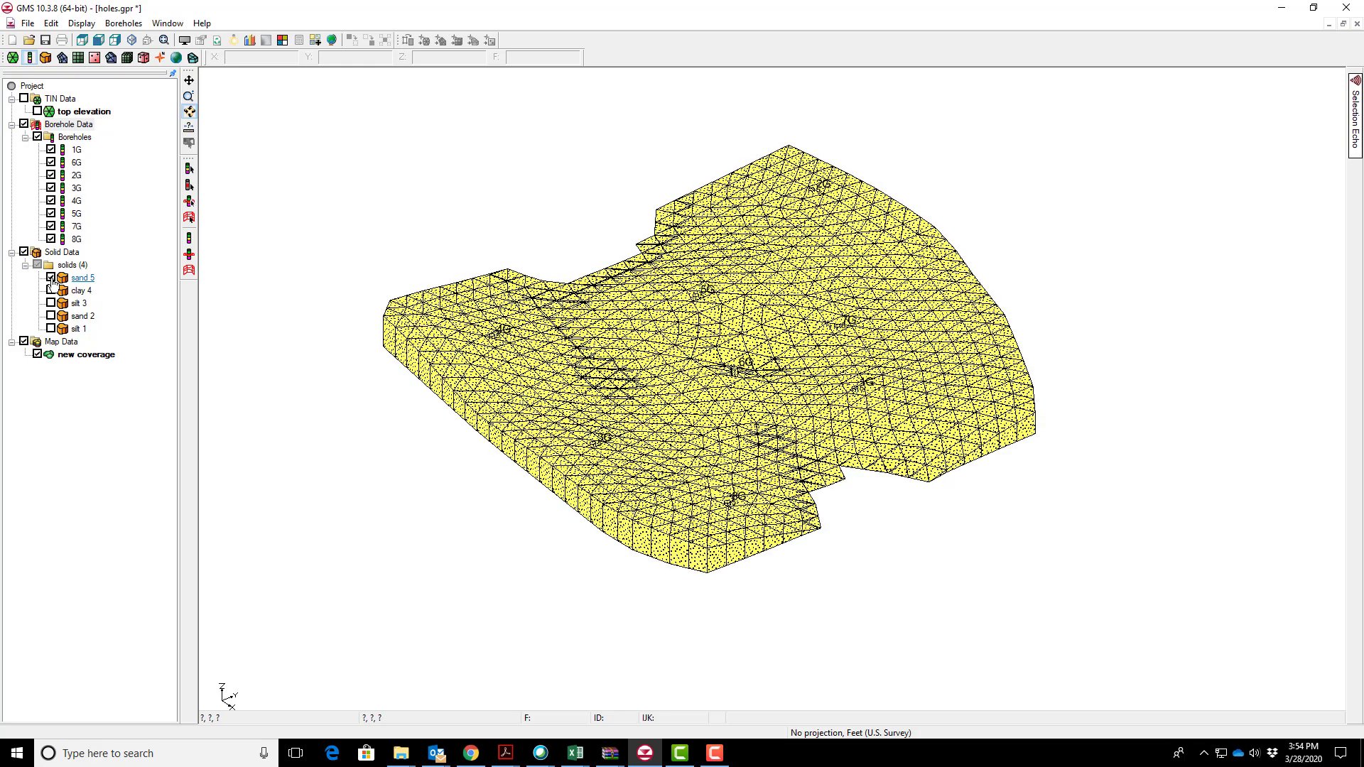
{"action": "left_click", "coordinate": [50, 278]}
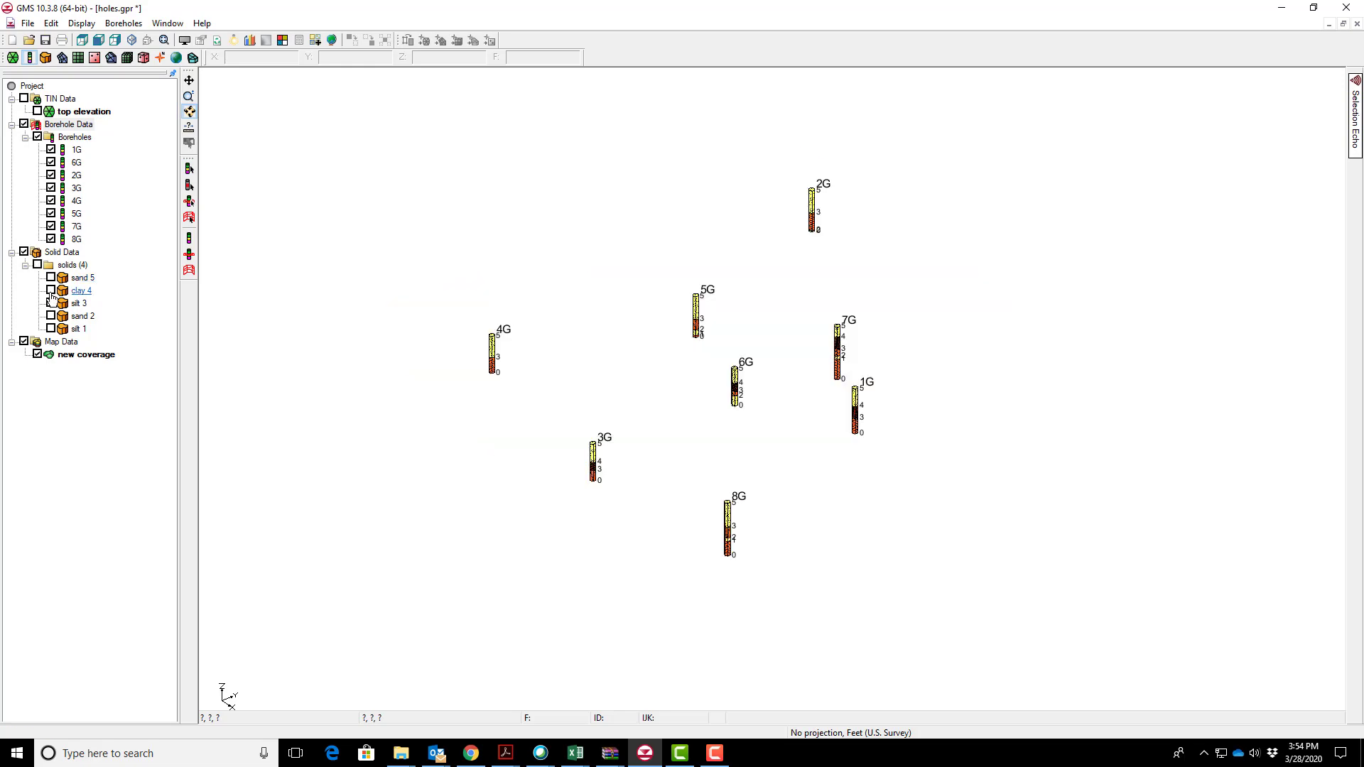
{"action": "left_click", "coordinate": [51, 291]}
{"action": "left_click", "coordinate": [50, 291]}
{"action": "left_click", "coordinate": [50, 303]}
{"action": "left_click", "coordinate": [50, 304]}
{"action": "left_click", "coordinate": [51, 316]}
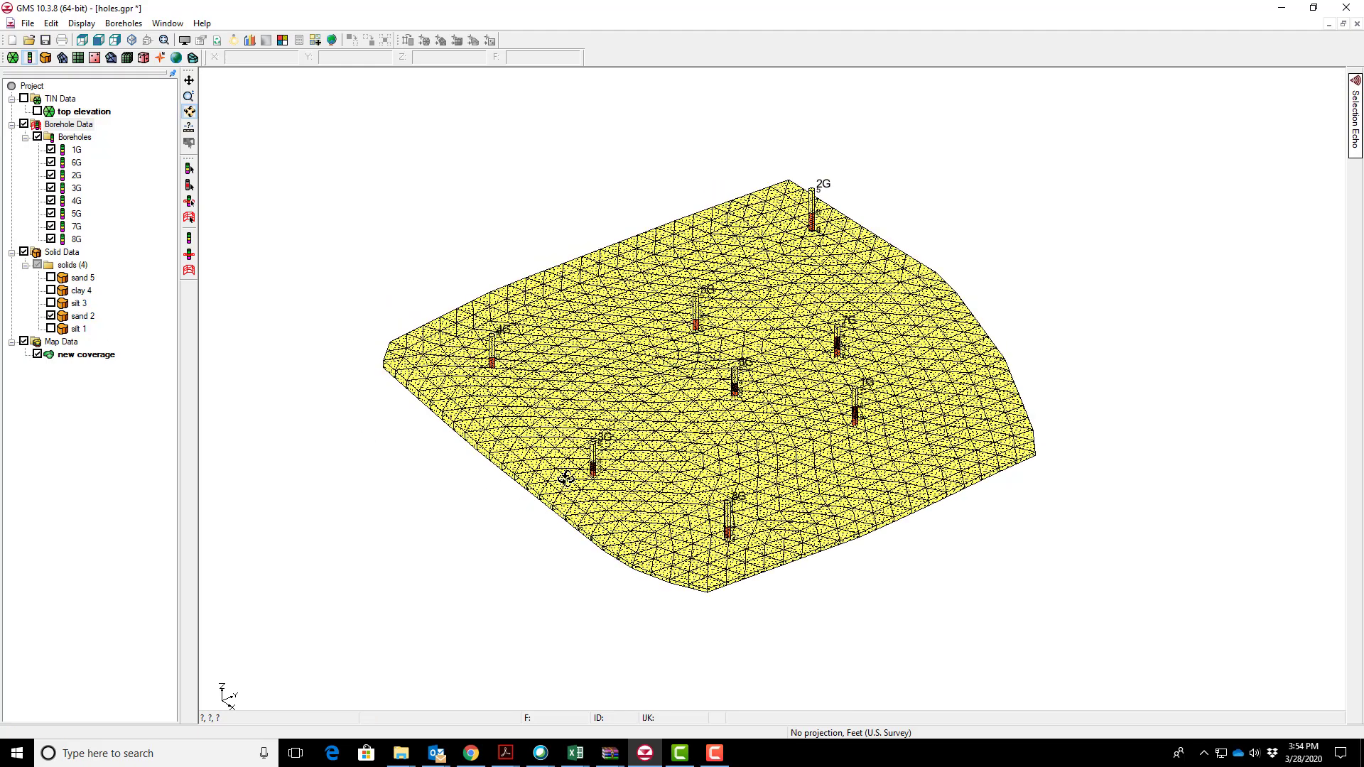
{"action": "left_click_drag", "start_coordinate": [609, 535], "coordinate": [668, 517]}
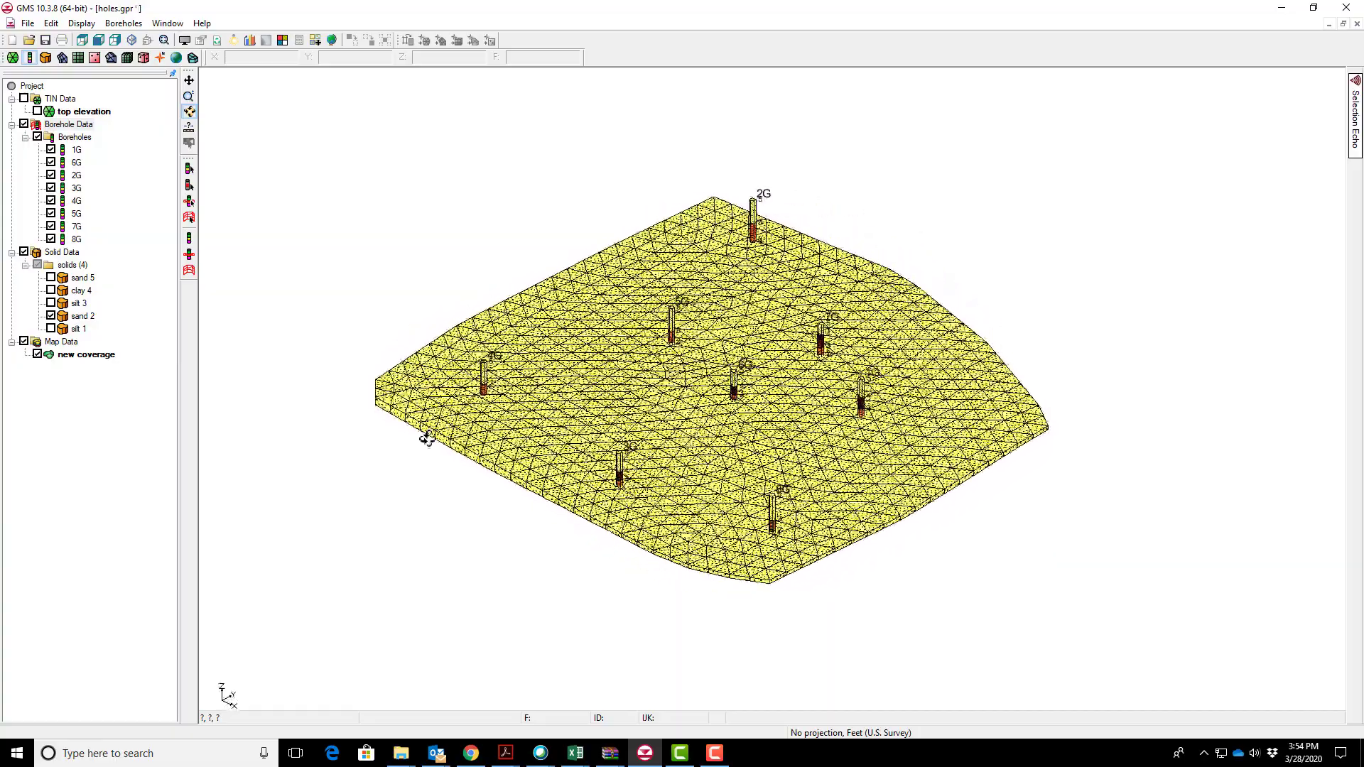
Rebuild the full solid stack on screen by showing silt 1, silt 3, clay 4 and sand 5 along with sand 2.
{"action": "left_click", "coordinate": [50, 329]}
{"action": "left_click", "coordinate": [50, 303]}
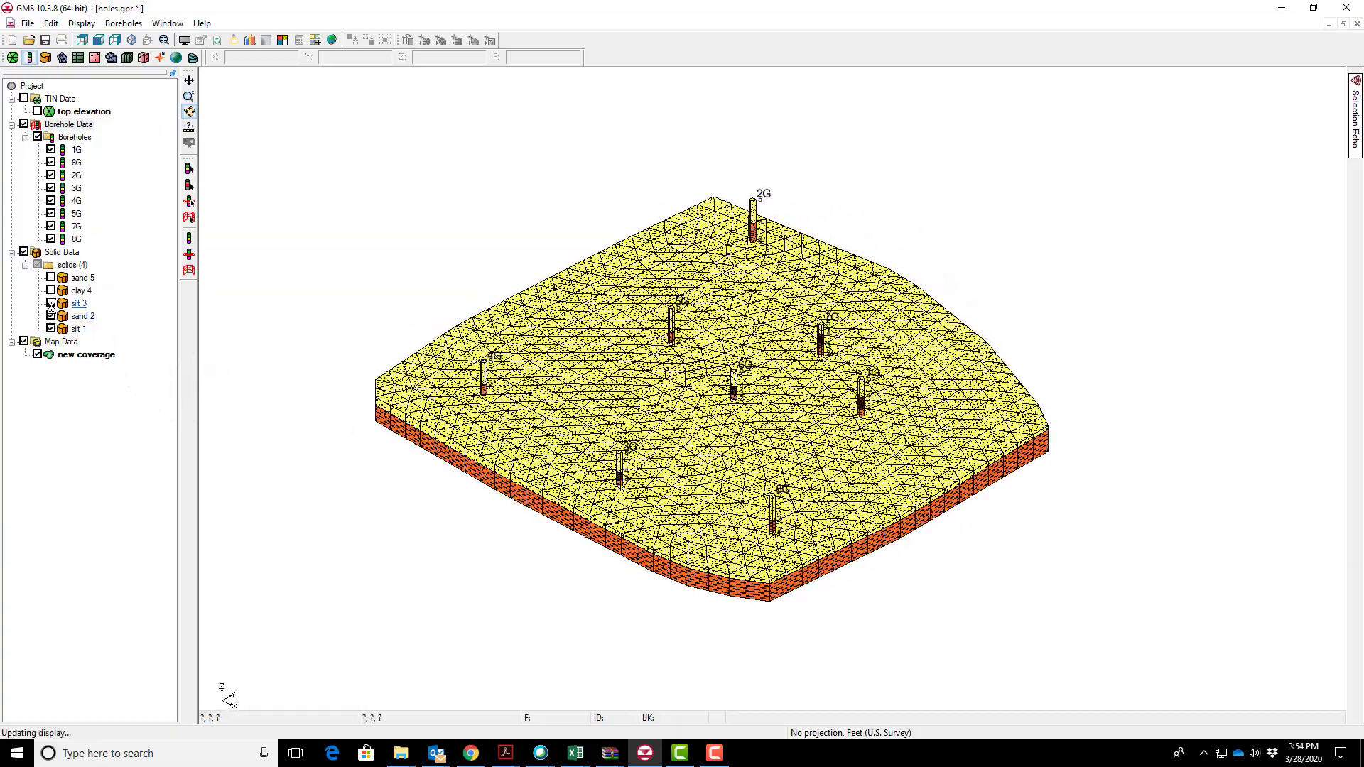
{"action": "left_click", "coordinate": [51, 290]}
{"action": "left_click", "coordinate": [50, 277]}
{"action": "left_click", "coordinate": [50, 277]}
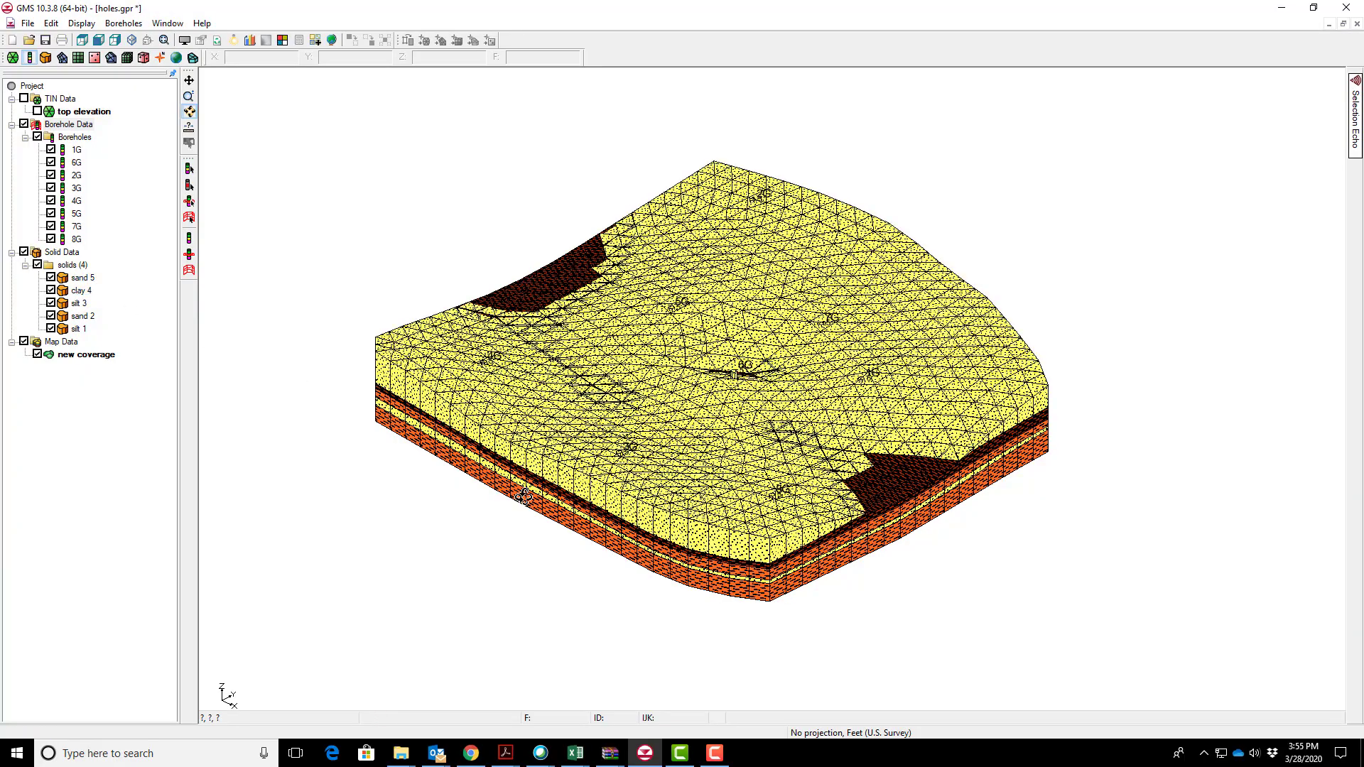
{"action": "left_click_drag", "start_coordinate": [771, 574], "coordinate": [797, 547]}
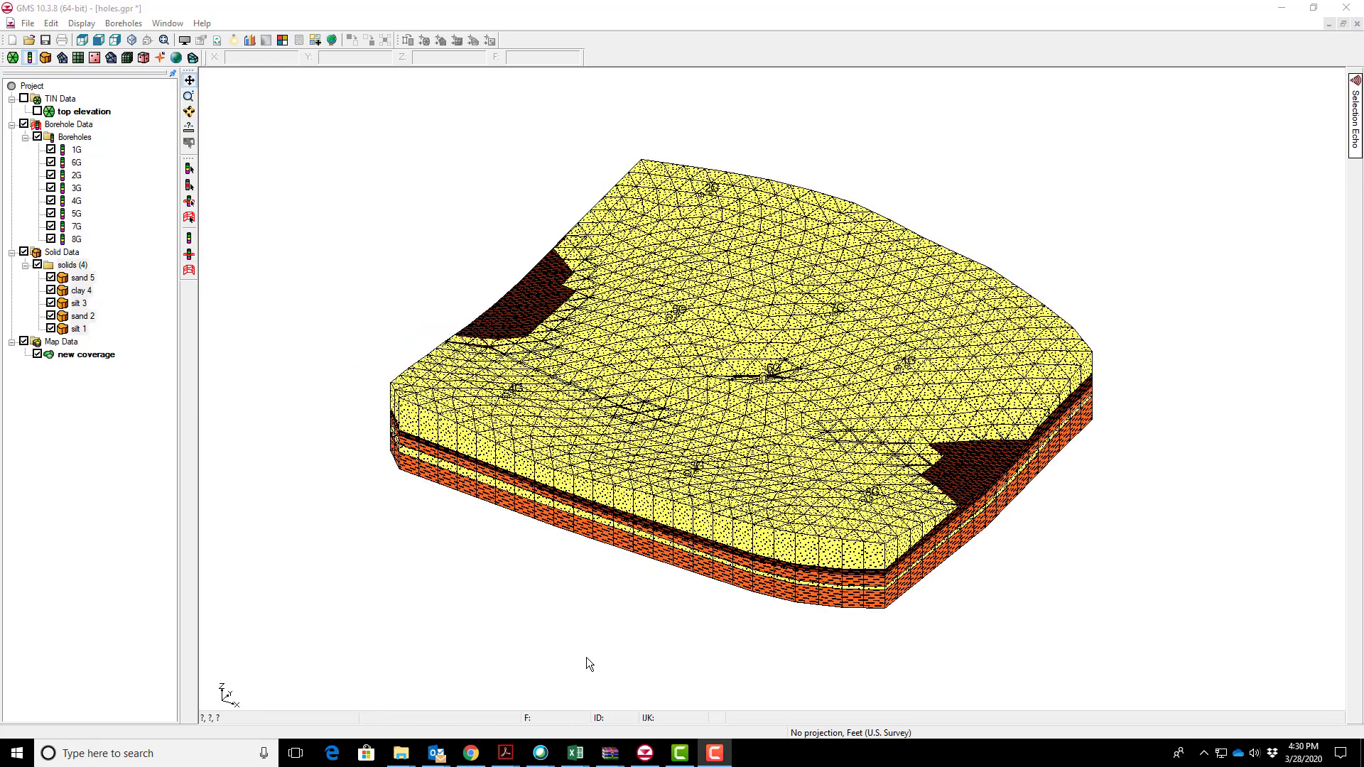
Hide all solid data and set the horizon ID of every borehole contact to 0.
{"action": "left_click", "coordinate": [24, 252]}
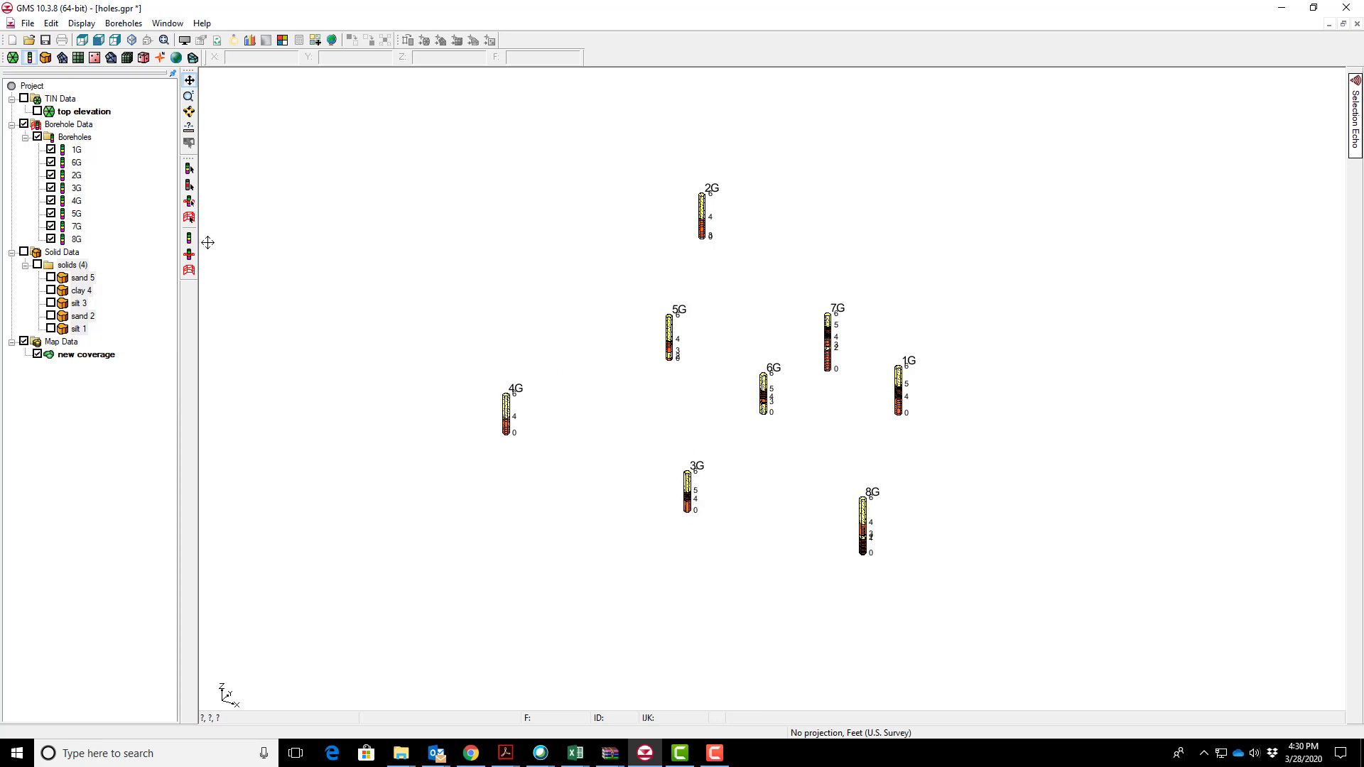
{"action": "left_click", "coordinate": [29, 58]}
{"action": "left_click", "coordinate": [189, 201]}
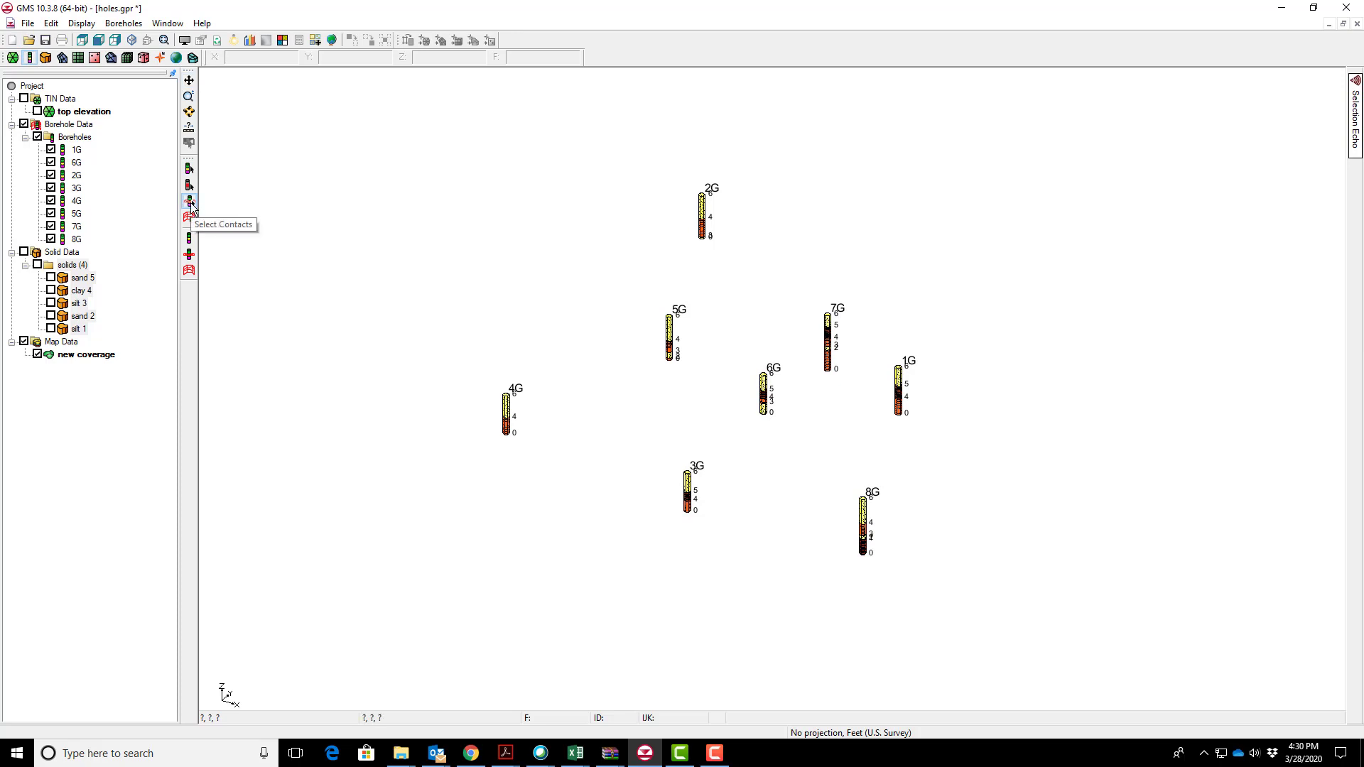
{"action": "left_click", "coordinate": [51, 22]}
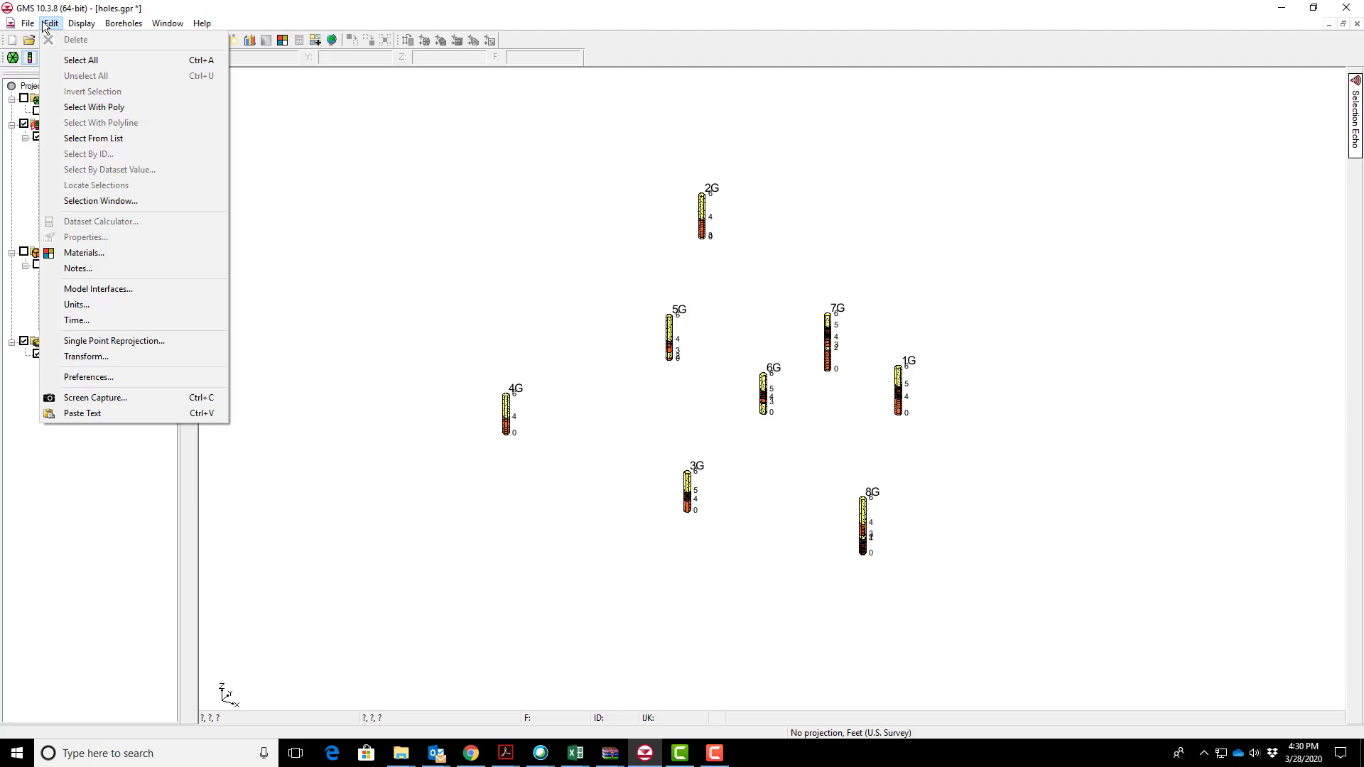
{"action": "left_click", "coordinate": [71, 60]}
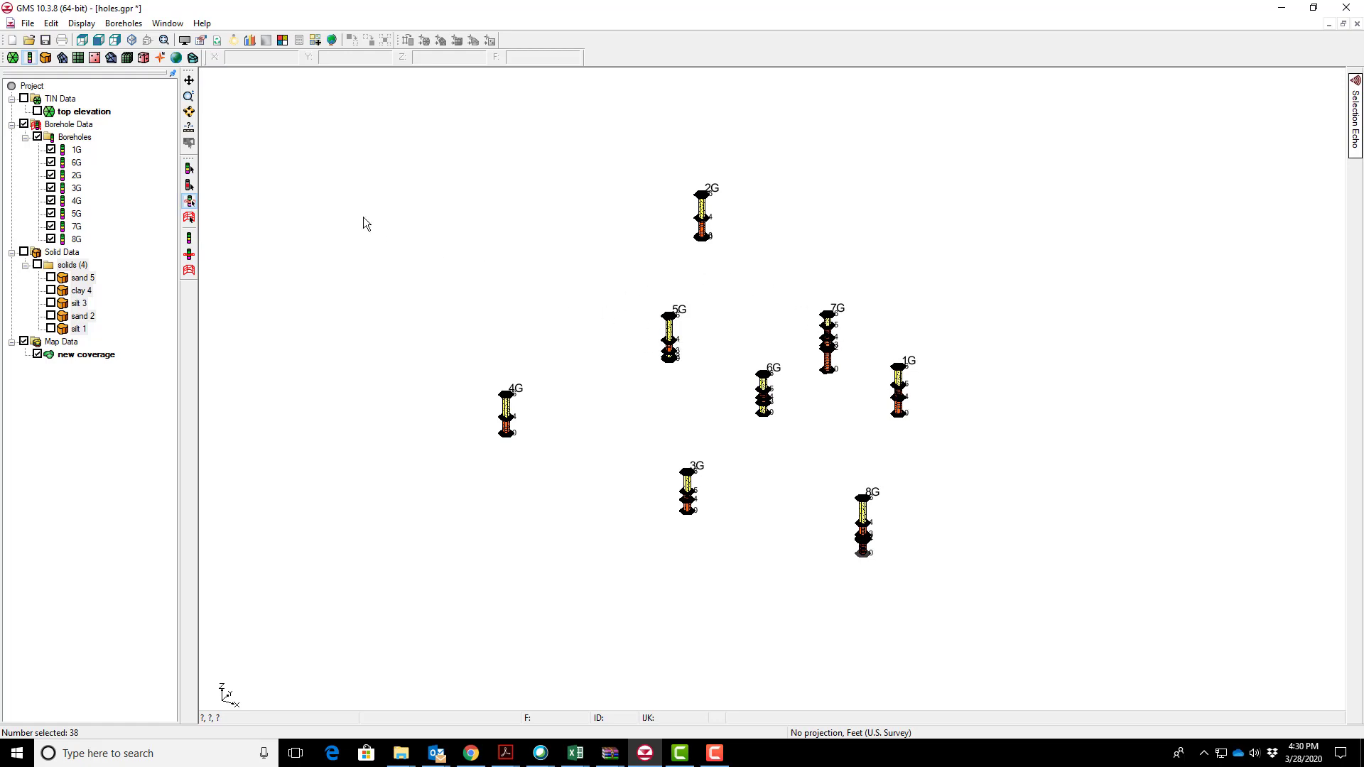
{"action": "left_click", "coordinate": [201, 42]}
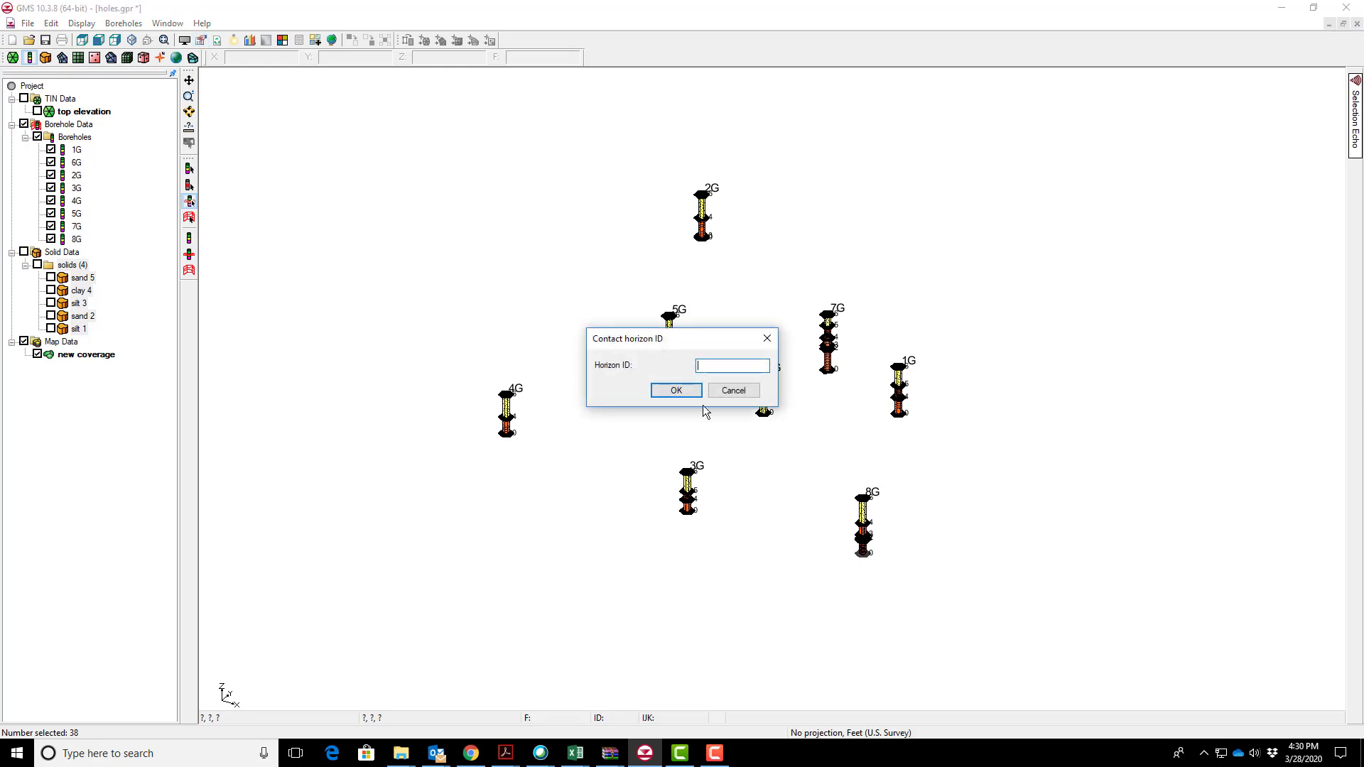
{"action": "type", "text": "0"}
{"action": "left_click", "coordinate": [686, 391]}
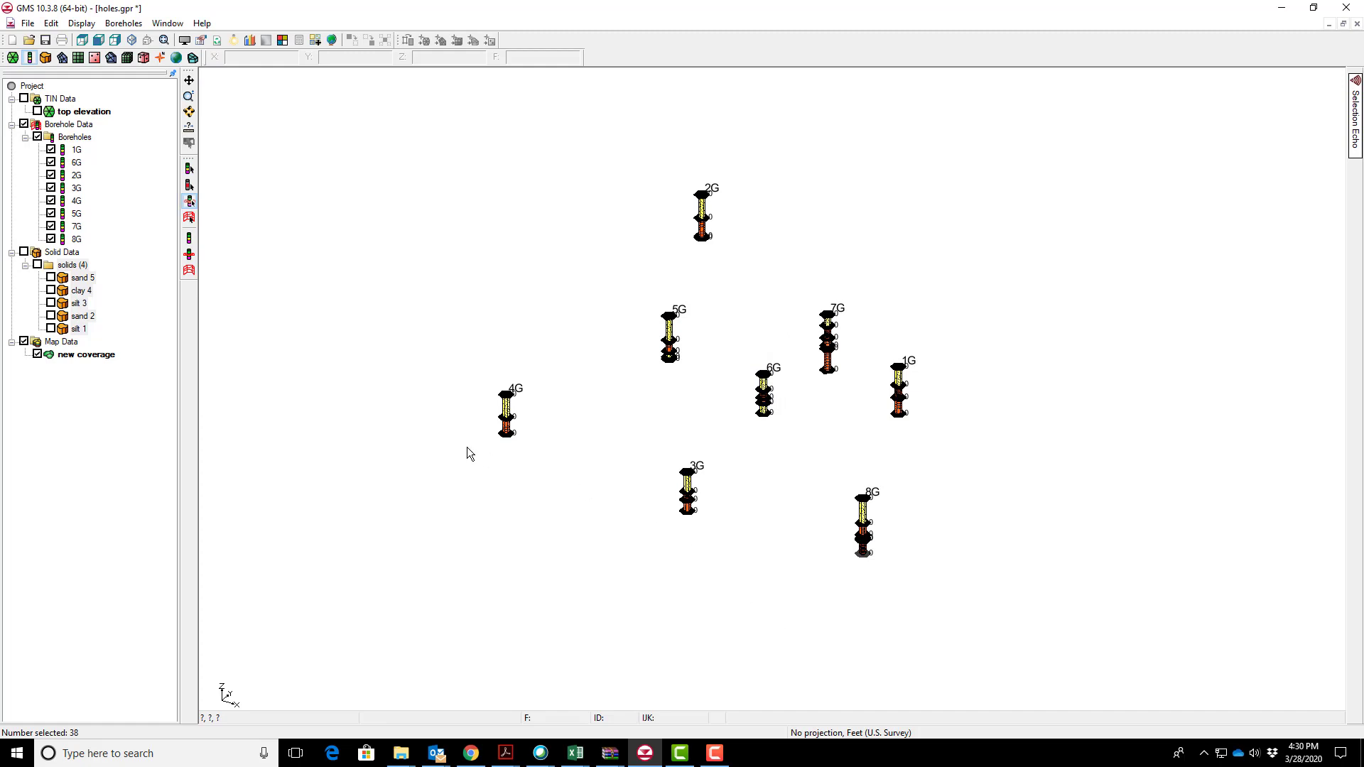
{"action": "left_click", "coordinate": [397, 371]}
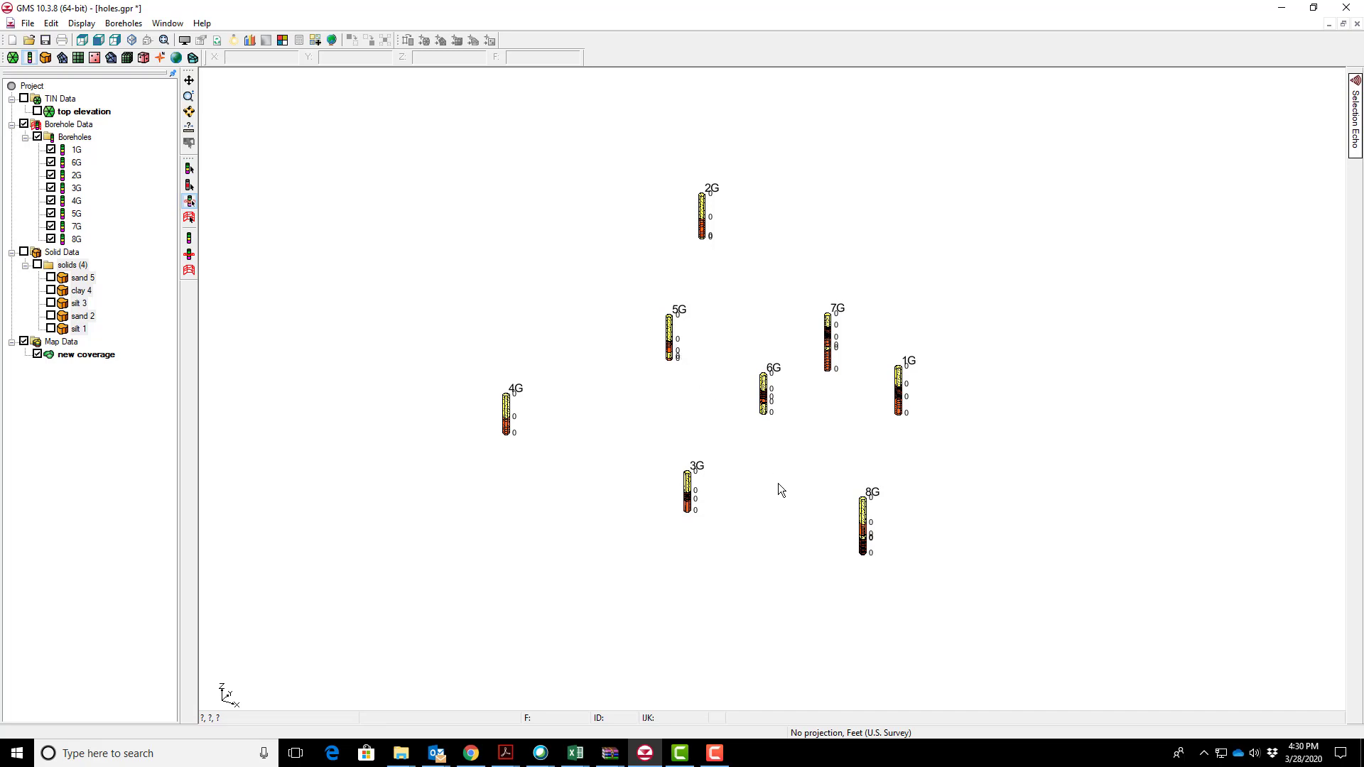
Set horizon ID 1 on the lowest contact above the borehole bottom in 8G, 5G and 7G.
{"action": "left_click", "coordinate": [865, 540]}
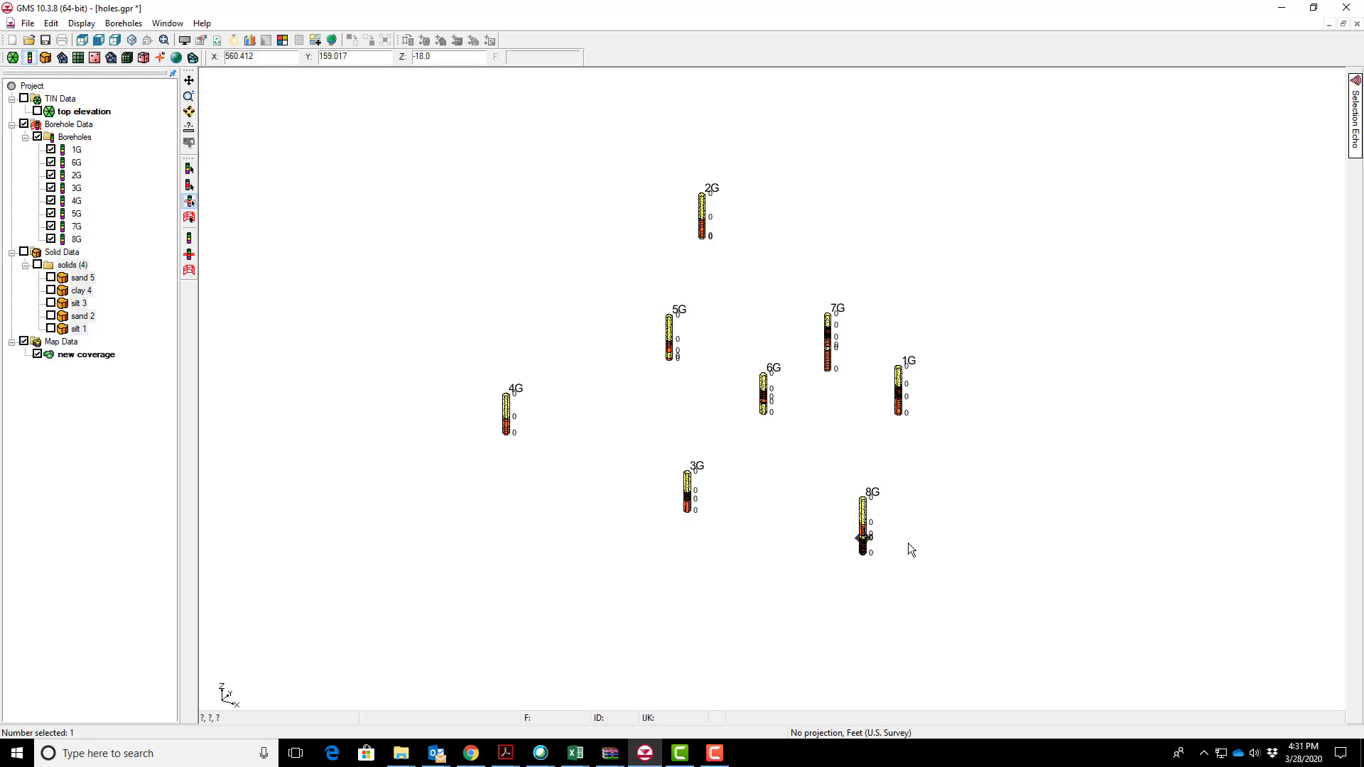
{"action": "left_click", "coordinate": [673, 362], "text": "shift"}
{"action": "left_click", "coordinate": [829, 349], "text": "shift"}
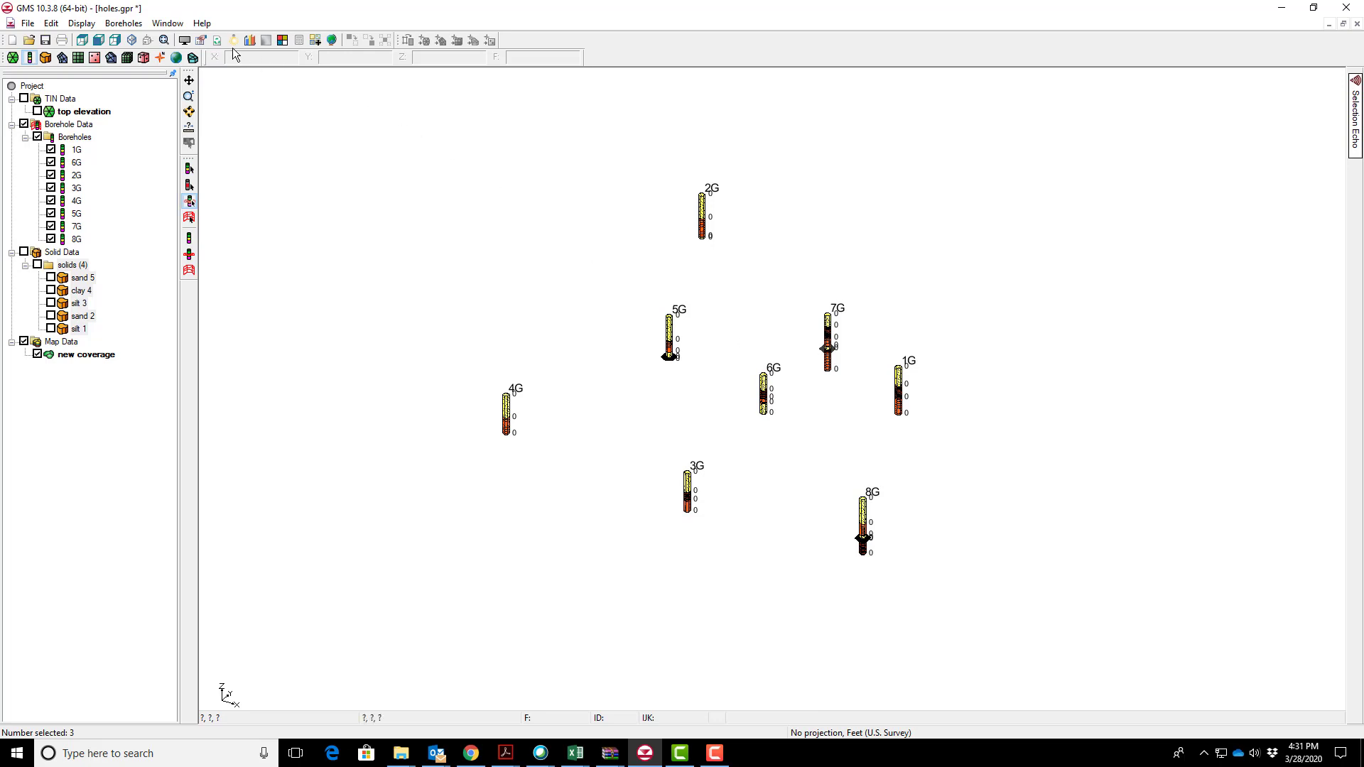
{"action": "left_click", "coordinate": [201, 42]}
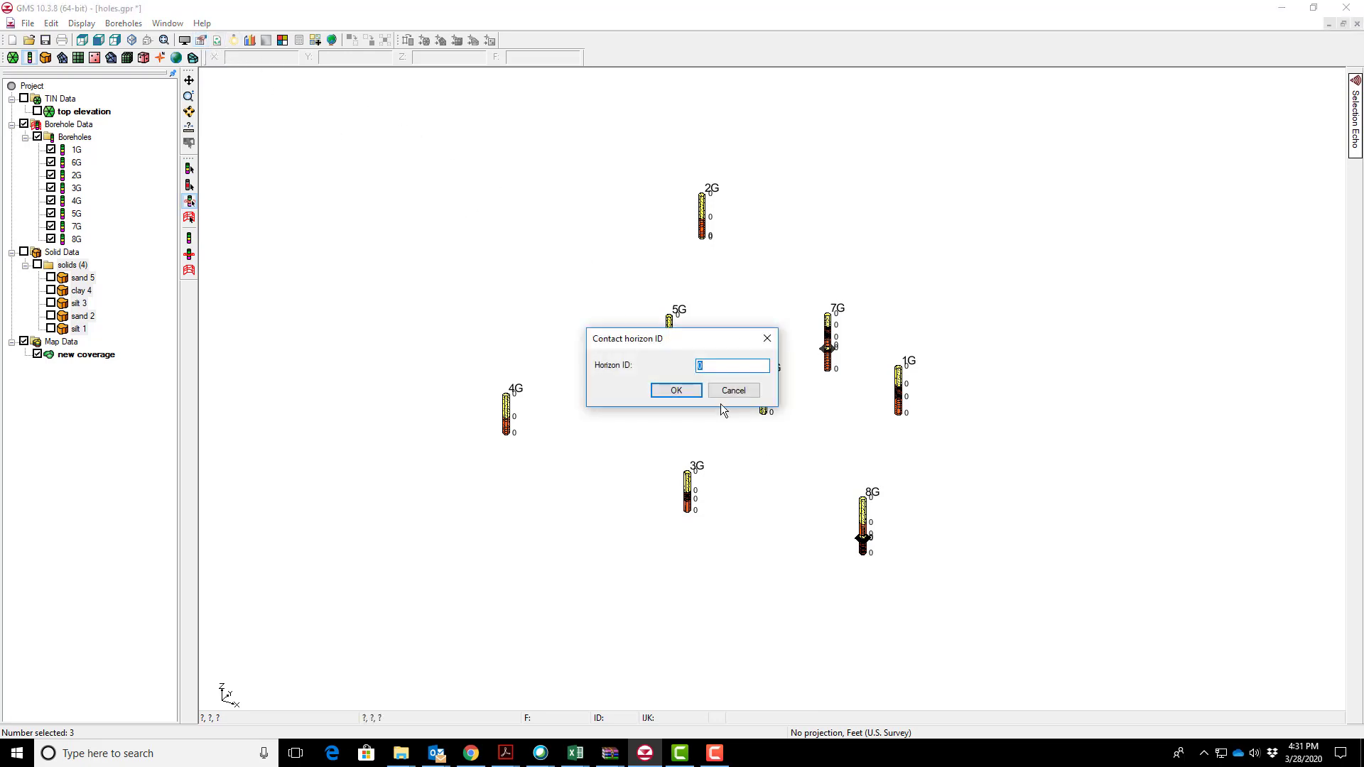
{"action": "left_click", "coordinate": [684, 389]}
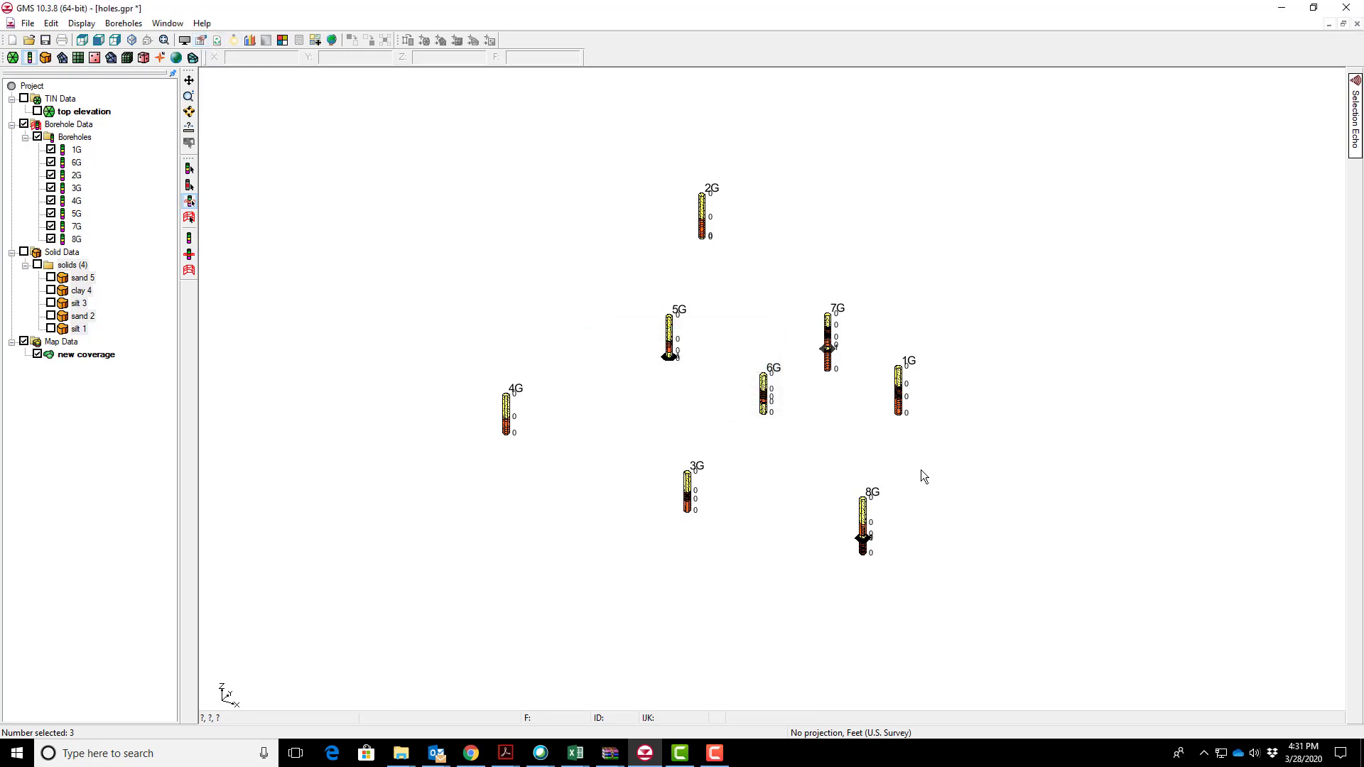
Assign horizon ID 2 to the contact just above horizon 1 in 8G, 5G and 7G, and just above the bottom in 6G and 2G.
{"action": "left_click", "coordinate": [863, 537]}
{"action": "left_click", "coordinate": [865, 538]}
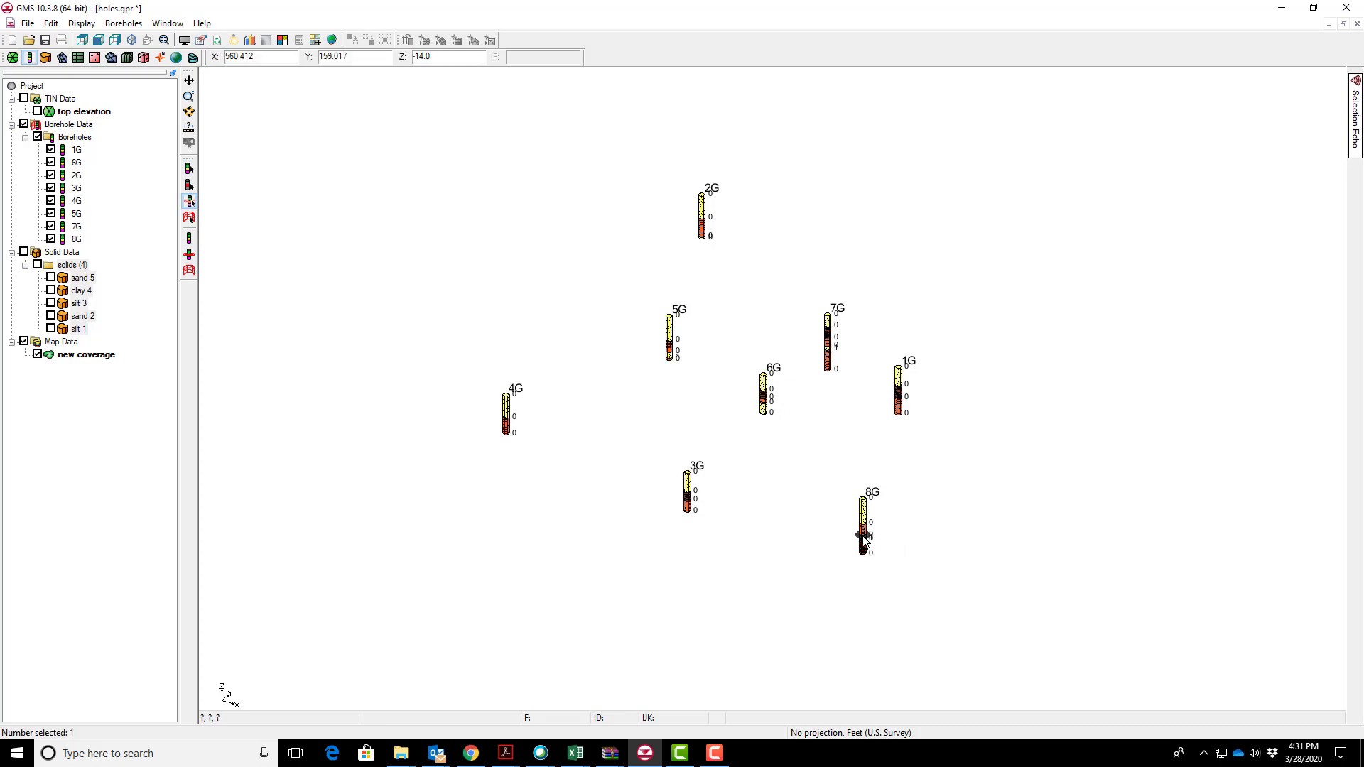
{"action": "left_click", "coordinate": [764, 405], "text": "shift"}
{"action": "left_click", "coordinate": [669, 353], "text": "shift"}
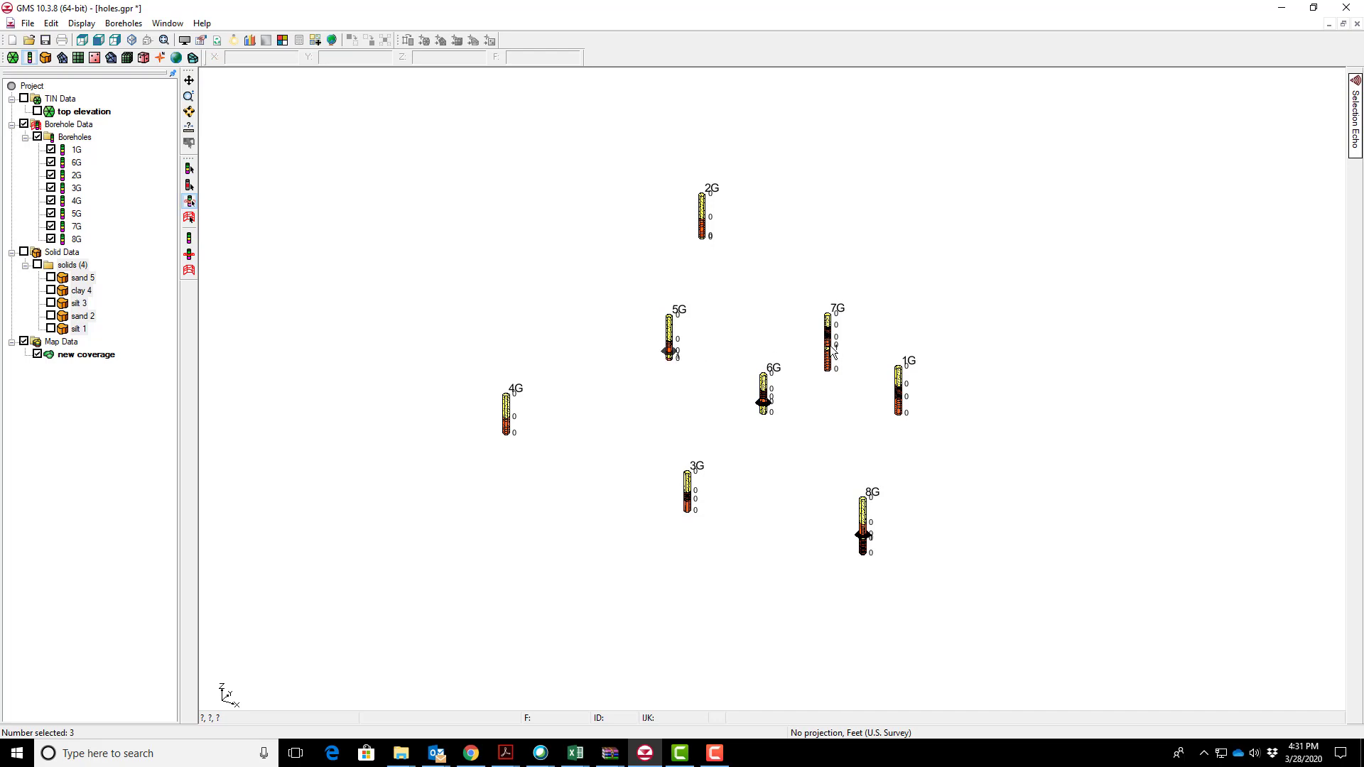
{"action": "left_click", "coordinate": [830, 346], "text": "shift"}
{"action": "left_click", "coordinate": [702, 236], "text": "shift"}
{"action": "left_click", "coordinate": [202, 41]}
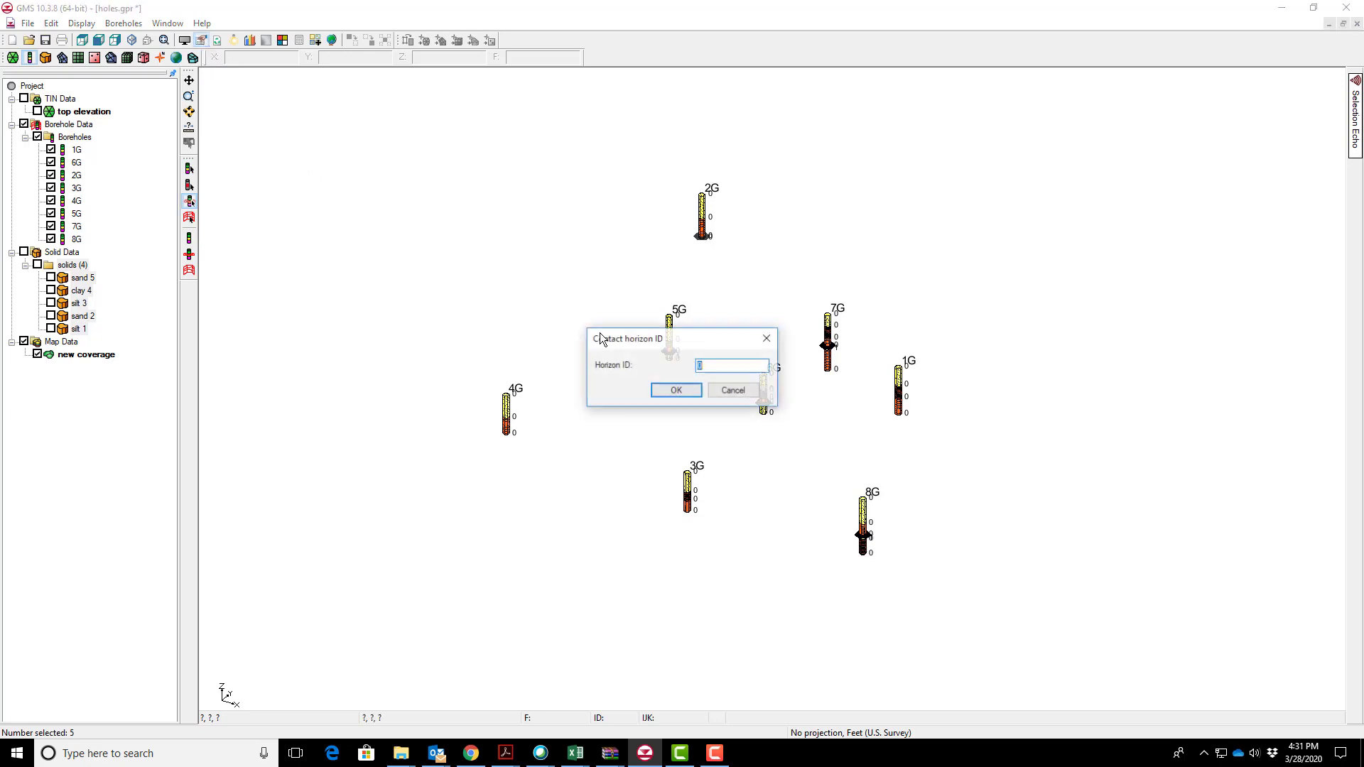
{"action": "left_click", "coordinate": [677, 391]}
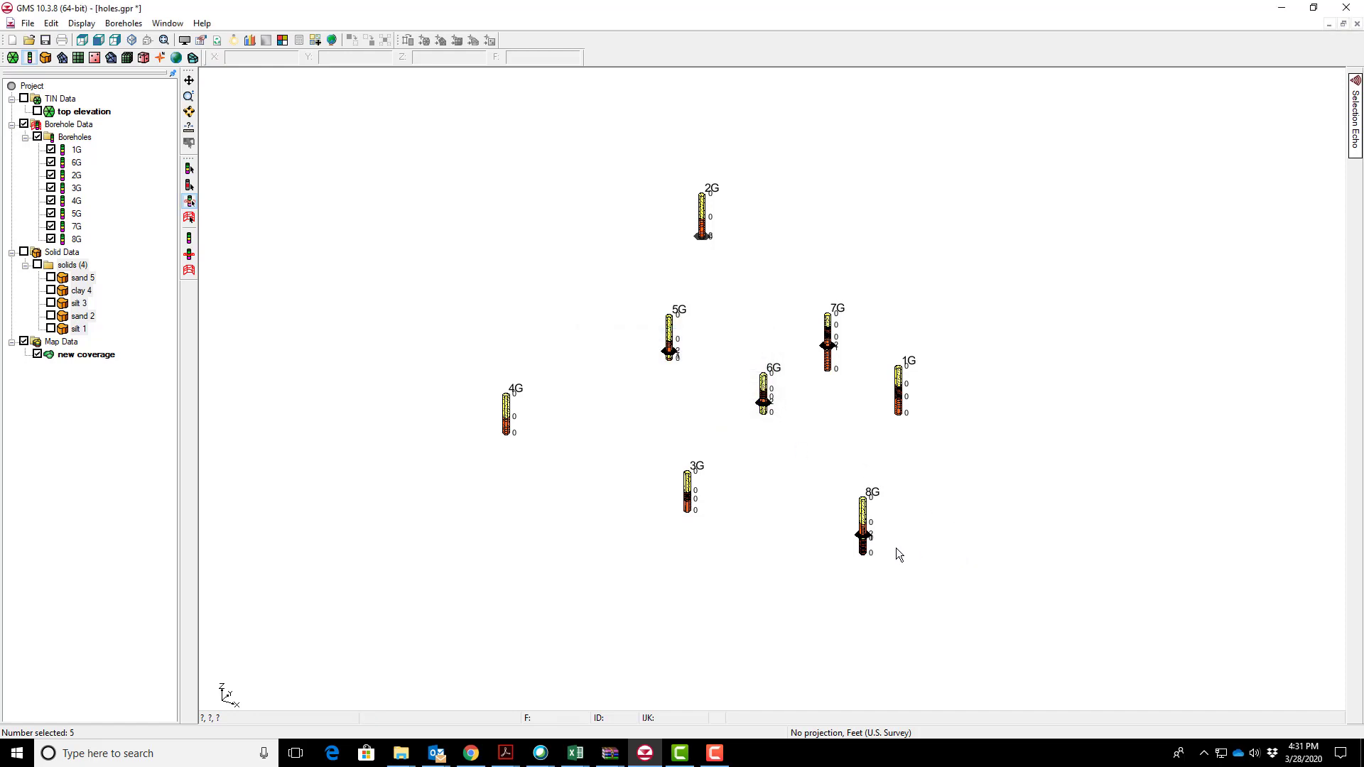
Assign horizon ID 3 to the top contact of the upper silt layer in all eight boreholes.
{"action": "left_click", "coordinate": [865, 527]}
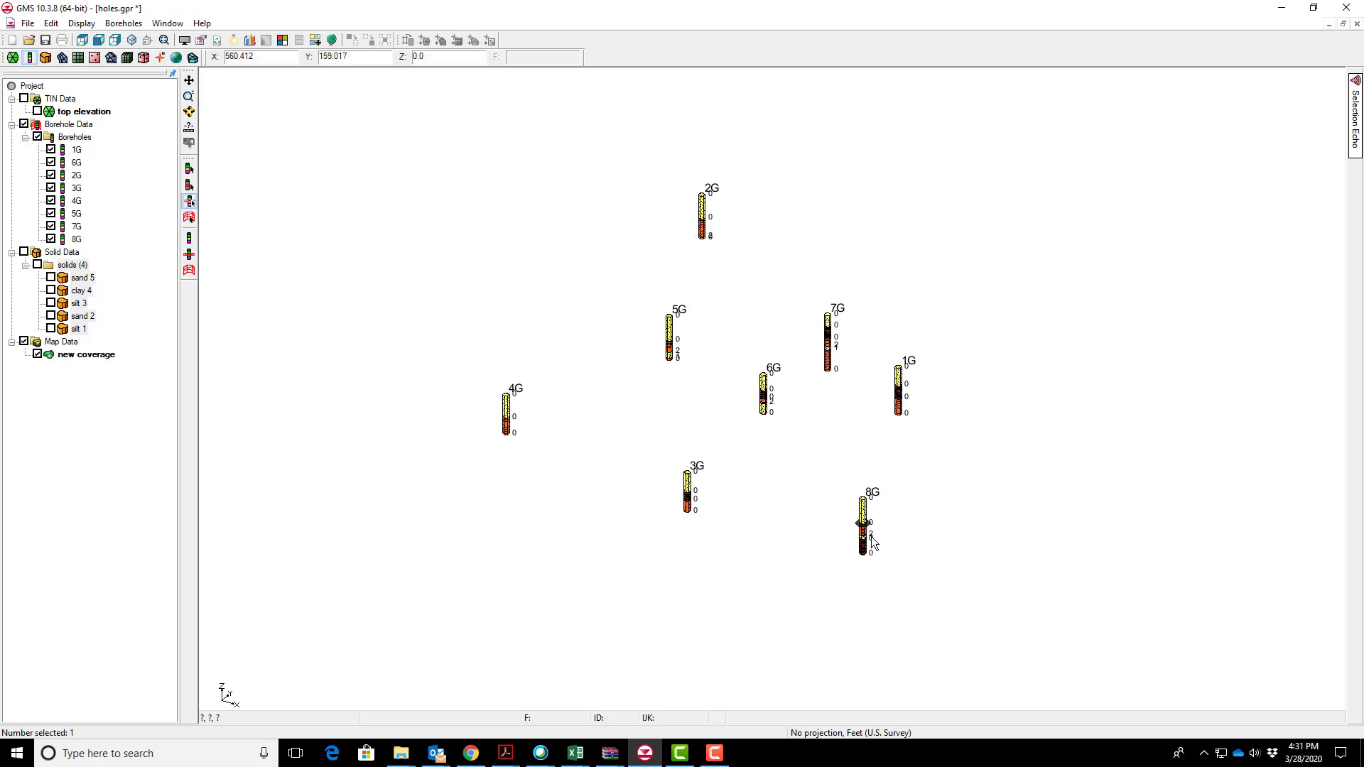
{"action": "left_click", "coordinate": [688, 500], "text": "shift"}
{"action": "left_click", "coordinate": [505, 417], "text": "shift"}
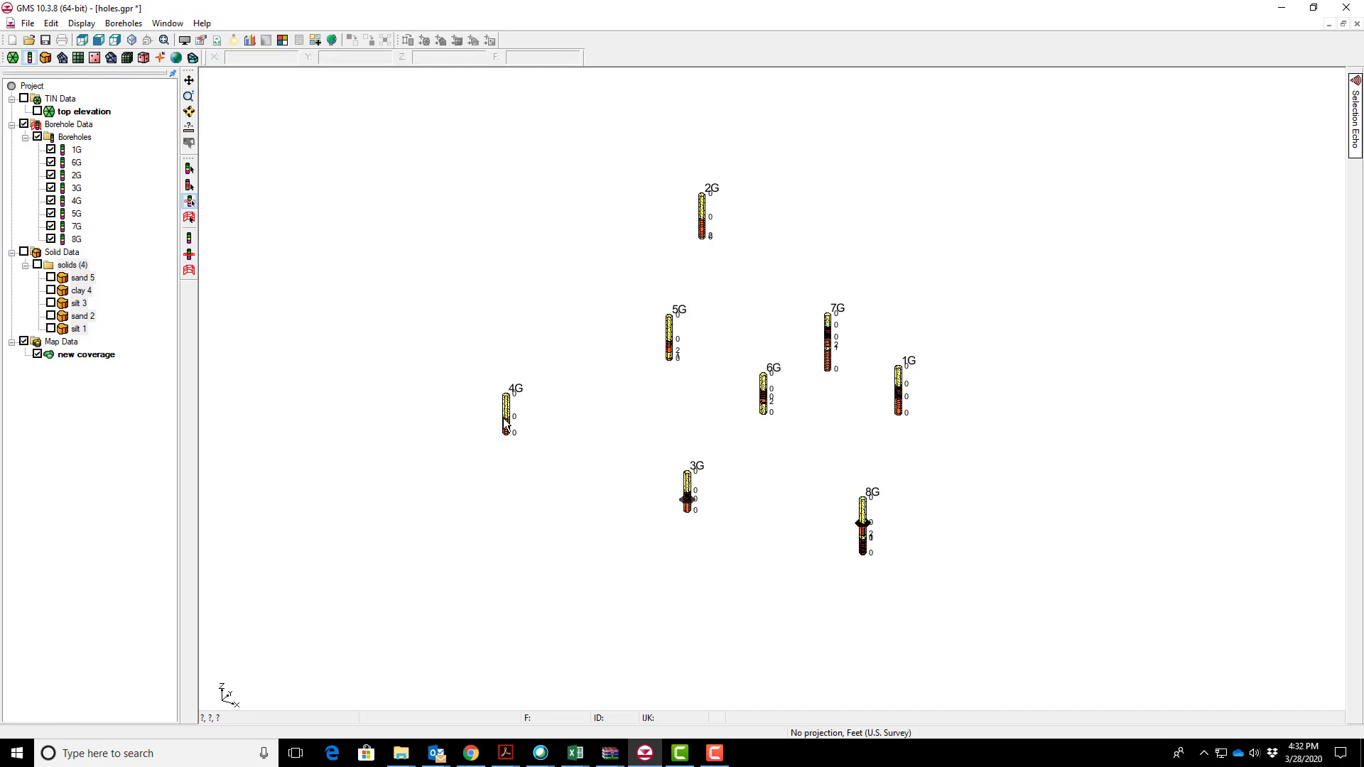
{"action": "left_click", "coordinate": [764, 399], "text": "shift"}
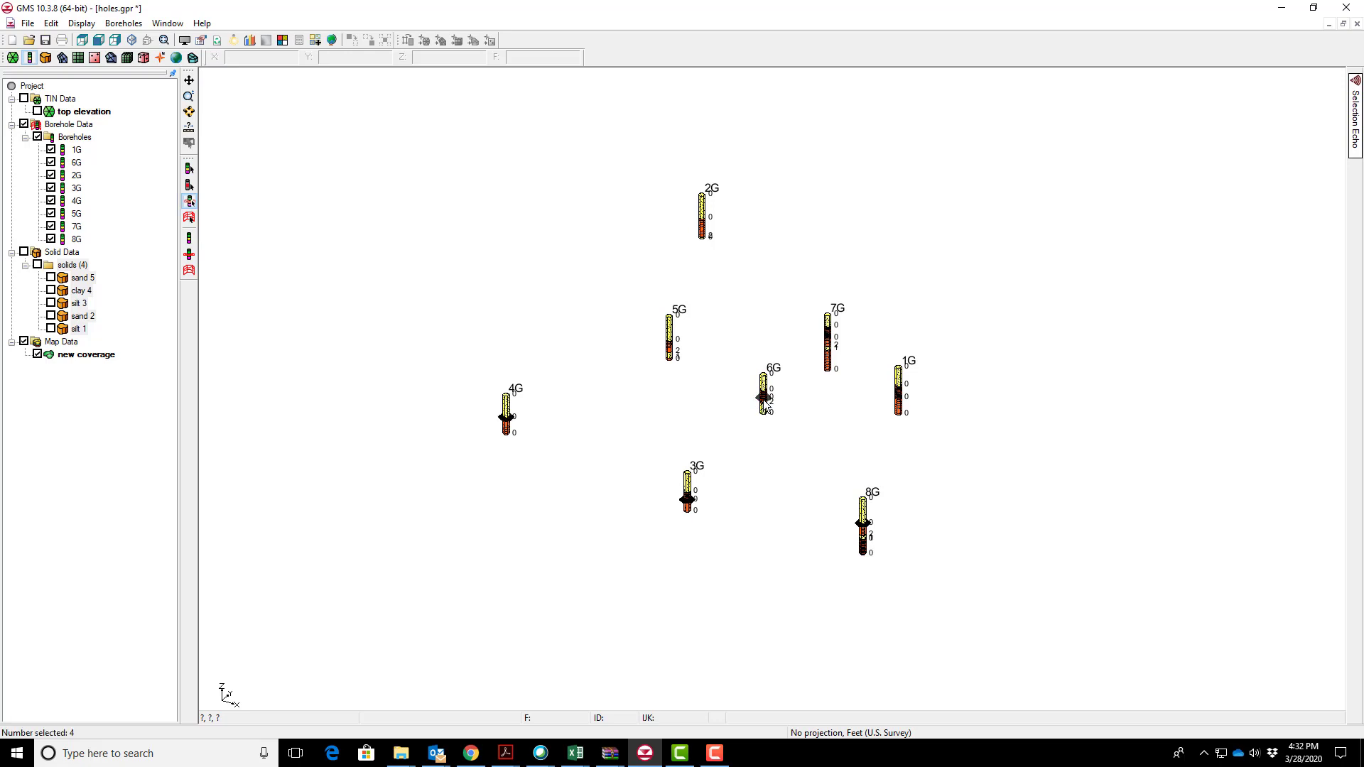
{"action": "left_click", "coordinate": [668, 341], "text": "shift"}
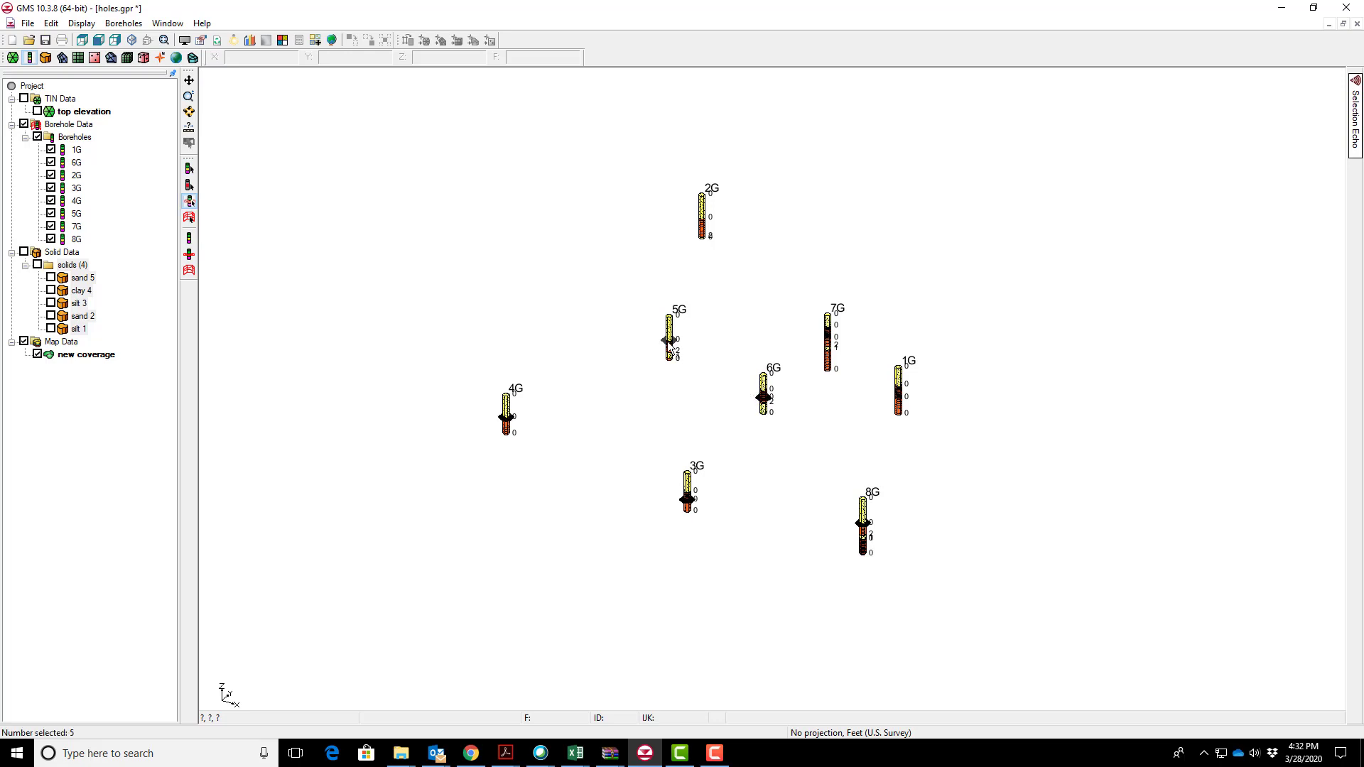
{"action": "left_click", "coordinate": [828, 339], "text": "shift"}
{"action": "left_click", "coordinate": [899, 399], "text": "shift"}
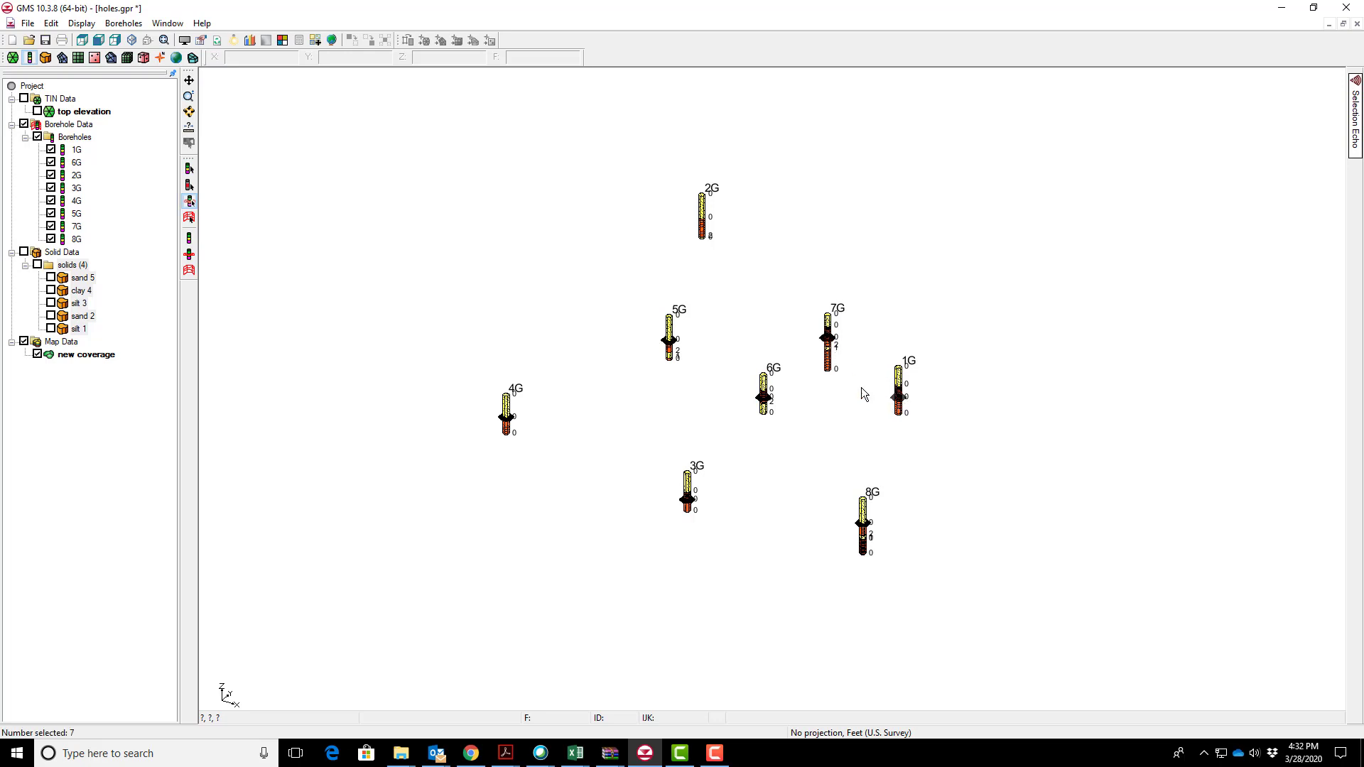
{"action": "left_click", "coordinate": [703, 219], "text": "shift"}
{"action": "left_click", "coordinate": [200, 44]}
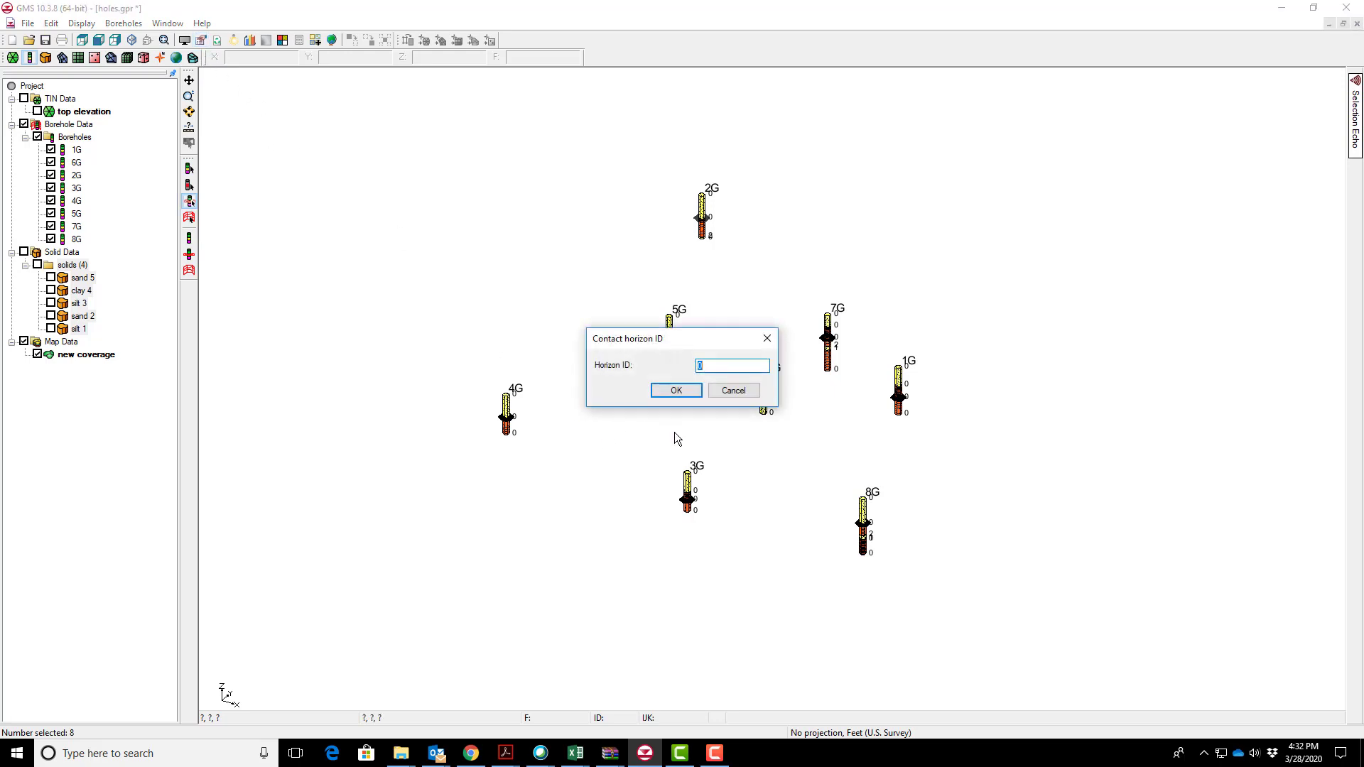
{"action": "type", "text": "3"}
{"action": "left_click", "coordinate": [690, 392]}
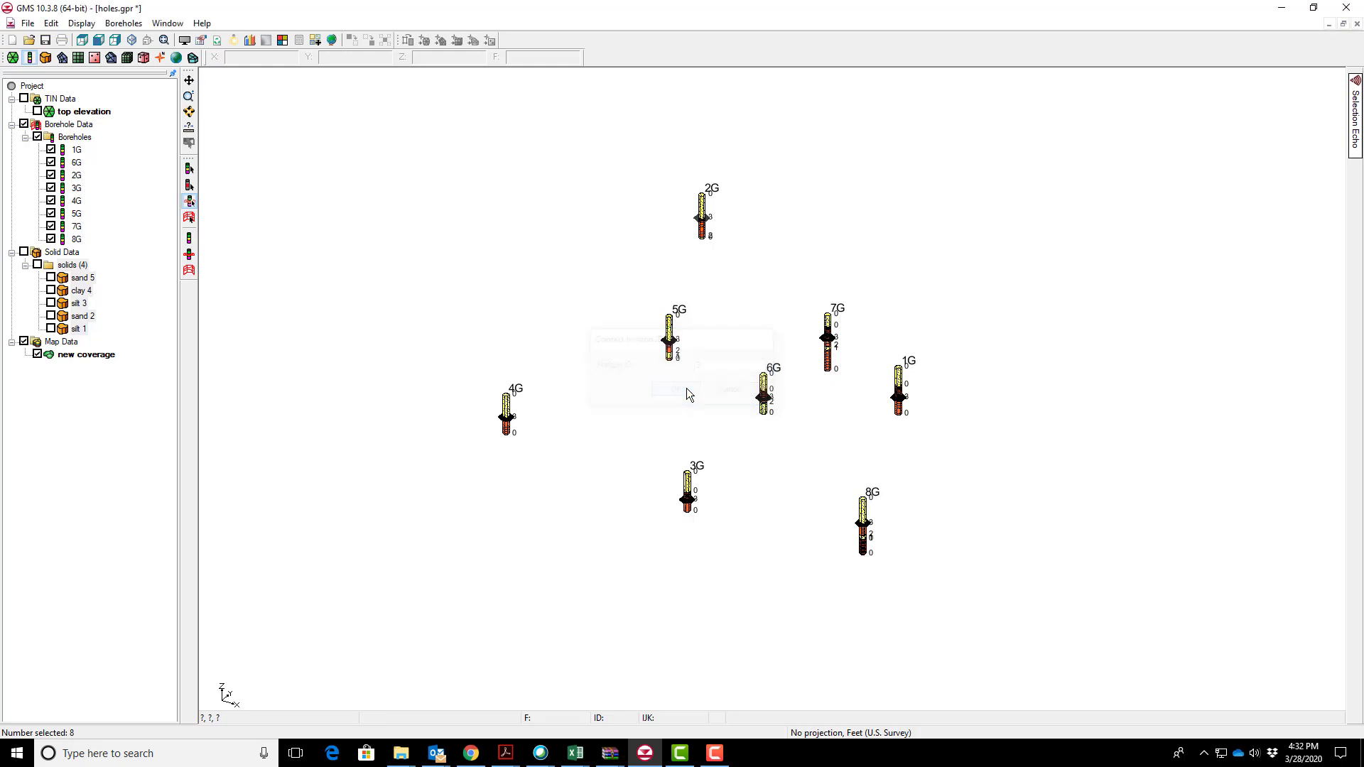
{"action": "left_click", "coordinate": [719, 564]}
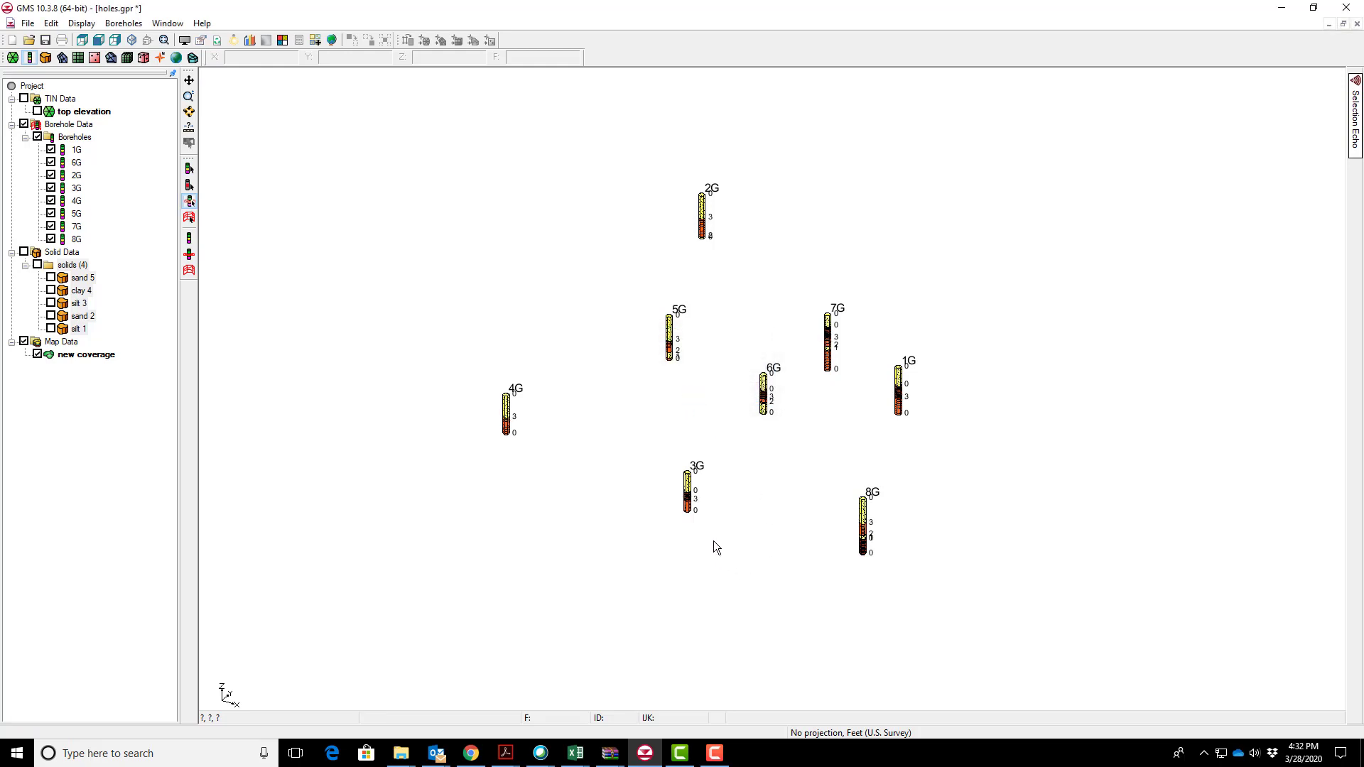
Set horizon ID 4 on the contact at the top of the upper clay layer in boreholes 3G, 6G, 7G and 1G.
{"action": "left_click", "coordinate": [689, 493]}
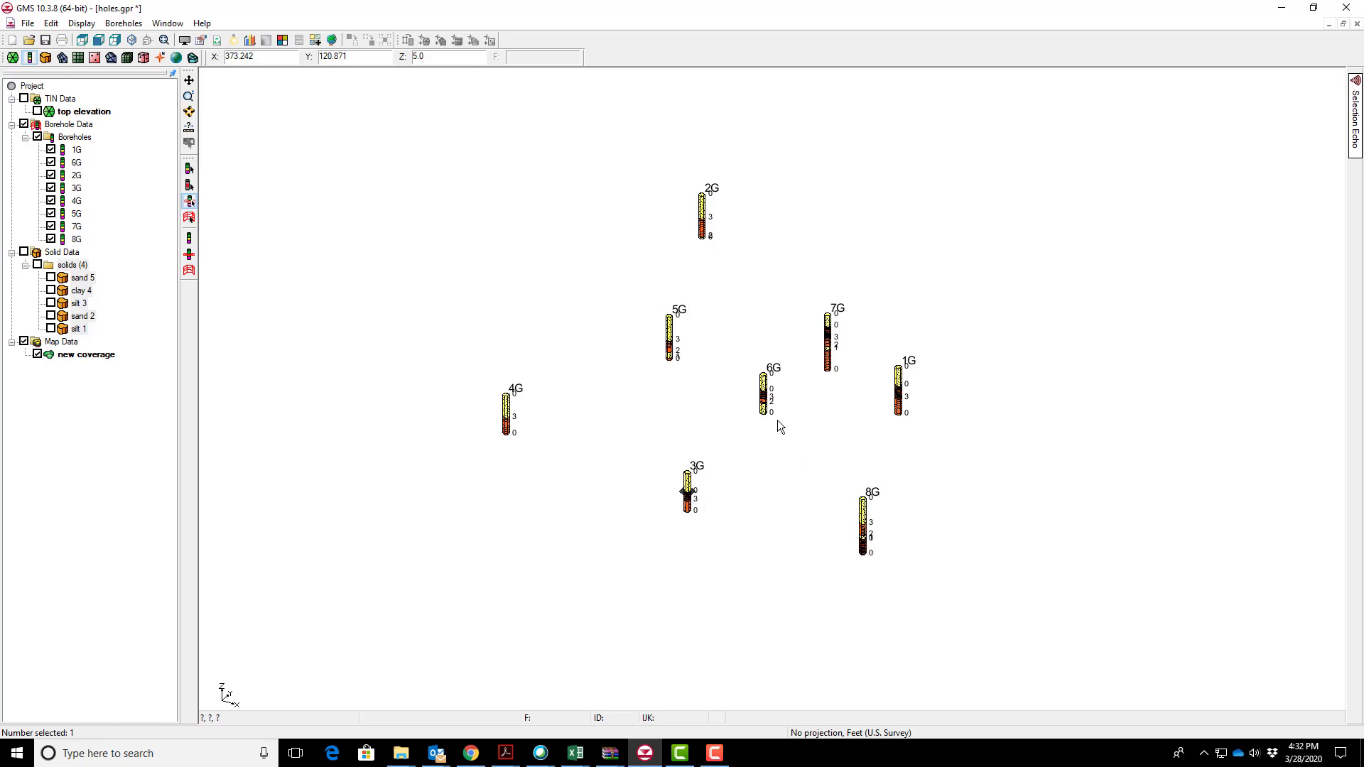
{"action": "left_click", "coordinate": [764, 390], "text": "shift"}
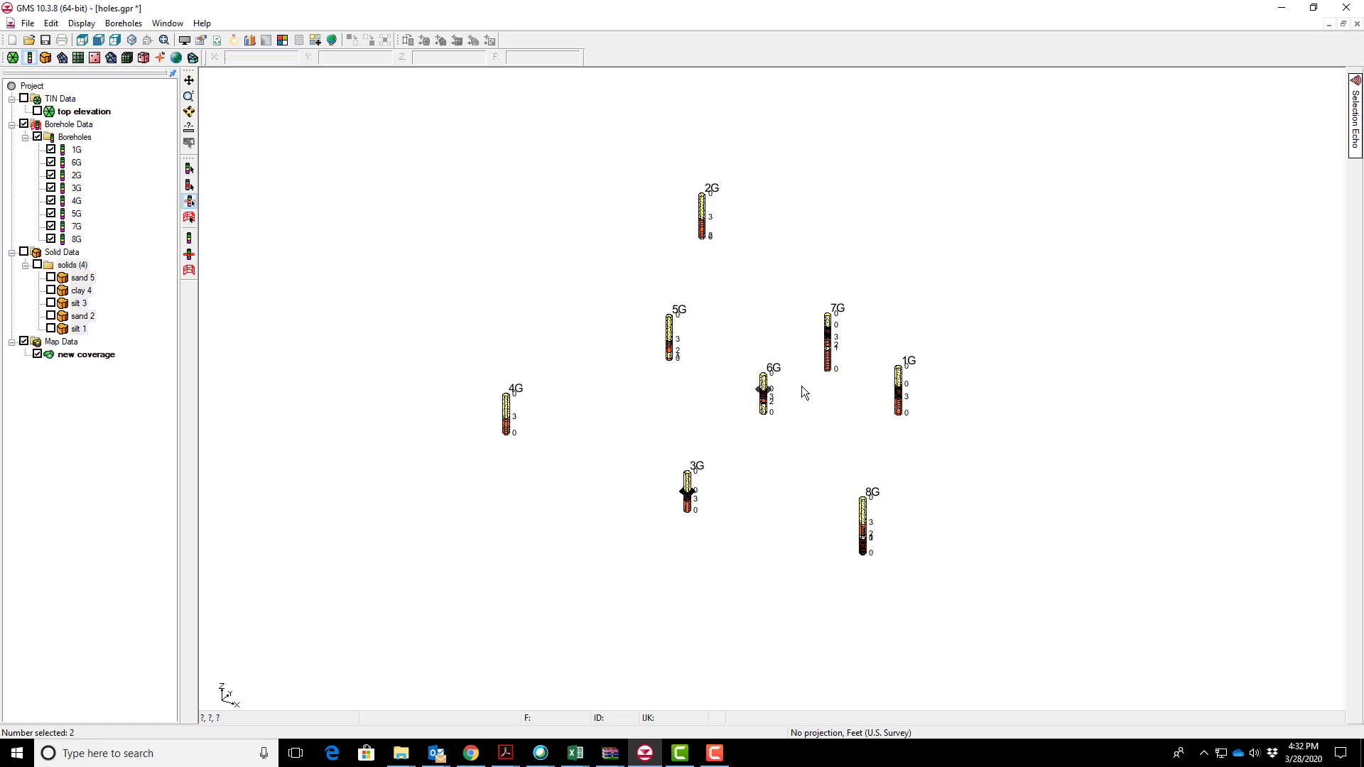
{"action": "left_click", "coordinate": [827, 326], "text": "shift"}
{"action": "left_click", "coordinate": [899, 386], "text": "shift"}
{"action": "right_click", "coordinate": [899, 385]}
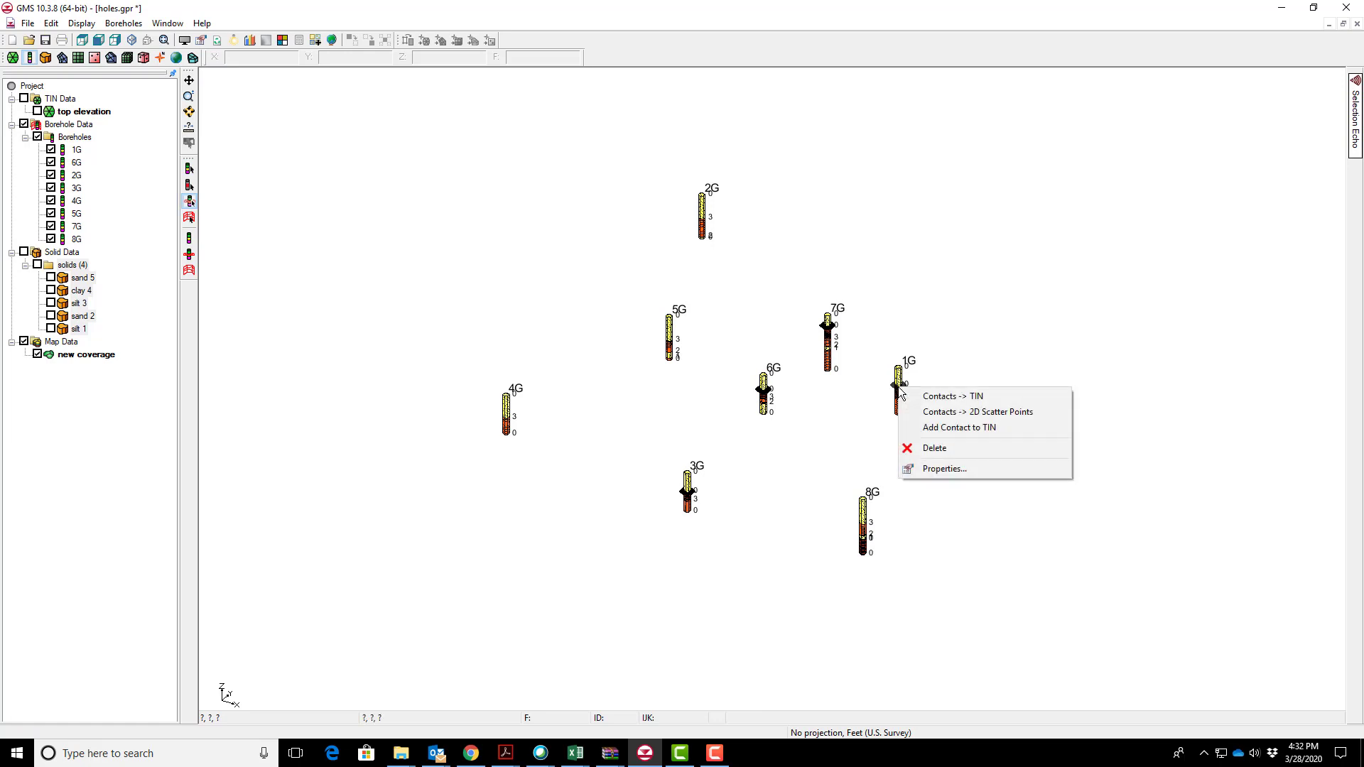
{"action": "left_click", "coordinate": [200, 44]}
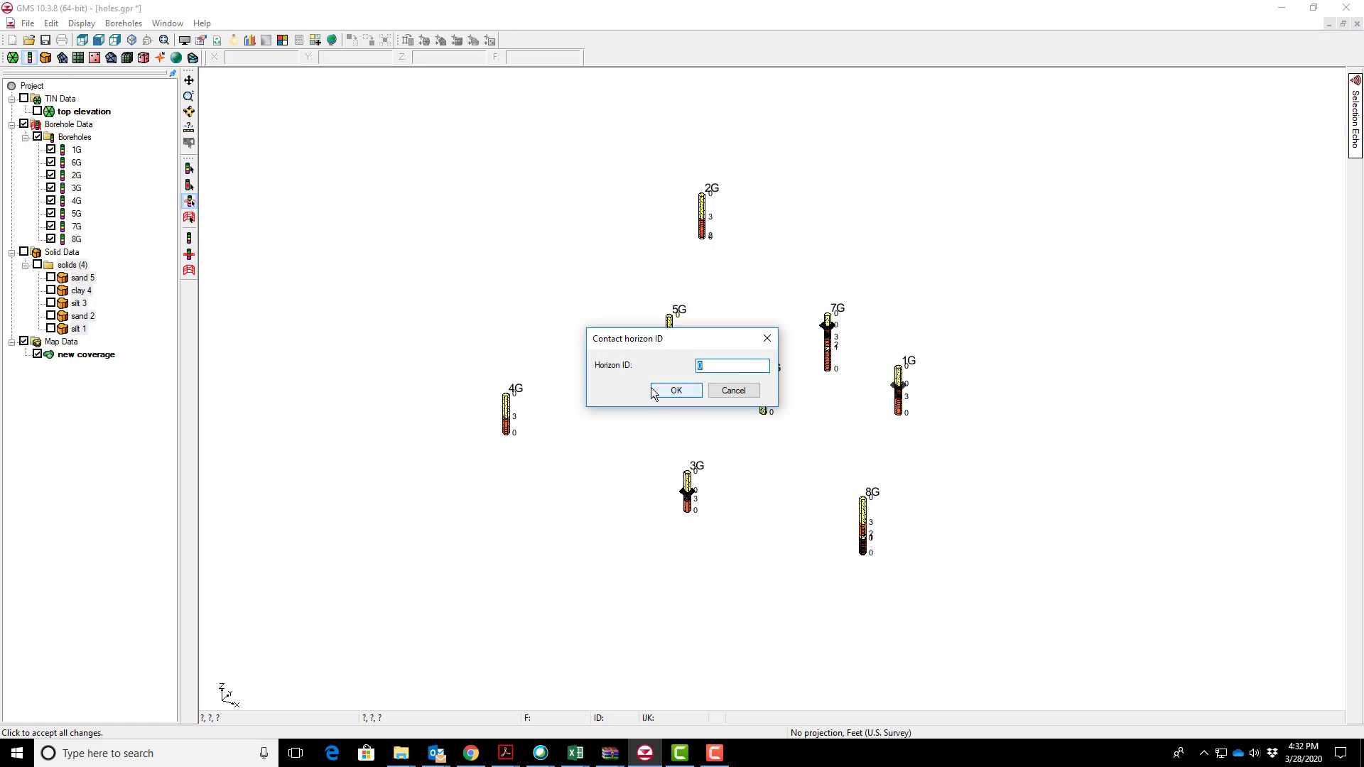
{"action": "type", "text": "5"}
{"action": "key", "text": "BackSpace"}
{"action": "type", "text": "4"}
{"action": "left_click", "coordinate": [675, 390]}
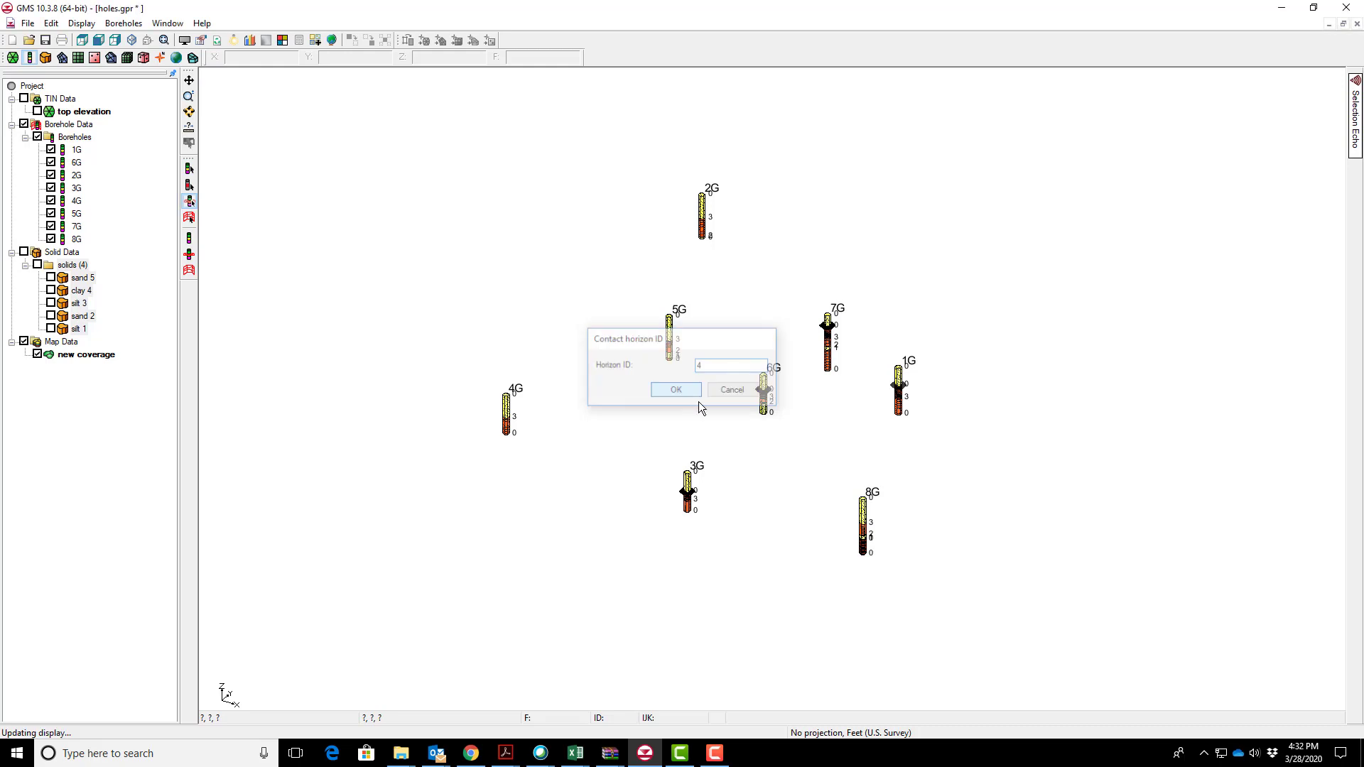
Assign horizon ID 5 to the topmost contact of all eight boreholes.
{"action": "left_click", "coordinate": [861, 499]}
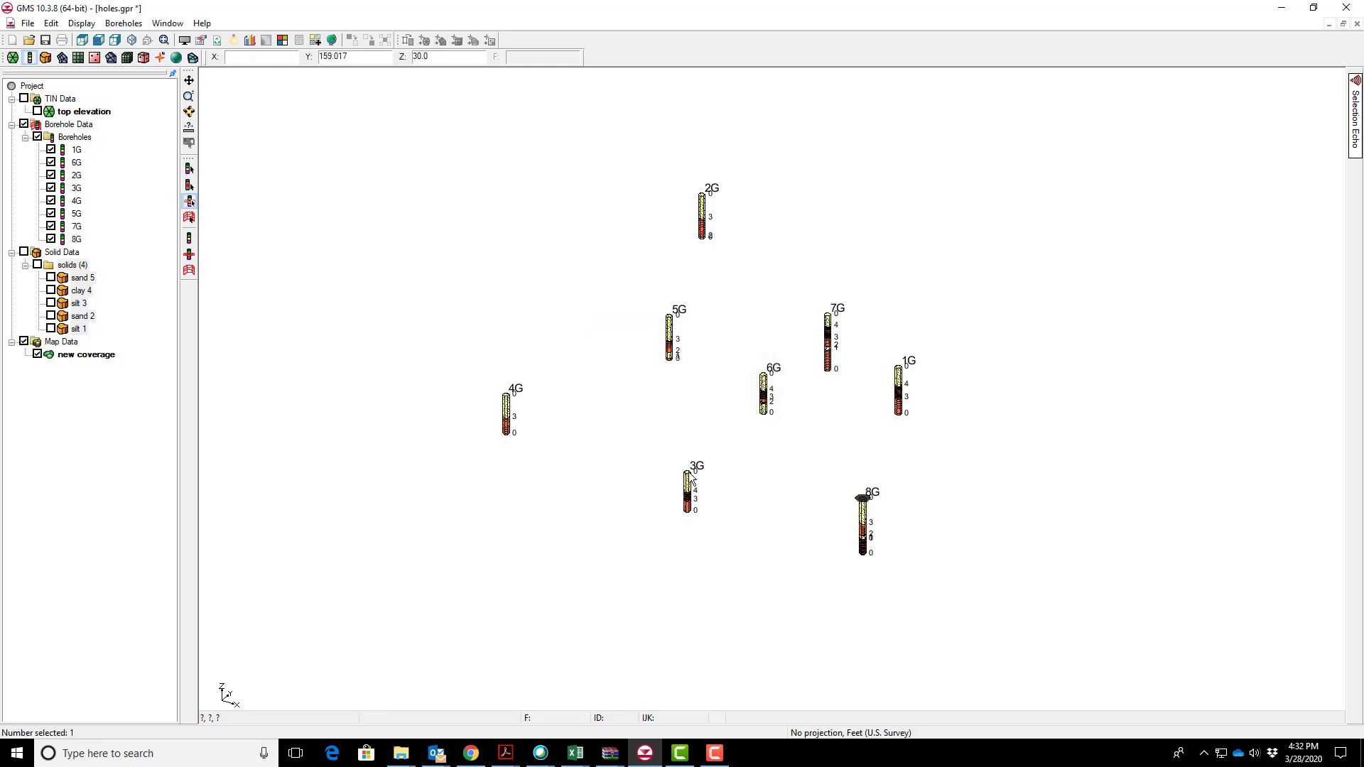
{"action": "left_click", "coordinate": [687, 472], "text": "shift"}
{"action": "left_click", "coordinate": [509, 396], "text": "shift"}
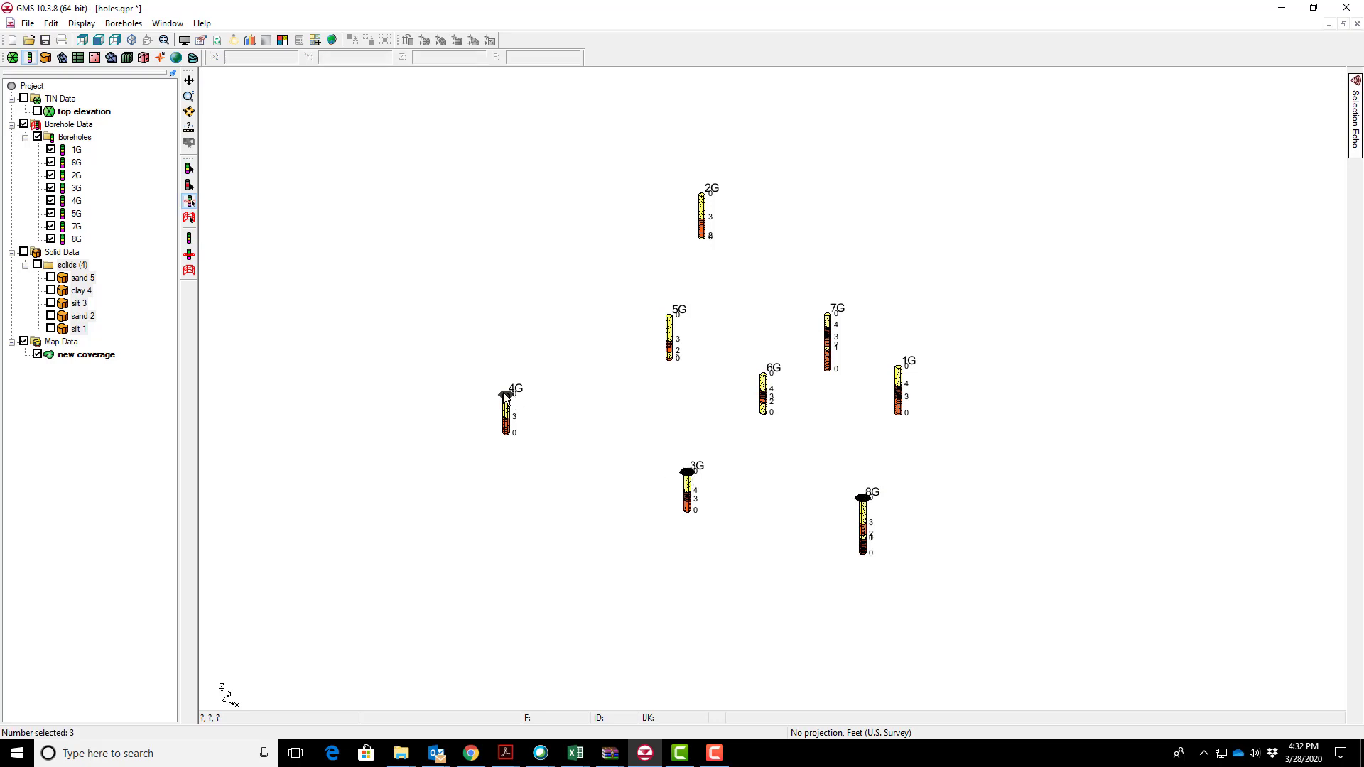
{"action": "left_click", "coordinate": [669, 317], "text": "shift"}
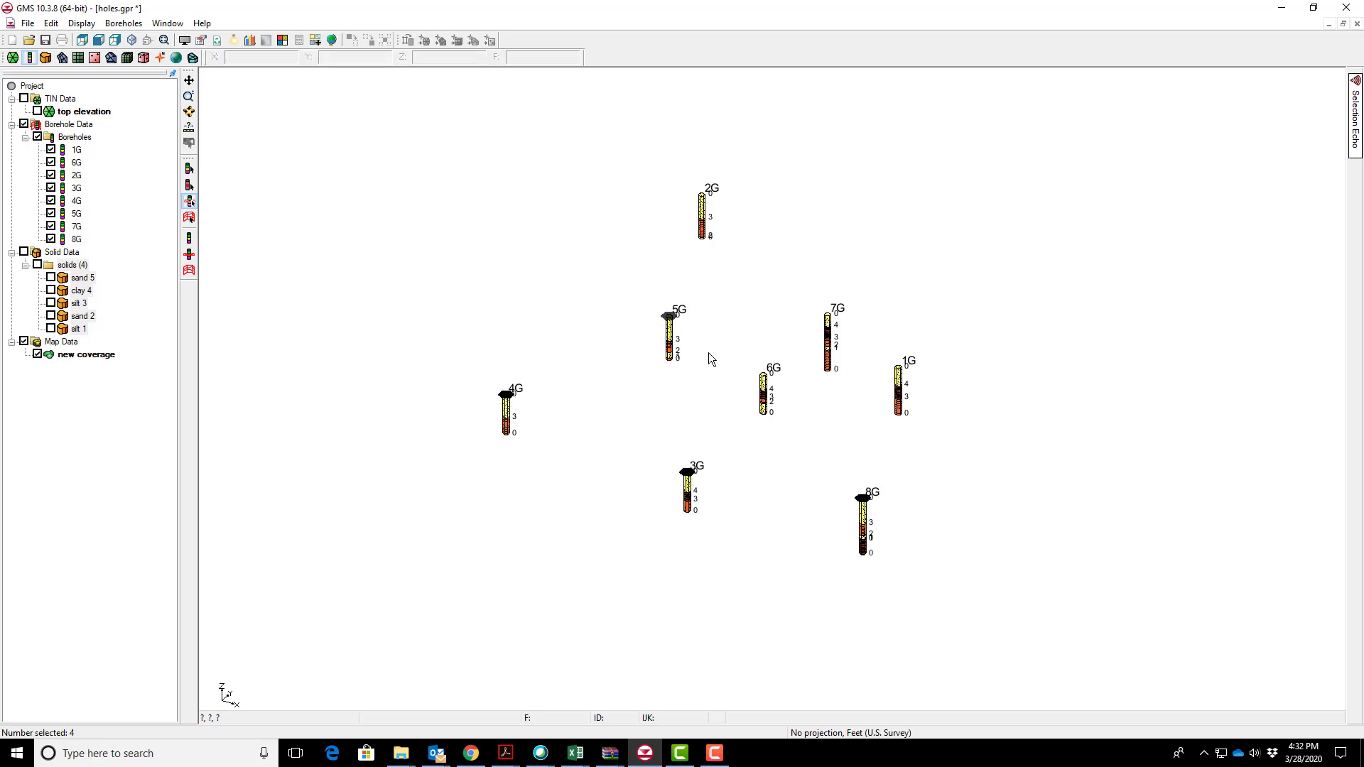
{"action": "left_click", "coordinate": [763, 374], "text": "shift"}
{"action": "left_click", "coordinate": [898, 368], "text": "shift"}
{"action": "left_click", "coordinate": [828, 317], "text": "shift"}
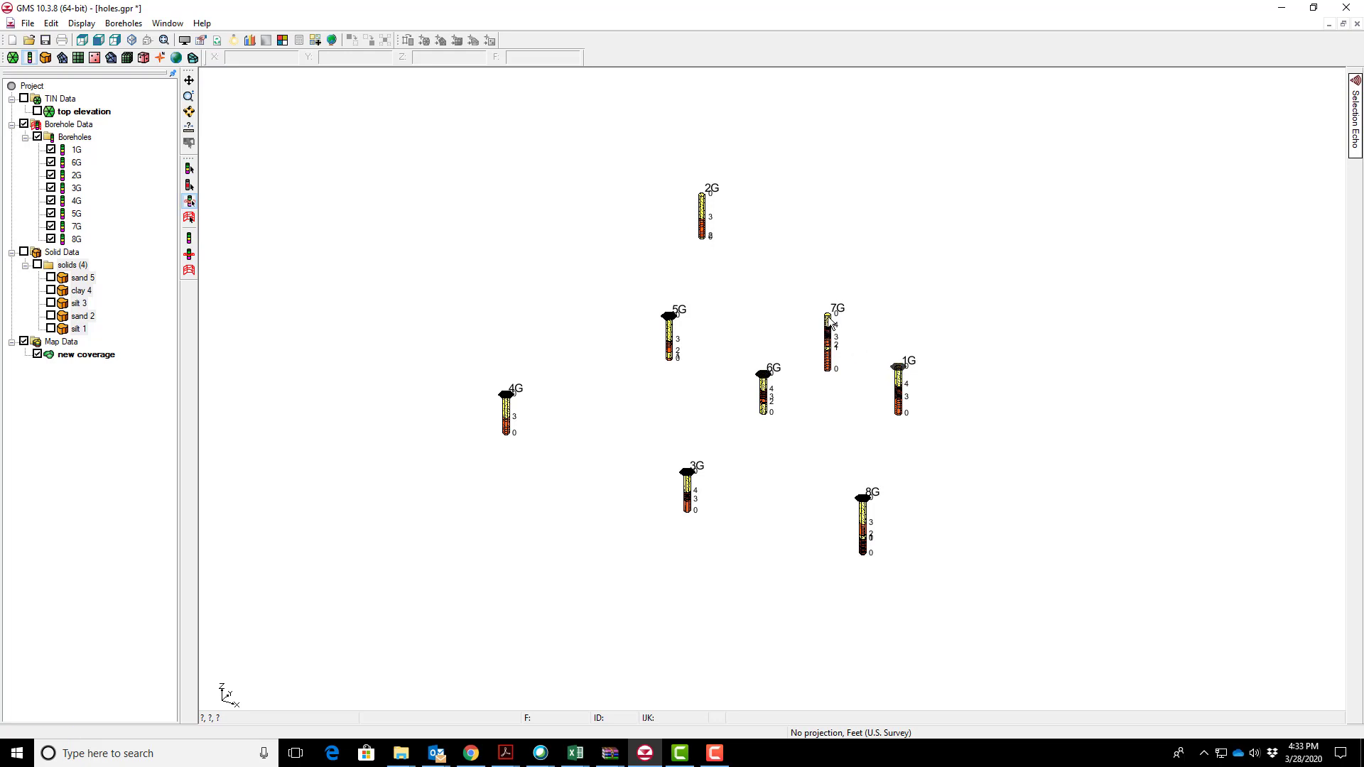
{"action": "left_click", "coordinate": [704, 196], "text": "shift"}
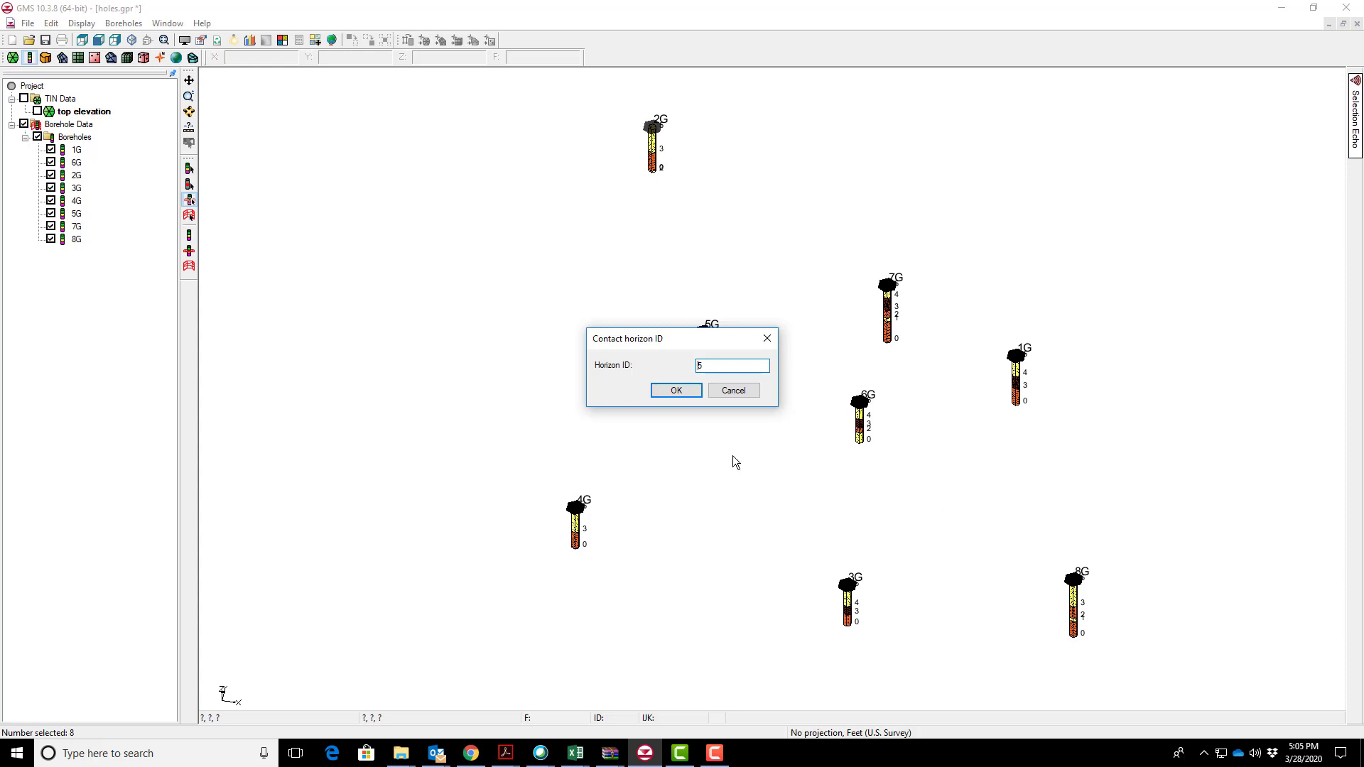
{"action": "left_click", "coordinate": [677, 395]}
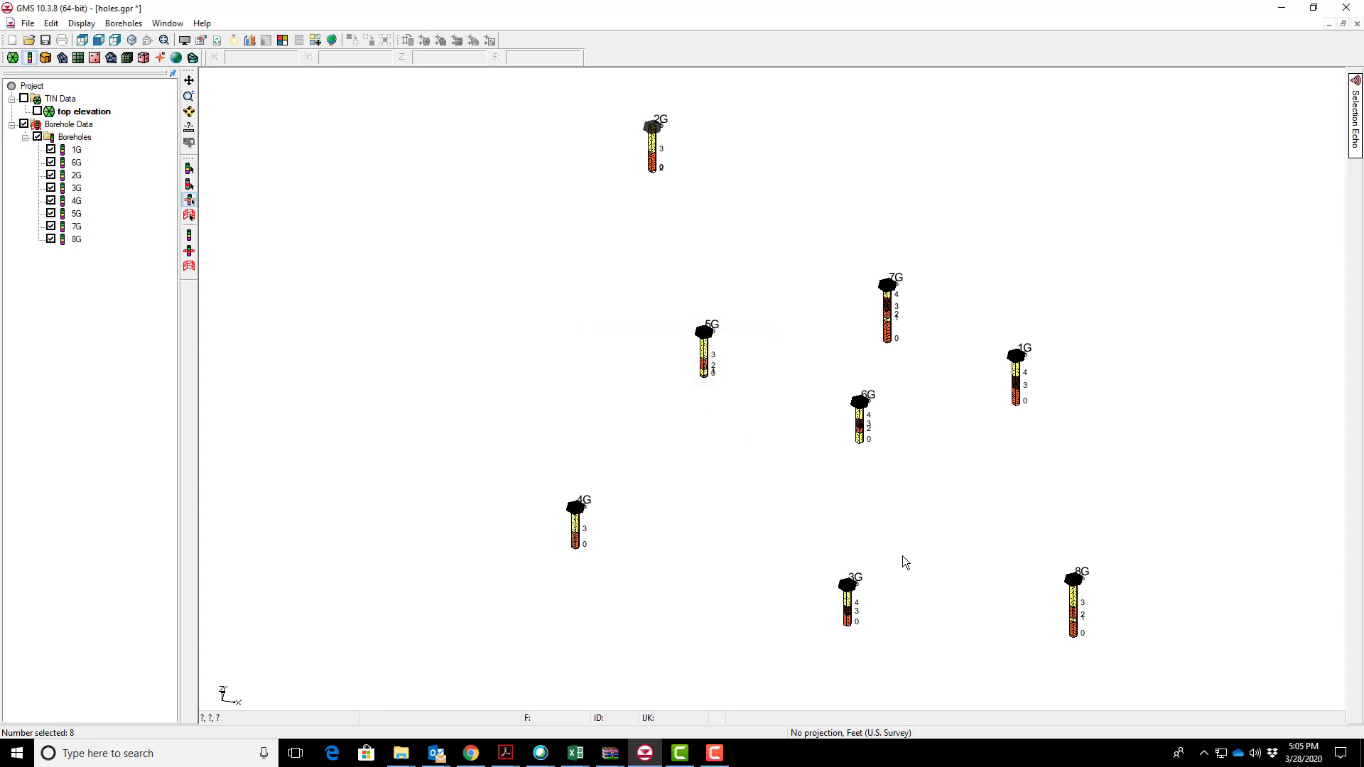
{"action": "left_click", "coordinate": [913, 624]}
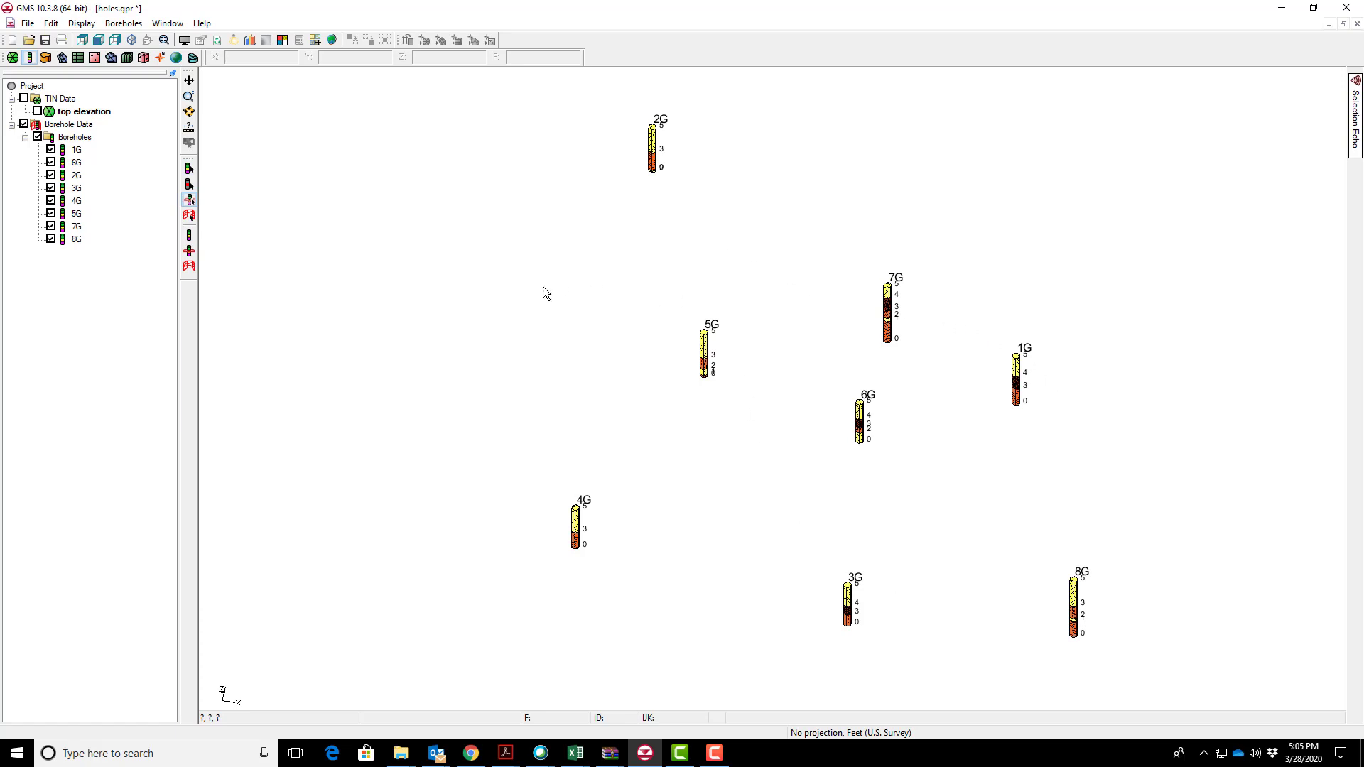
Review the contact elevations, materials and horizon IDs of borehole 1G in the Borehole Editor.
{"action": "left_click", "coordinate": [124, 23]}
{"action": "left_click", "coordinate": [149, 54]}
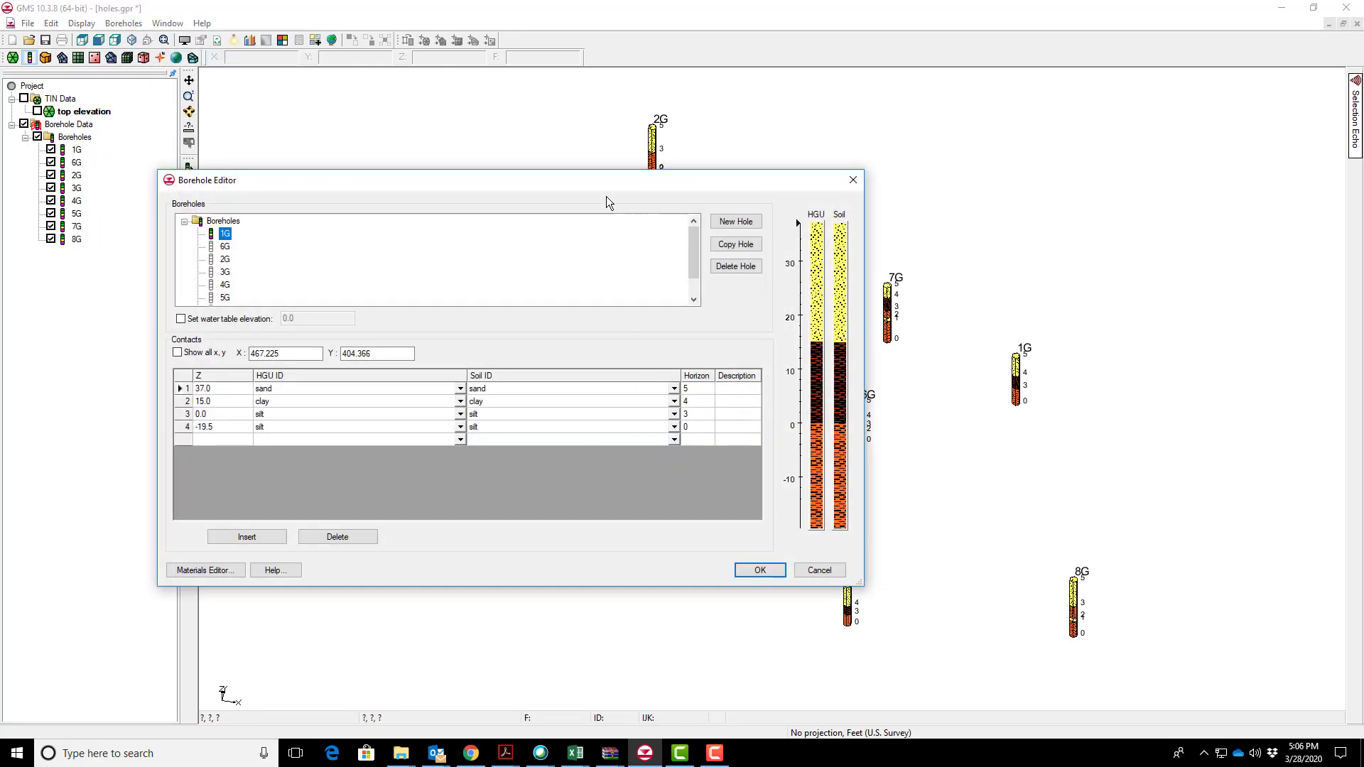
{"action": "left_click_drag", "start_coordinate": [623, 186], "coordinate": [924, 158]}
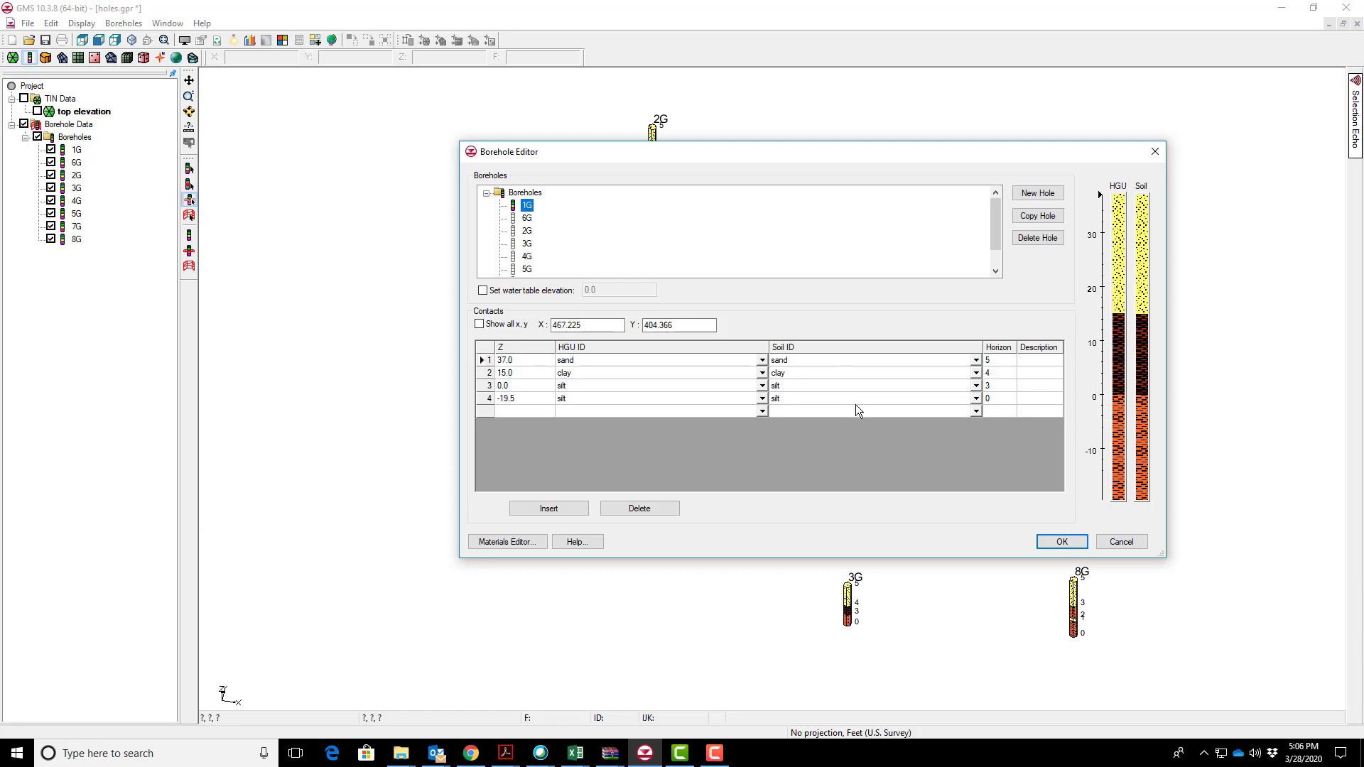
{"action": "left_click", "coordinate": [1064, 543]}
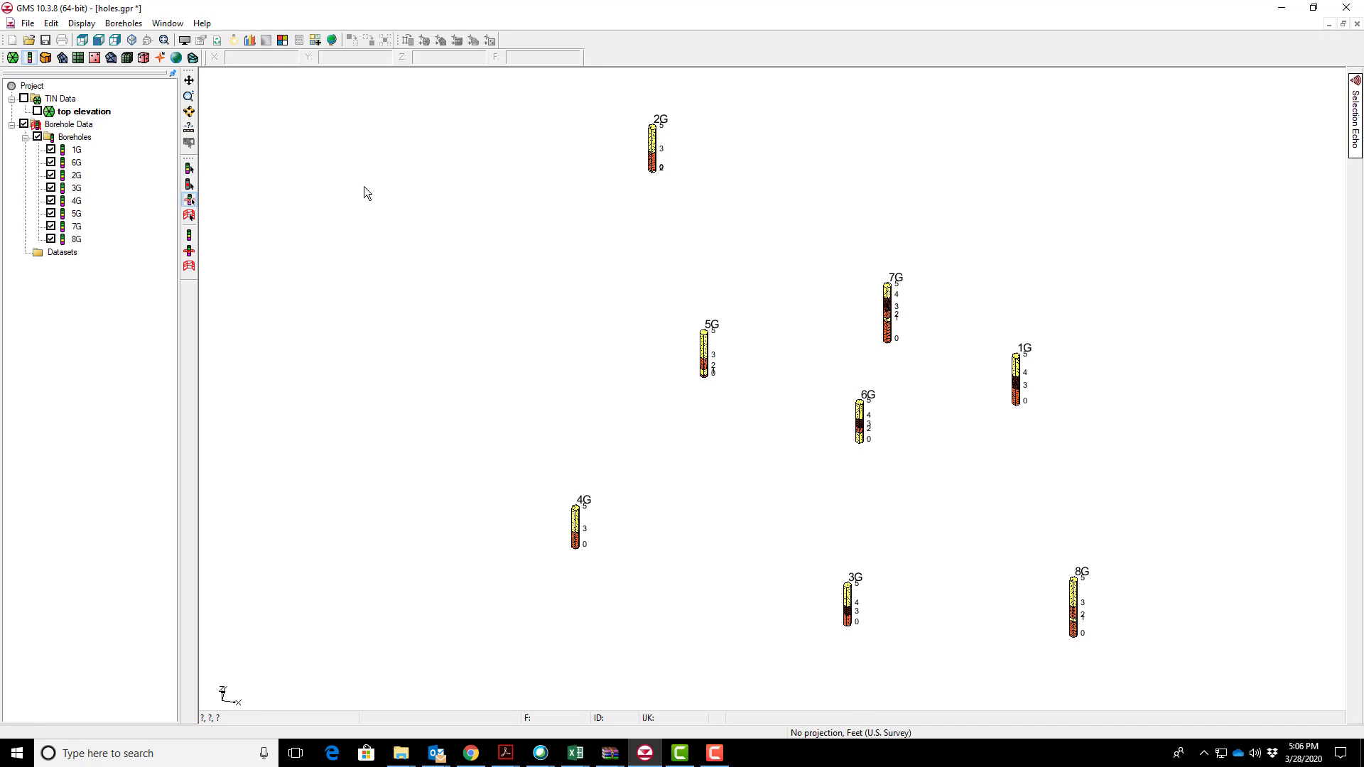
Build solids from the borehole horizons using the top elevation TIN, a constant bottom elevation of -40 ft and inverse distance weighted interpolation.
{"action": "left_click", "coordinate": [122, 24]}
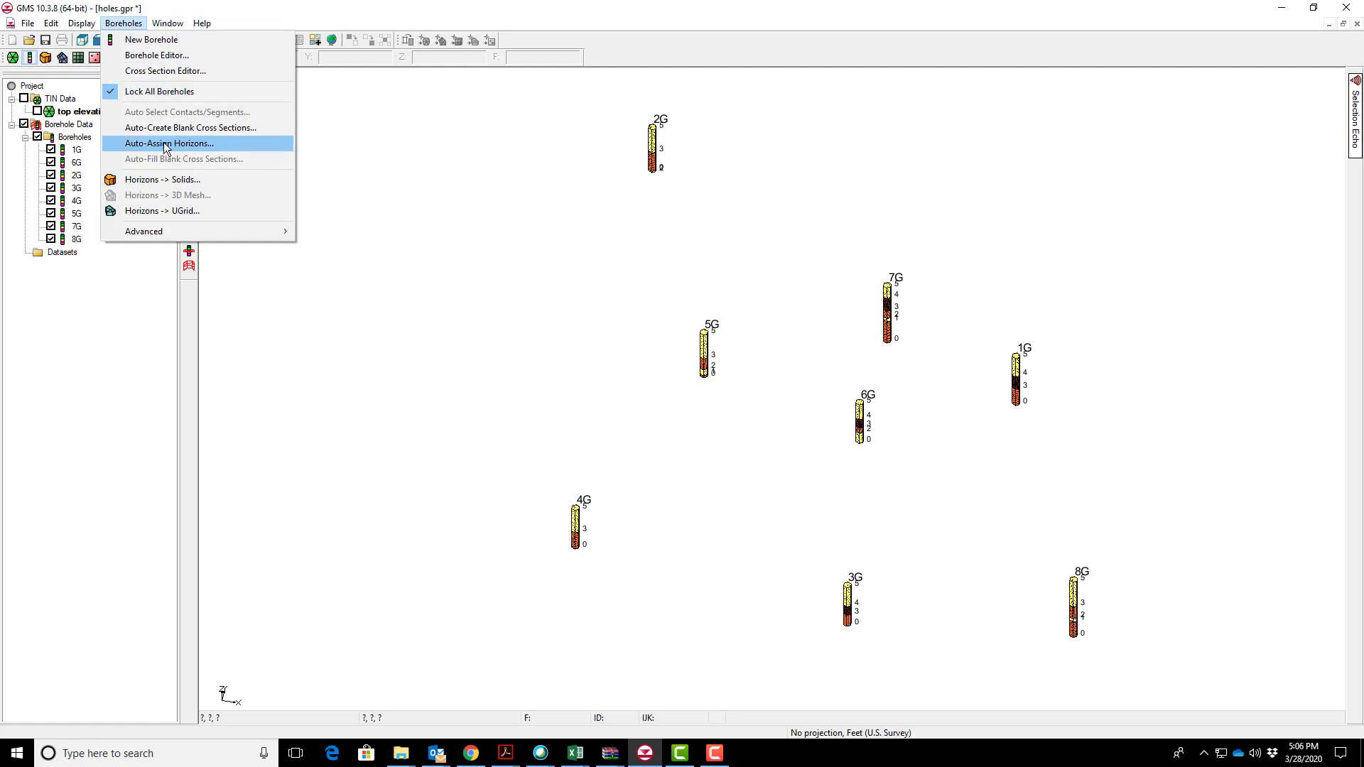
{"action": "left_click", "coordinate": [149, 181]}
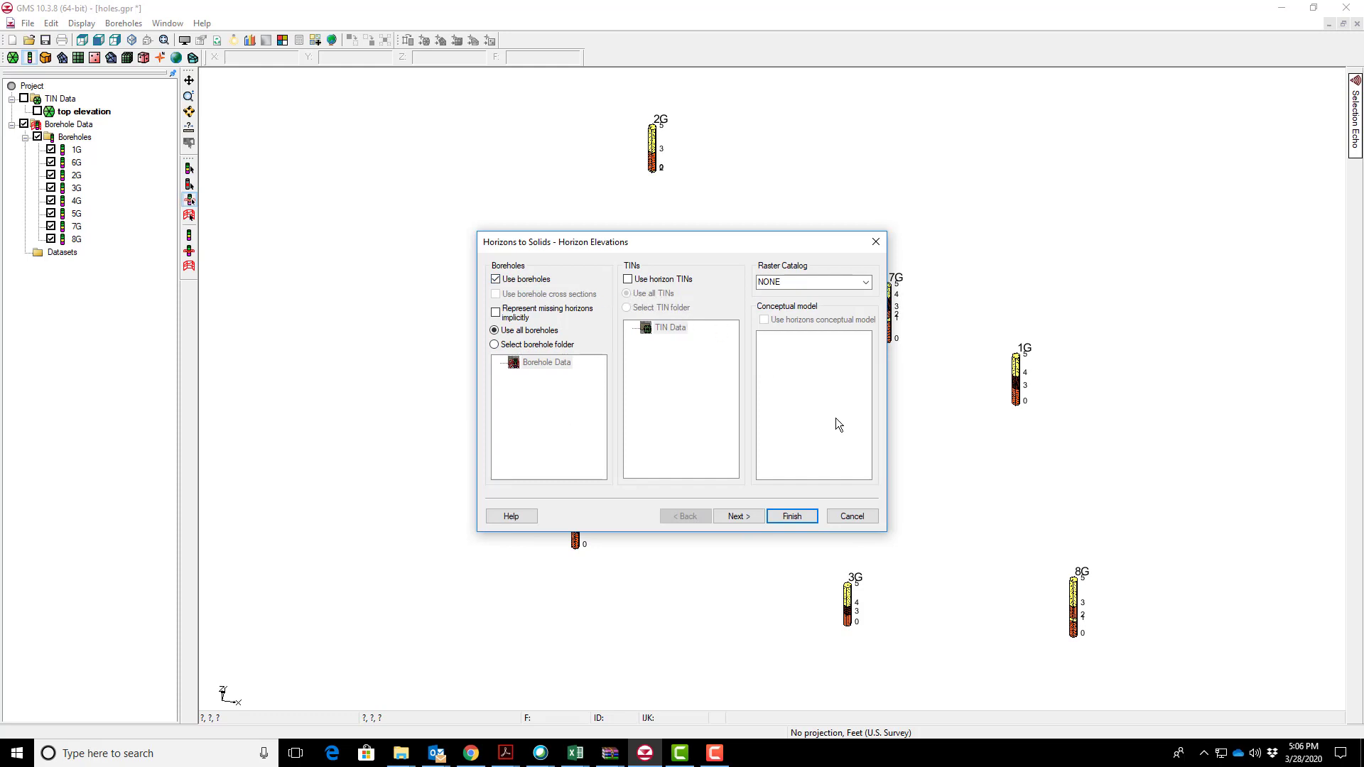
{"action": "left_click", "coordinate": [739, 515]}
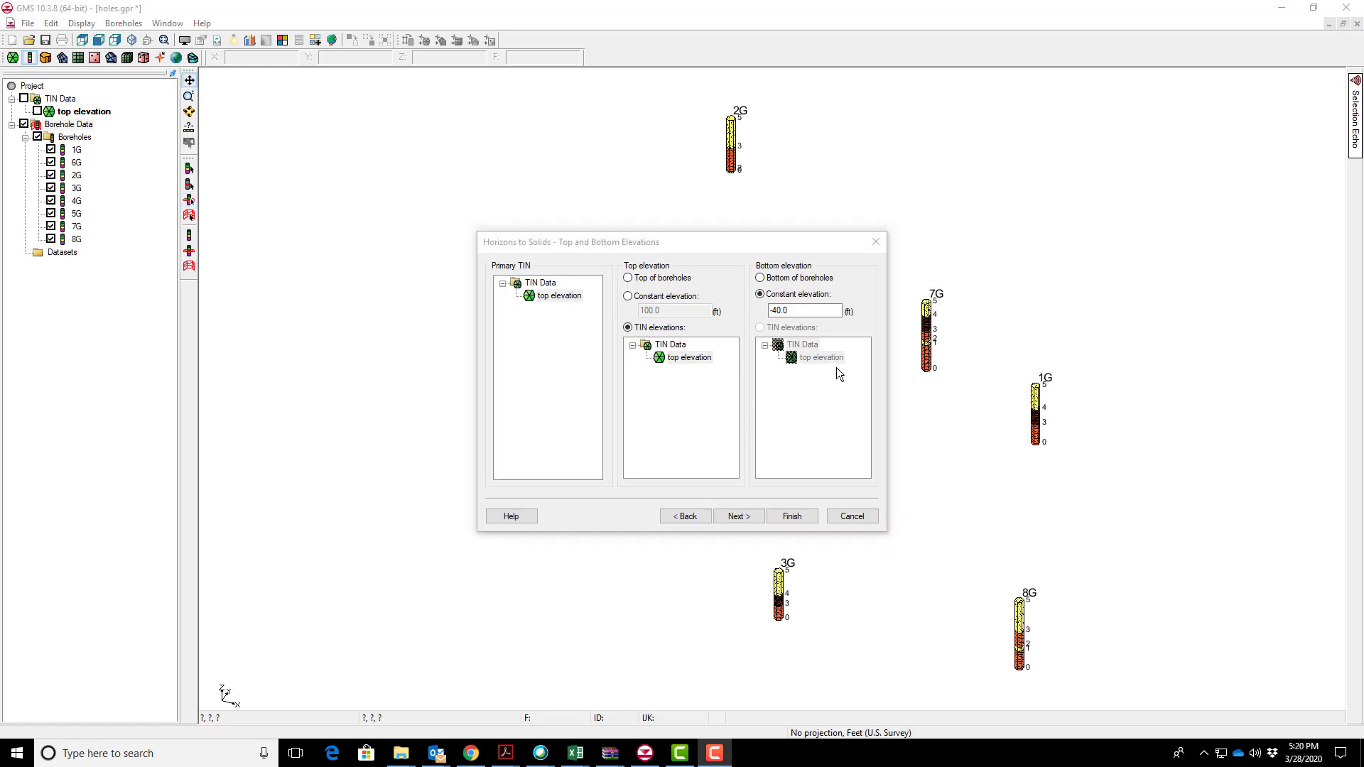
{"action": "left_click", "coordinate": [837, 364]}
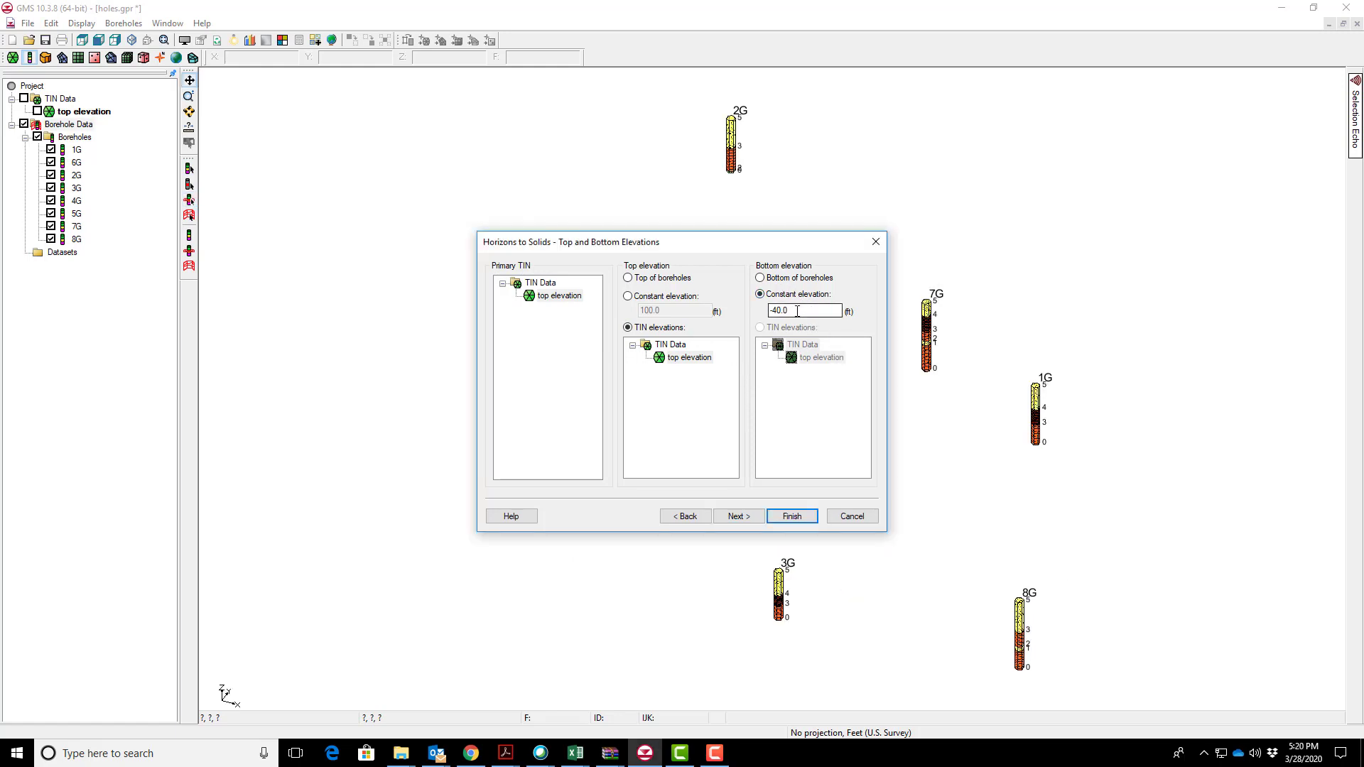
{"action": "left_click", "coordinate": [738, 516]}
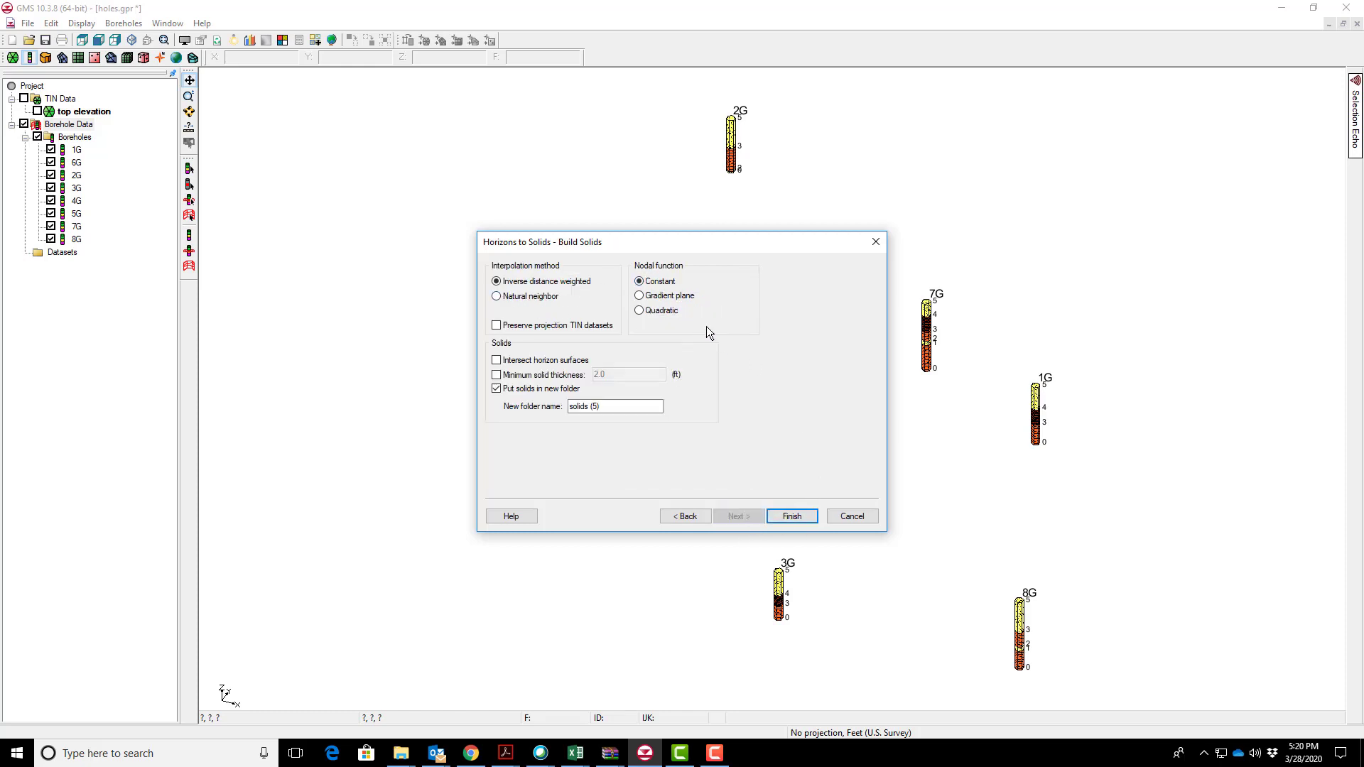
{"action": "left_click", "coordinate": [792, 517]}
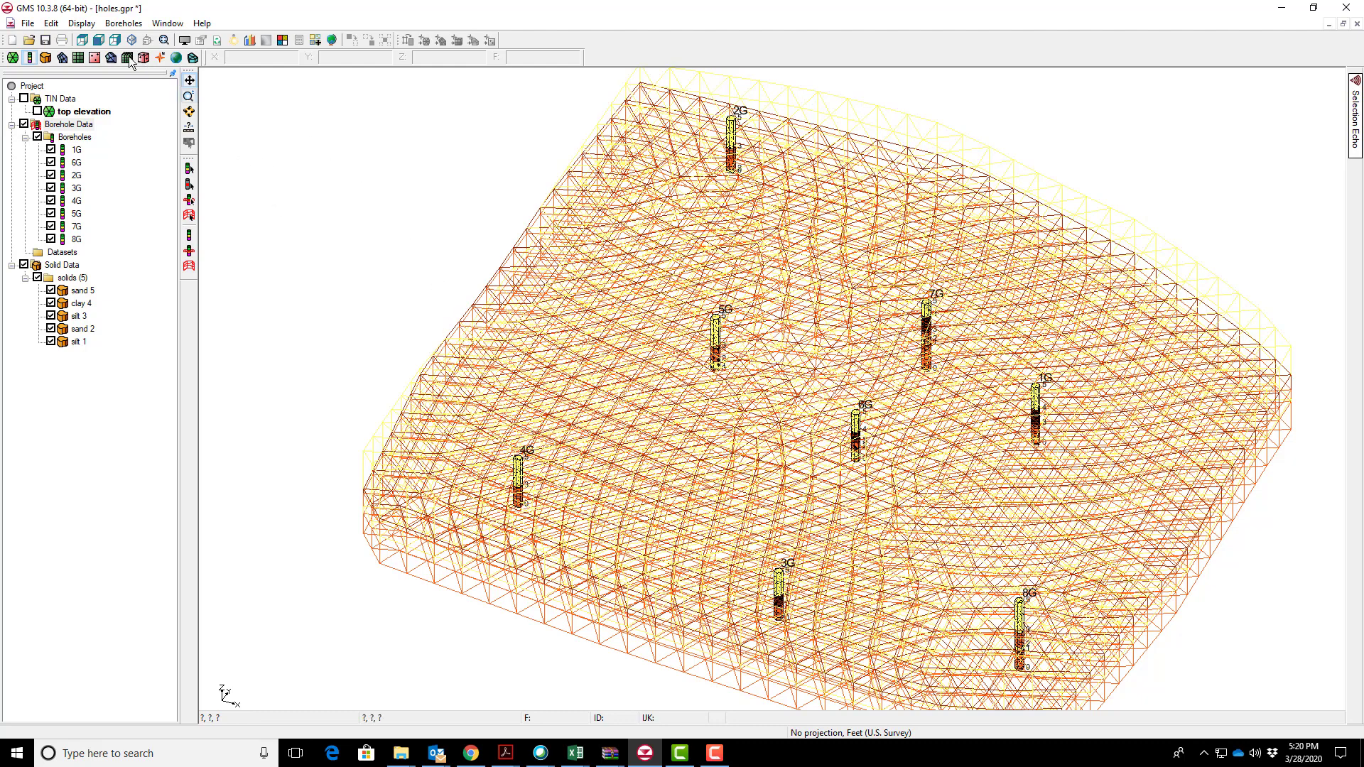
Turn on solid faces in the display options for the solid data.
{"action": "left_click", "coordinate": [82, 23]}
{"action": "left_click", "coordinate": [93, 41]}
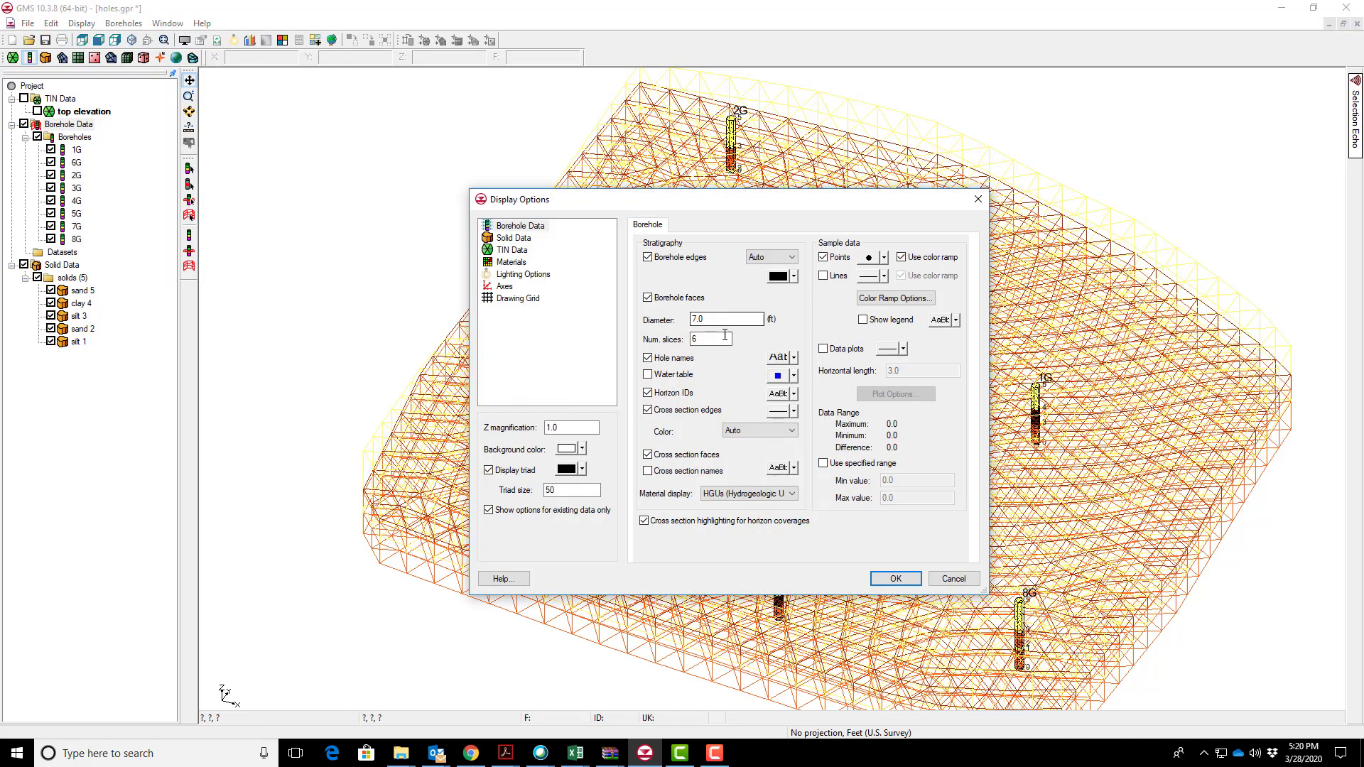
{"action": "left_click", "coordinate": [515, 239]}
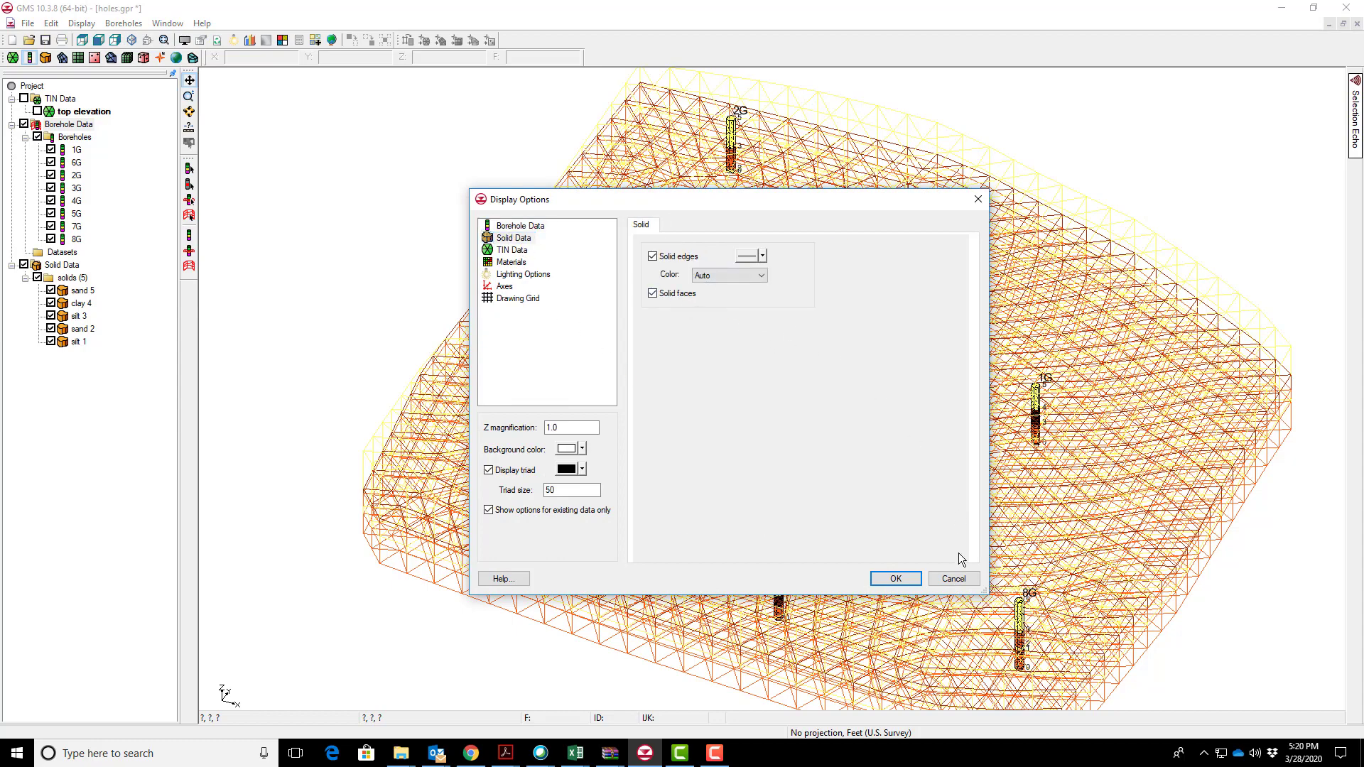
{"action": "left_click", "coordinate": [895, 579]}
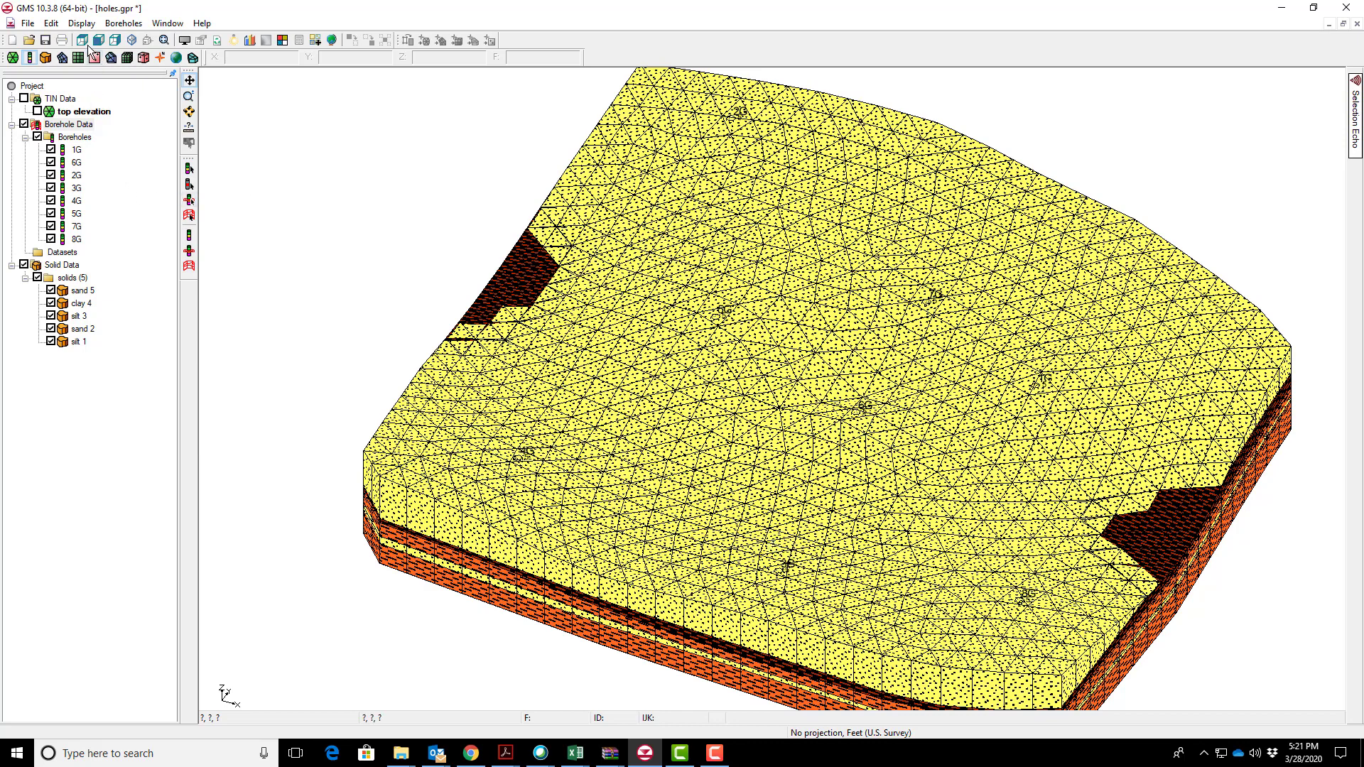
Inspect the layers by hiding the solids from sand 5 down to silt 1 one at a time and showing all five again.
{"action": "left_click", "coordinate": [79, 291]}
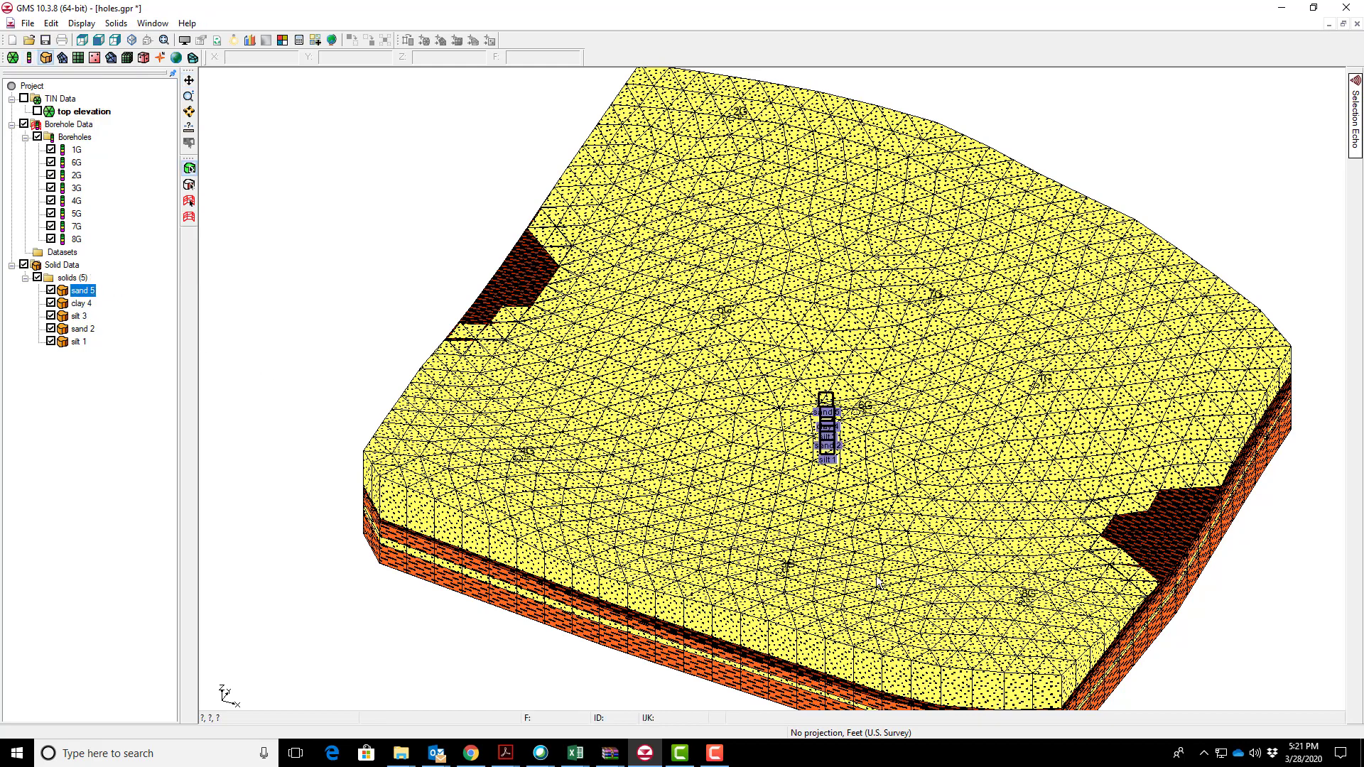
{"action": "left_click", "coordinate": [51, 291]}
{"action": "left_click", "coordinate": [50, 303]}
{"action": "left_click", "coordinate": [51, 317]}
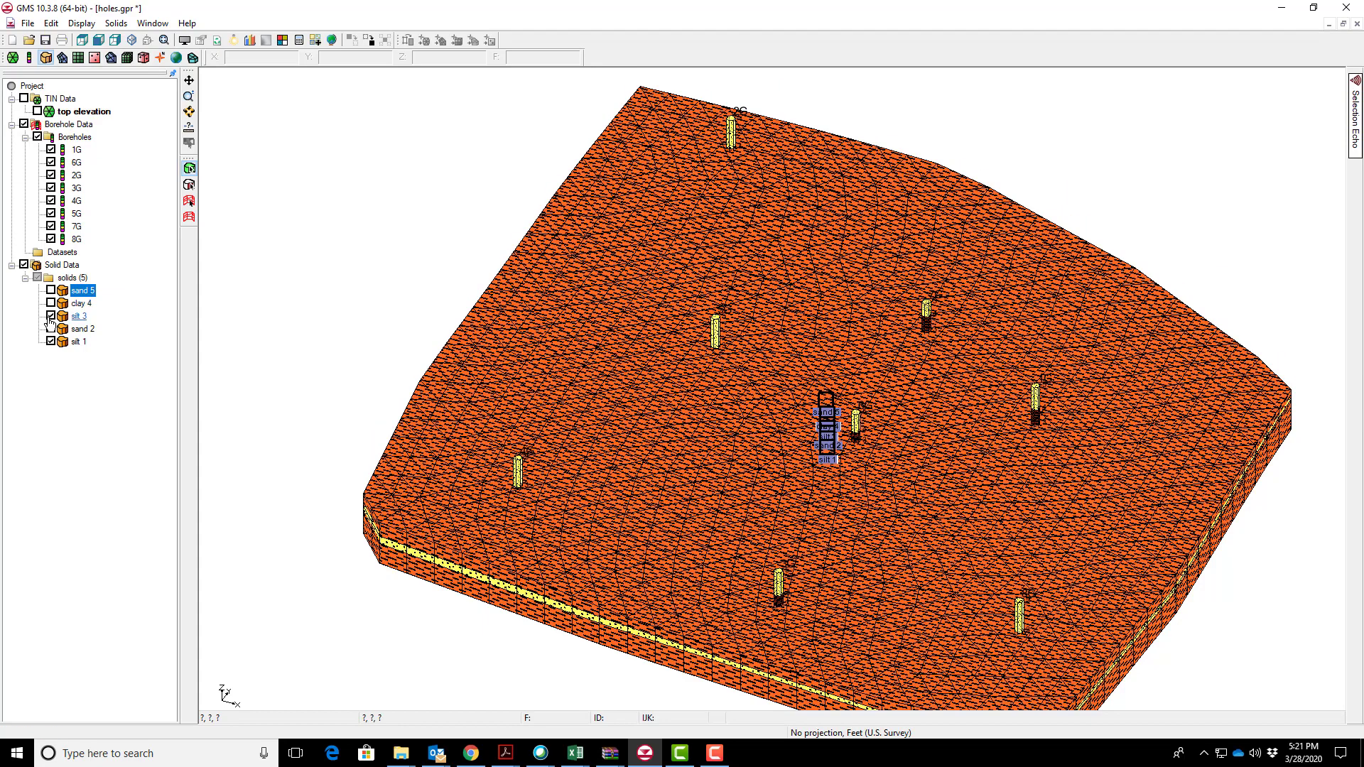
{"action": "left_click", "coordinate": [51, 328]}
{"action": "left_click", "coordinate": [51, 342]}
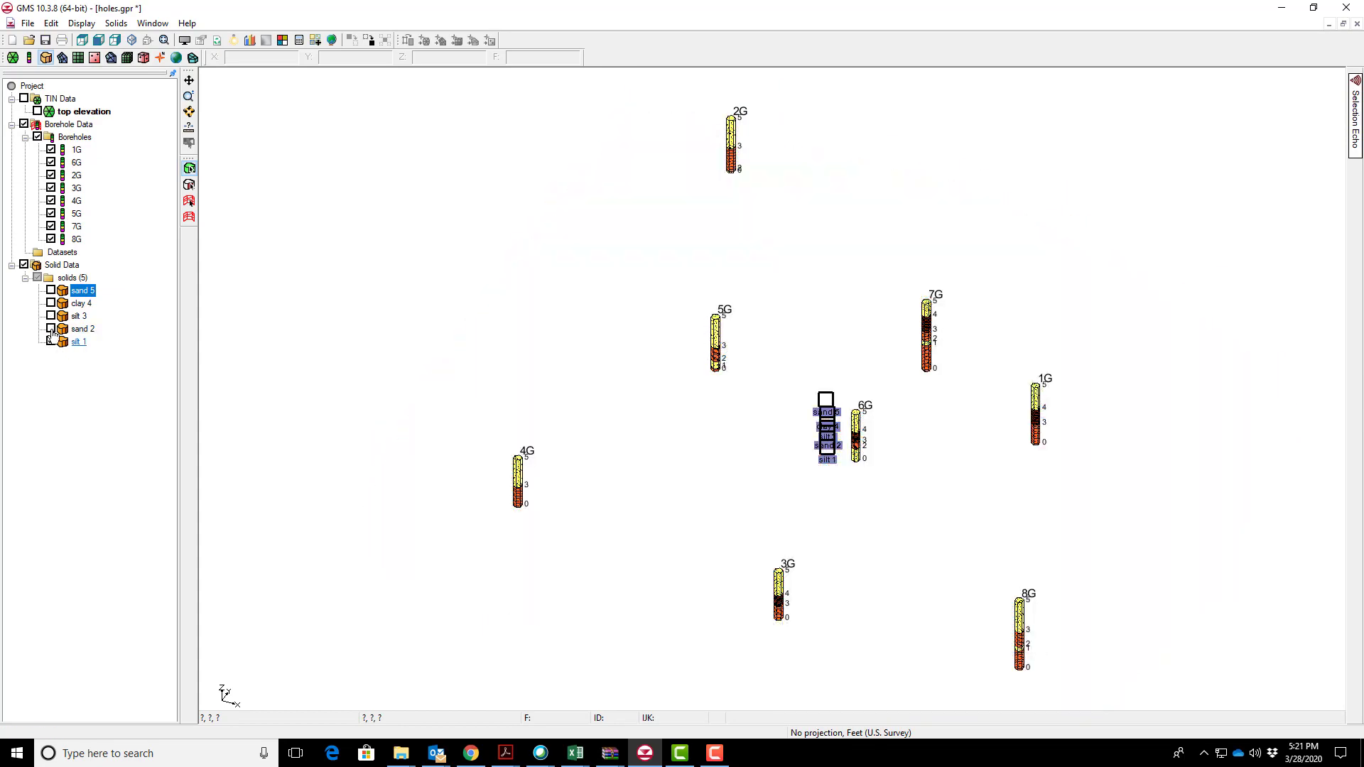
{"action": "left_click", "coordinate": [51, 329]}
{"action": "left_click", "coordinate": [51, 342]}
{"action": "left_click", "coordinate": [51, 316]}
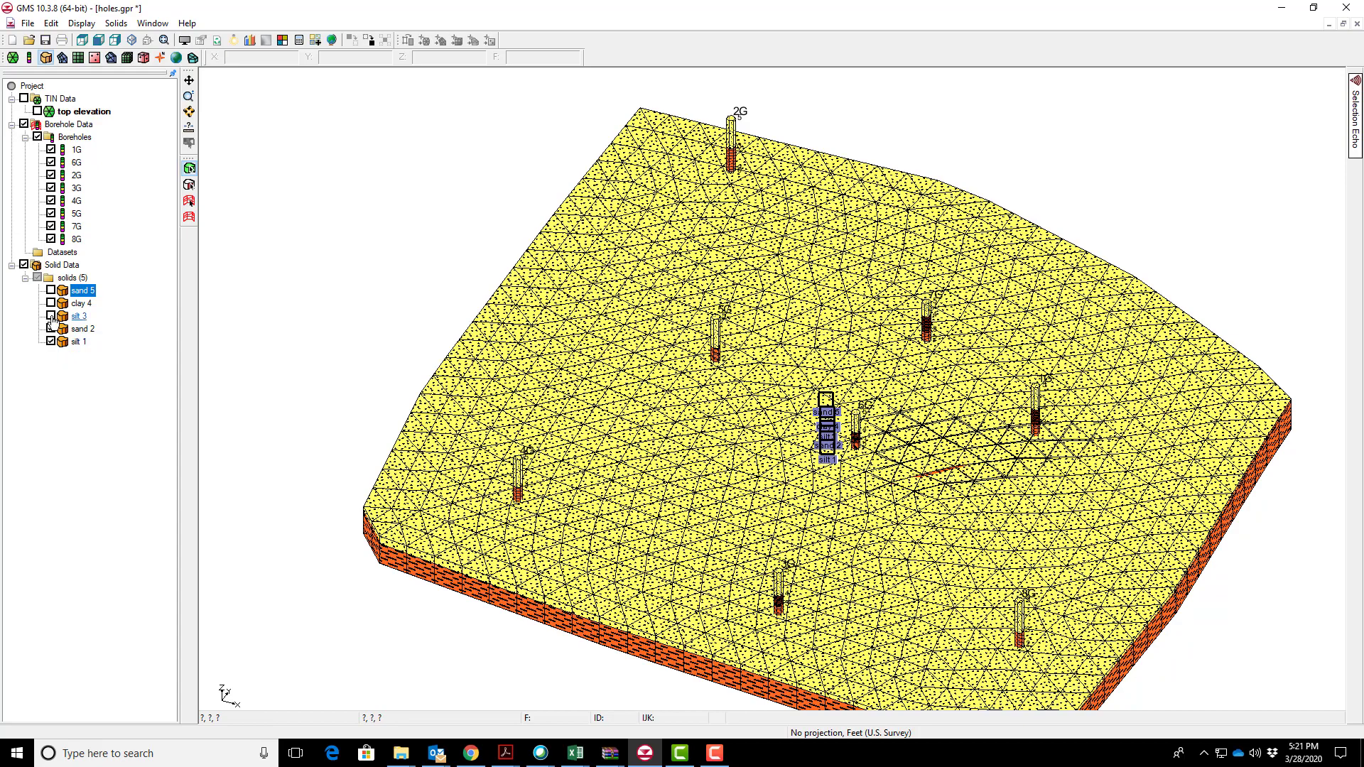
{"action": "left_click", "coordinate": [50, 303]}
{"action": "left_click", "coordinate": [51, 291]}
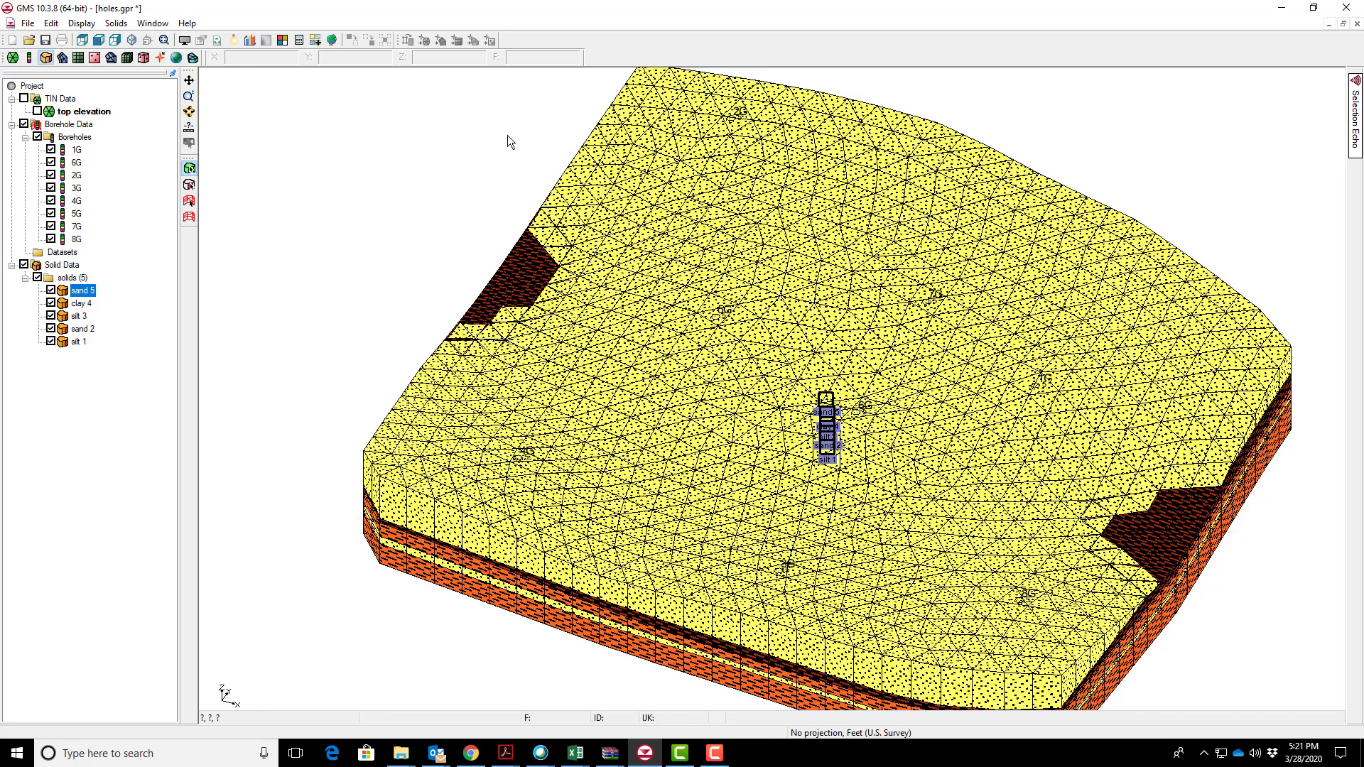
In plan view, cut three north-south cross sections through the solids, near the west side, through the middle and near the east side.
{"action": "left_click", "coordinate": [82, 40]}
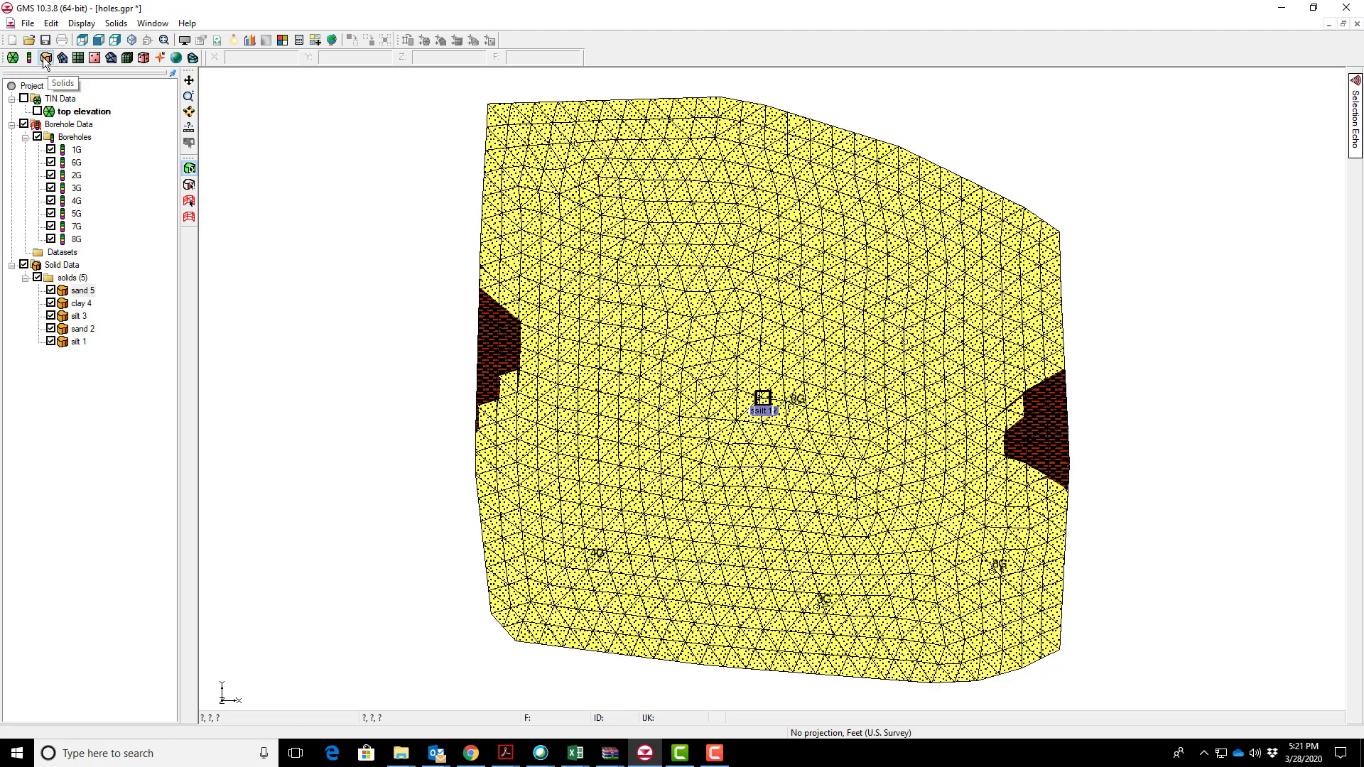
{"action": "left_click", "coordinate": [190, 218]}
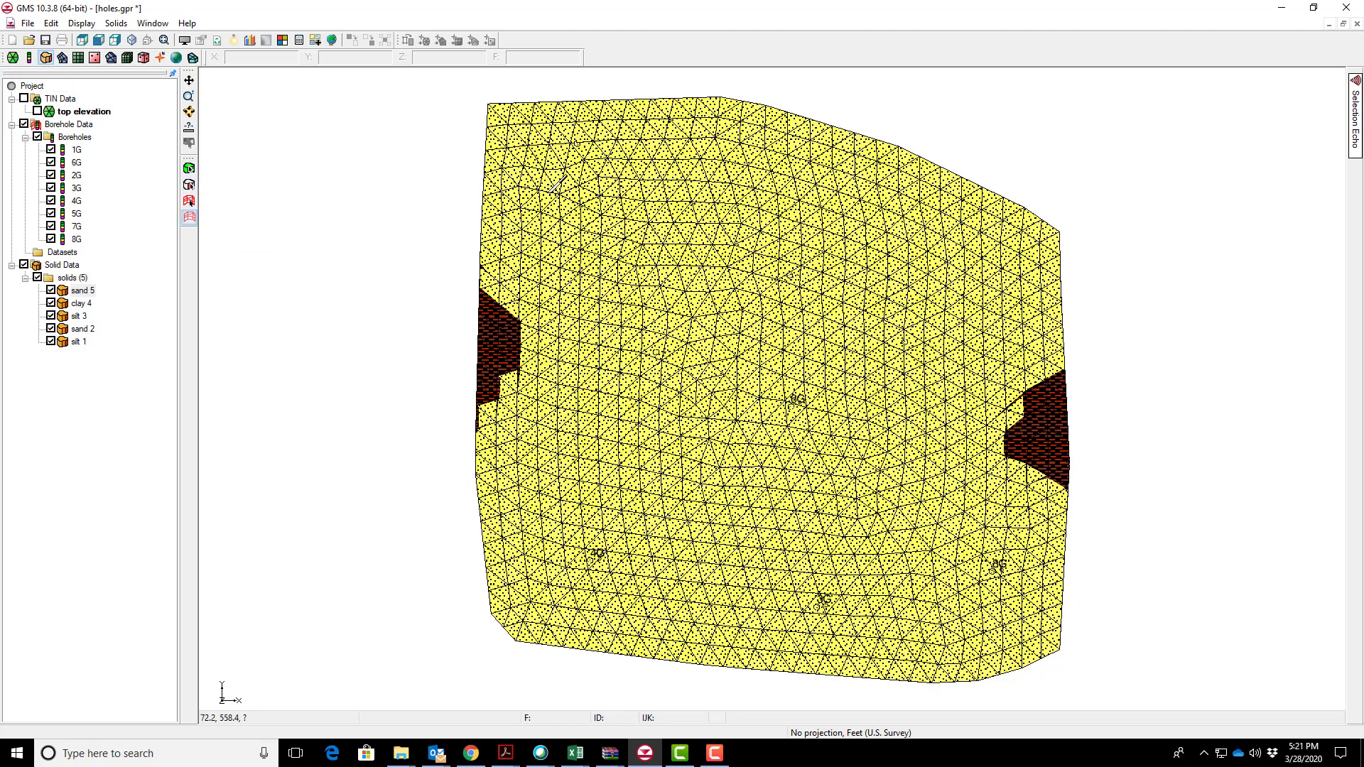
{"action": "left_click", "coordinate": [577, 109]}
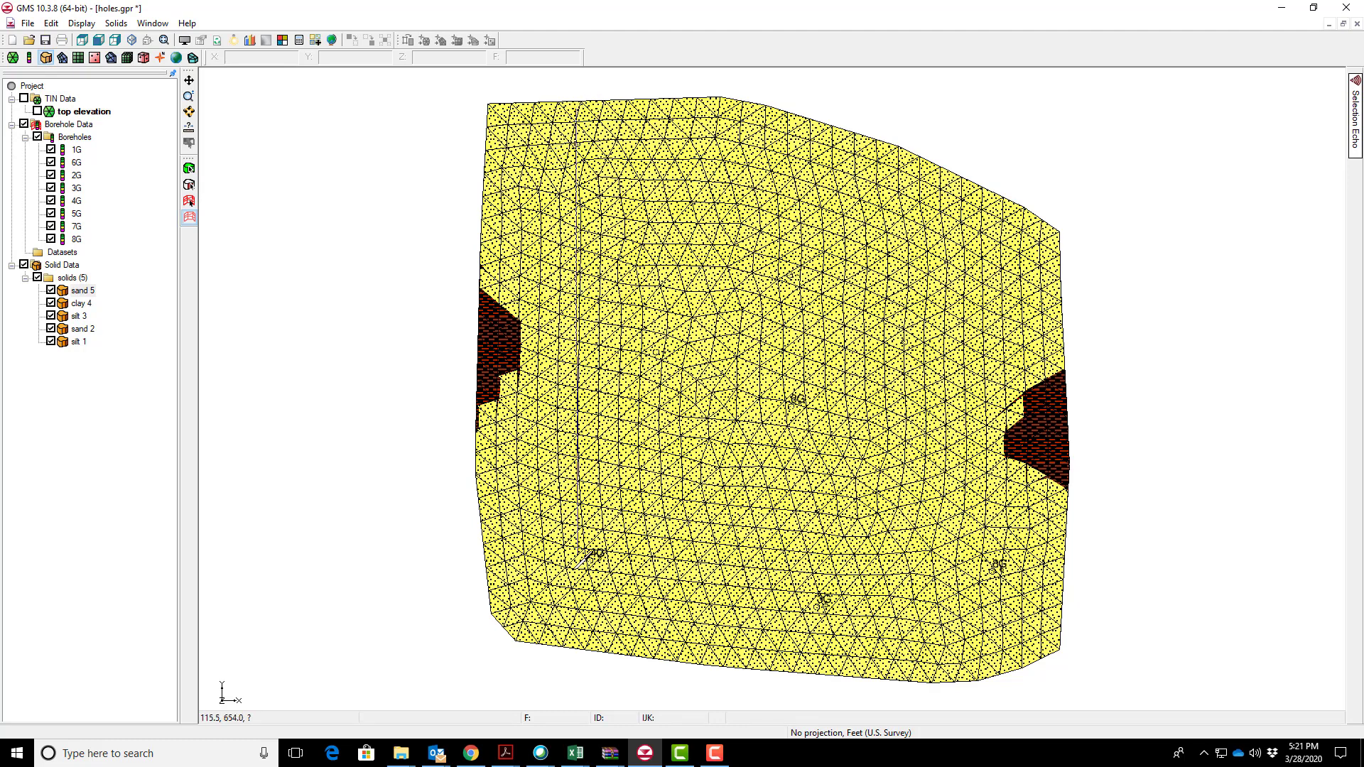
{"action": "double_click", "coordinate": [572, 622]}
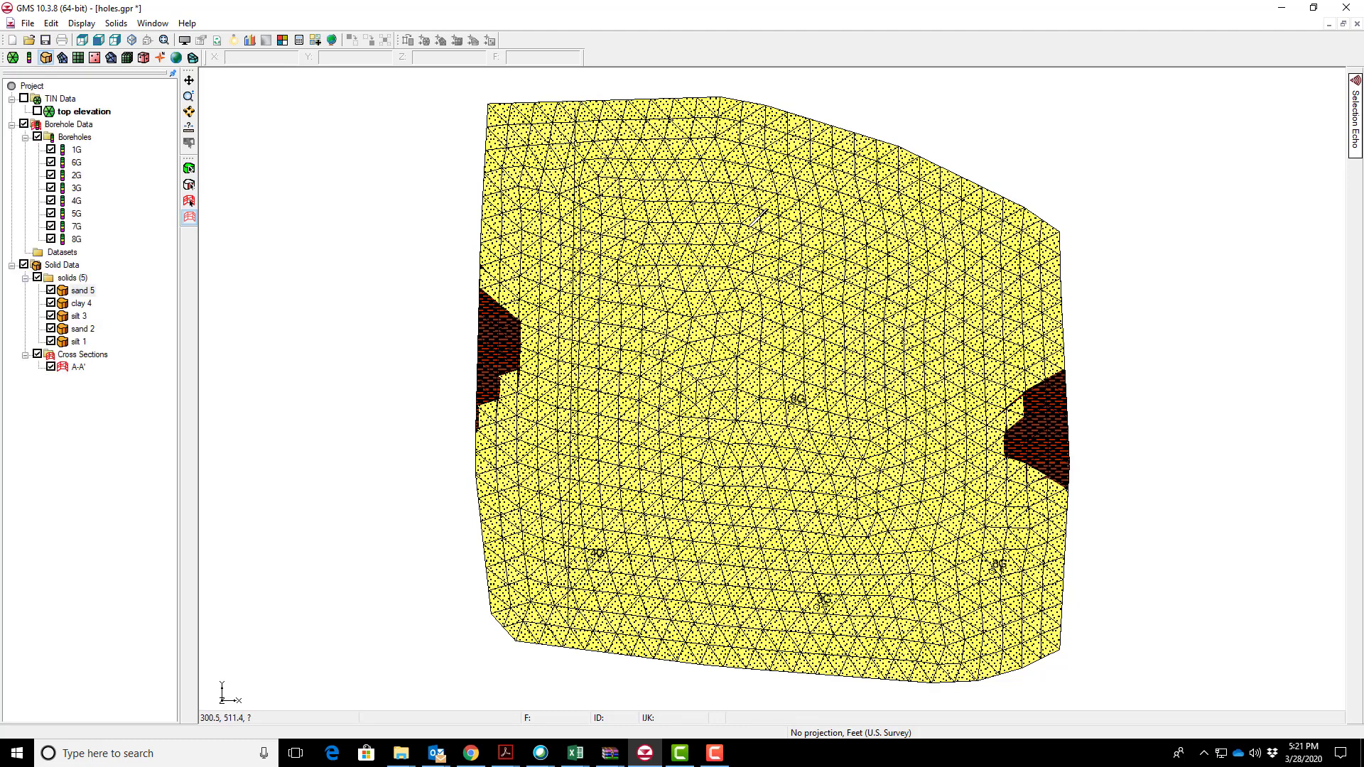
{"action": "left_click", "coordinate": [764, 128]}
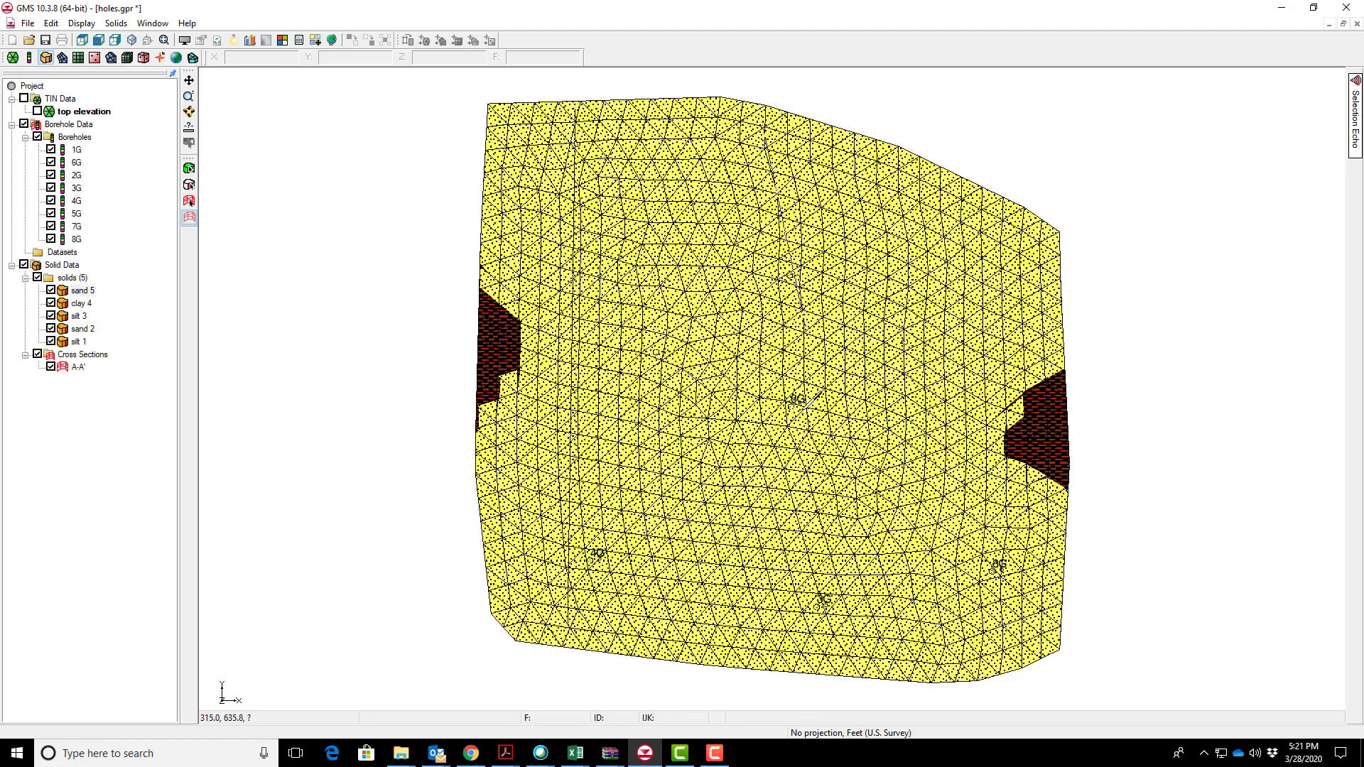
{"action": "left_click", "coordinate": [760, 640]}
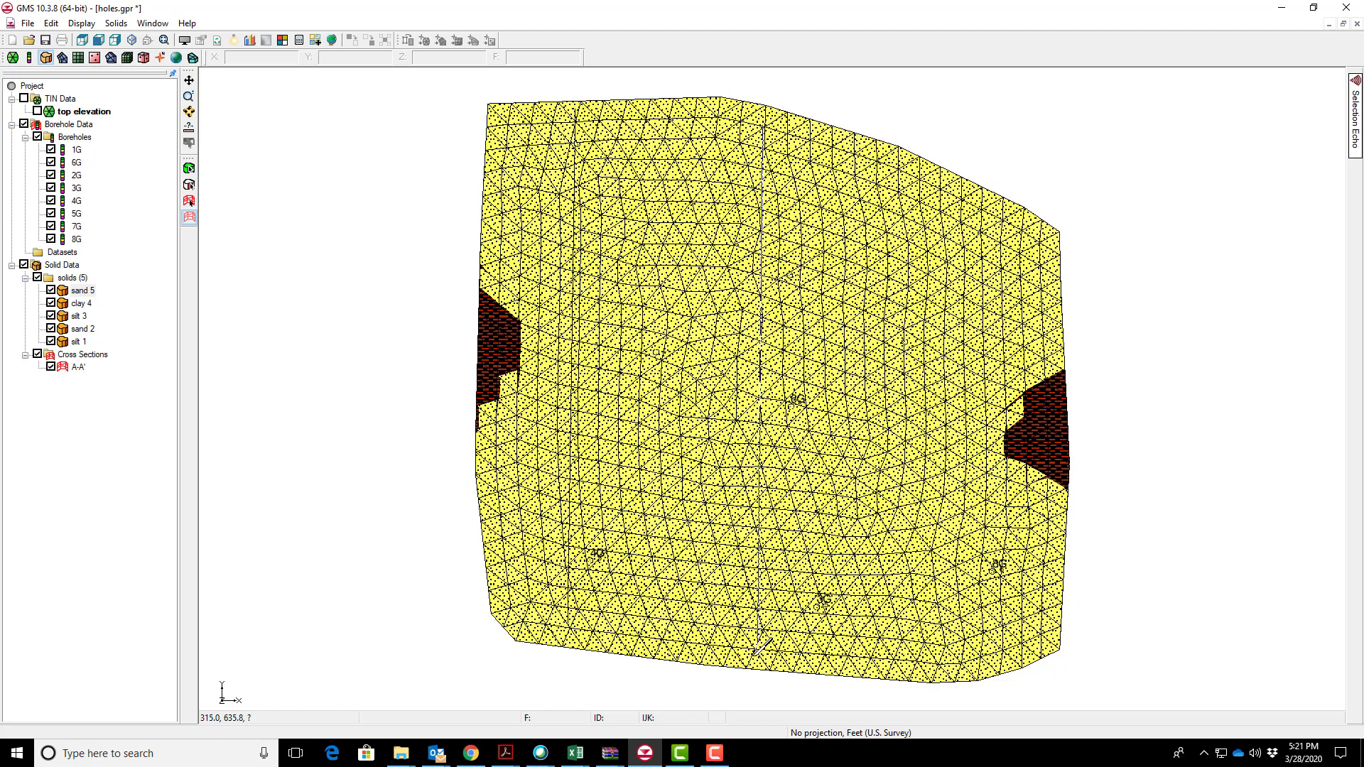
{"action": "double_click", "coordinate": [763, 643]}
{"action": "left_click", "coordinate": [964, 220]}
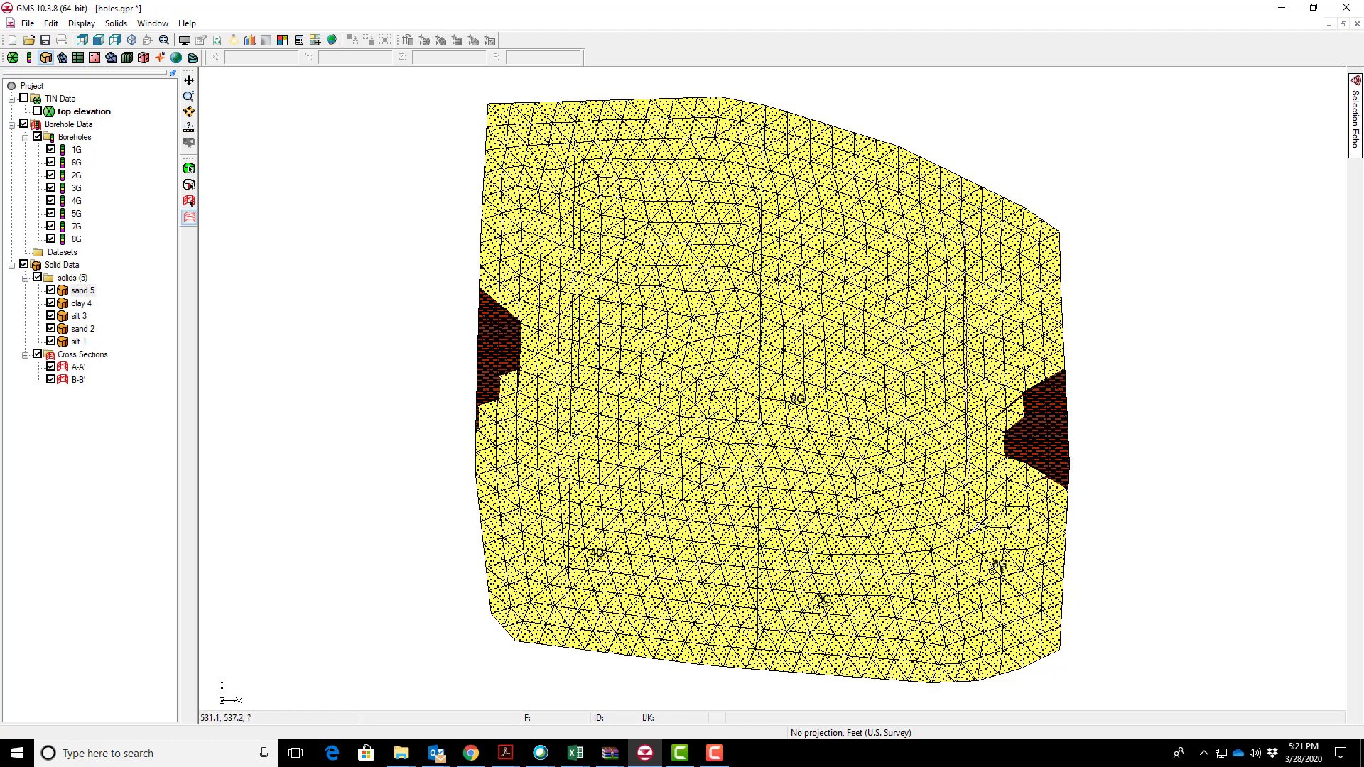
{"action": "double_click", "coordinate": [966, 664]}
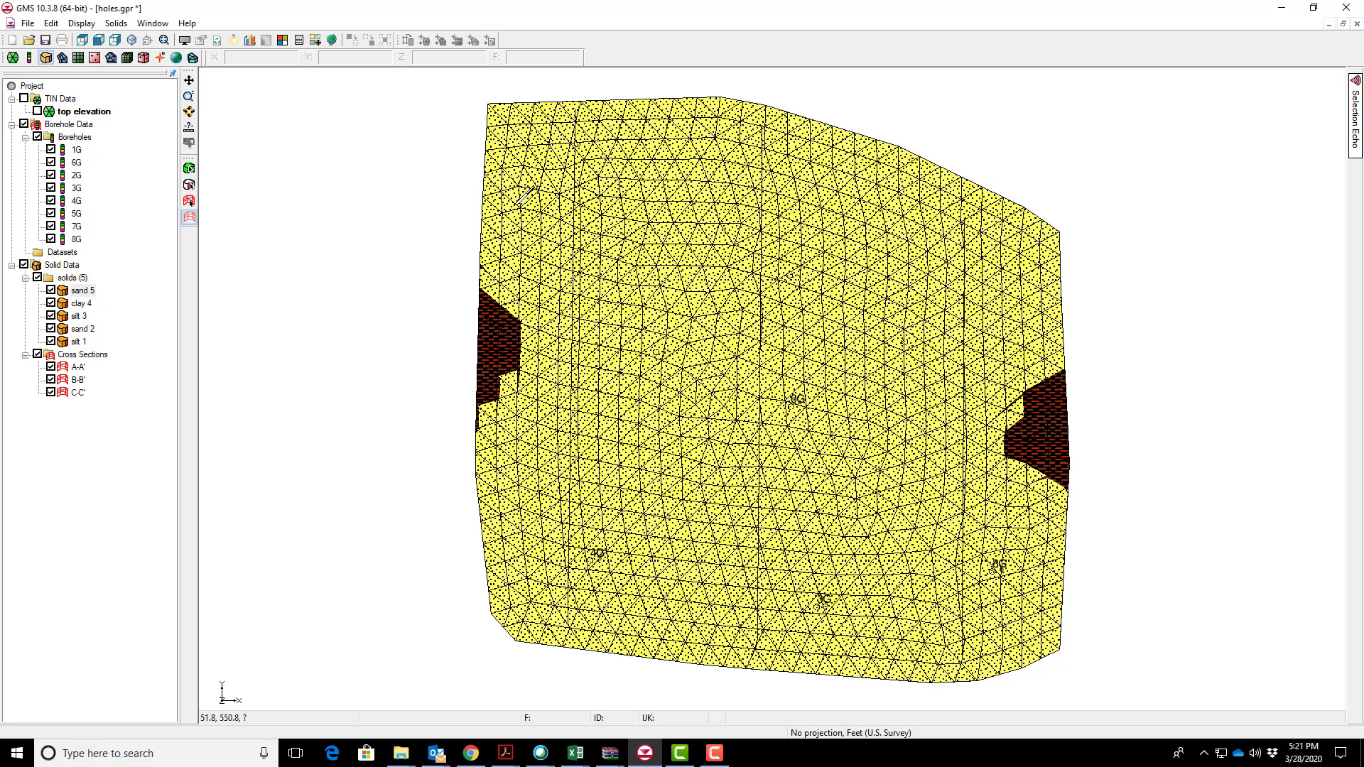
Cut two east-west cross sections through the solids, one across the northern part and one across the southern part.
{"action": "double_click", "coordinate": [1030, 263]}
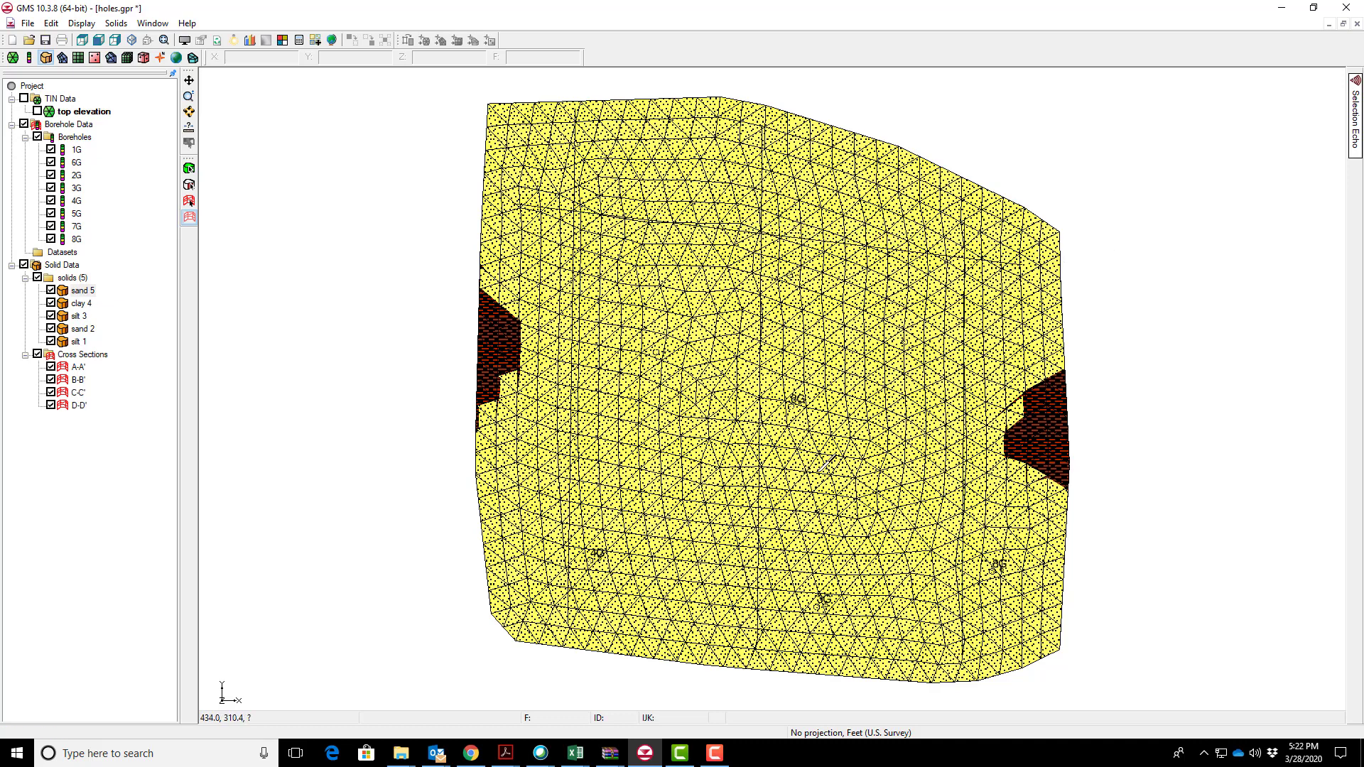
{"action": "left_click", "coordinate": [508, 489]}
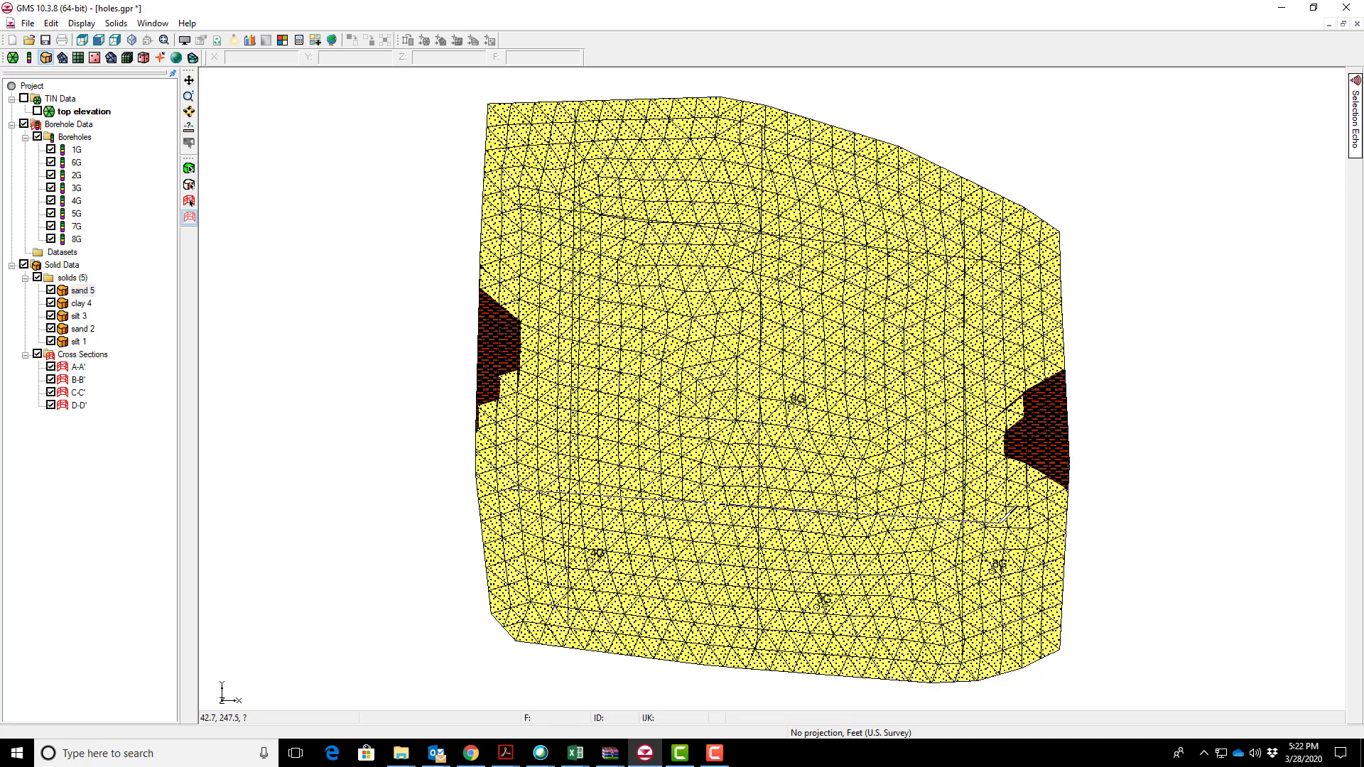
{"action": "double_click", "coordinate": [1017, 517]}
Hide all five solids, from sand 5 to silt 1, and examine the cross-section fence diagram in an oblique view.
{"action": "left_click", "coordinate": [190, 116]}
{"action": "left_click_drag", "start_coordinate": [756, 562], "coordinate": [762, 323]}
{"action": "left_click_drag", "start_coordinate": [742, 620], "coordinate": [219, 304]}
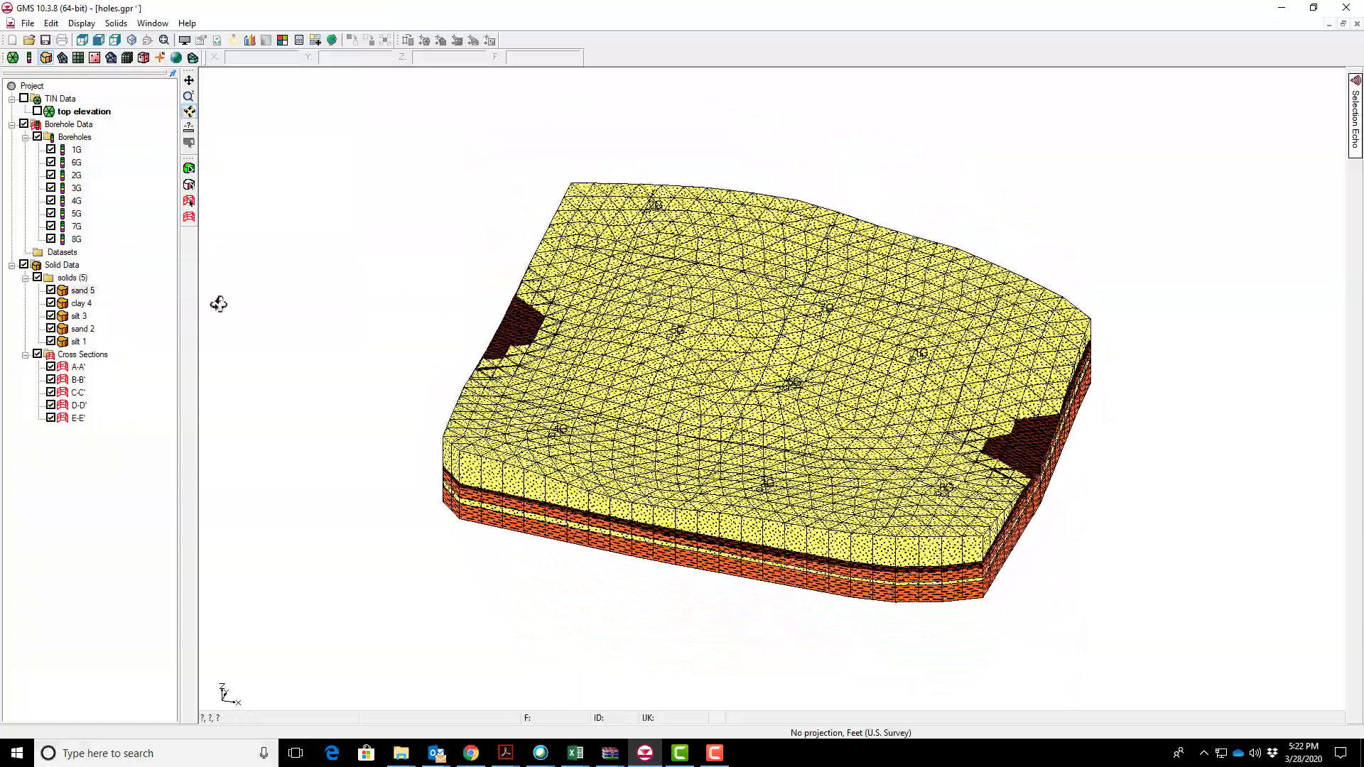
{"action": "left_click", "coordinate": [50, 290]}
{"action": "left_click", "coordinate": [51, 304]}
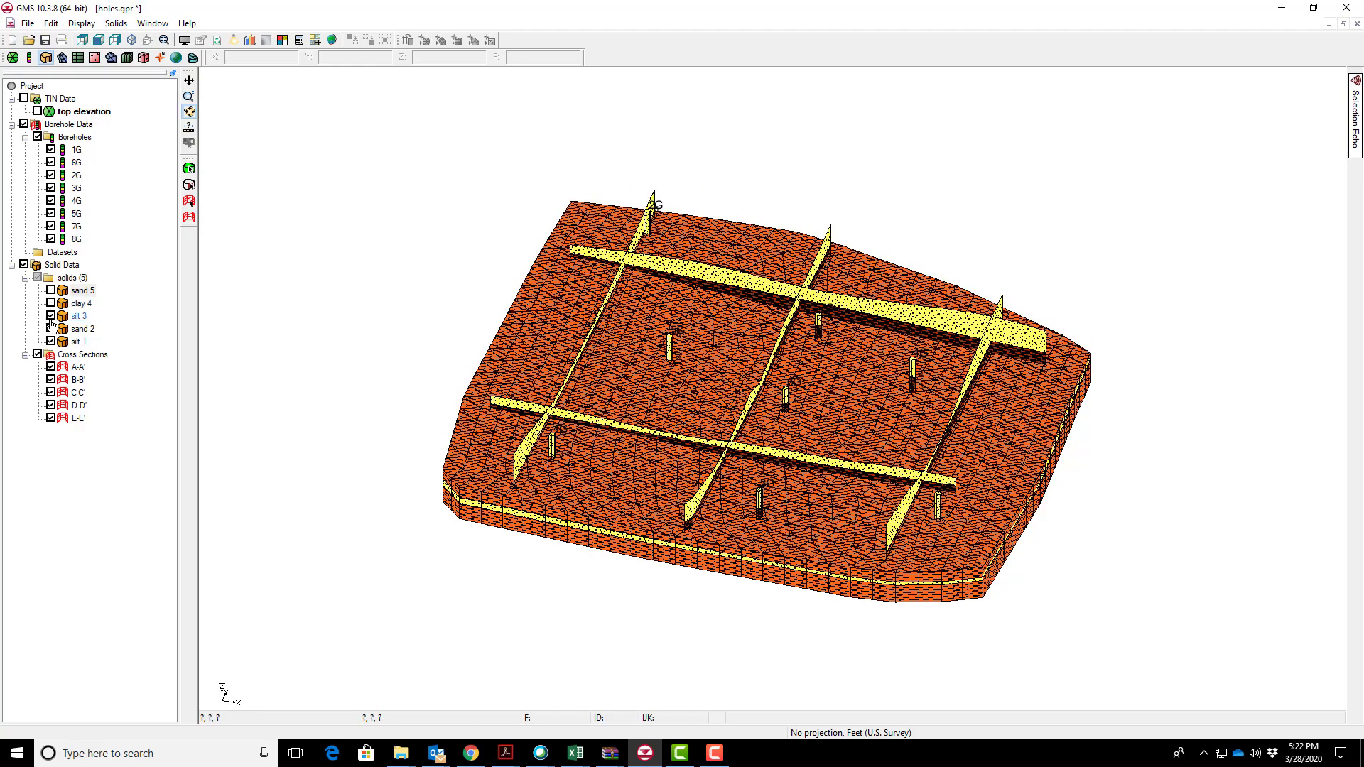
{"action": "left_click", "coordinate": [50, 316]}
{"action": "left_click", "coordinate": [51, 329]}
{"action": "left_click", "coordinate": [50, 342]}
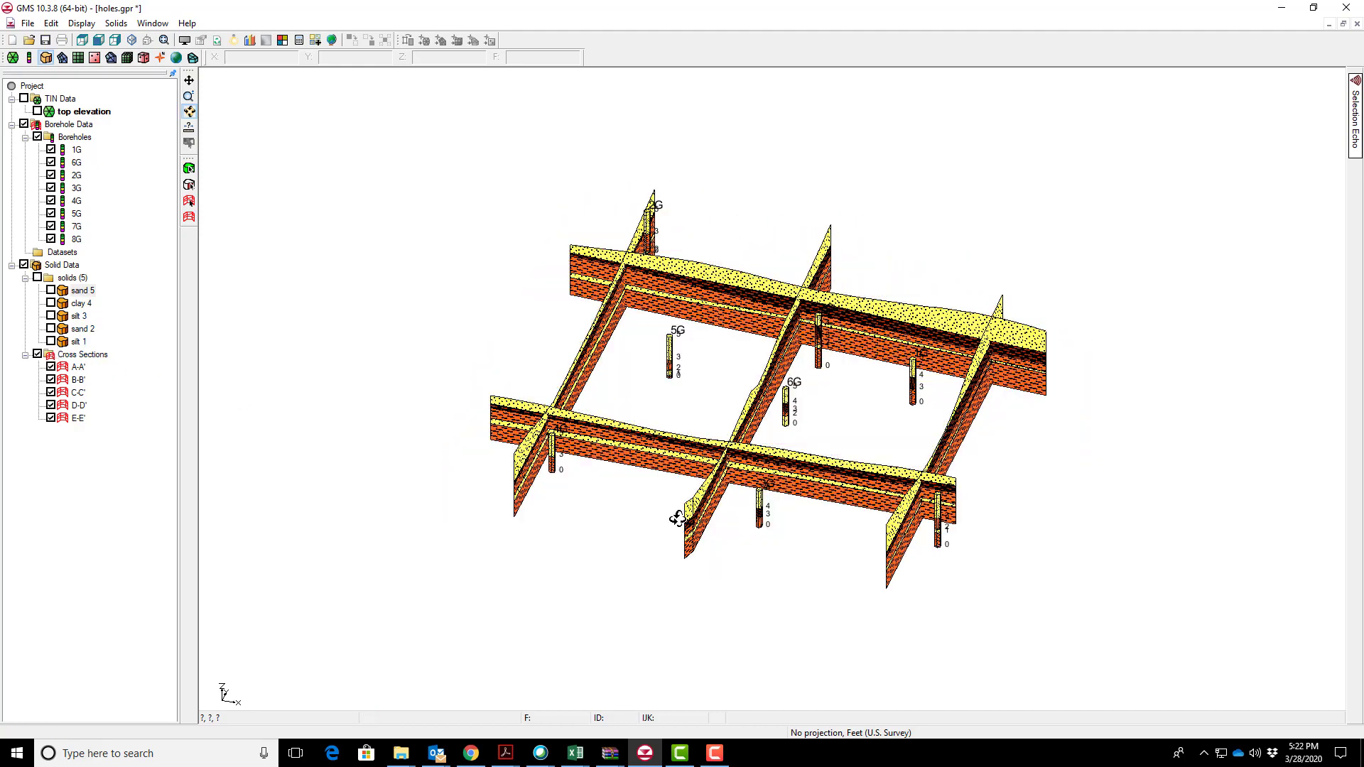
{"action": "left_click_drag", "start_coordinate": [710, 542], "coordinate": [618, 488]}
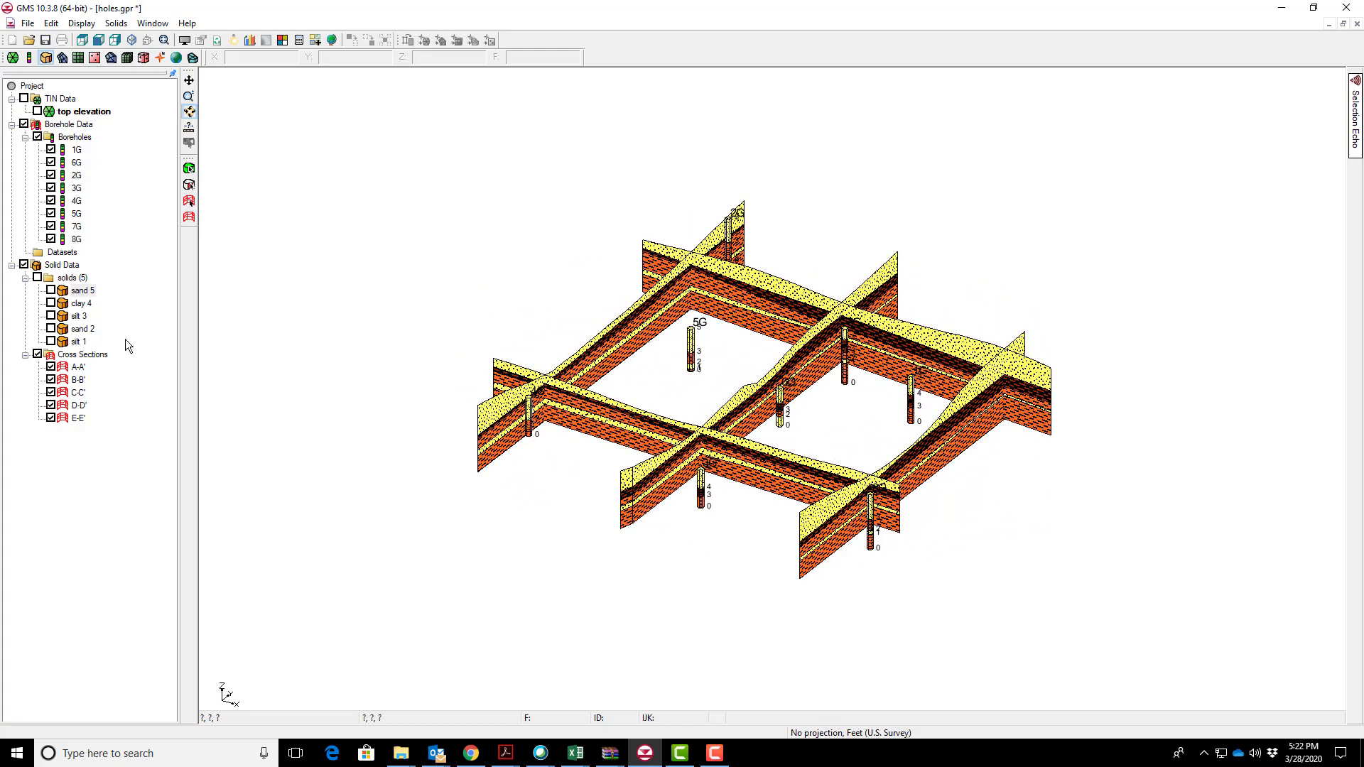
Show the silt 1, sand 2 and silt 3 solids again together with the cross sections.
{"action": "left_click", "coordinate": [50, 342]}
{"action": "left_click", "coordinate": [50, 329]}
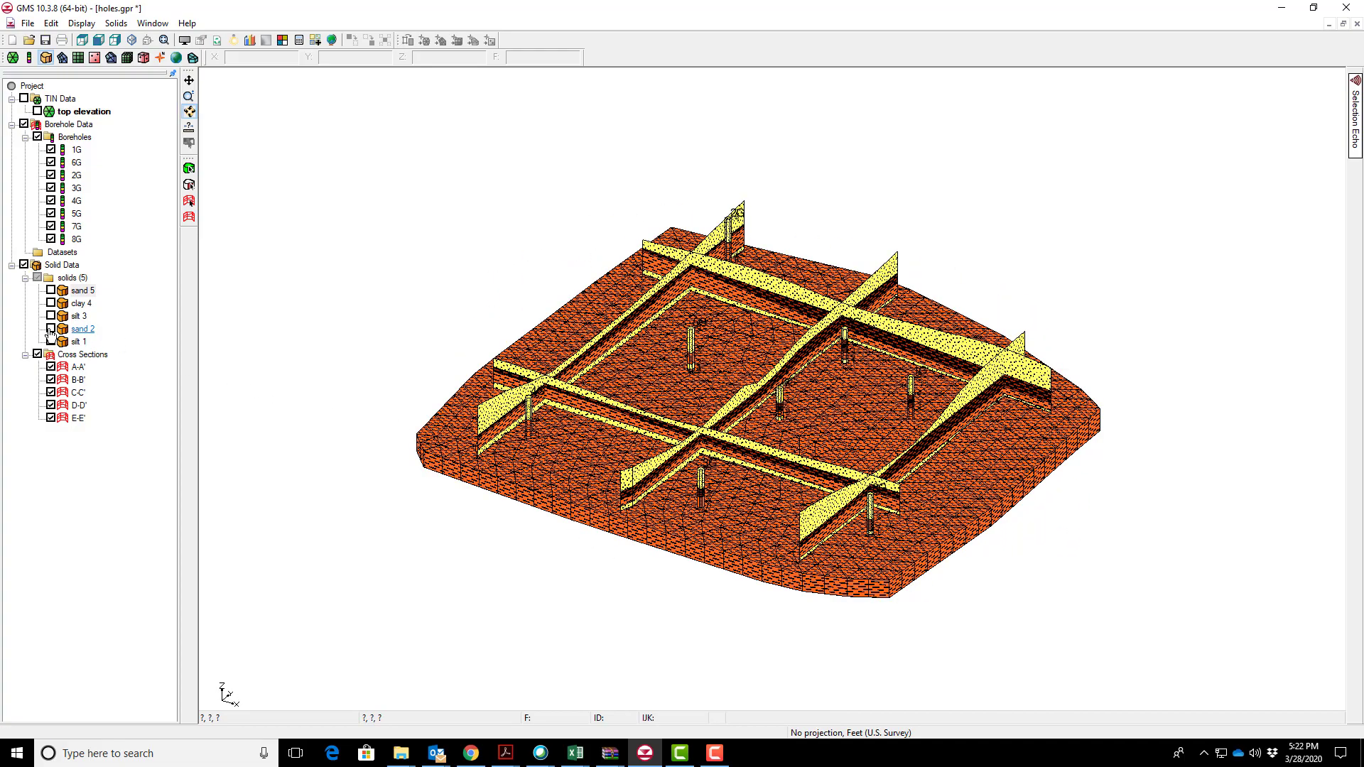
{"action": "left_click", "coordinate": [50, 316]}
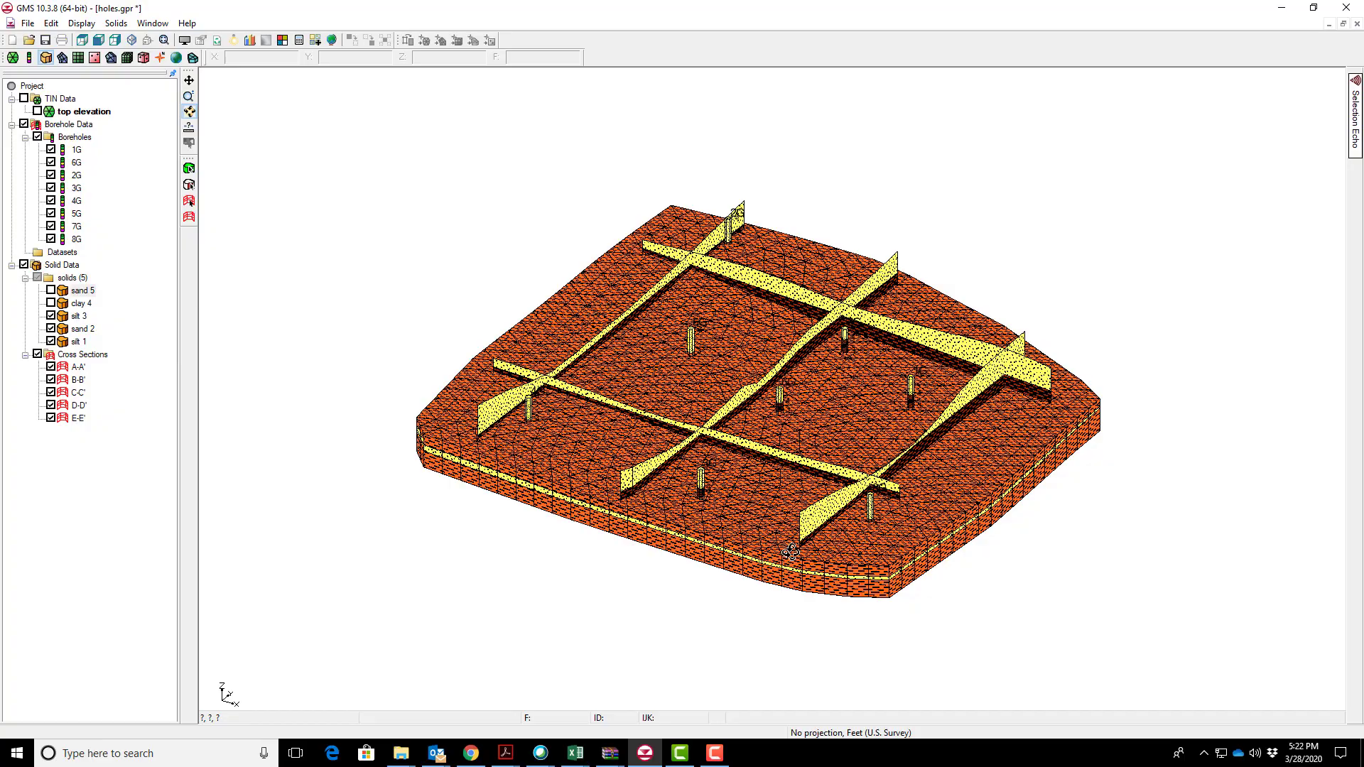
{"action": "left_click_drag", "start_coordinate": [787, 552], "coordinate": [936, 513]}
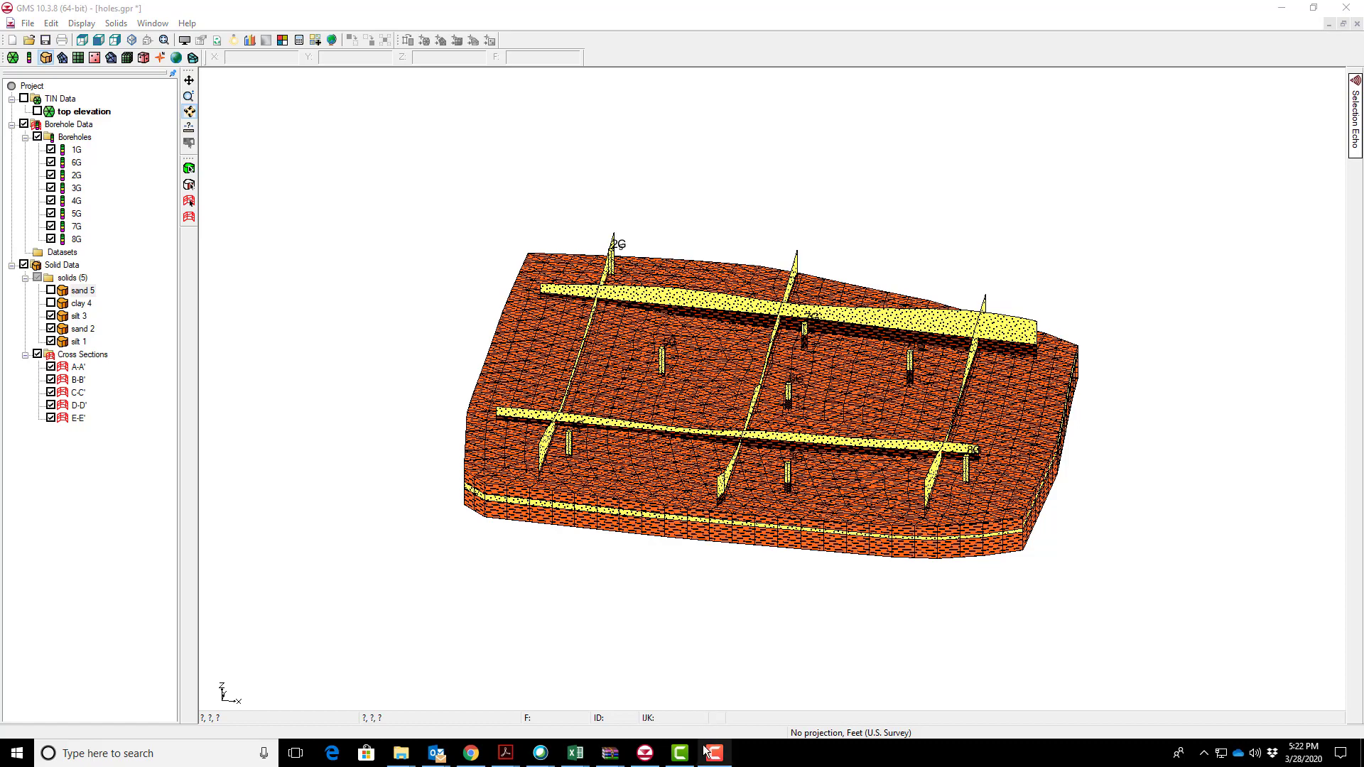
{"action": "mouse_move", "coordinate": [704, 758]}
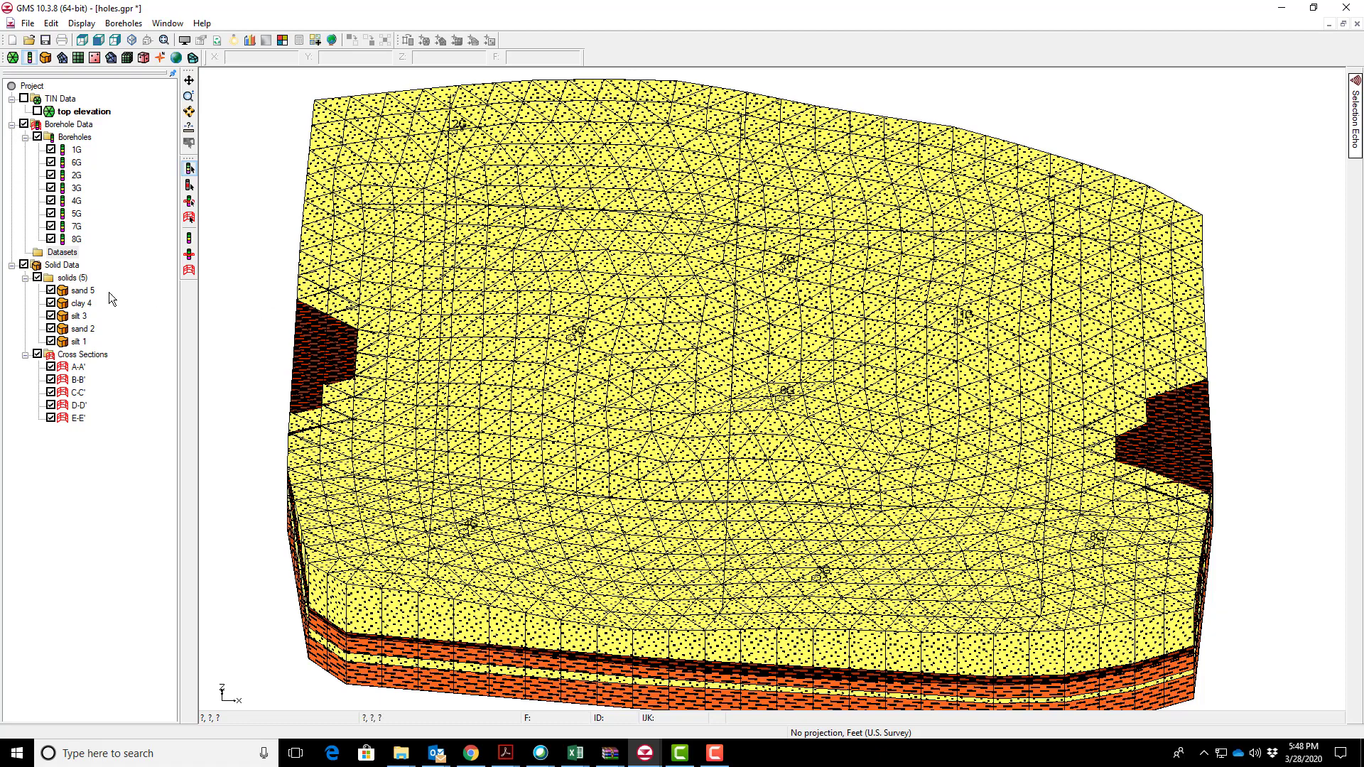
Hide all solid data and auto-create blank cross sections between the boreholes, snapping their tops to the top elevation TIN.
{"action": "left_click", "coordinate": [23, 264]}
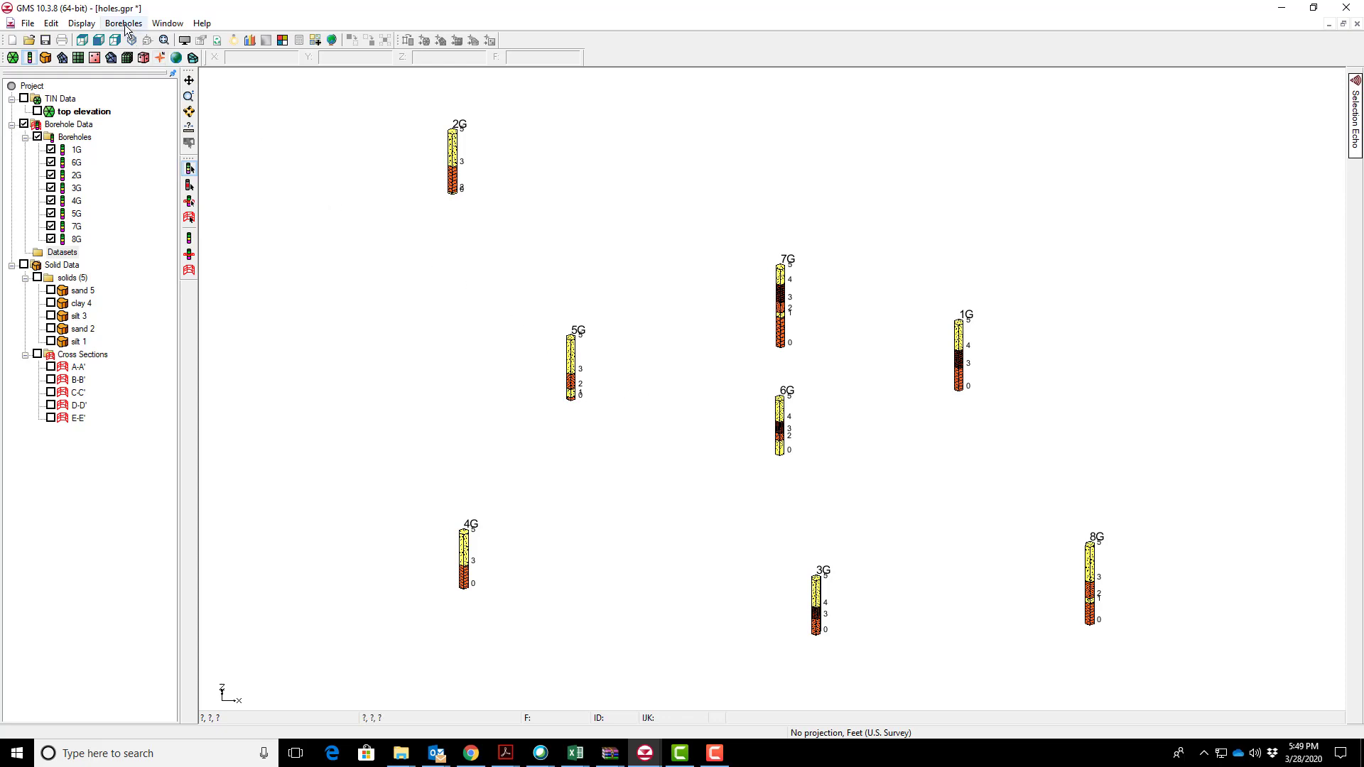
{"action": "left_click", "coordinate": [69, 125]}
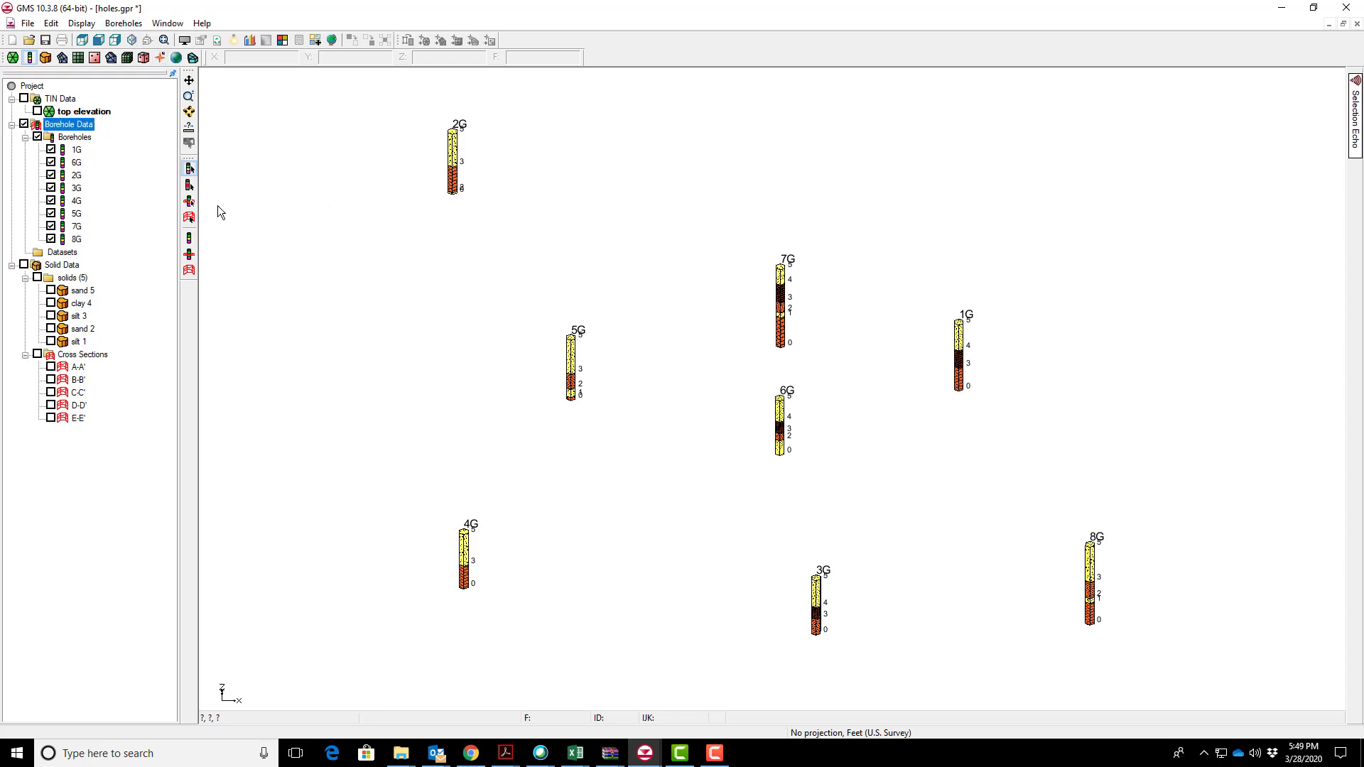
{"action": "left_click", "coordinate": [131, 27]}
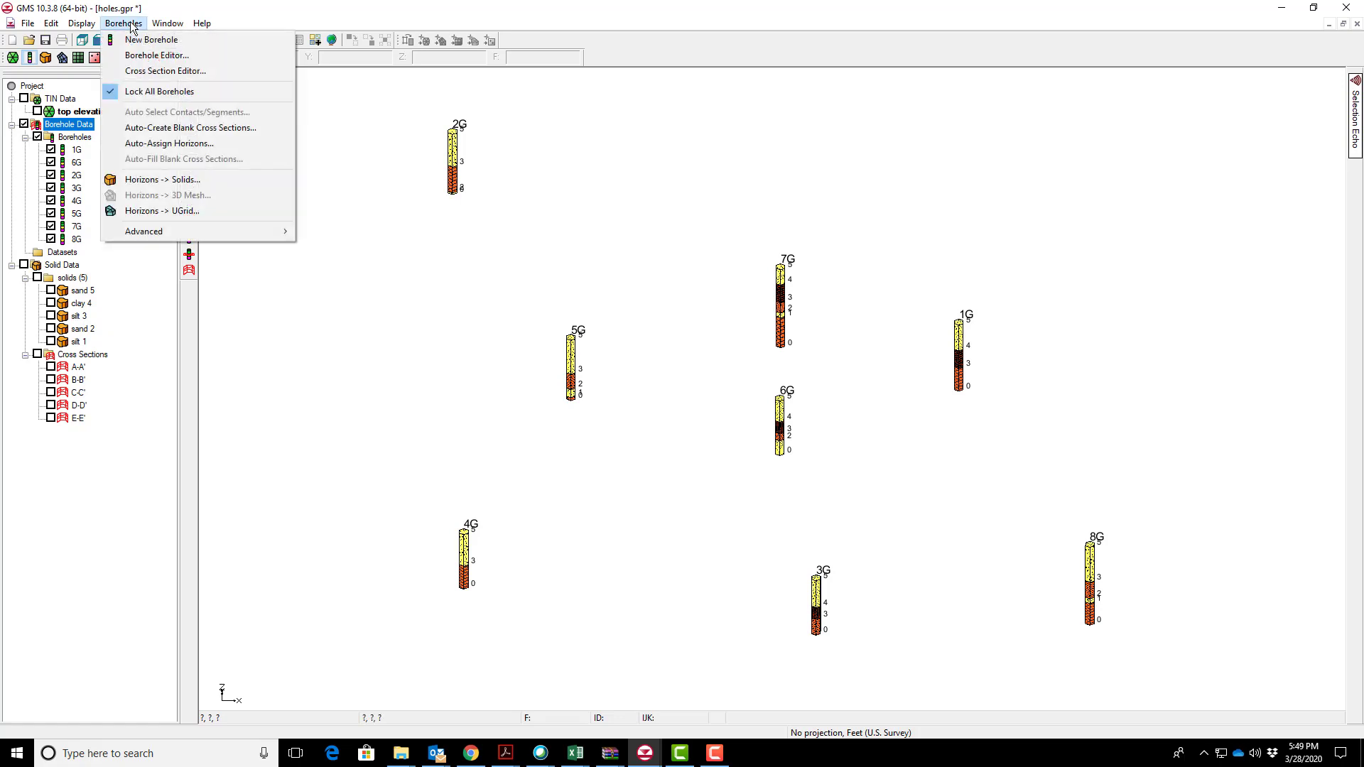
{"action": "left_click", "coordinate": [208, 129]}
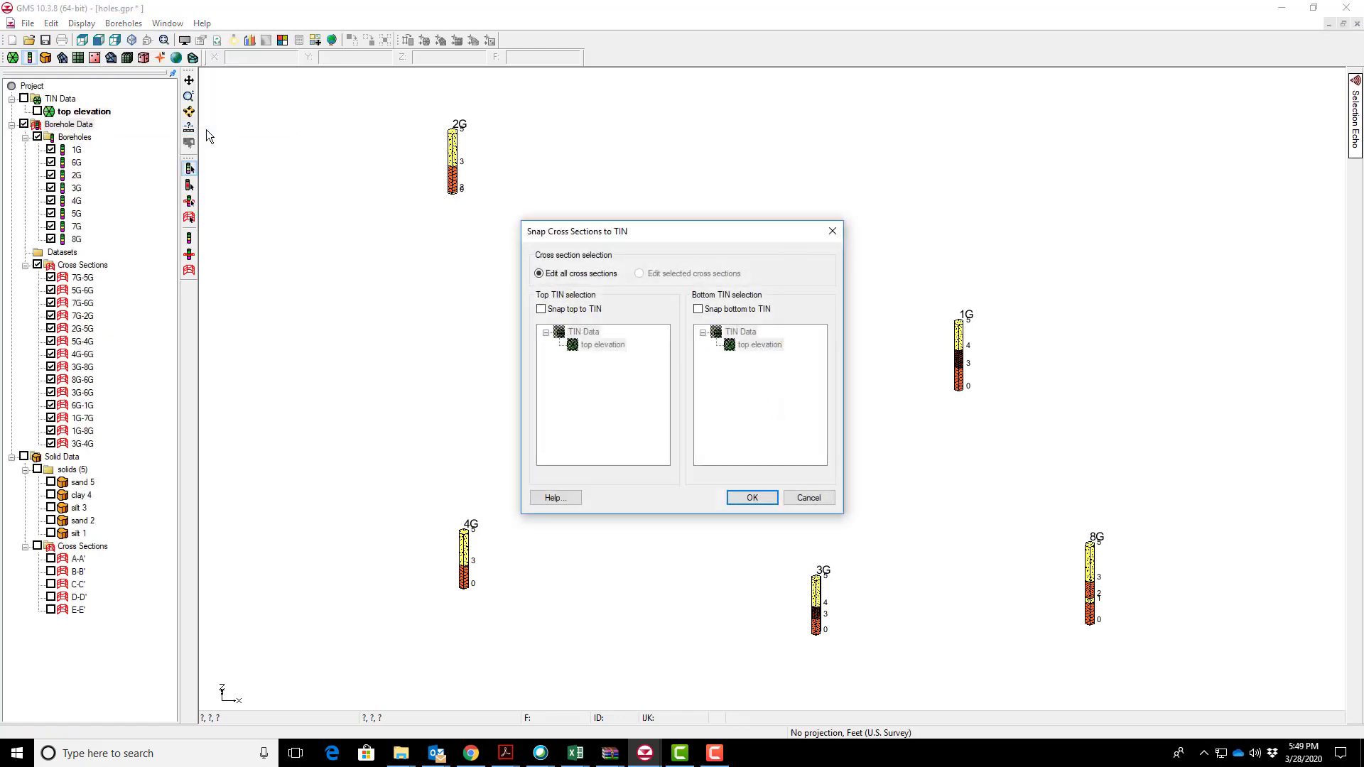
{"action": "left_click", "coordinate": [541, 309]}
{"action": "left_click", "coordinate": [755, 497]}
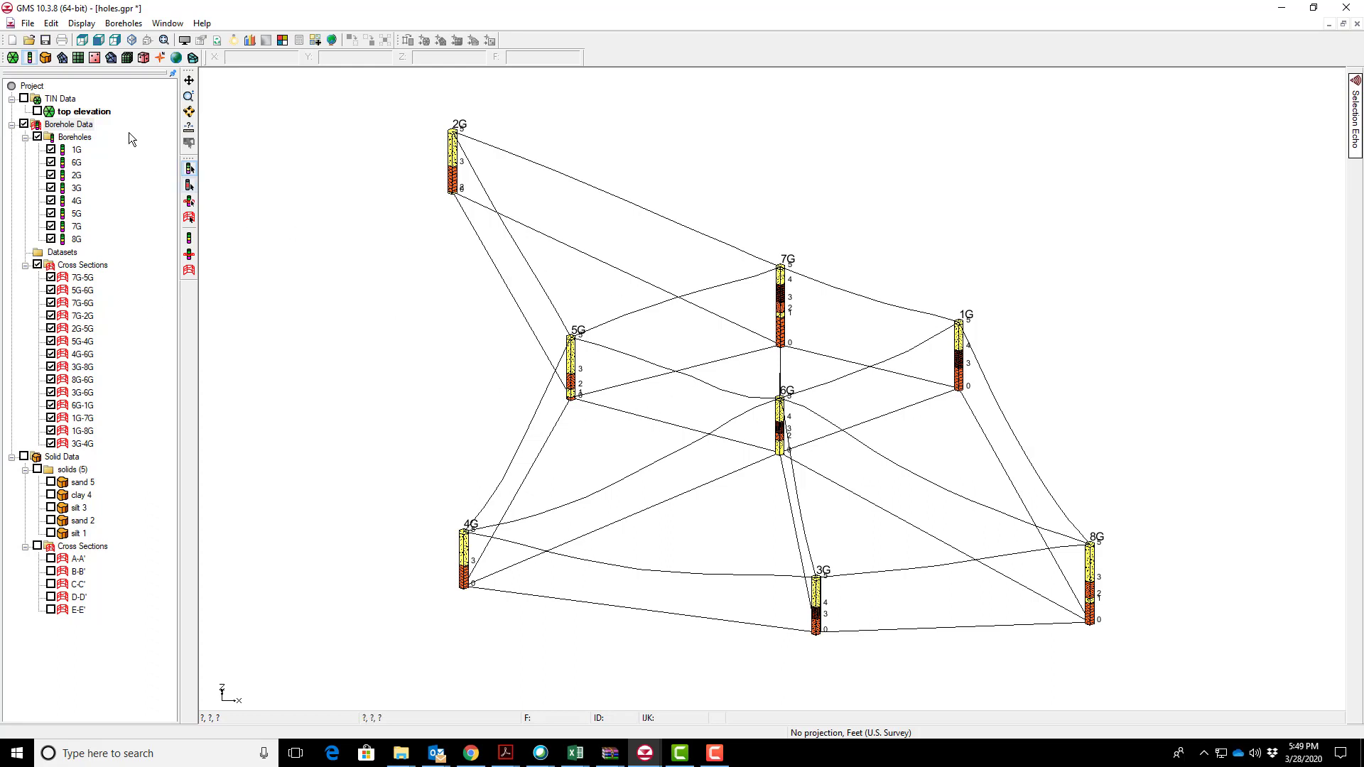
Select all borehole contacts, set their horizon ID to 0 and clear the selection.
{"action": "left_click", "coordinate": [188, 201]}
{"action": "left_click", "coordinate": [51, 24]}
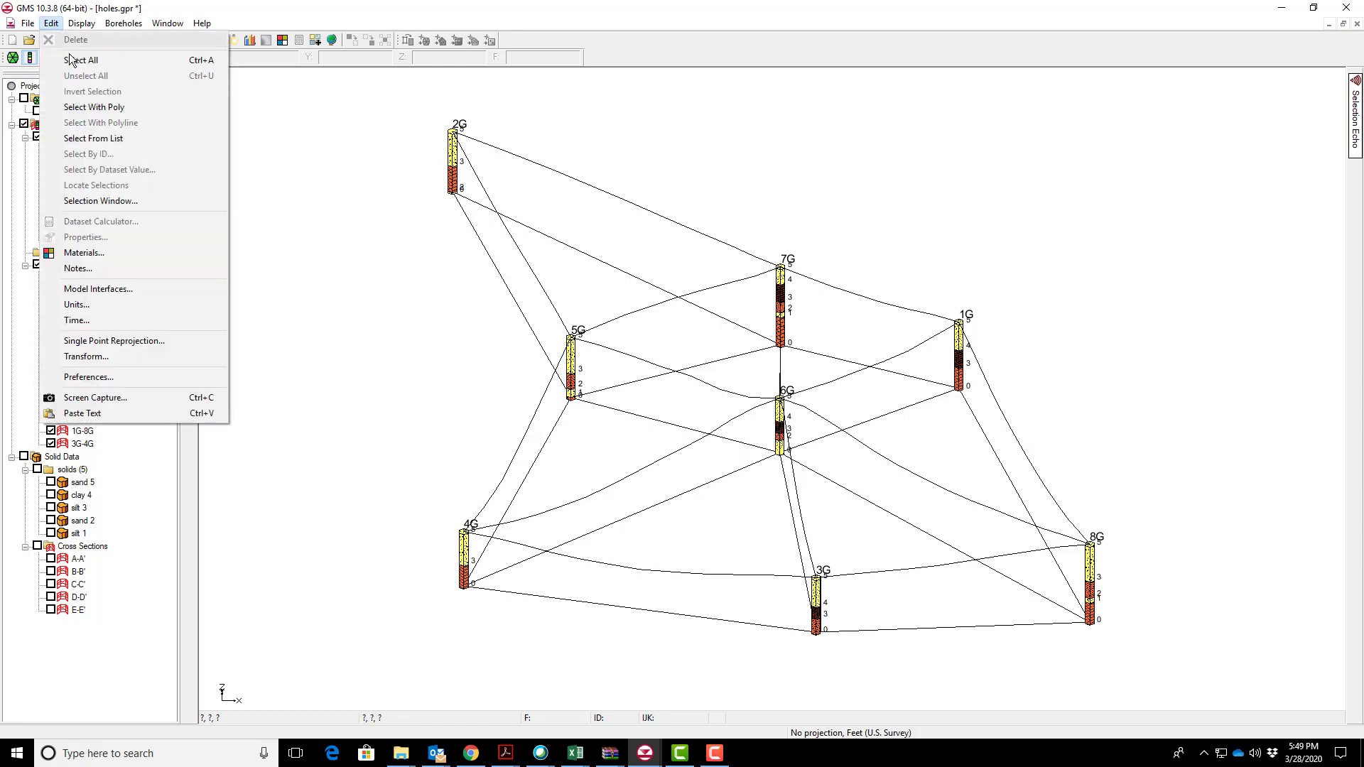
{"action": "left_click", "coordinate": [73, 59]}
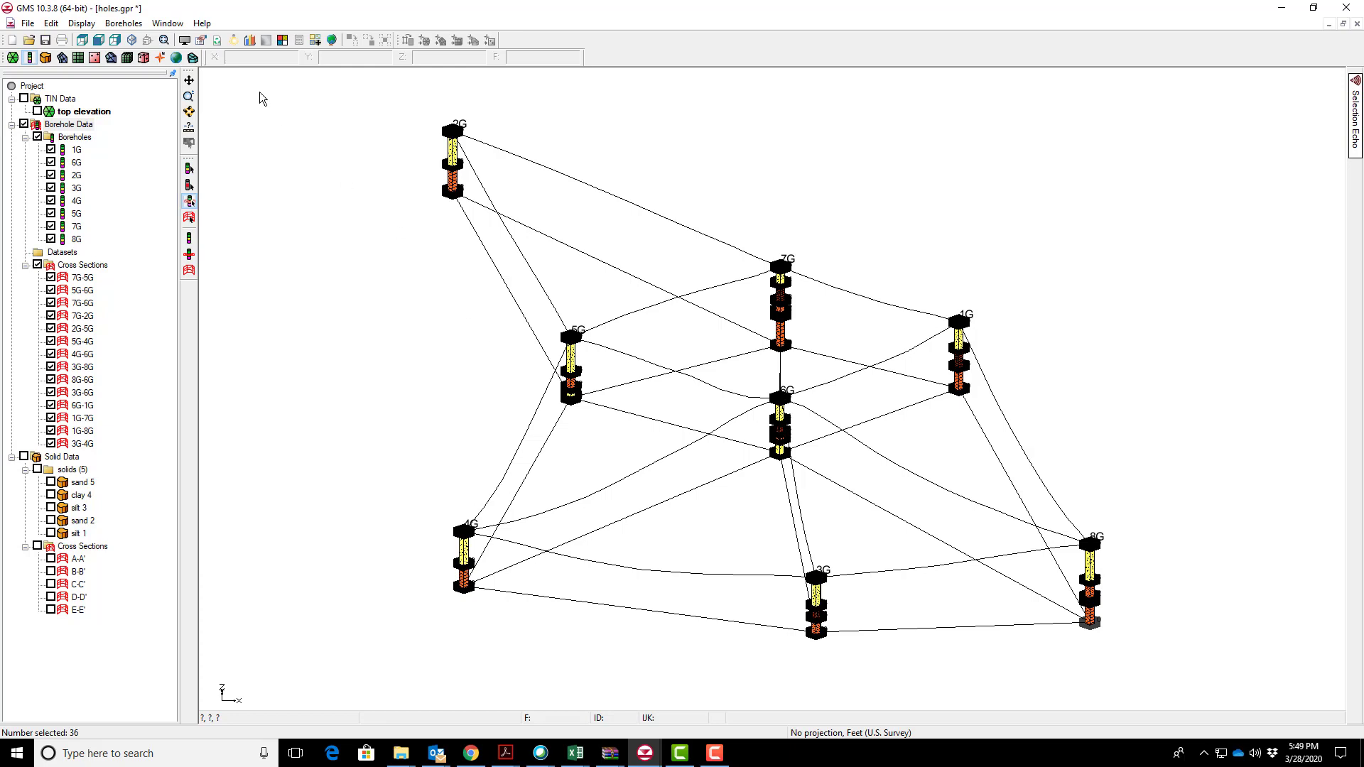
{"action": "left_click", "coordinate": [201, 41]}
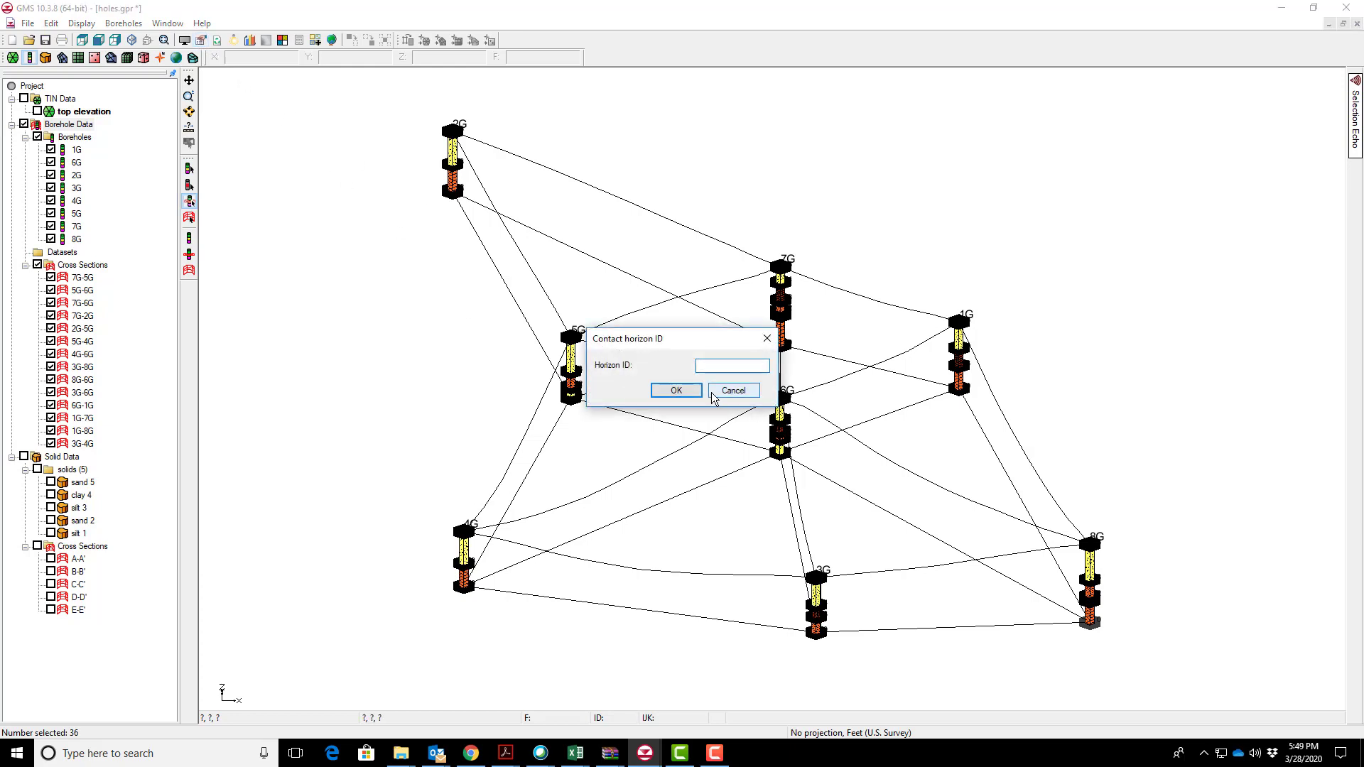
{"action": "type", "text": "0"}
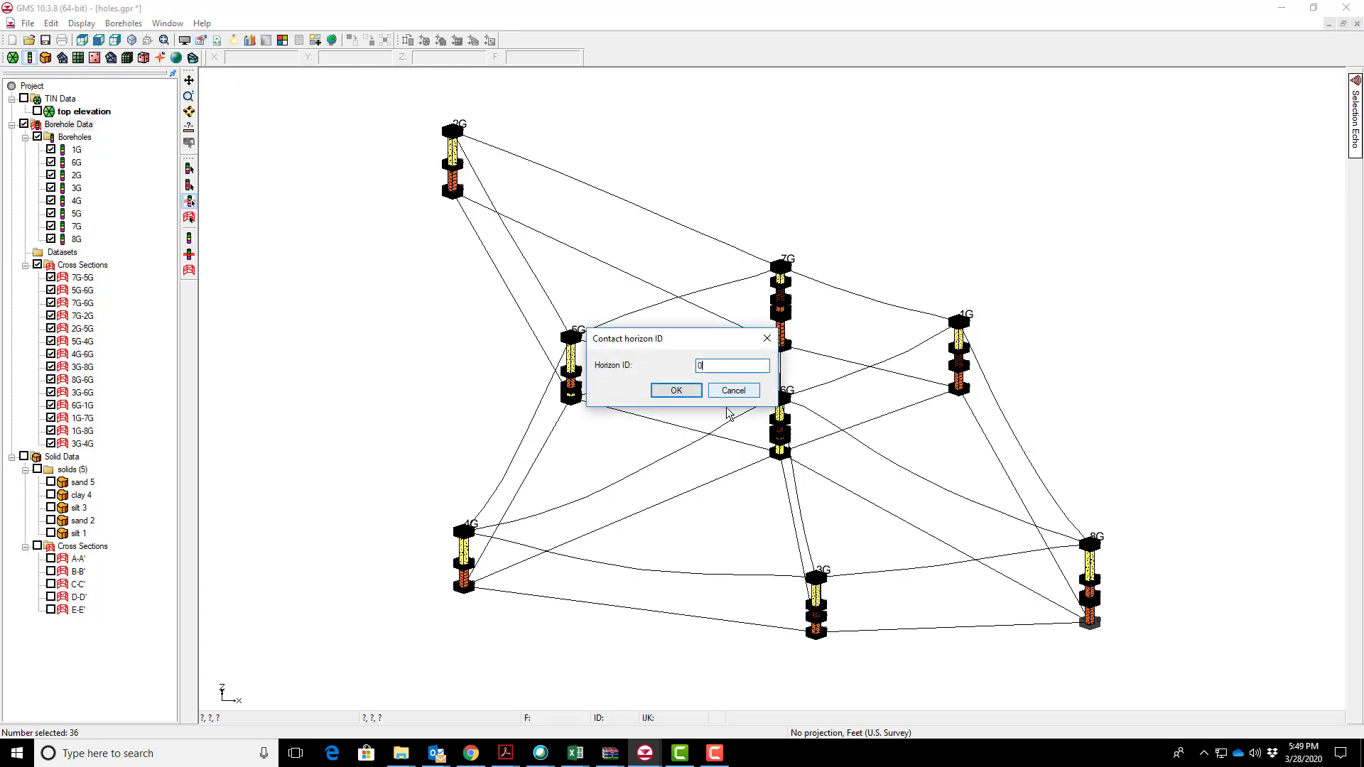
{"action": "left_click", "coordinate": [686, 393]}
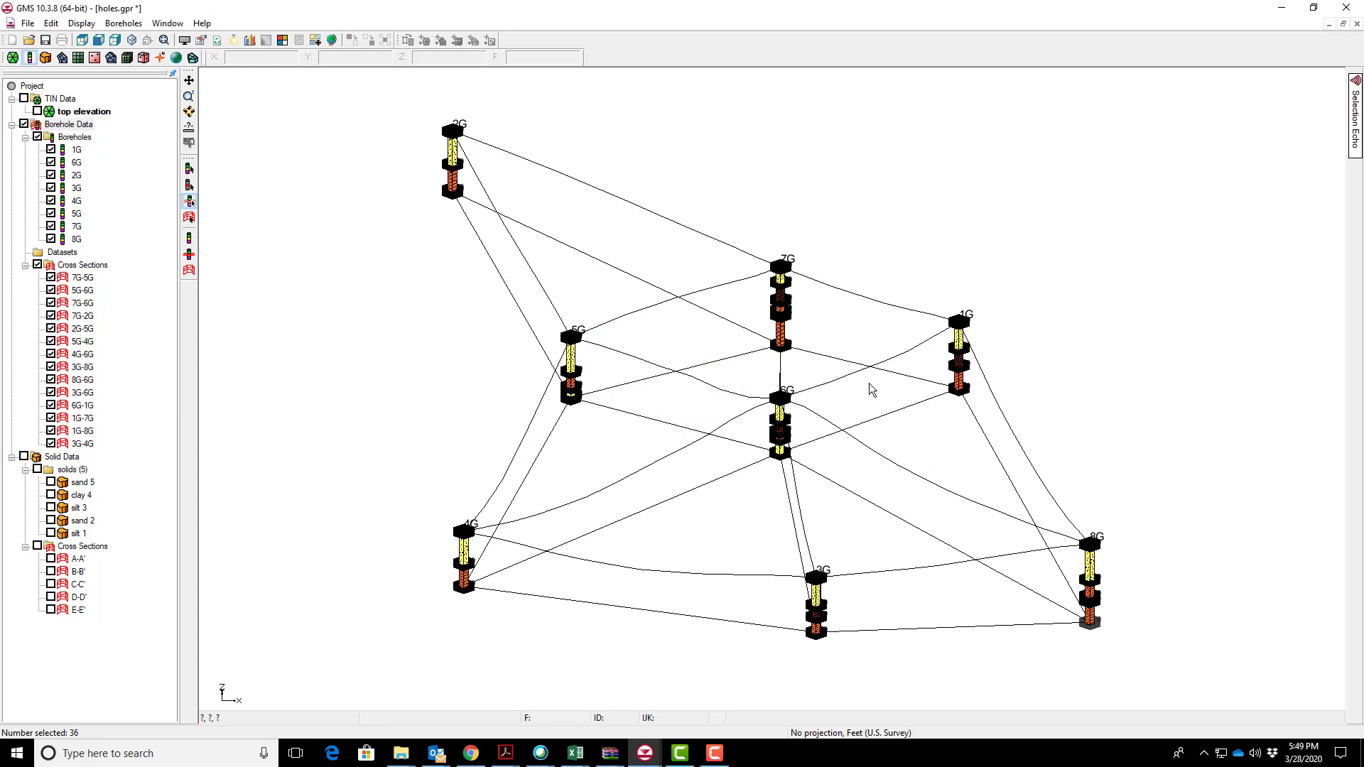
{"action": "left_click", "coordinate": [784, 474]}
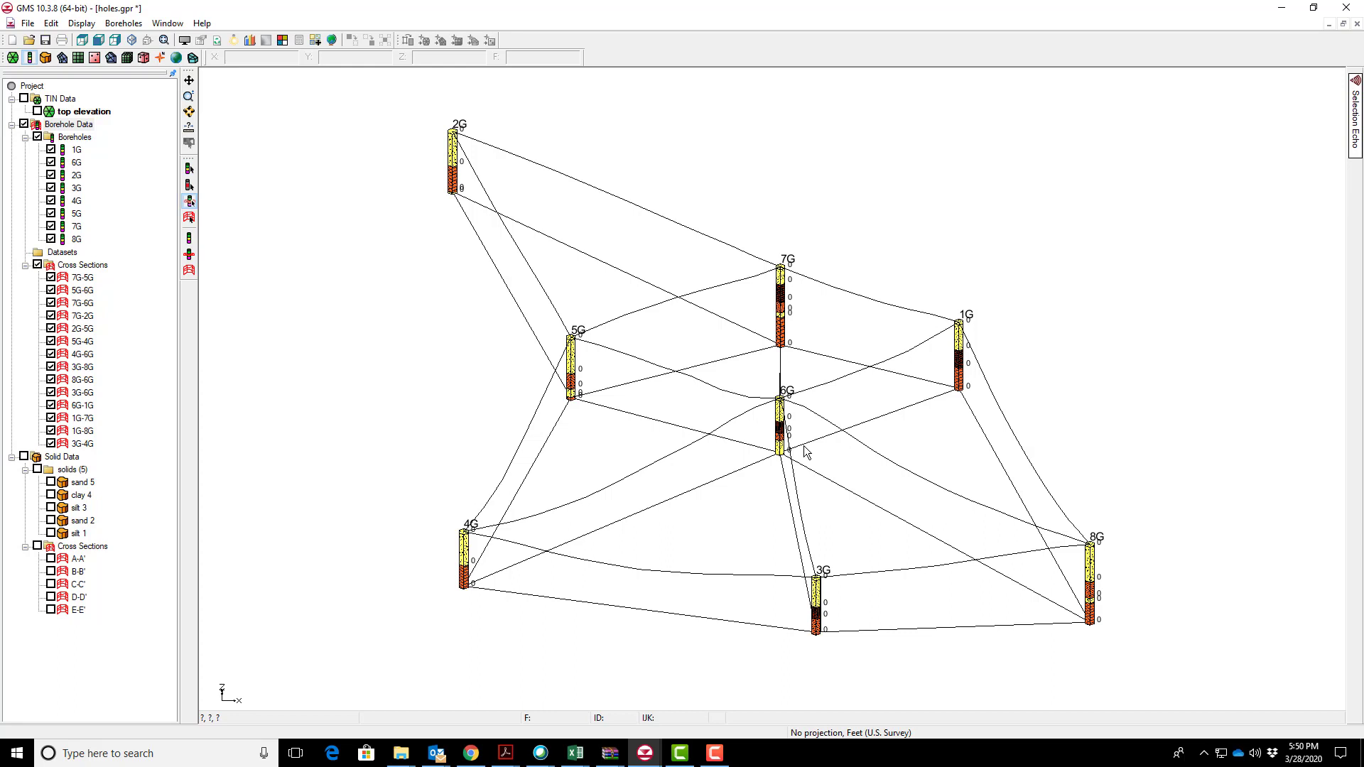
Auto-assign the borehole horizons starting from scratch and read in the optimizer's solution.
{"action": "left_click", "coordinate": [123, 23]}
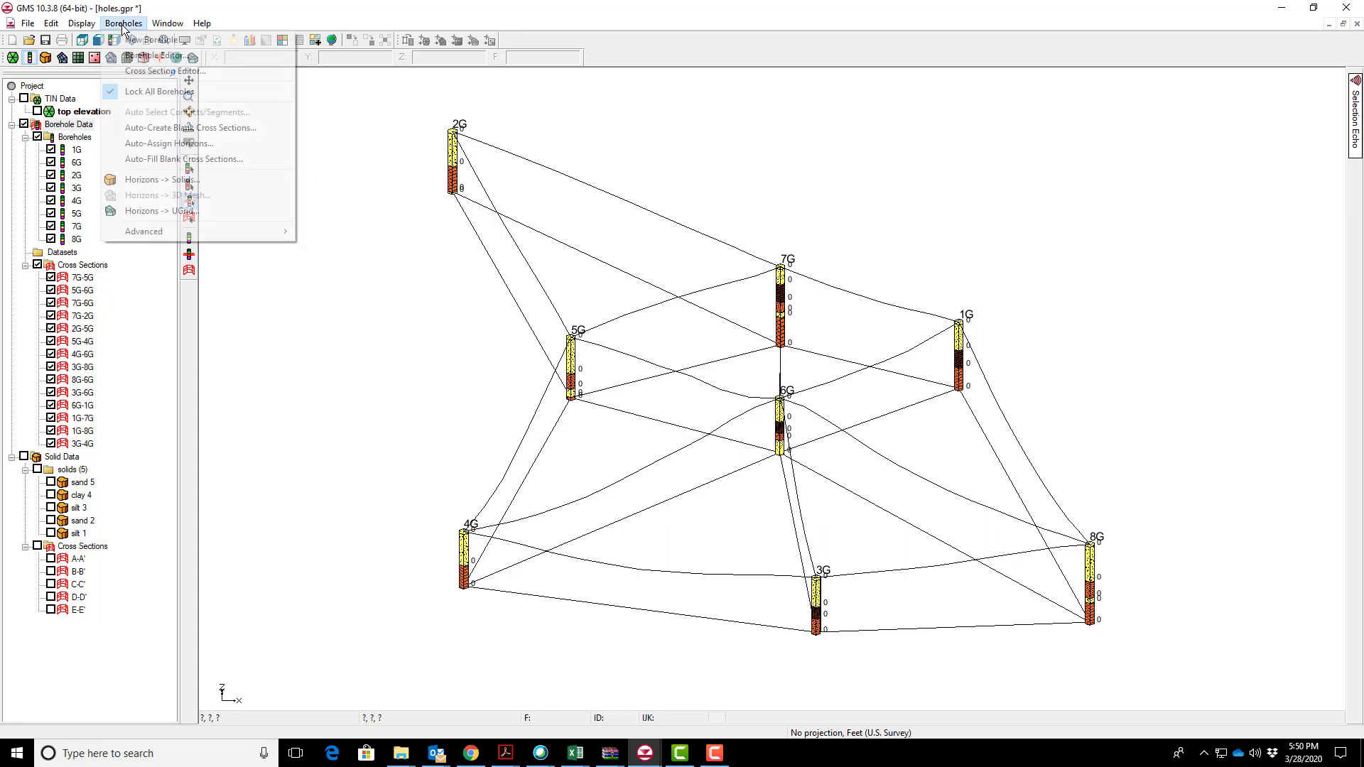
{"action": "left_click", "coordinate": [174, 145]}
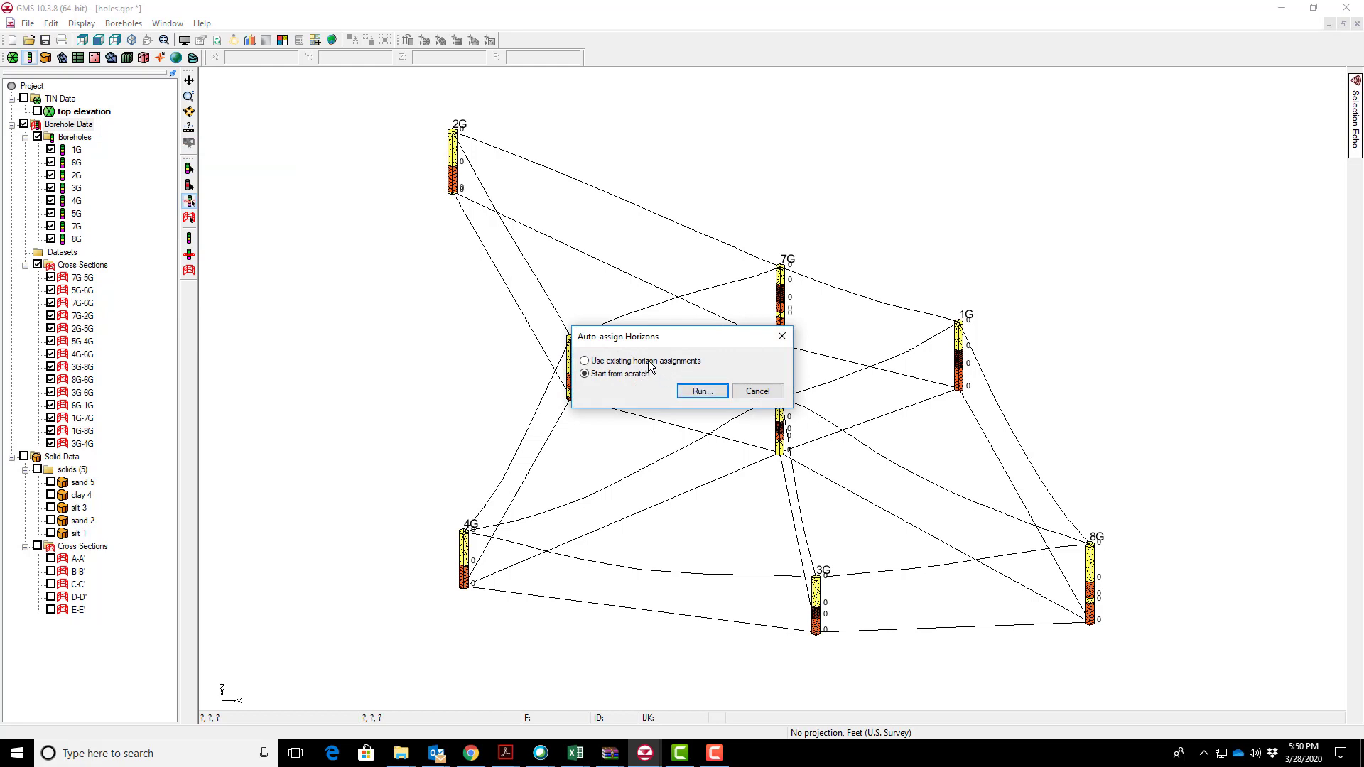
{"action": "left_click", "coordinate": [702, 392]}
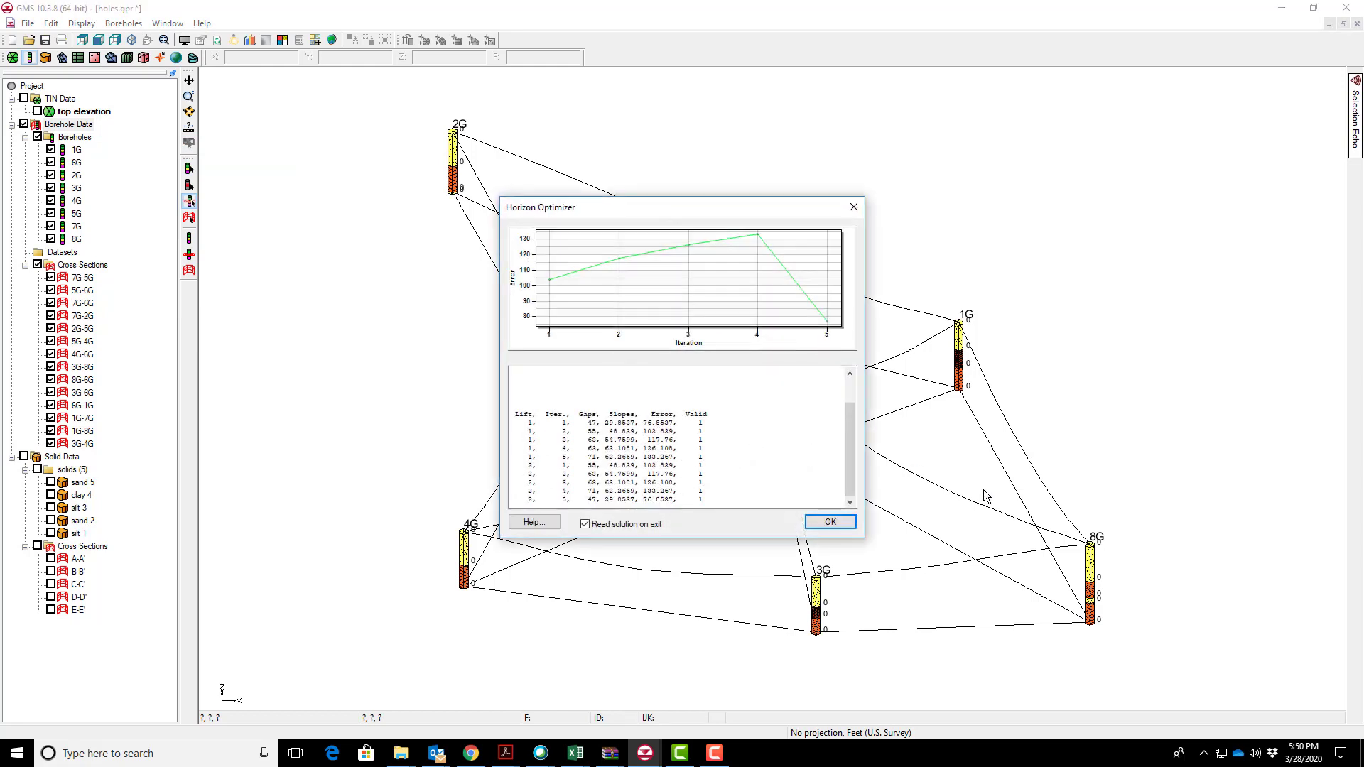
{"action": "left_click", "coordinate": [829, 522]}
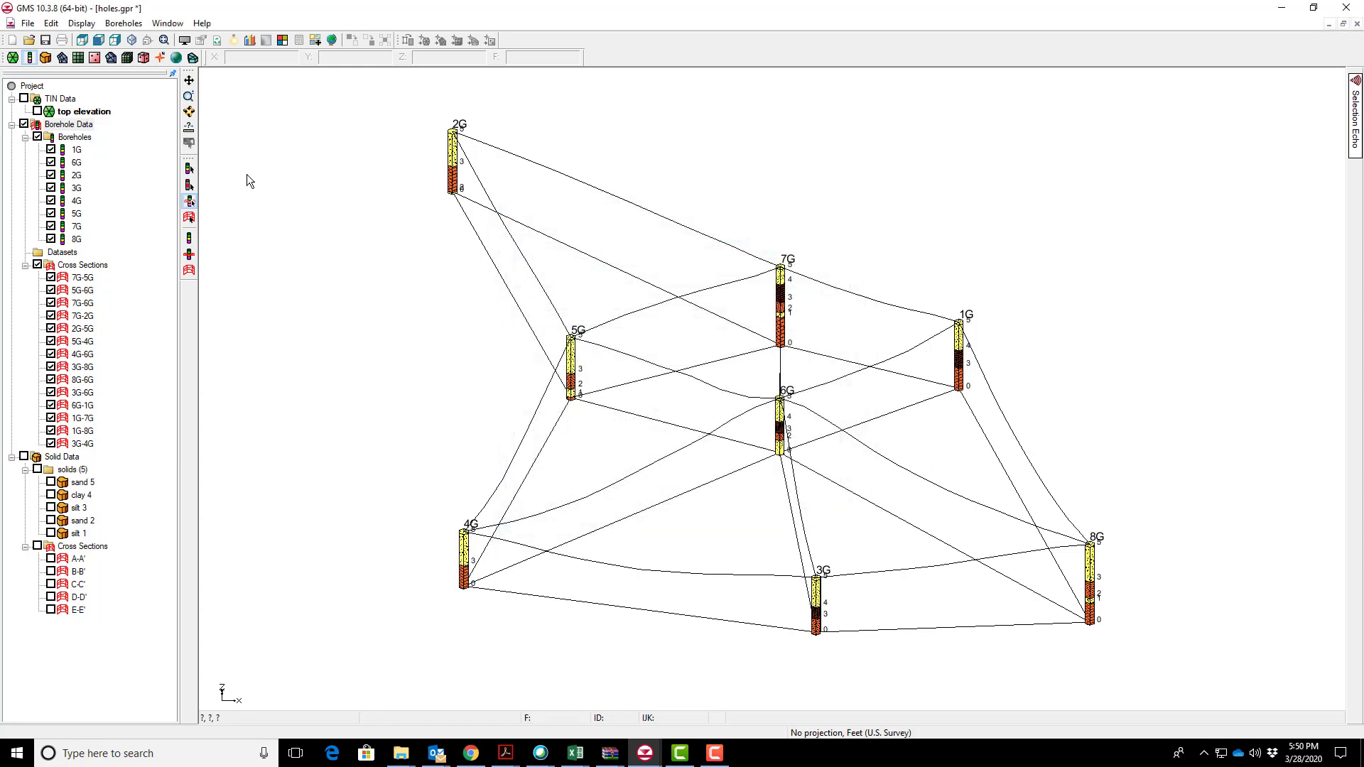
Auto-fill the blank borehole cross sections, matching by horizon IDs.
{"action": "left_click", "coordinate": [124, 23]}
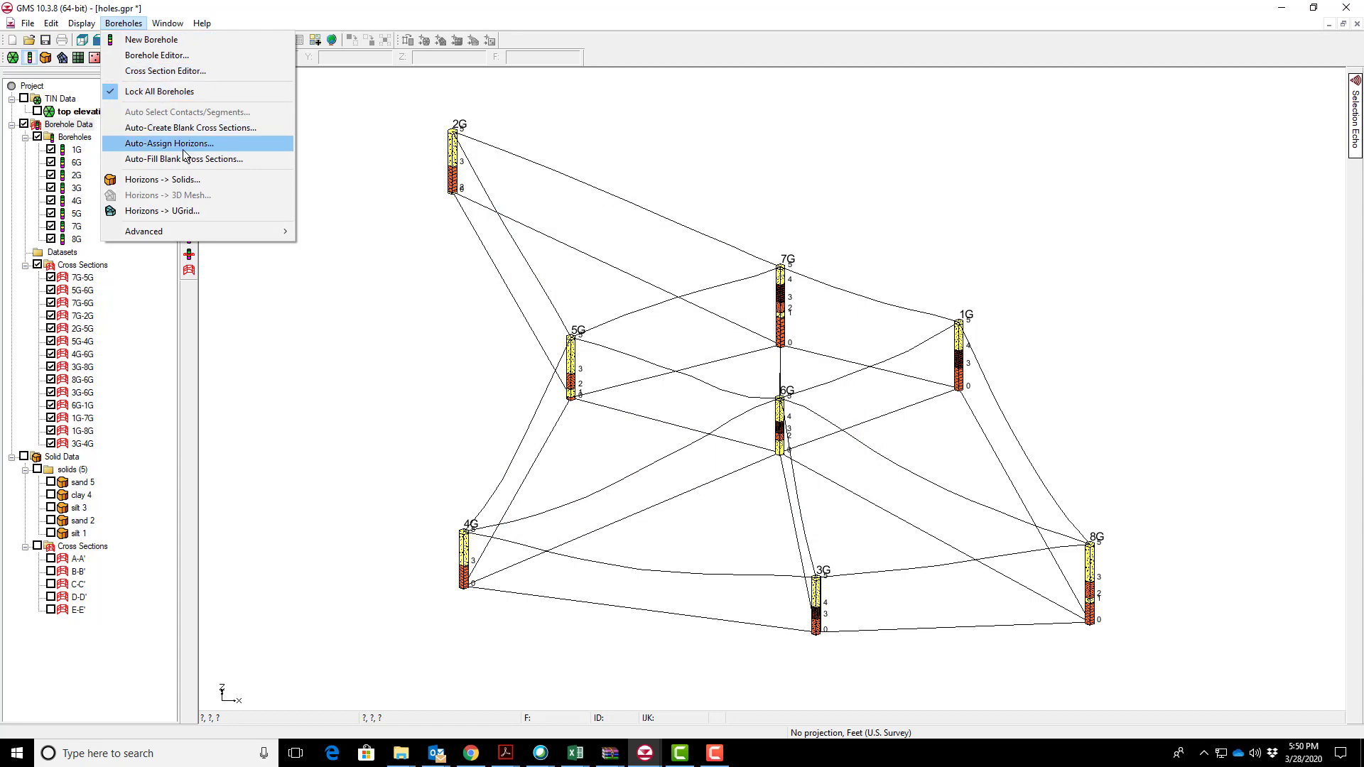
{"action": "left_click", "coordinate": [185, 159]}
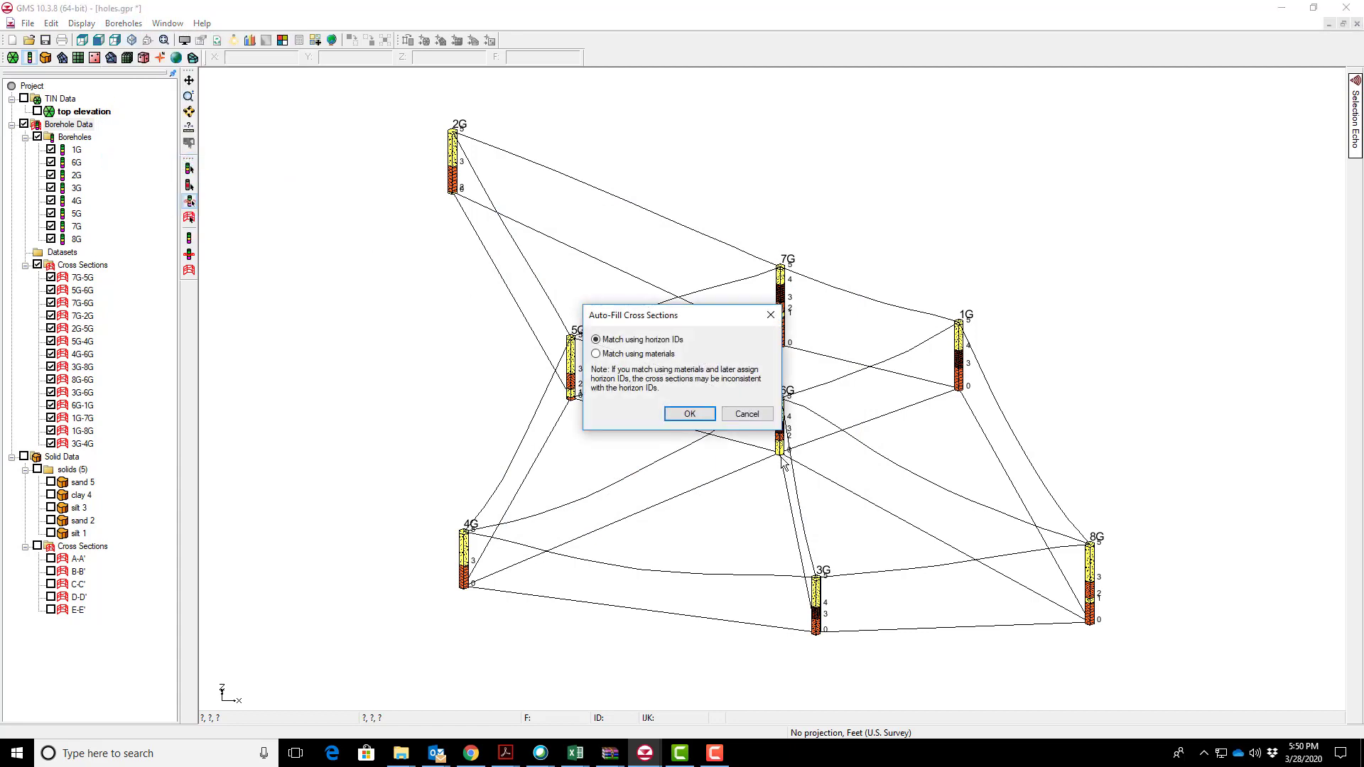
{"action": "left_click", "coordinate": [690, 414]}
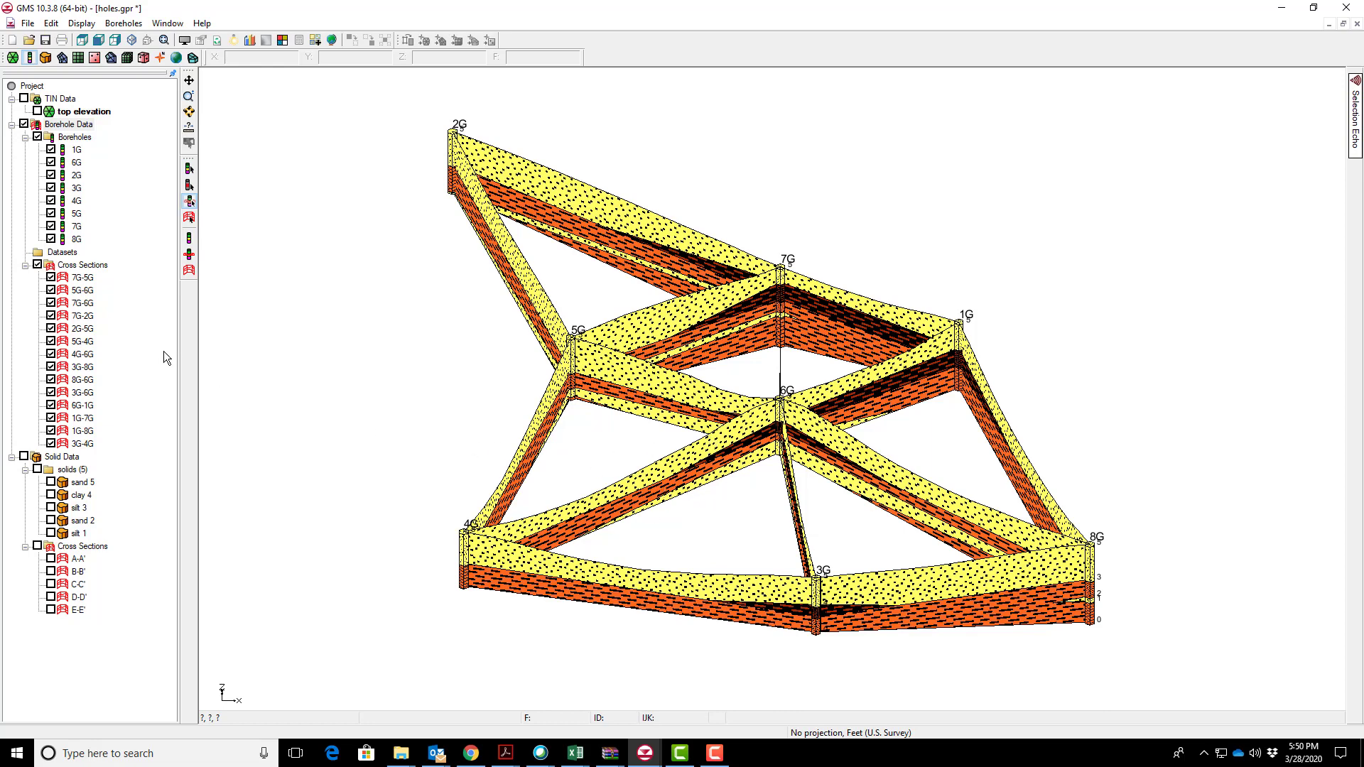
Open cross section 7G-5G in the Cross Section Editor and clear its interior layer arcs and fill.
{"action": "left_click", "coordinate": [82, 280]}
{"action": "right_click", "coordinate": [83, 277]}
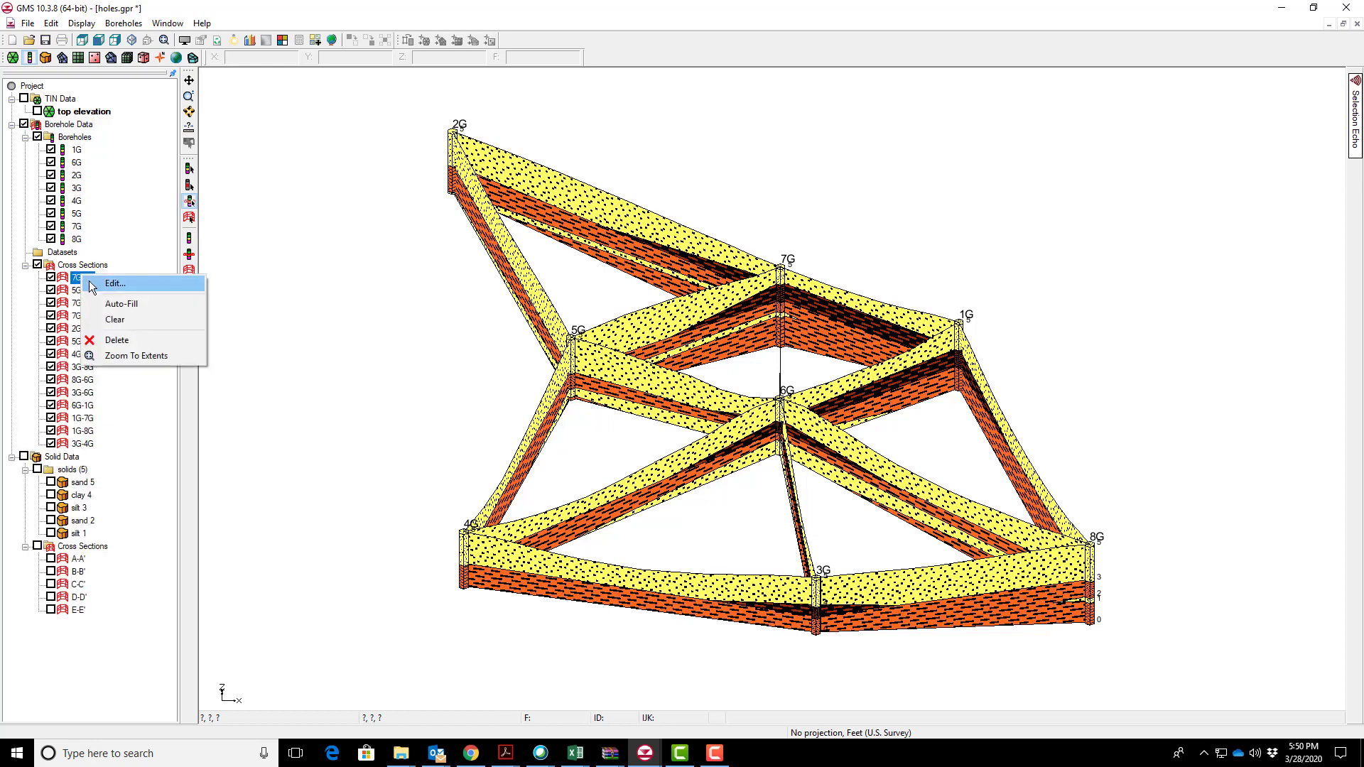
{"action": "left_click", "coordinate": [114, 283]}
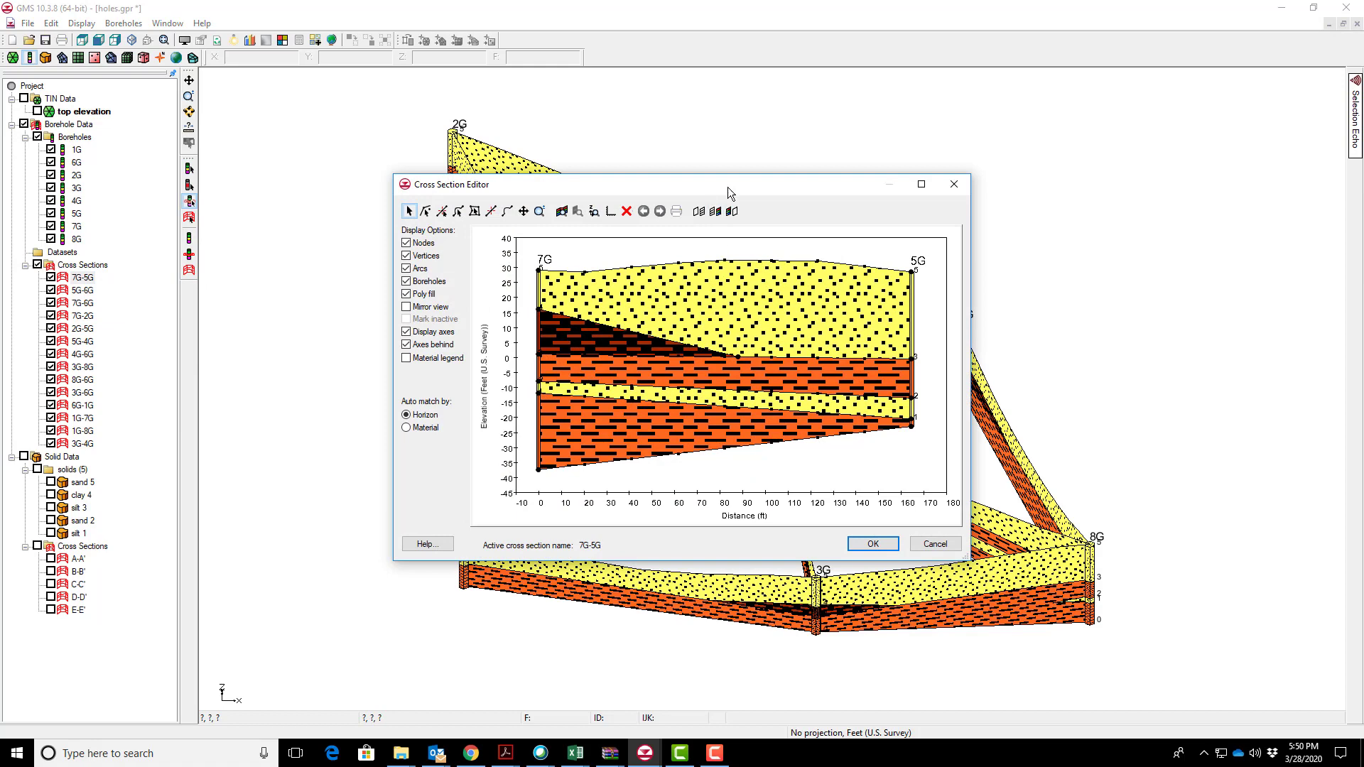
{"action": "left_click_drag", "start_coordinate": [728, 186], "coordinate": [853, 156]}
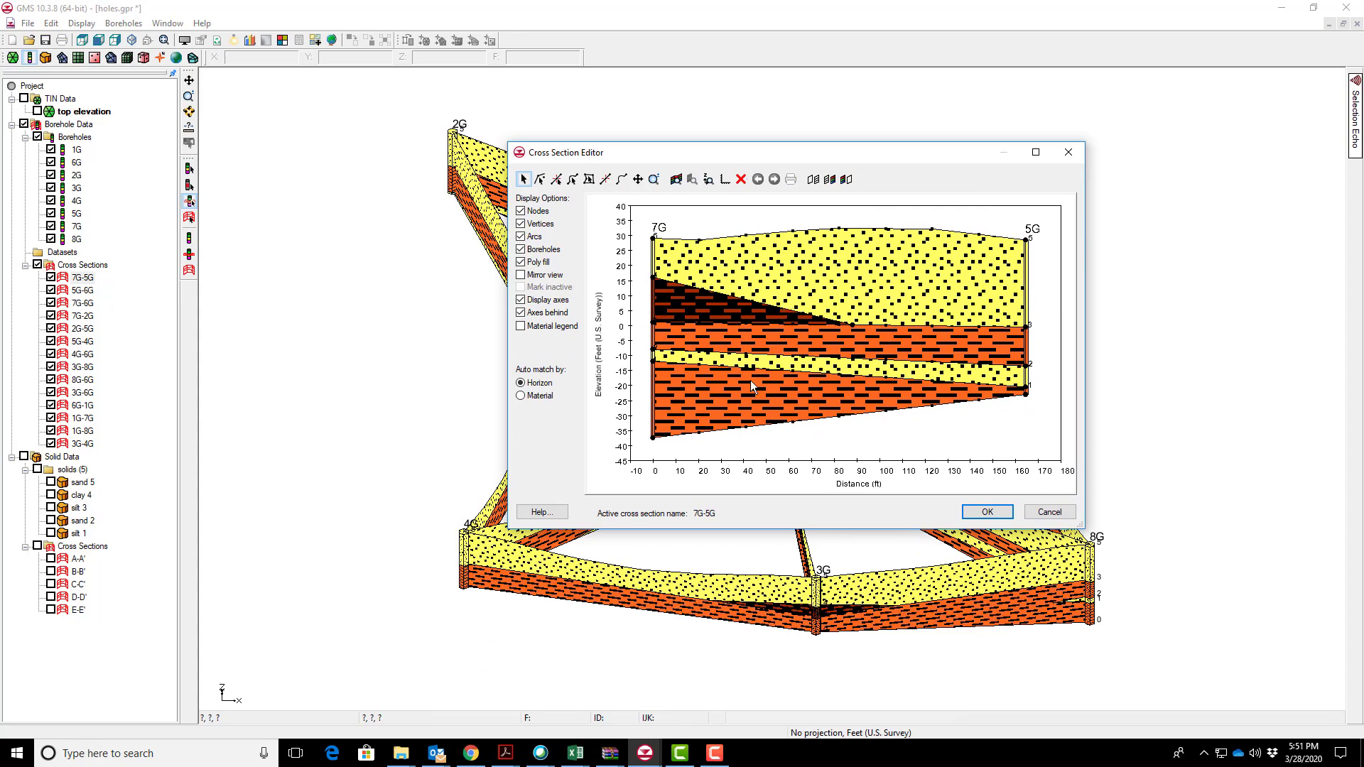
{"action": "left_click", "coordinate": [846, 179]}
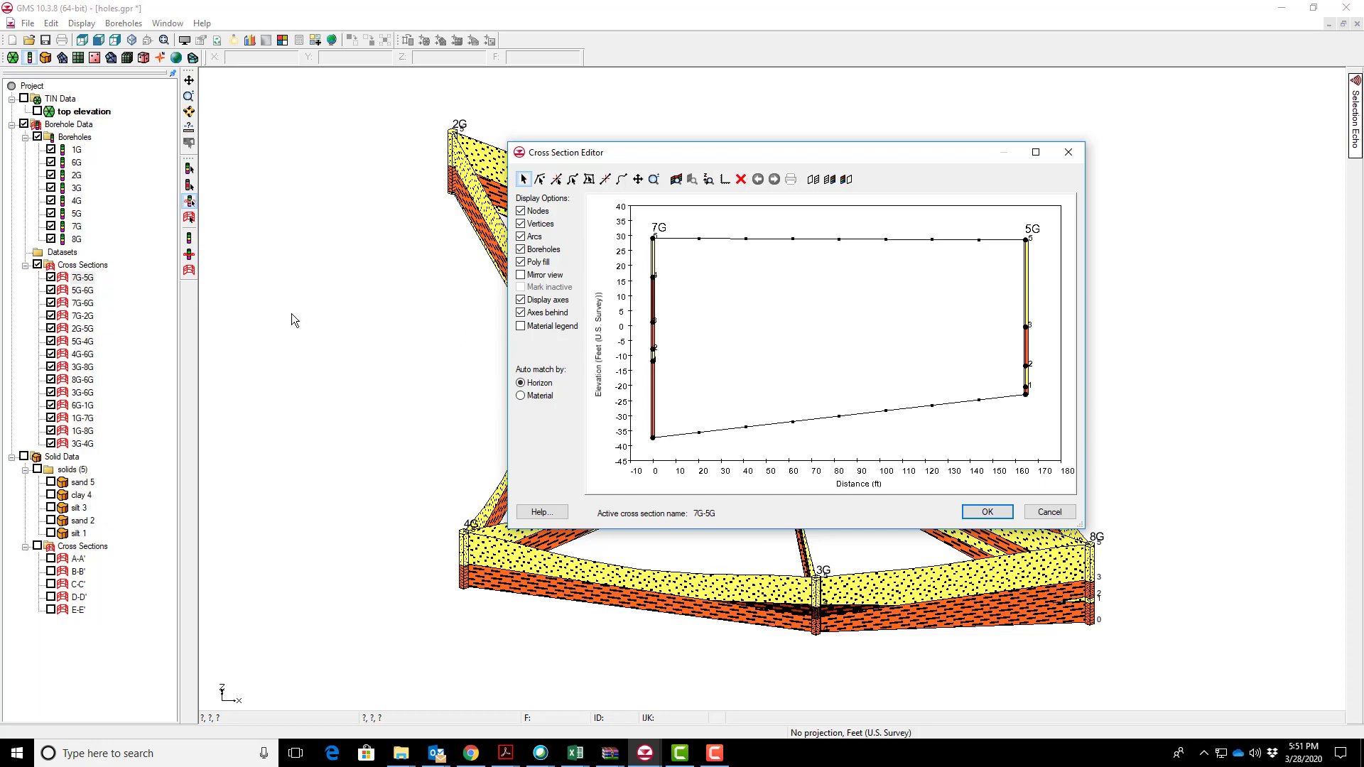
Draw arcs for two pinching sand wedges in section 7G-5G, from 5G to about 130 ft and from 7G to about 35 ft.
{"action": "left_click", "coordinate": [622, 179]}
{"action": "left_click", "coordinate": [1026, 365]}
{"action": "left_click", "coordinate": [1026, 387]}
{"action": "left_click", "coordinate": [653, 361]}
{"action": "left_click", "coordinate": [731, 357]}
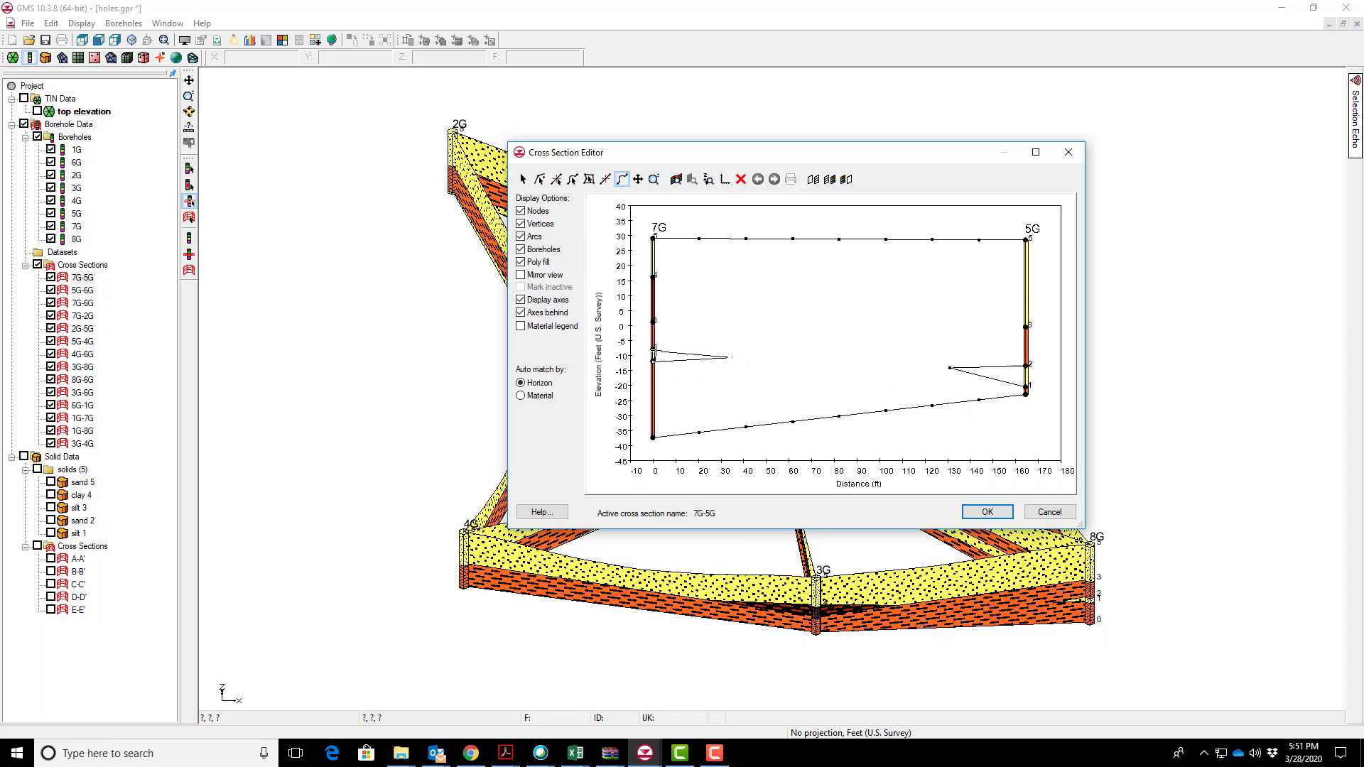
{"action": "left_click", "coordinate": [654, 349]}
Draw the horizon 3 arc between 5G and 7G, and outline a clay wedge from 7G out to about 63 ft.
{"action": "left_click", "coordinate": [1025, 327]}
{"action": "left_click", "coordinate": [653, 323]}
{"action": "left_click", "coordinate": [796, 276]}
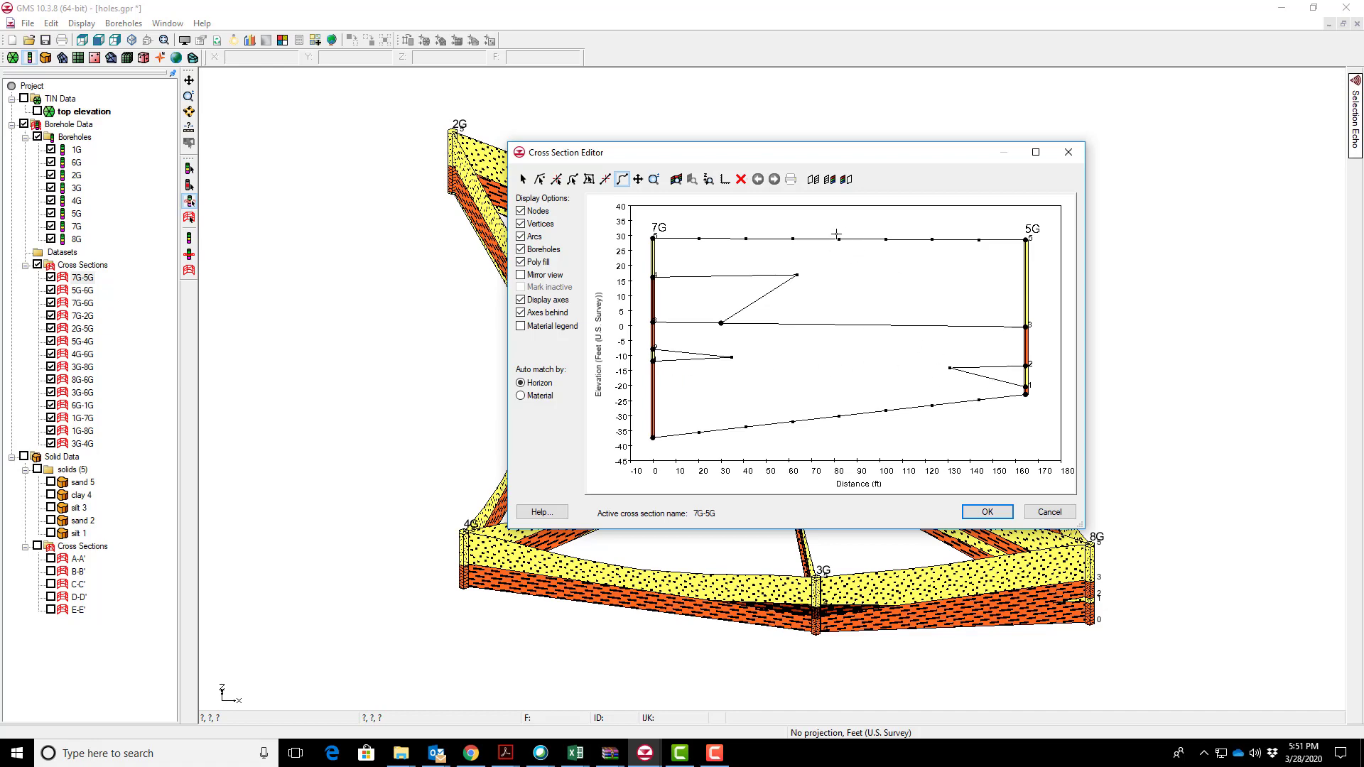
Build the filled polygons from the new arcs in section 7G-5G and accept the edited cross section.
{"action": "left_click", "coordinate": [830, 179]}
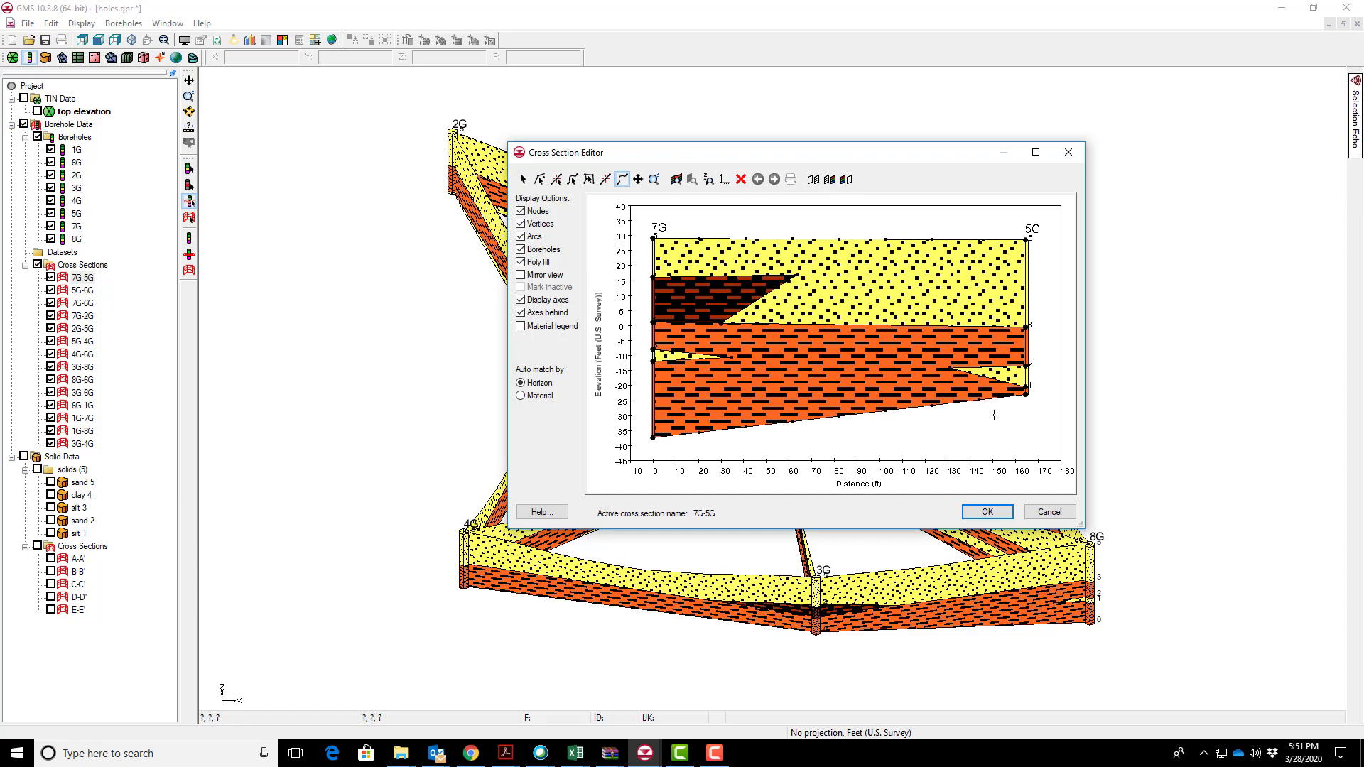
{"action": "left_click_drag", "start_coordinate": [888, 162], "coordinate": [1113, 167]}
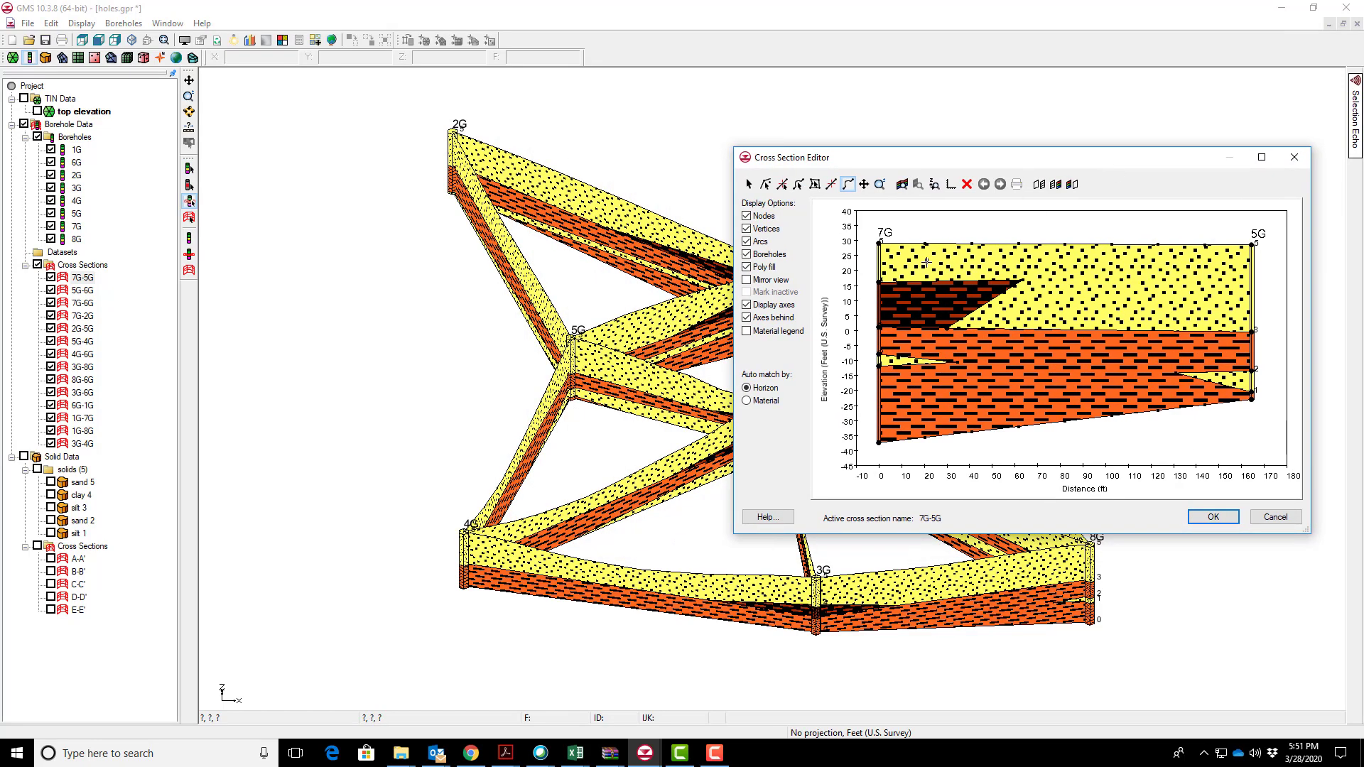
{"action": "left_click", "coordinate": [1214, 519]}
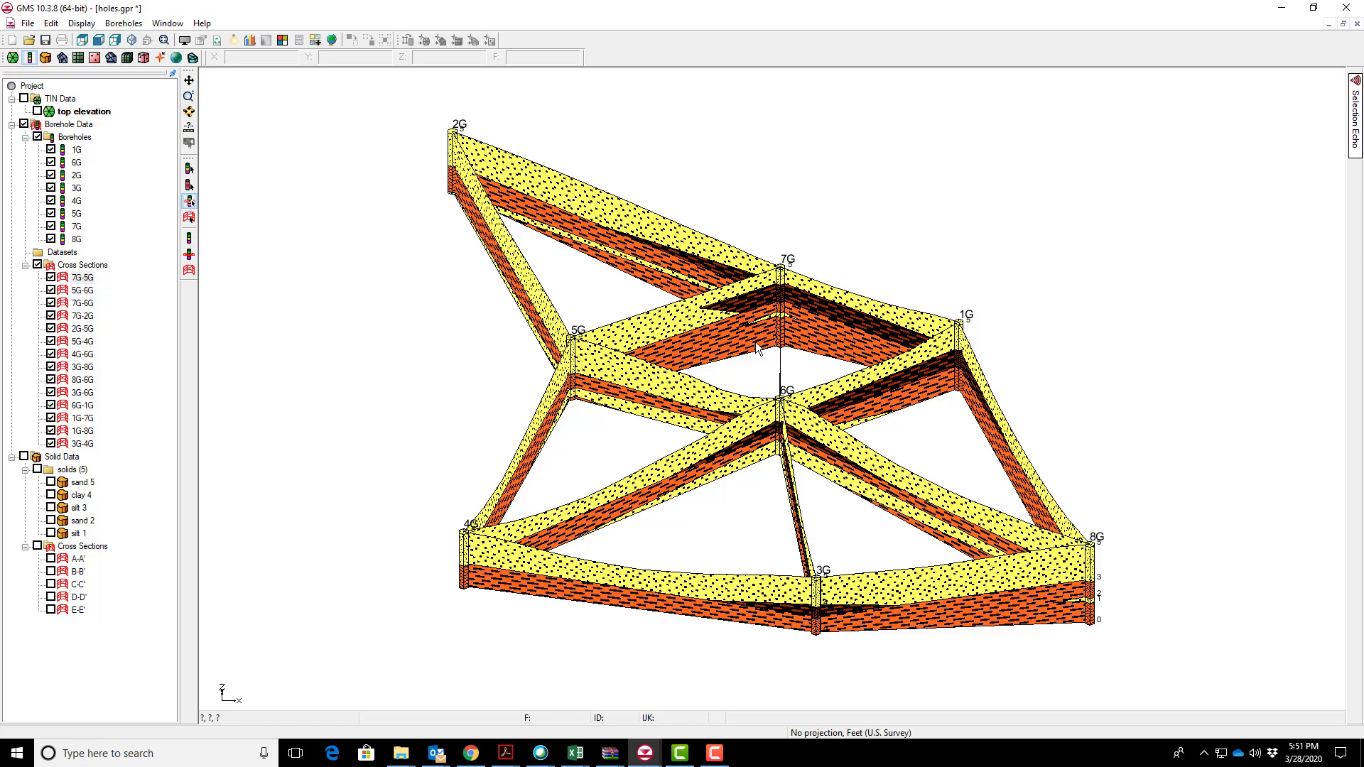
Review the contacts, materials and horizon IDs of borehole 1G in the Borehole Editor.
{"action": "left_click", "coordinate": [123, 23]}
{"action": "left_click", "coordinate": [142, 41]}
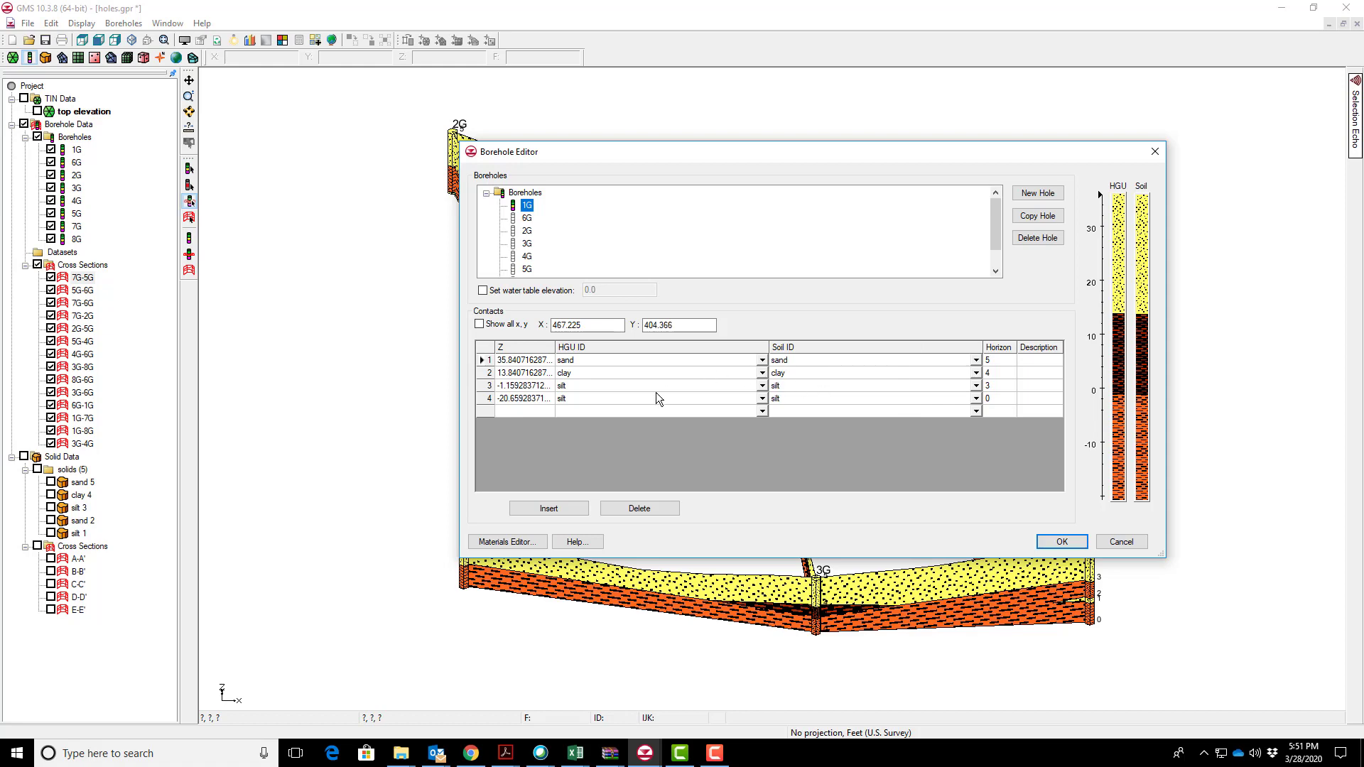
{"action": "left_click", "coordinate": [1061, 542]}
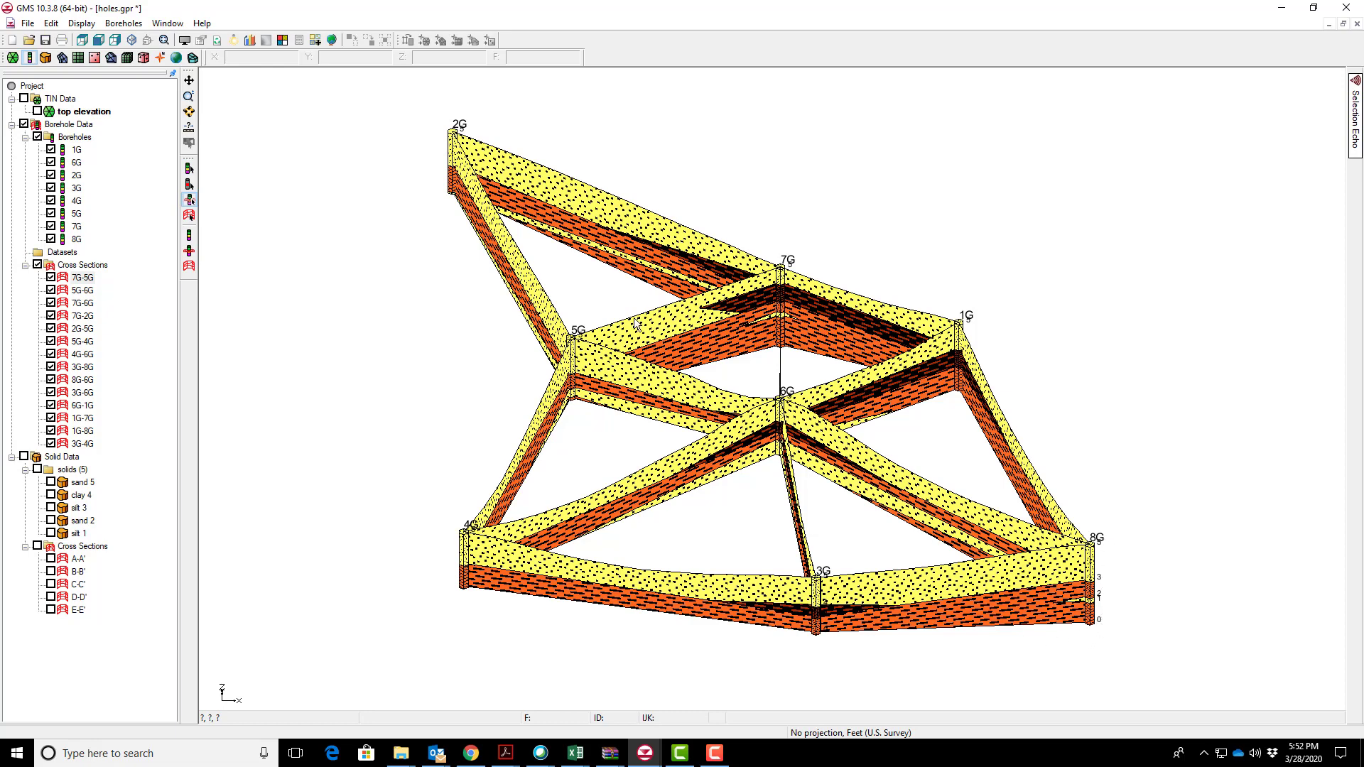
Generate solids from the horizons using boreholes and borehole cross sections, top elevation TIN as top and a constant -40 ft bottom.
{"action": "left_click", "coordinate": [123, 23]}
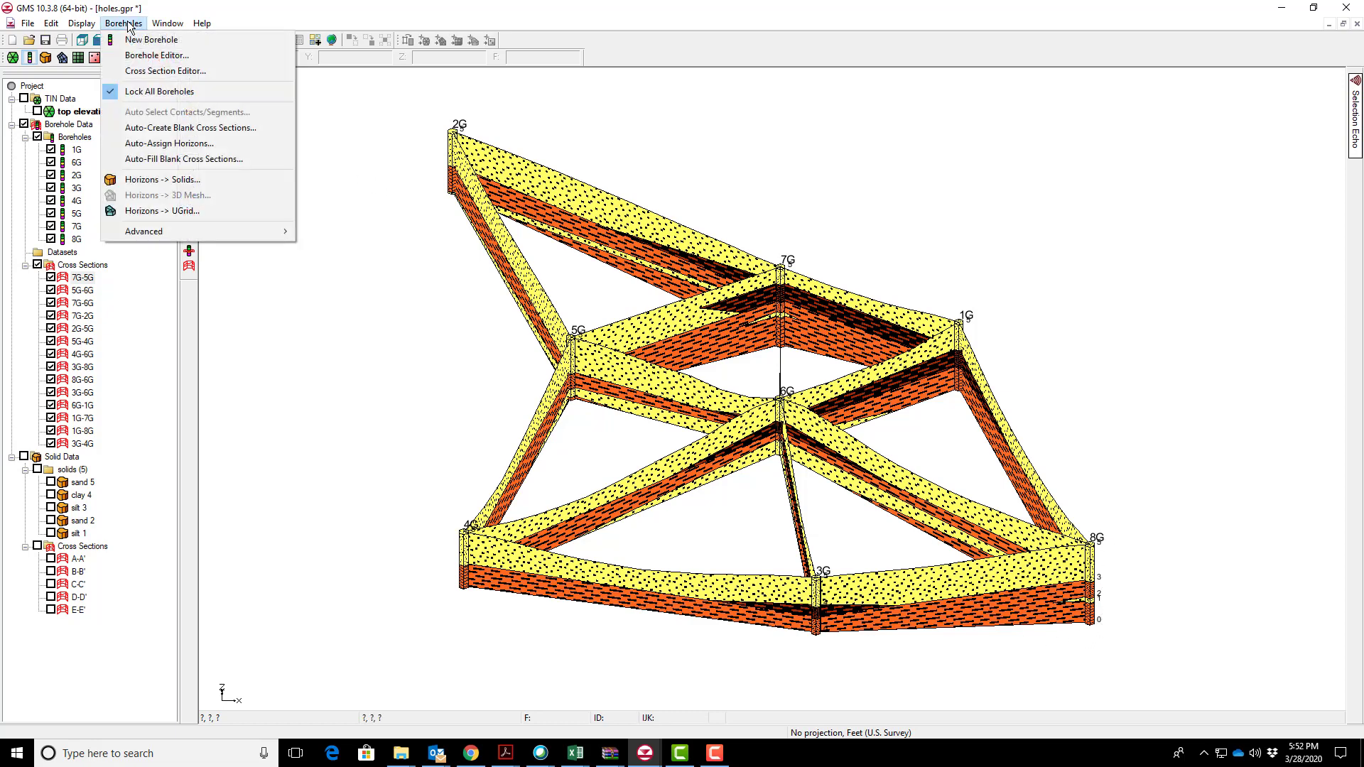
{"action": "left_click", "coordinate": [158, 180]}
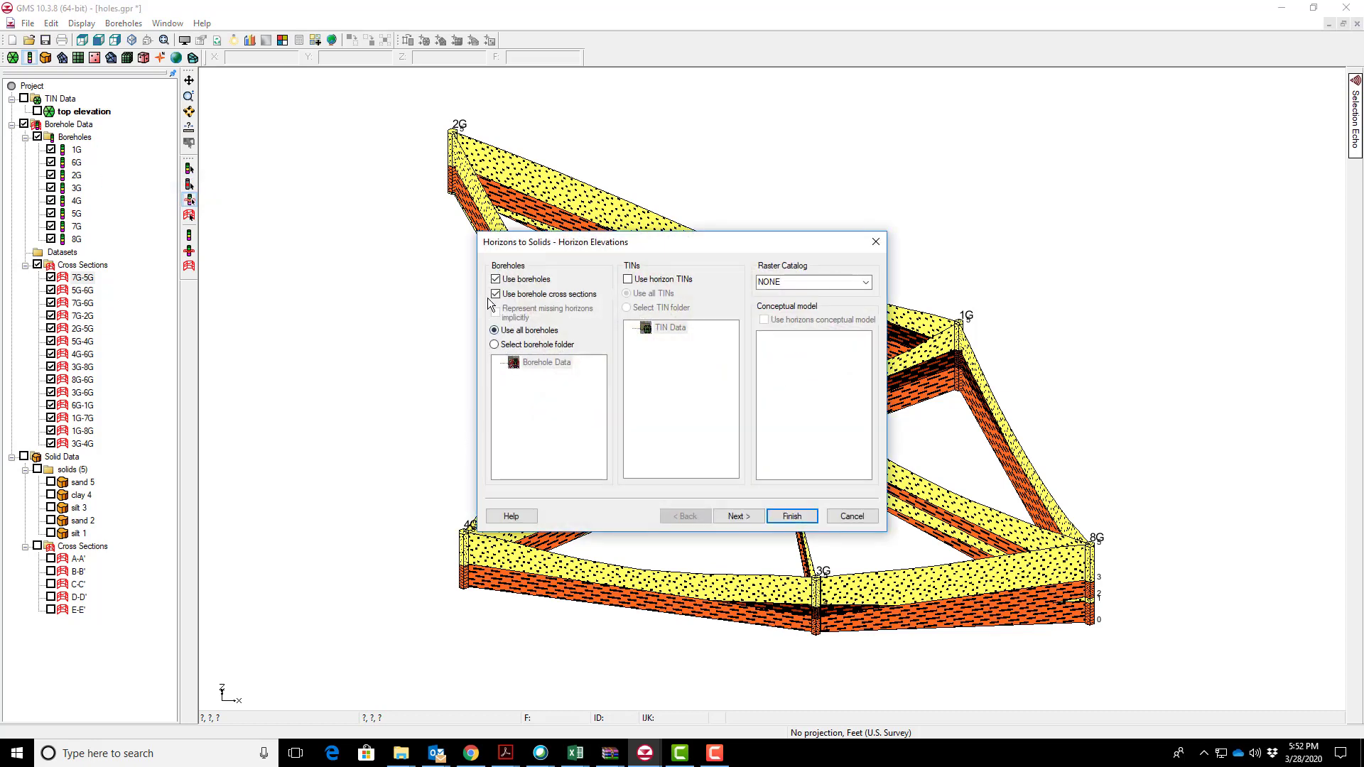
{"action": "left_click", "coordinate": [744, 516]}
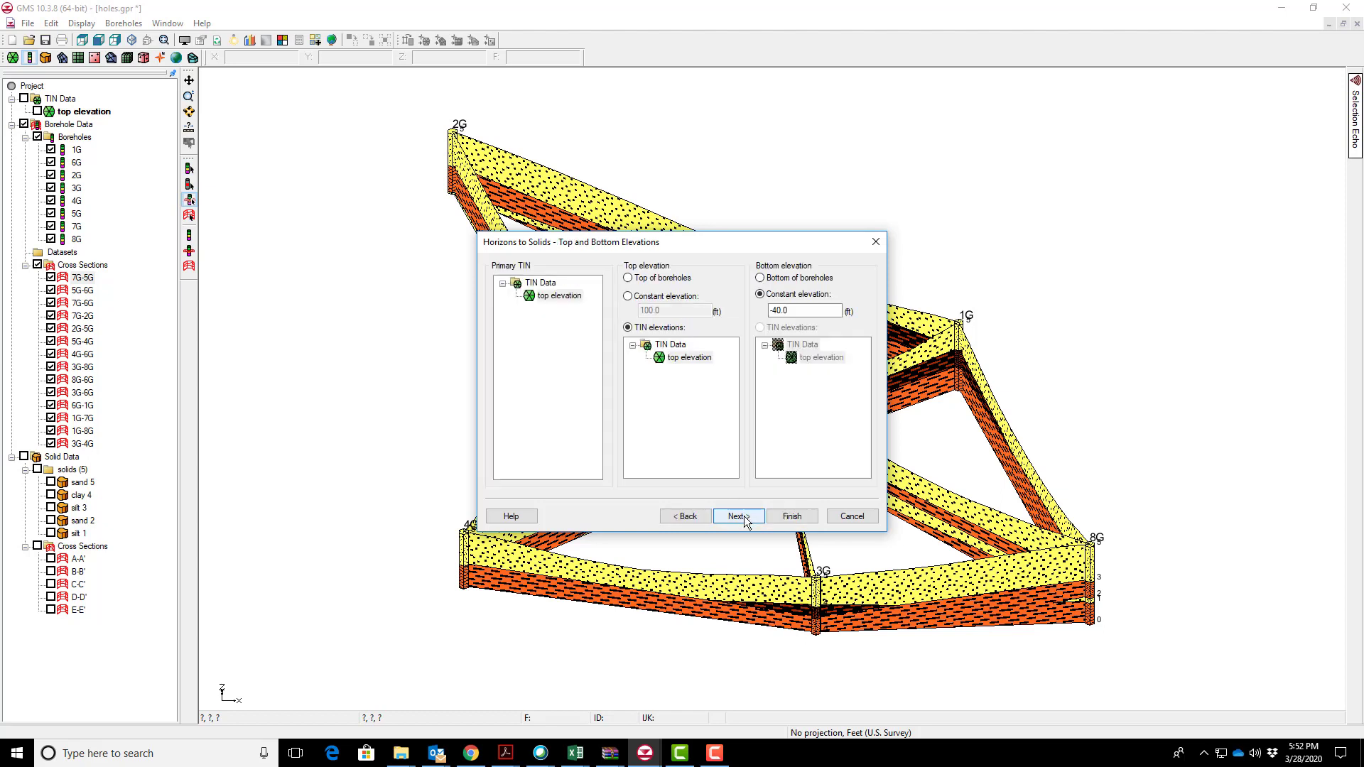
{"action": "left_click", "coordinate": [744, 516]}
{"action": "left_click", "coordinate": [792, 515]}
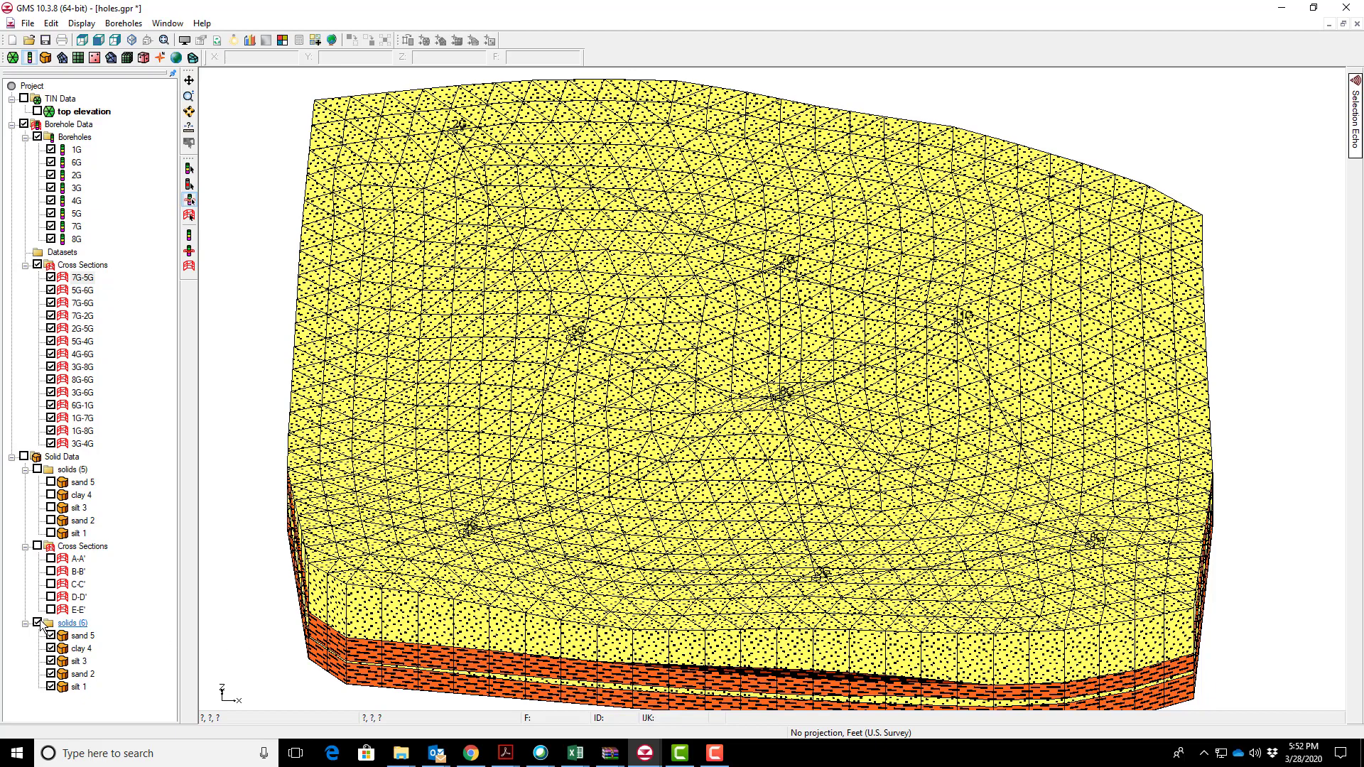
Toggle the new sand 5 solid and the new solids folder to examine the layers, and display all solid data.
{"action": "left_click", "coordinate": [80, 637]}
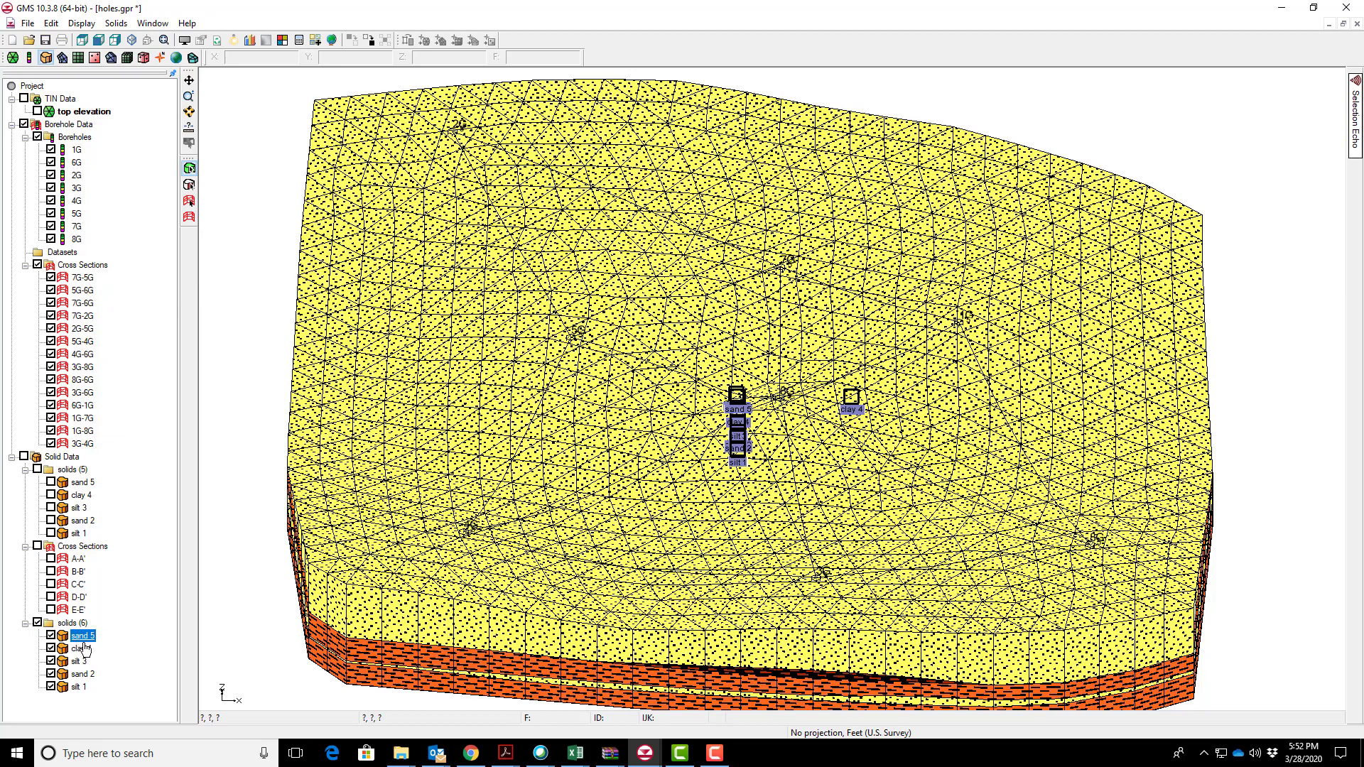
{"action": "left_click", "coordinate": [50, 636]}
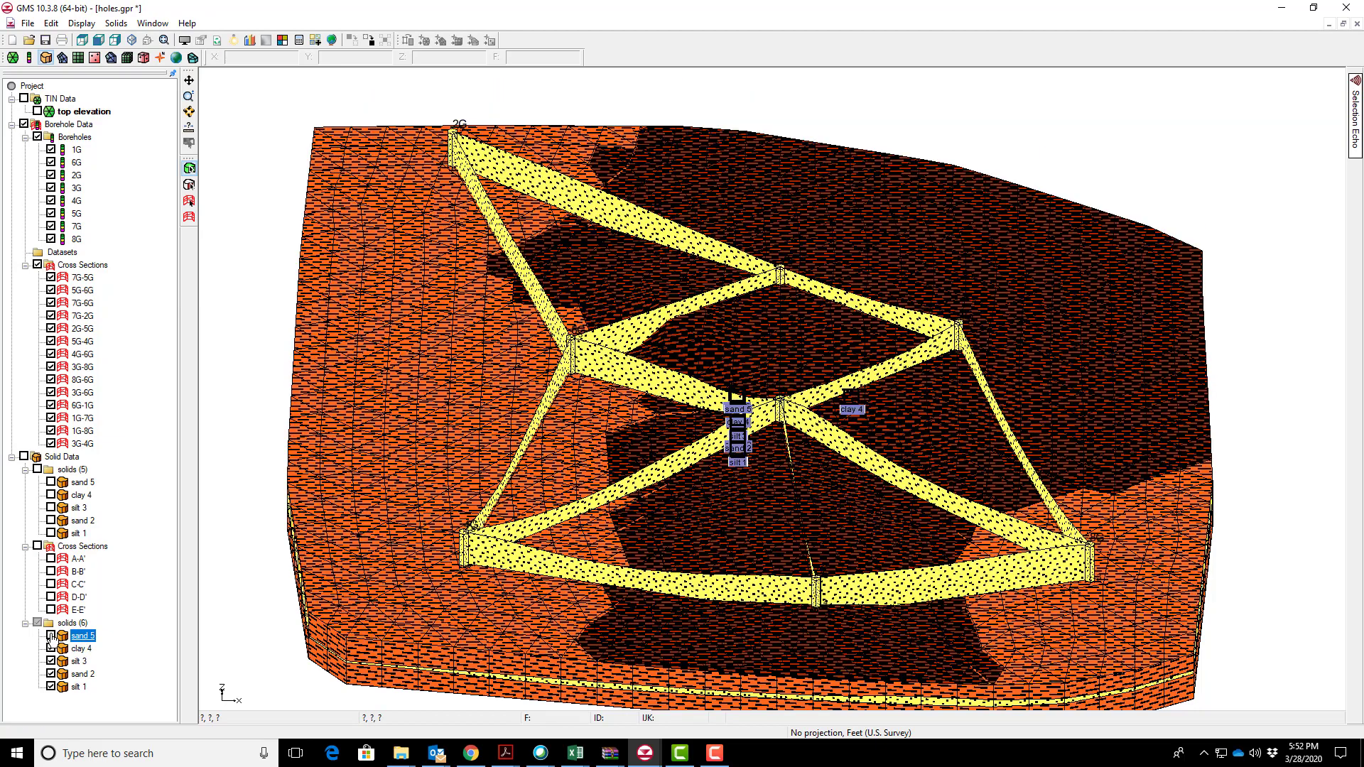
{"action": "left_click", "coordinate": [50, 636]}
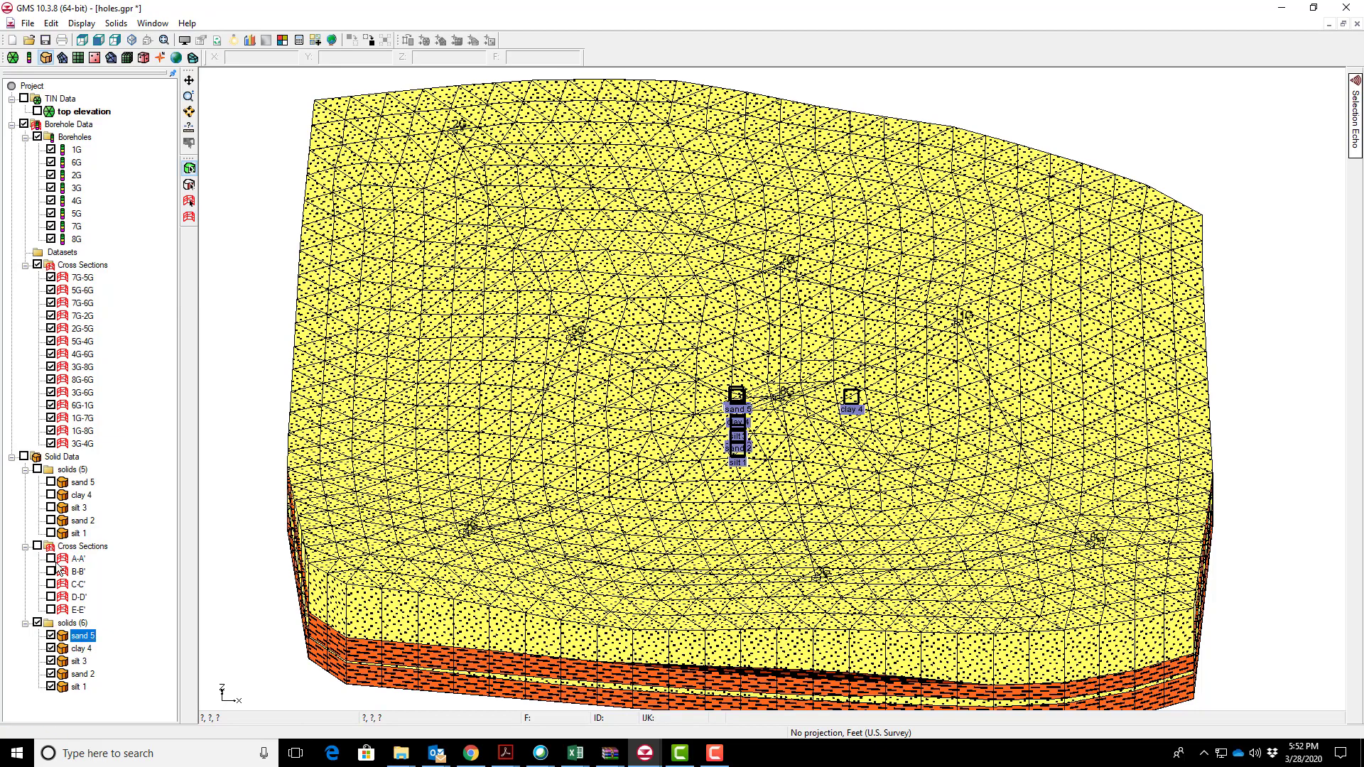
{"action": "left_click", "coordinate": [38, 624]}
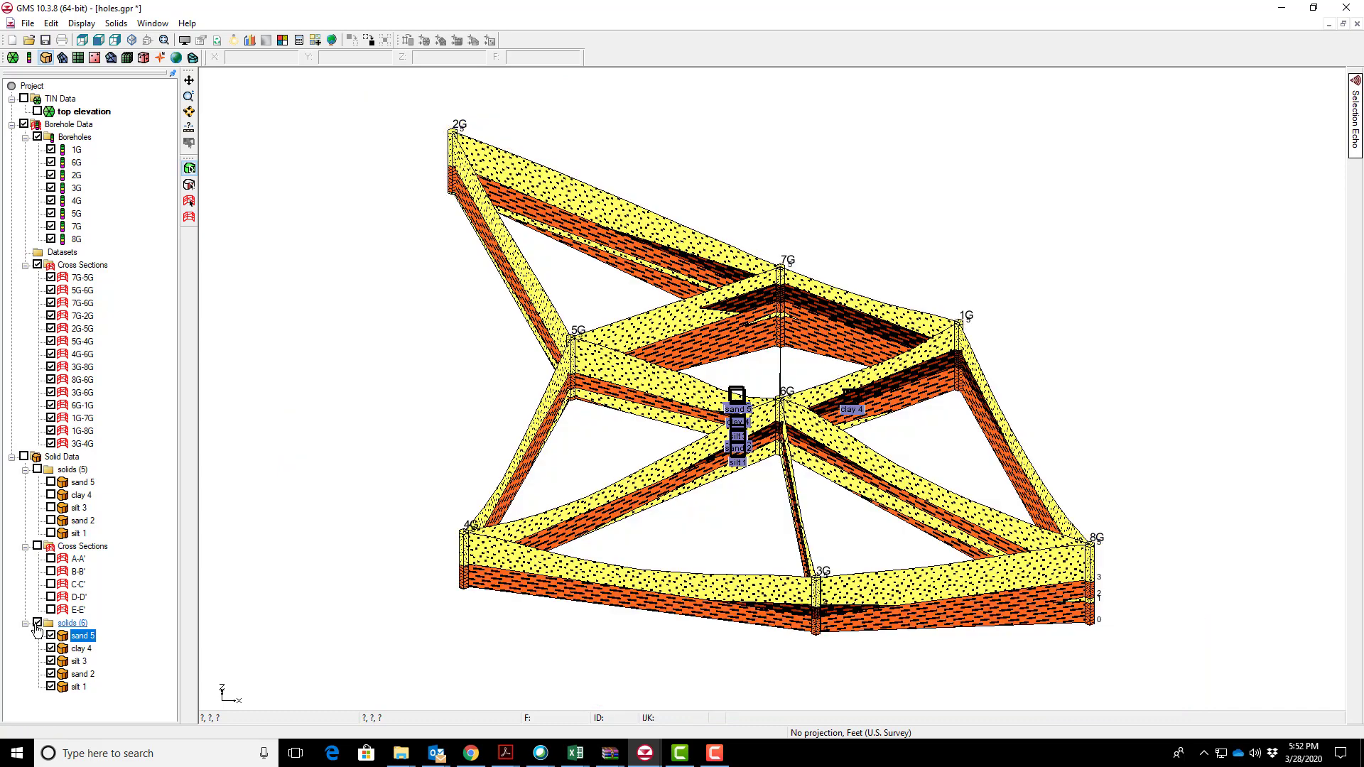
{"action": "left_click", "coordinate": [24, 457]}
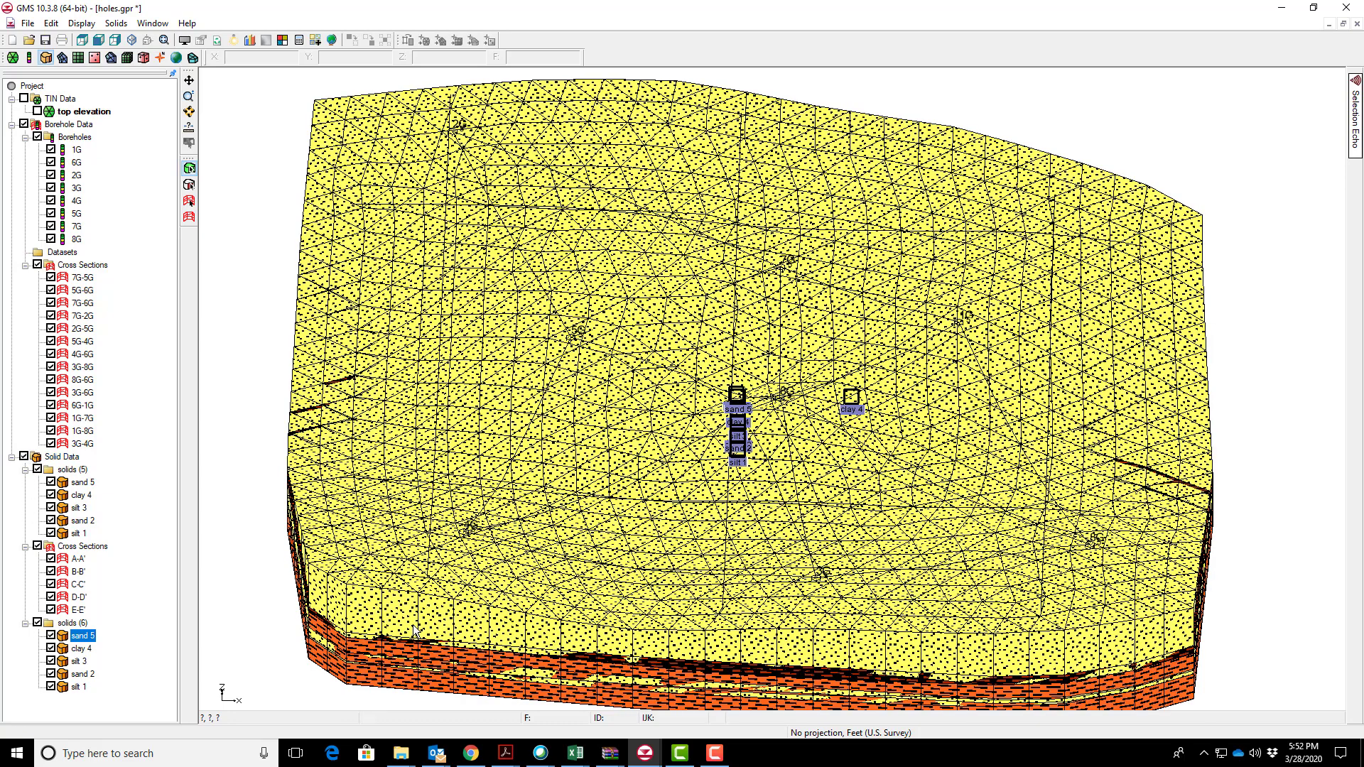